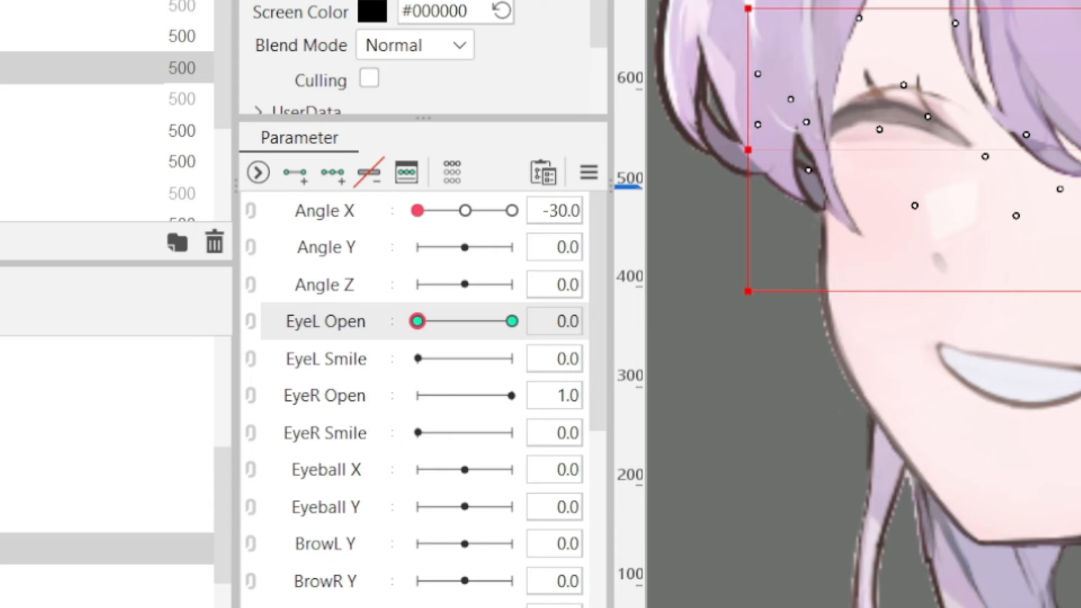
Add an extra EyeL Open key at 0.3 for the simple OpenEye mesh and switch the parameter to that key
drag(417, 321, 512, 321)
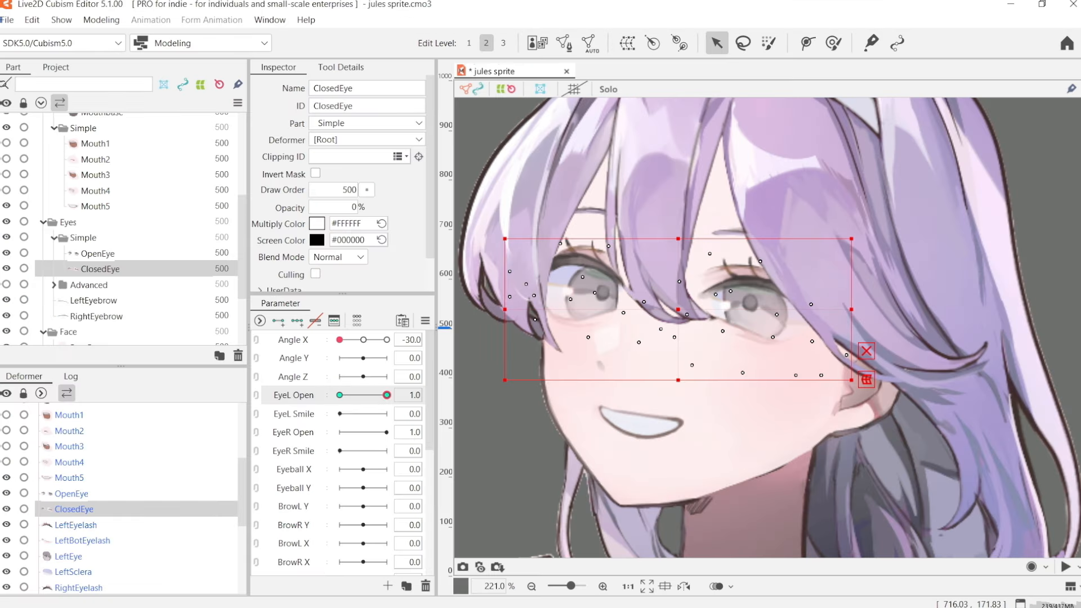
mouse_move(386, 394)
mouse_down()
mouse_move(339, 395)
mouse_move(387, 395)
mouse_up()
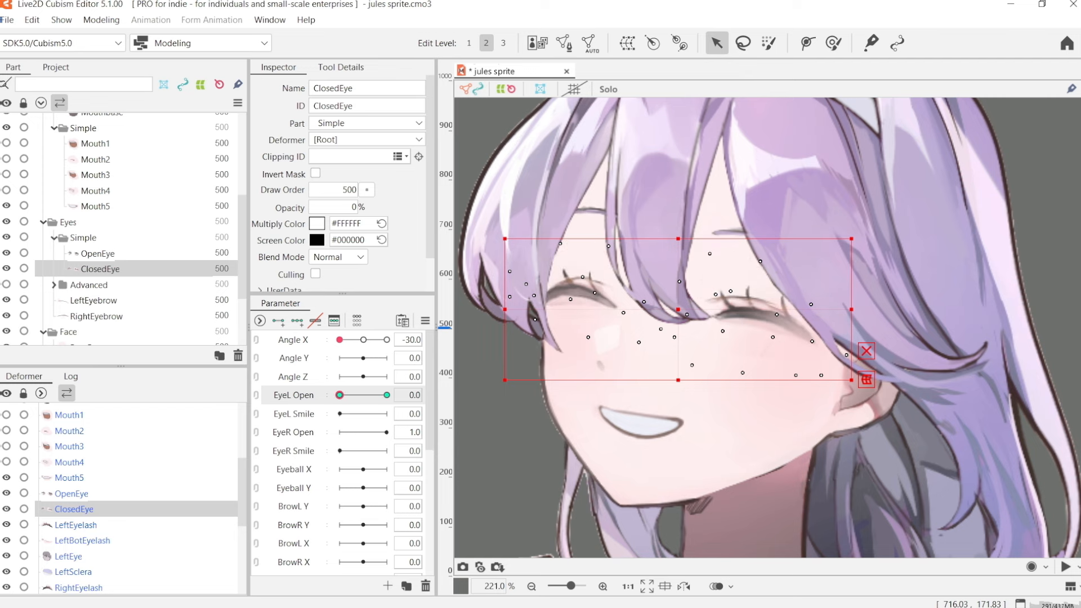
click(97, 253)
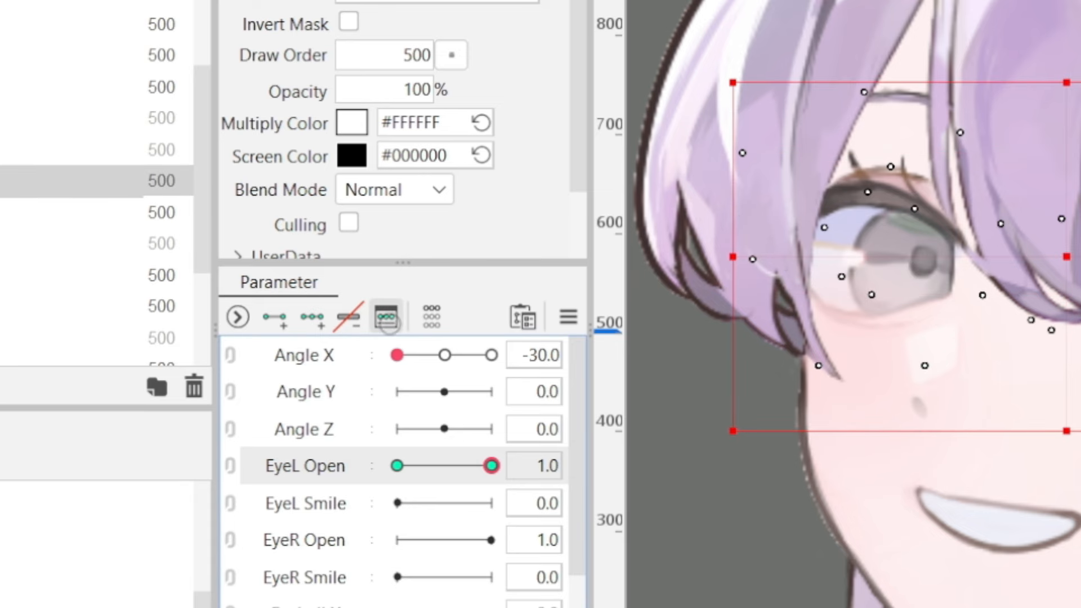
click(333, 321)
click(338, 119)
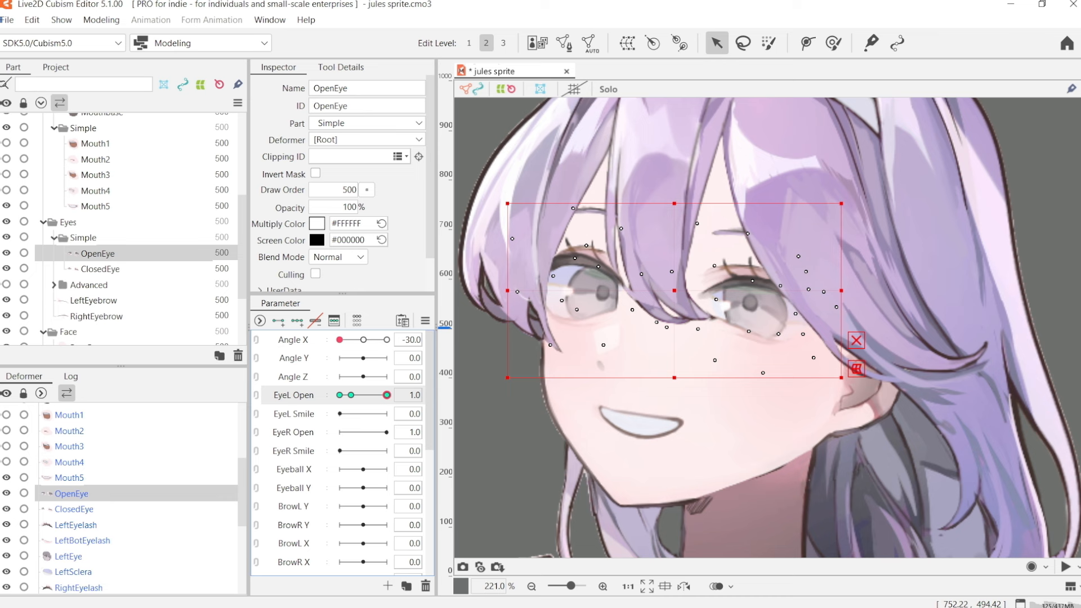
click(351, 394)
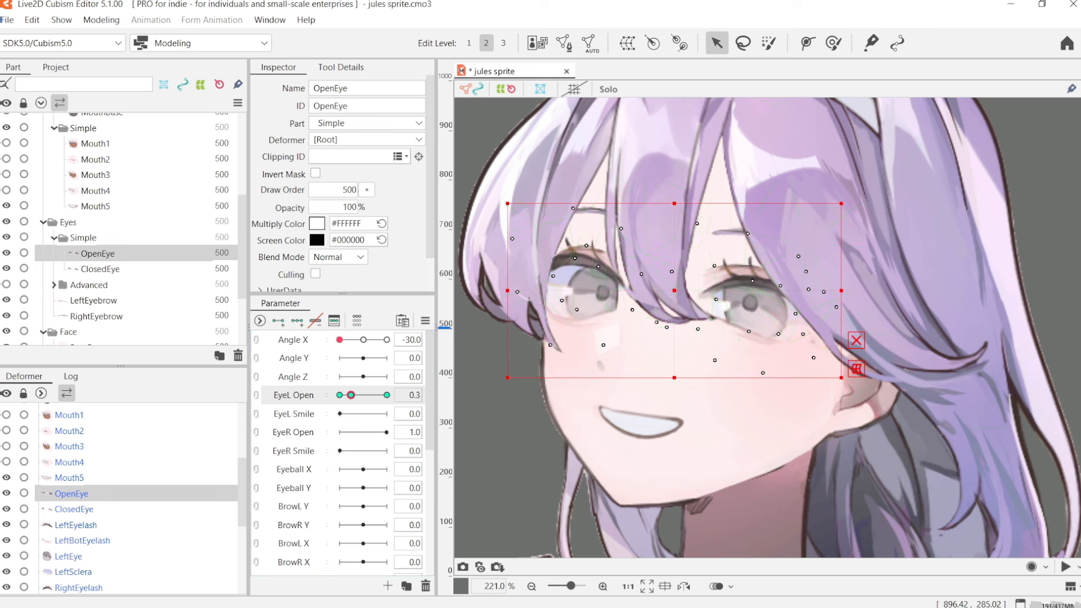
Flatten the OpenEye mesh vertically from its upper edge at the 0.3 key, comparing with onion skin, and return EyeL Open to 1.0
drag(674, 203, 674, 231)
click(716, 586)
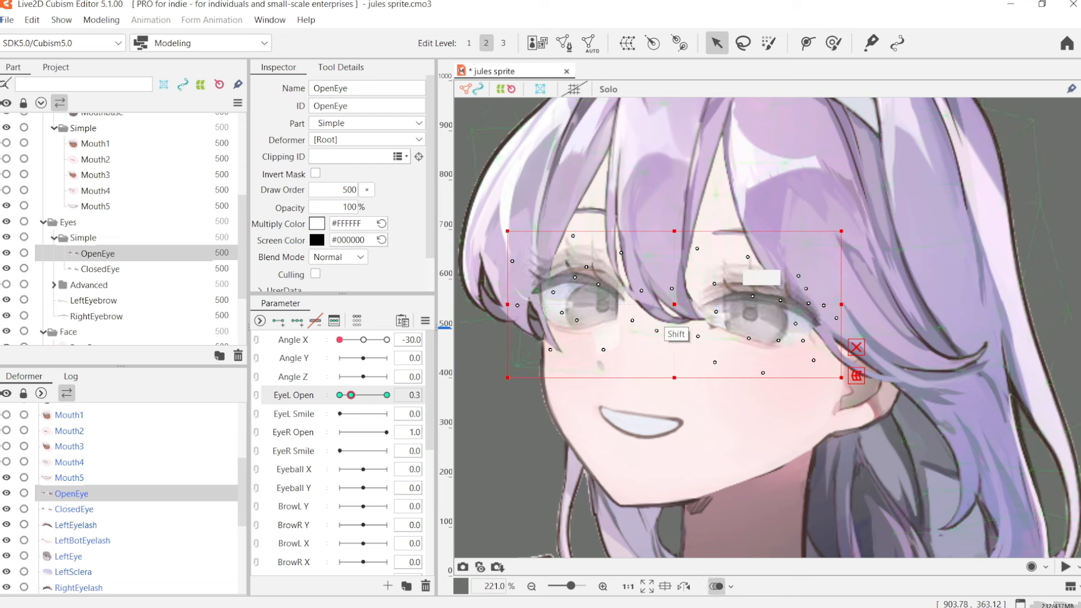
drag(673, 304, 674, 294)
drag(505, 332, 893, 173)
drag(674, 220, 673, 233)
click(474, 332)
mouse_move(674, 300)
mouse_down()
mouse_move(673, 285)
mouse_move(674, 301)
mouse_up()
key(o)
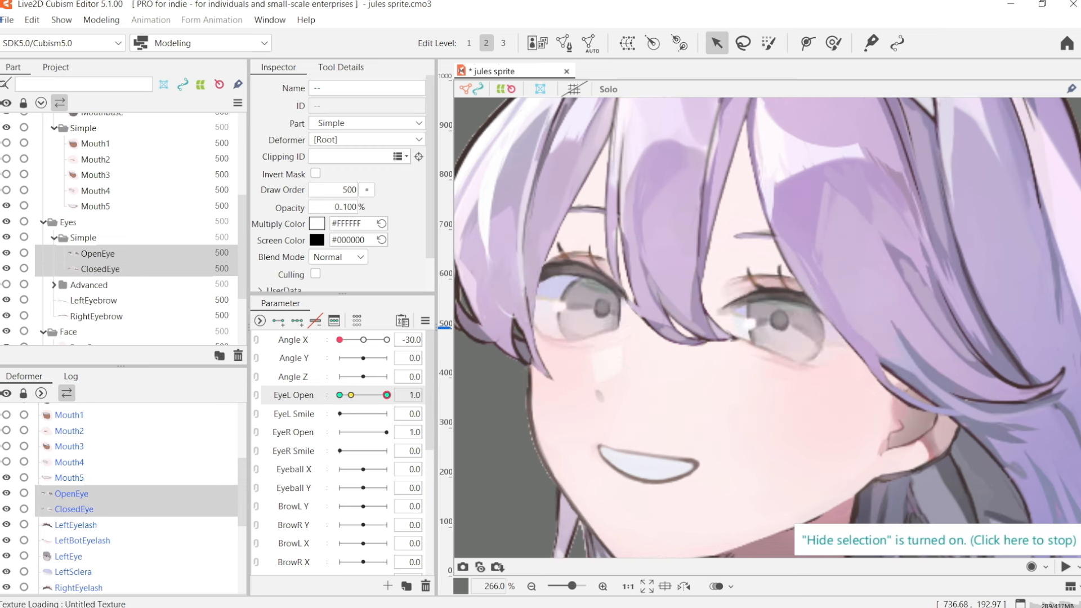
mouse_move(386, 394)
mouse_down()
mouse_move(354, 395)
mouse_move(386, 394)
mouse_up()
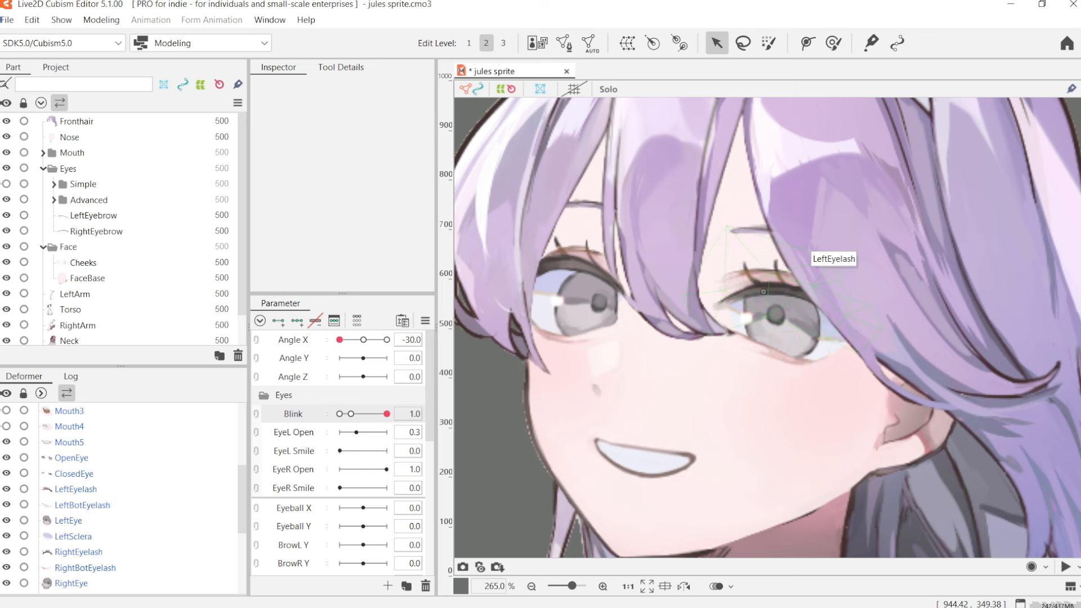
Isolate LeftEyelash to check it, and add keys at 0.0 and 1.0 of EyeL Open for it
click(808, 254)
key(s)
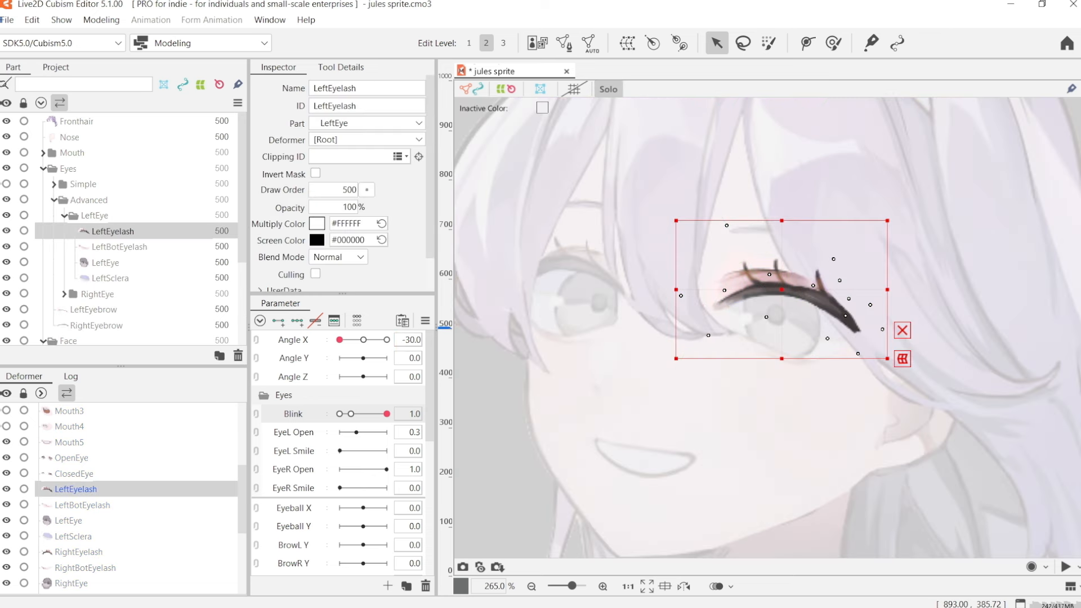
key(s)
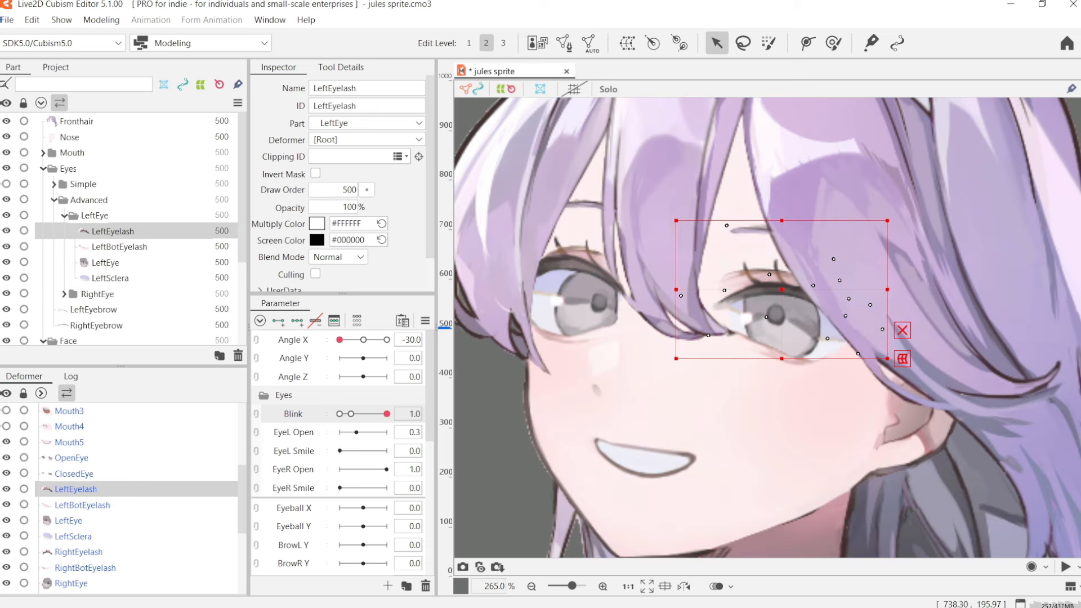
drag(242, 499, 242, 496)
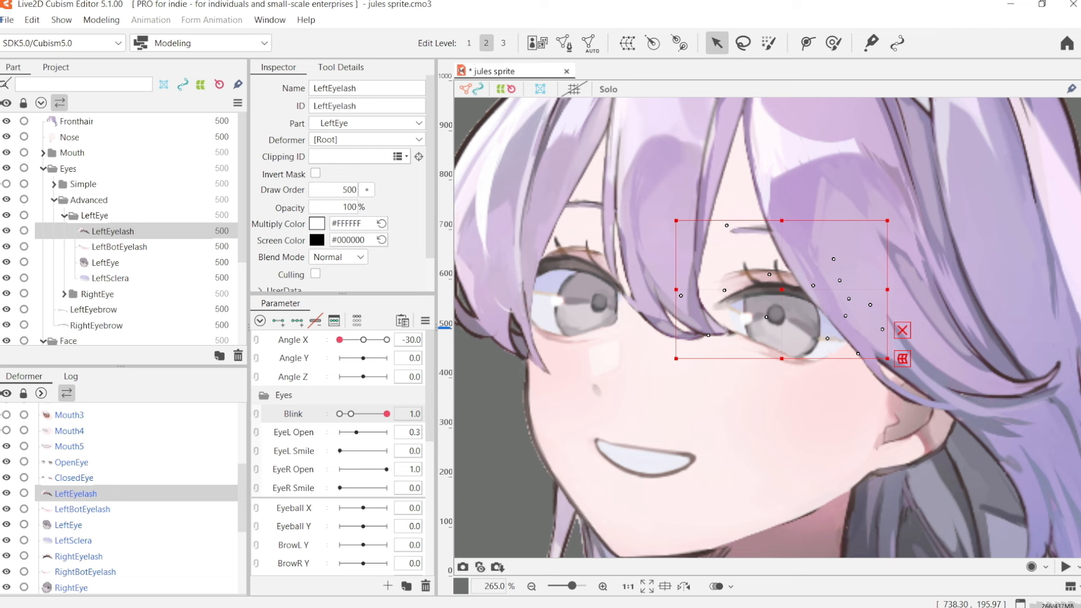
click(293, 432)
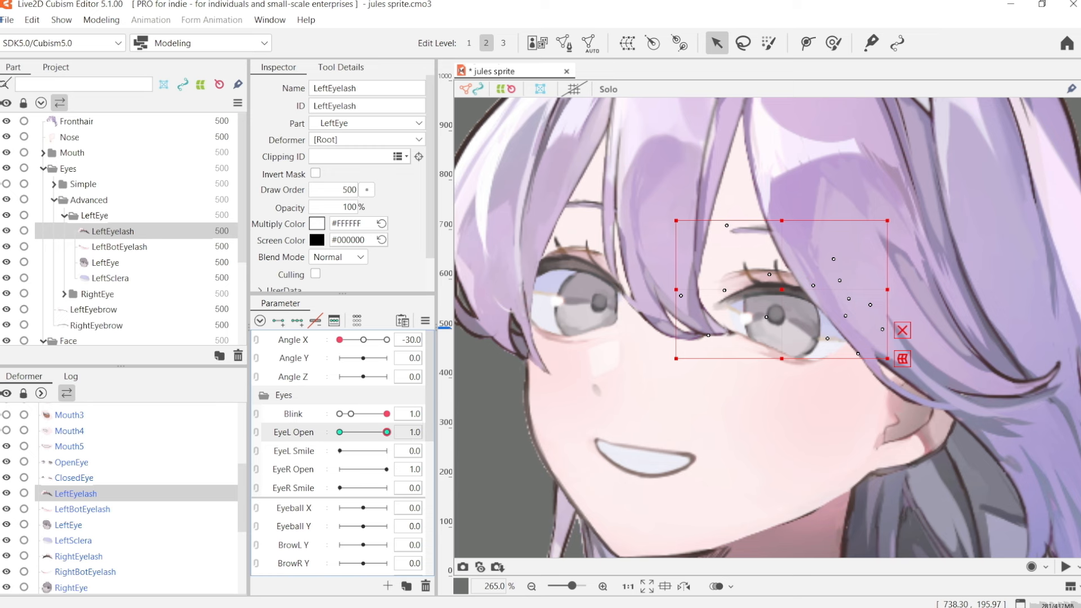
key(s)
key(s)
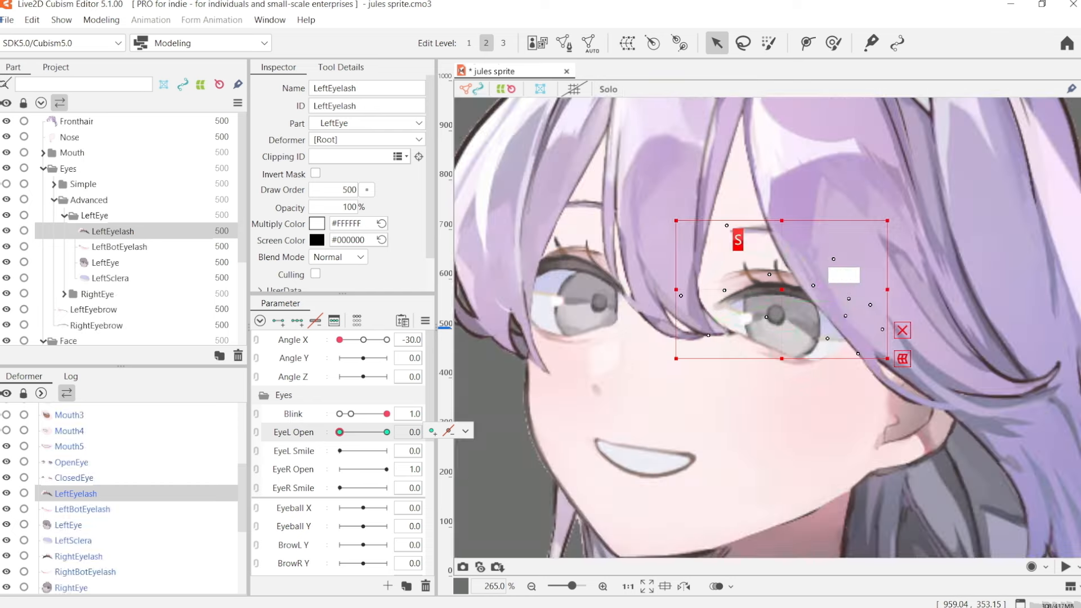
Move LeftEyelash down over the left iris at EyeL Open 0.0 and start bending it with a smaller deform brush
drag(781, 289, 772, 324)
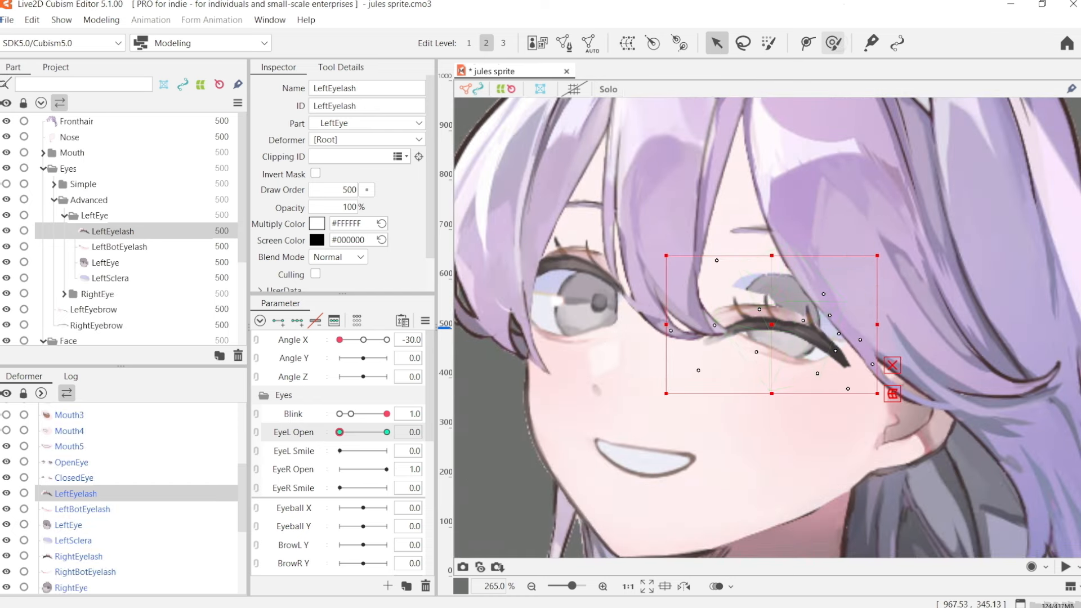
click(833, 42)
key(s)
key(bracketleft)
key(bracketleft)
key(bracketleft)
key(bracketleft)
key(bracketleft)
drag(771, 384, 767, 394)
key(s)
drag(801, 361, 806, 369)
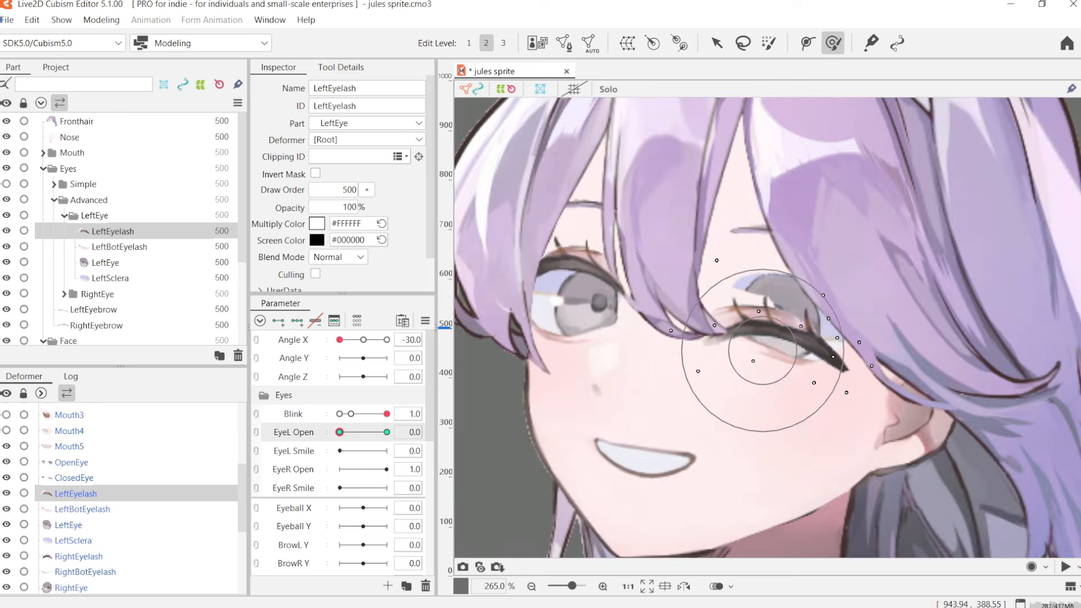
drag(769, 302, 770, 306)
Refine the closed LeftEyelash curve by reshaping its ends and upper lashes with the deform brush
key(s)
mouse_move(339, 432)
mouse_down()
mouse_move(387, 432)
mouse_move(339, 432)
mouse_up()
key(s)
drag(872, 280, 872, 286)
drag(871, 407, 859, 405)
drag(697, 371, 710, 366)
mouse_move(783, 286)
mouse_down()
mouse_move(772, 291)
mouse_move(826, 277)
mouse_up()
drag(721, 240, 734, 243)
Clip the LeftEye mesh to the eye white by setting its clipping ID to LeftSclera
click(83, 509)
mouse_move(340, 432)
mouse_down()
mouse_move(387, 432)
mouse_move(340, 432)
mouse_up()
click(73, 540)
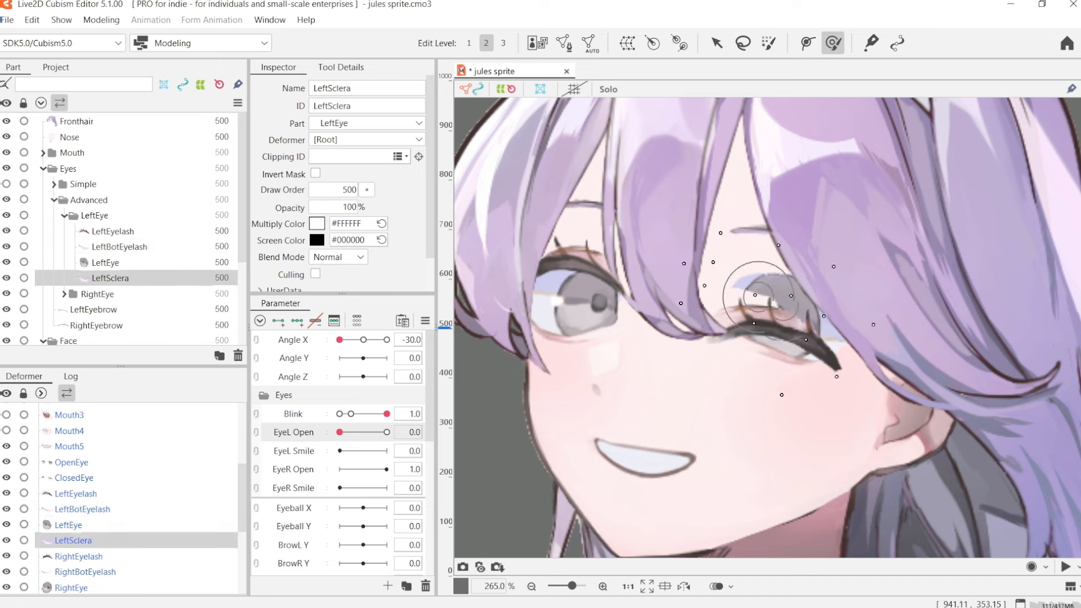
key(ctrl+c)
click(106, 262)
click(349, 156)
key(ctrl+v)
key(Return)
Lower the upper part of LeftSclera toward the closed eyelash at EyeL Open 0.0 with the deform brush
click(110, 278)
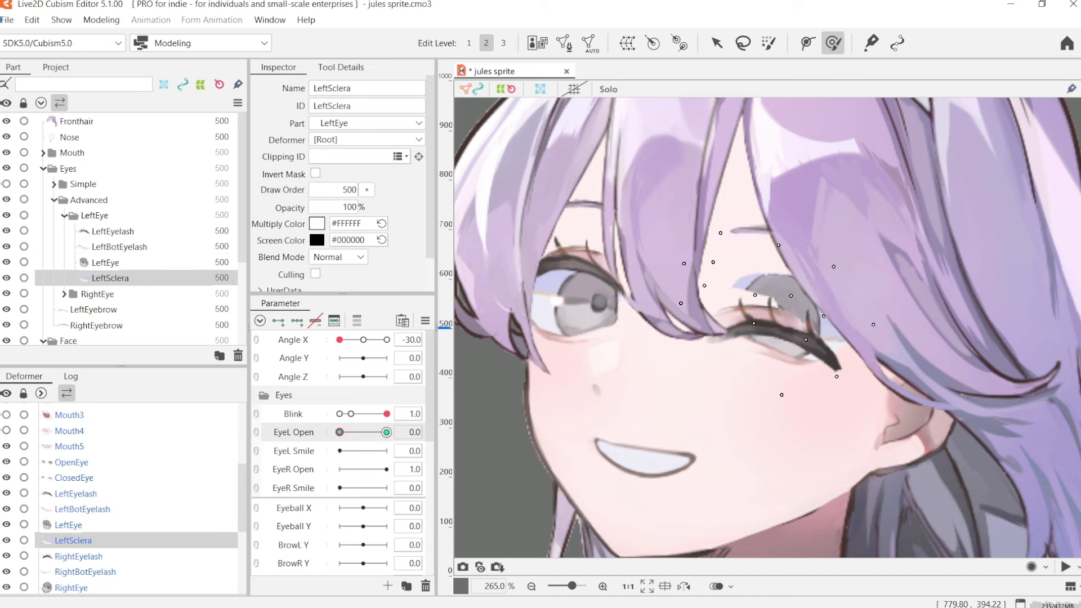
key(s)
key(s)
drag(823, 197, 799, 280)
drag(951, 273, 918, 320)
key(s)
drag(649, 193, 641, 222)
Raise the lower part of LeftSclera and pull in its outer end to hide it behind the closed eyelash
key(s)
drag(726, 473, 748, 439)
drag(737, 482, 767, 394)
key(s)
drag(975, 302, 920, 303)
key(s)
drag(339, 432, 386, 431)
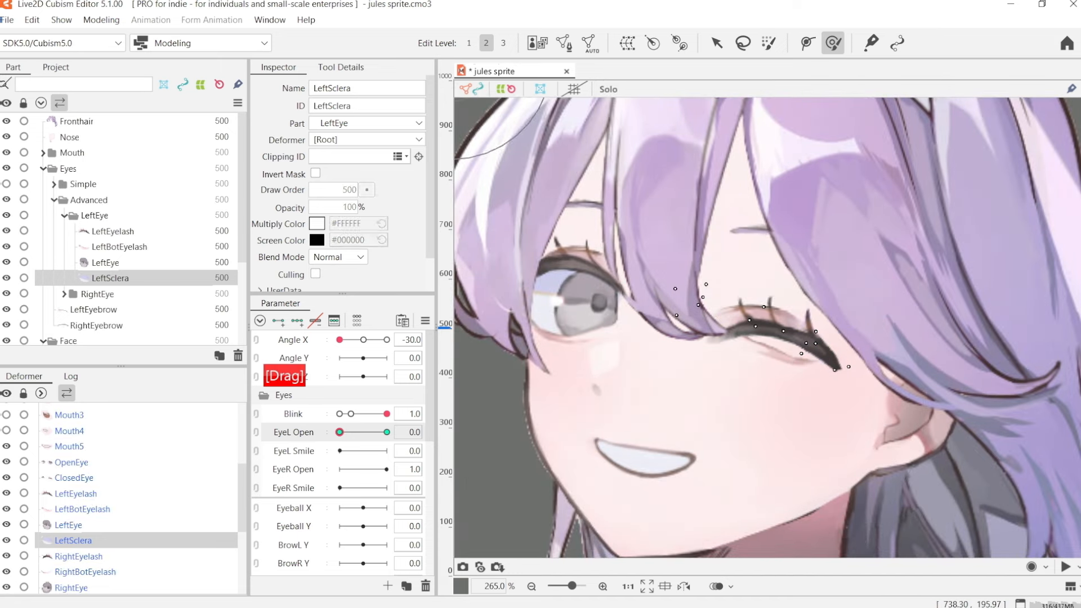
Check the left eye parts and the upper eyelash with EyeL Open at 1.0 and 0.0
click(79, 556)
click(69, 525)
click(75, 493)
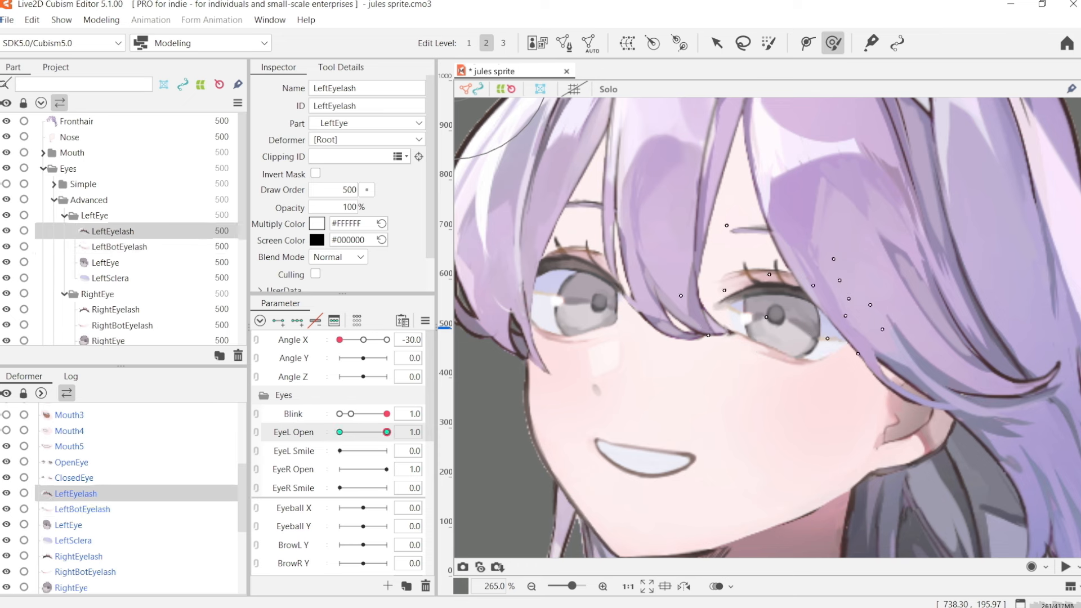
click(106, 510)
click(339, 431)
click(75, 493)
click(294, 450)
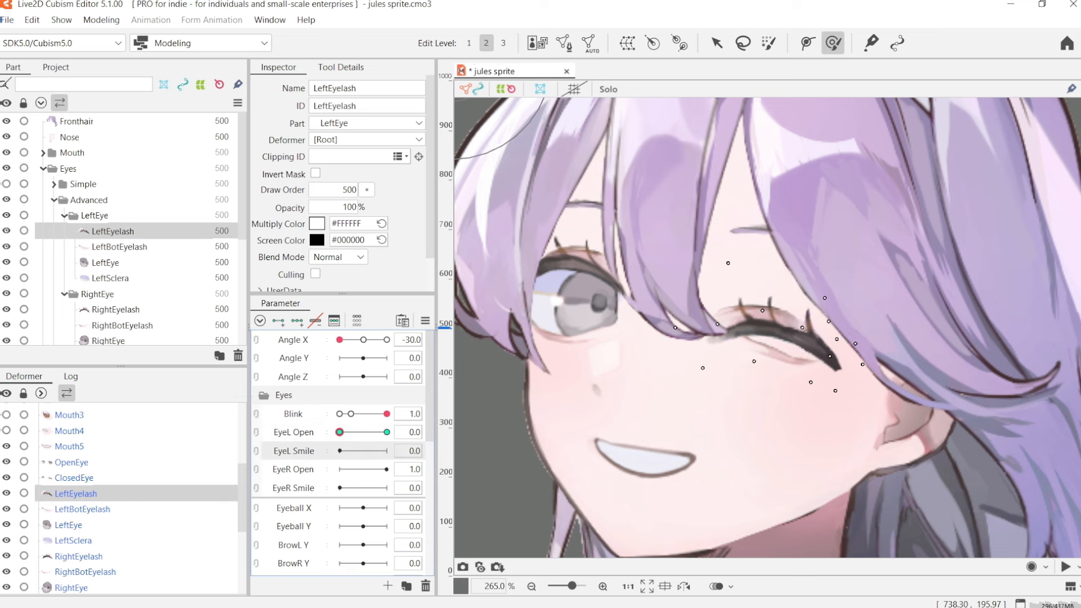
ctrl+click(218, 540)
Add two EyeL Open keys to LeftBotEyelash and reshape it at 0.0 to follow the closed upper eyelash
click(82, 509)
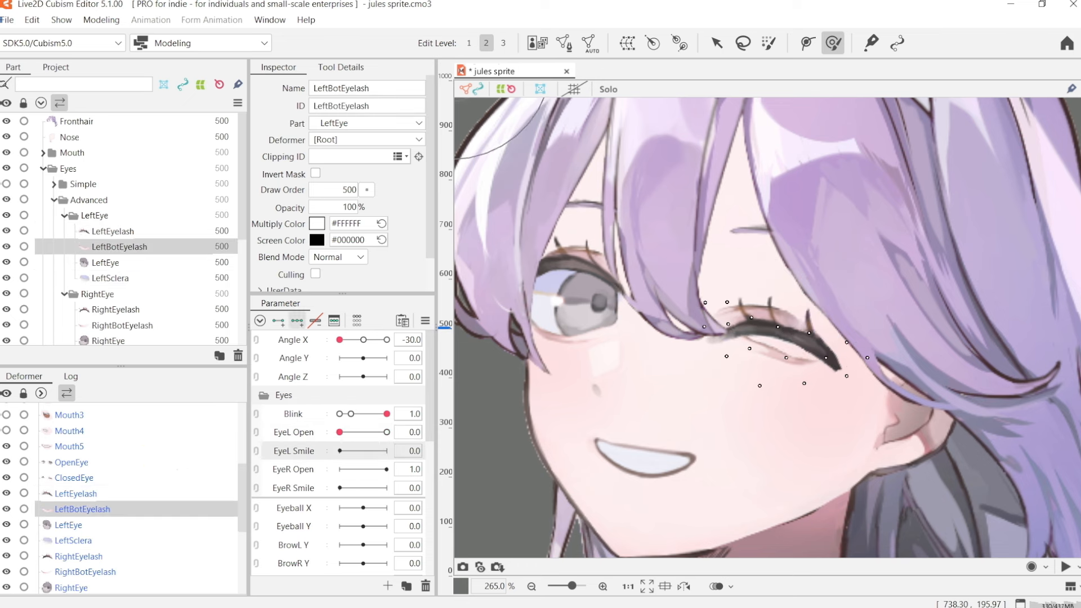
click(293, 431)
click(279, 320)
key(s)
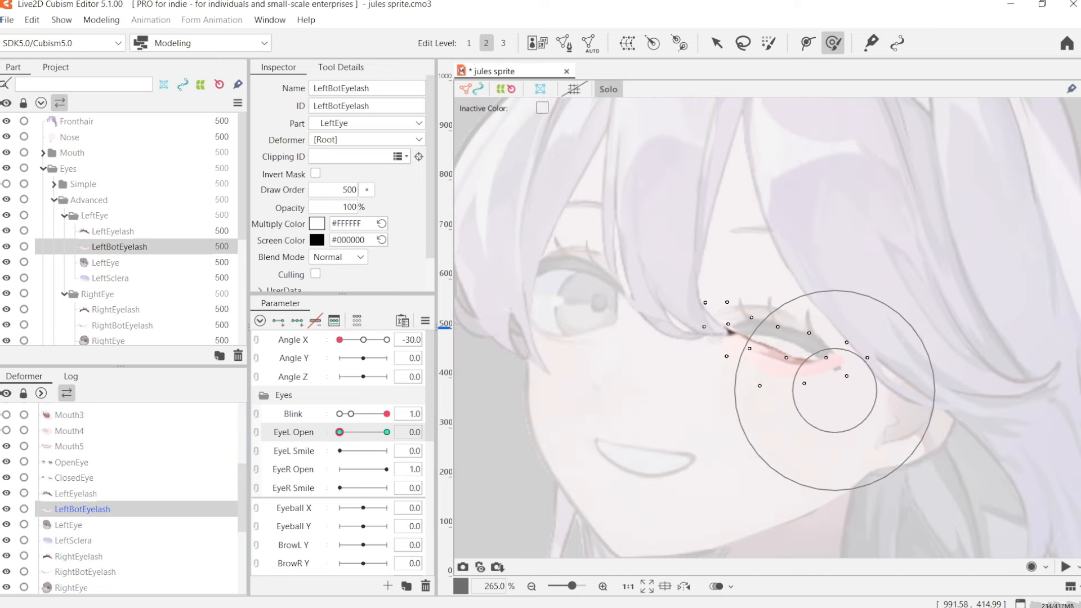
key(s)
key(s)
drag(698, 313, 694, 326)
key(s)
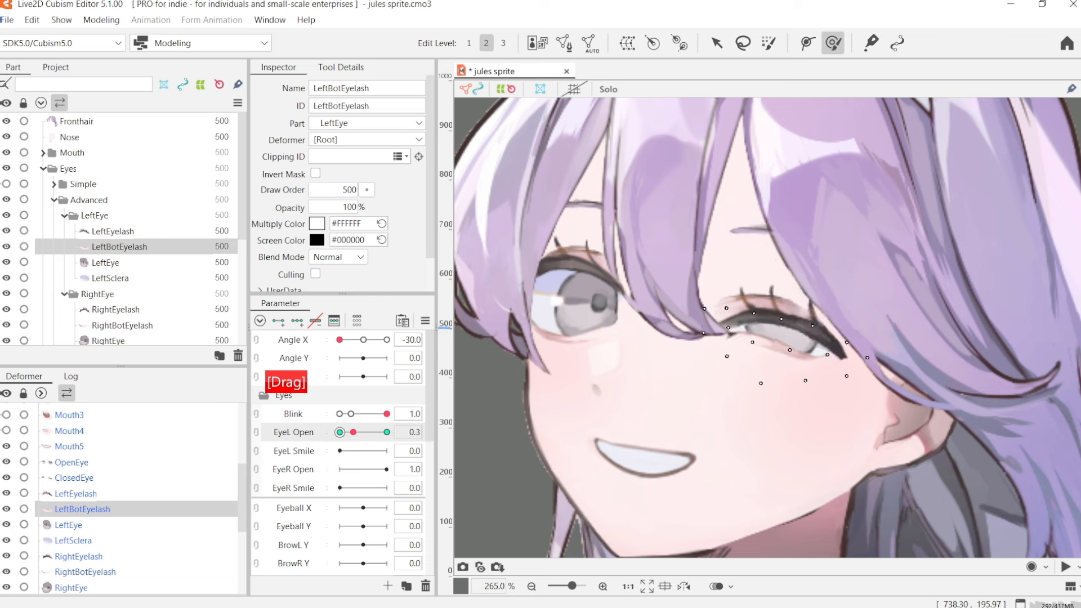
Add keys at 0.0 and 1.0 of EyeL Open for the LeftEye mesh
click(105, 262)
key(s)
click(716, 43)
key(s)
click(280, 321)
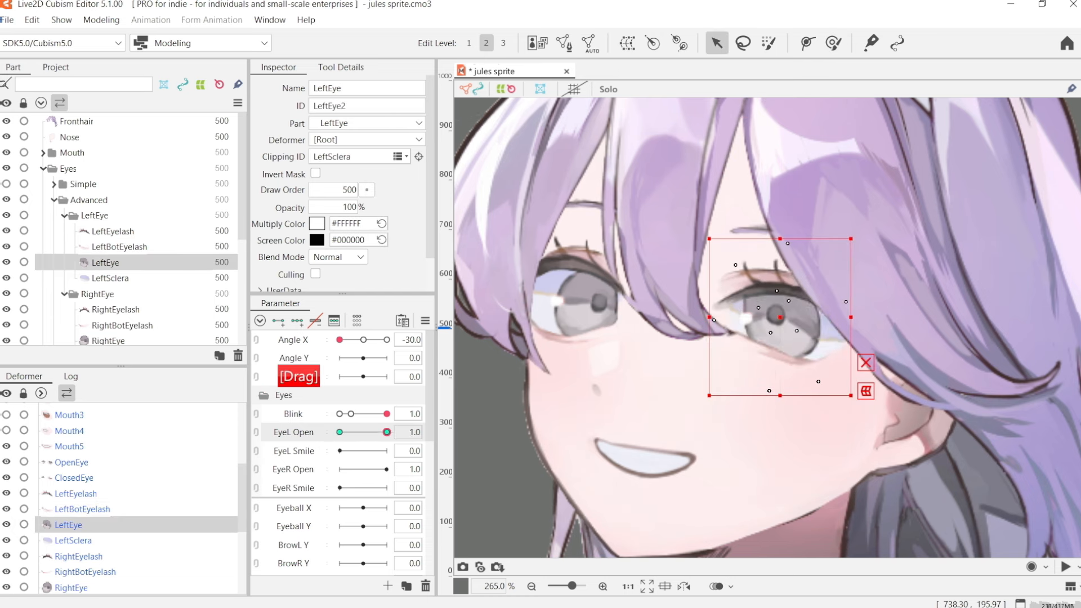
Squash LeftEye downward from its upper edge at EyeL Open 0.0 and return the parameter to 1.0
key(s)
key(s)
key(s)
drag(779, 238, 780, 268)
key(s)
drag(339, 432, 387, 431)
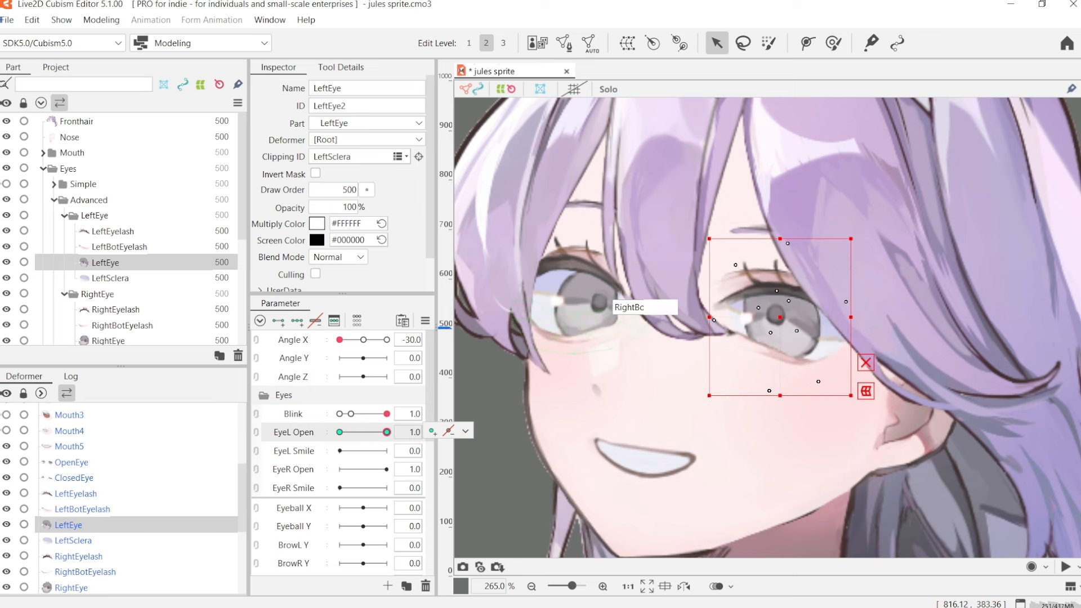
Lower RightEyelash over the right eye at EyeR Open 0.0 and bend it into a closed lash with the deform brush
click(574, 238)
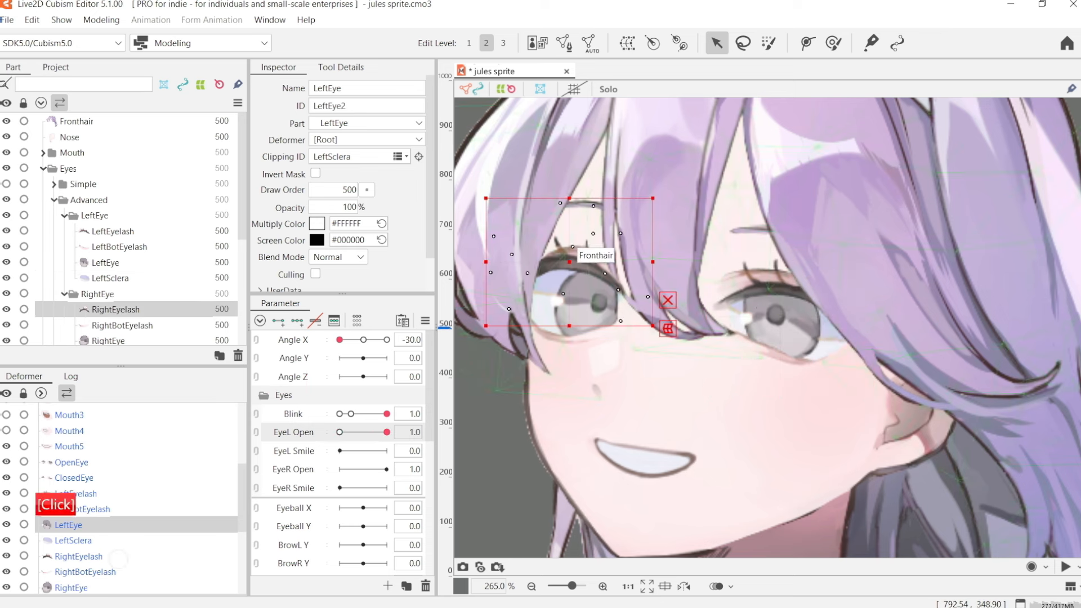
click(293, 468)
click(608, 89)
drag(574, 264, 565, 342)
key(b)
key(b)
mouse_move(545, 228)
mouse_down()
mouse_move(599, 235)
mouse_move(579, 256)
mouse_up()
key(s)
key(s)
key(s)
Clip the RightEye mesh to the eye white by setting its clipping ID to RightSclera
click(86, 541)
drag(242, 481, 242, 511)
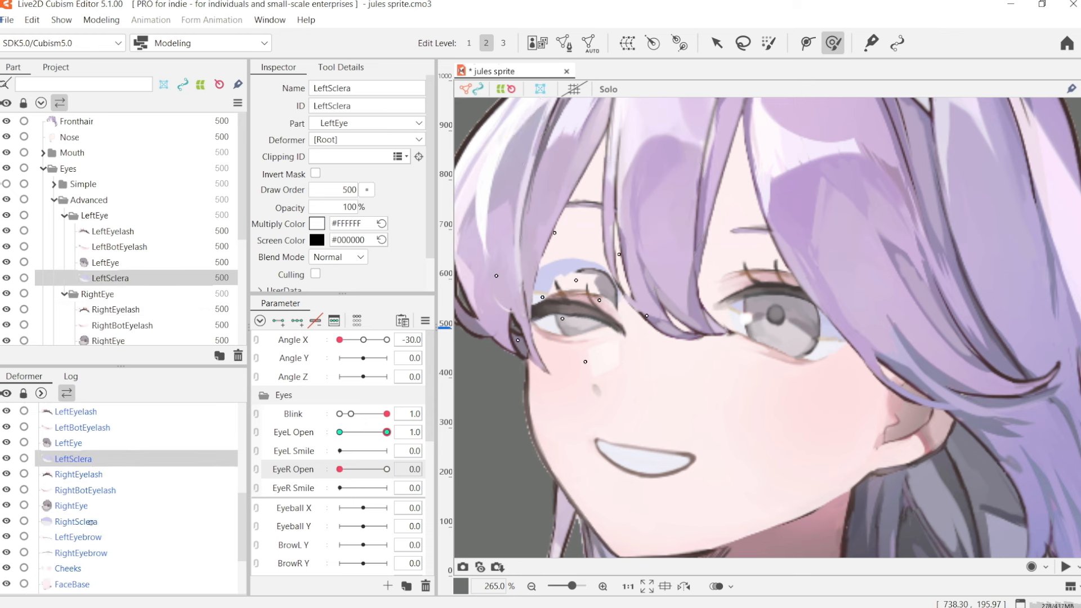
click(90, 522)
drag(363, 106, 311, 107)
key(ctrl+c)
click(74, 506)
click(341, 156)
key(ctrl+v)
click(99, 506)
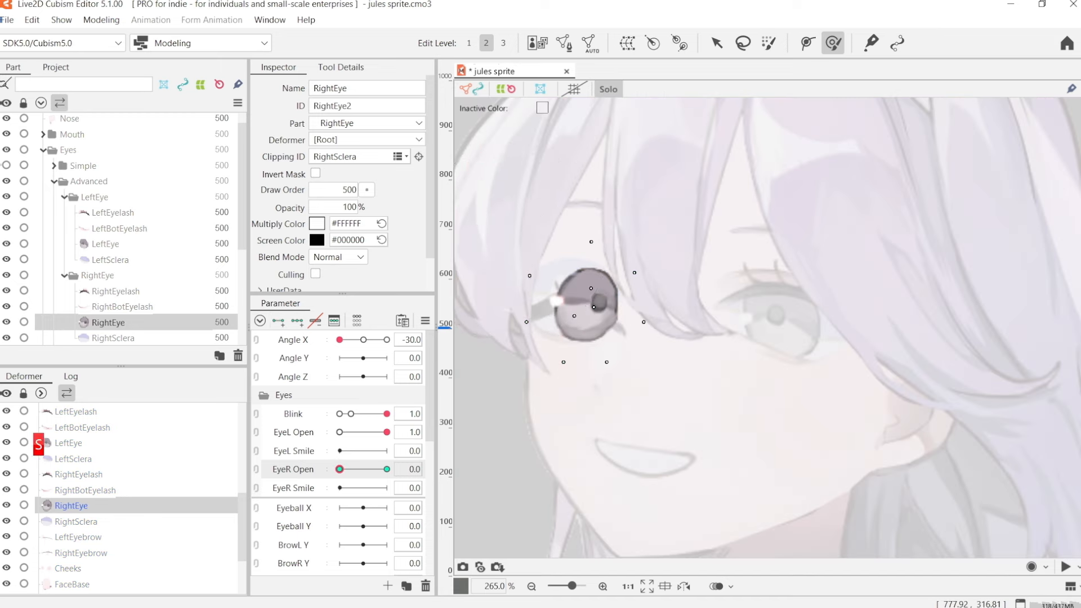
Squash RightSclera at EyeR Open 0.0 by lowering its upper part and raising its lower part toward the closed eyelash
click(76, 521)
key(s)
drag(512, 197, 518, 296)
drag(619, 223, 611, 267)
key(s)
drag(566, 436, 581, 360)
key(s)
Tighten the inner corner and lower edge of RightSclera behind the closed eyelash and set EyeR Open to 1.0
key(space)
drag(514, 343, 559, 353)
drag(706, 341, 697, 358)
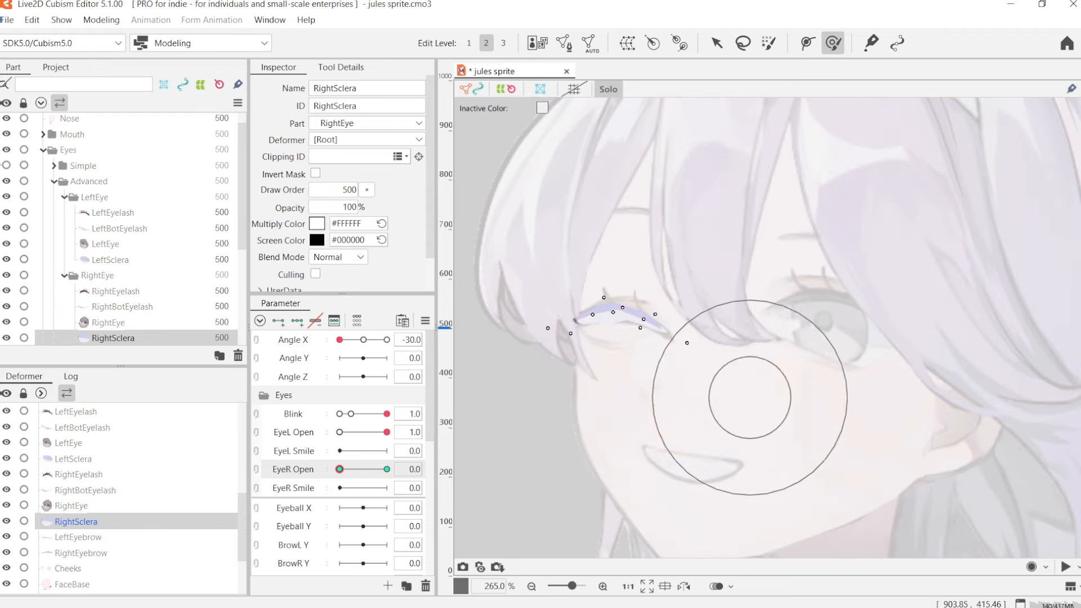
key(s)
drag(611, 408, 608, 386)
key(space)
drag(608, 378, 578, 354)
mouse_move(339, 469)
mouse_down()
mouse_move(357, 468)
mouse_move(340, 469)
mouse_up()
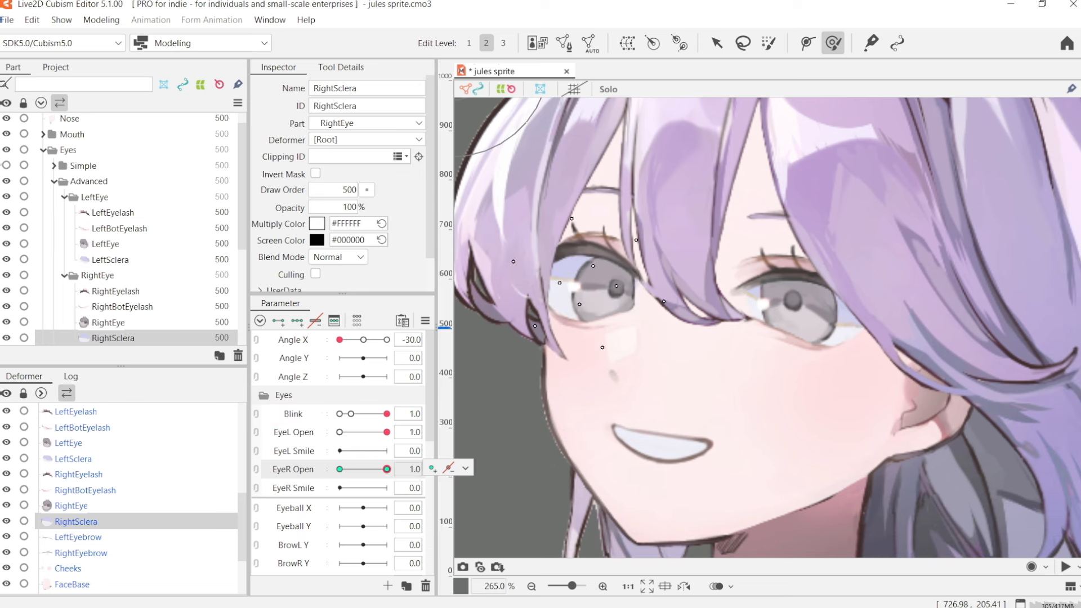
Raise the middle of RightBotEyelash toward the upper eyelash at EyeR Open 0.0 using a small deform brush
click(122, 306)
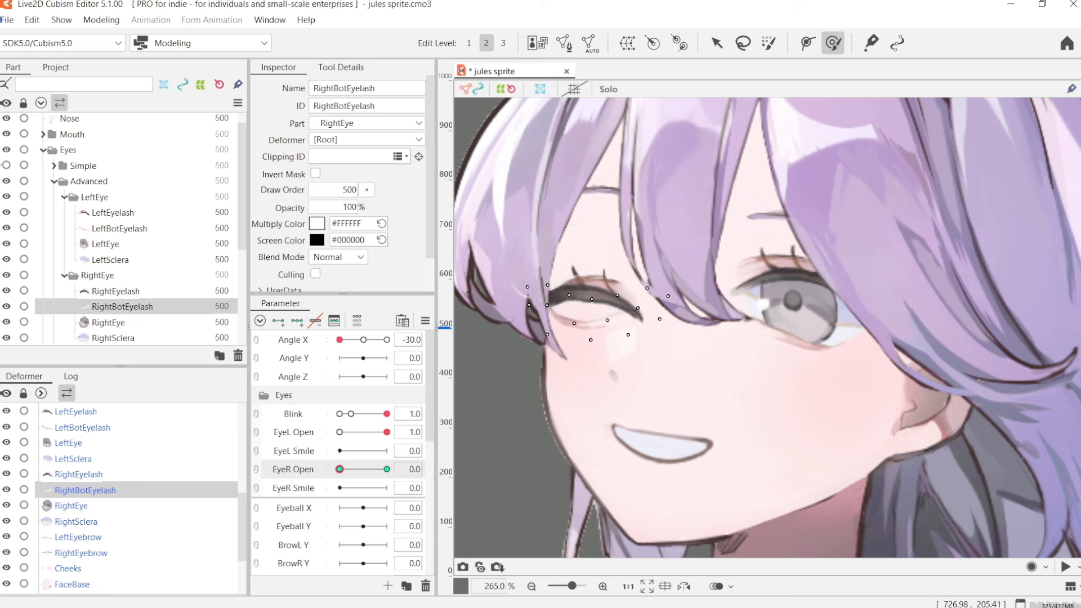
key(b)
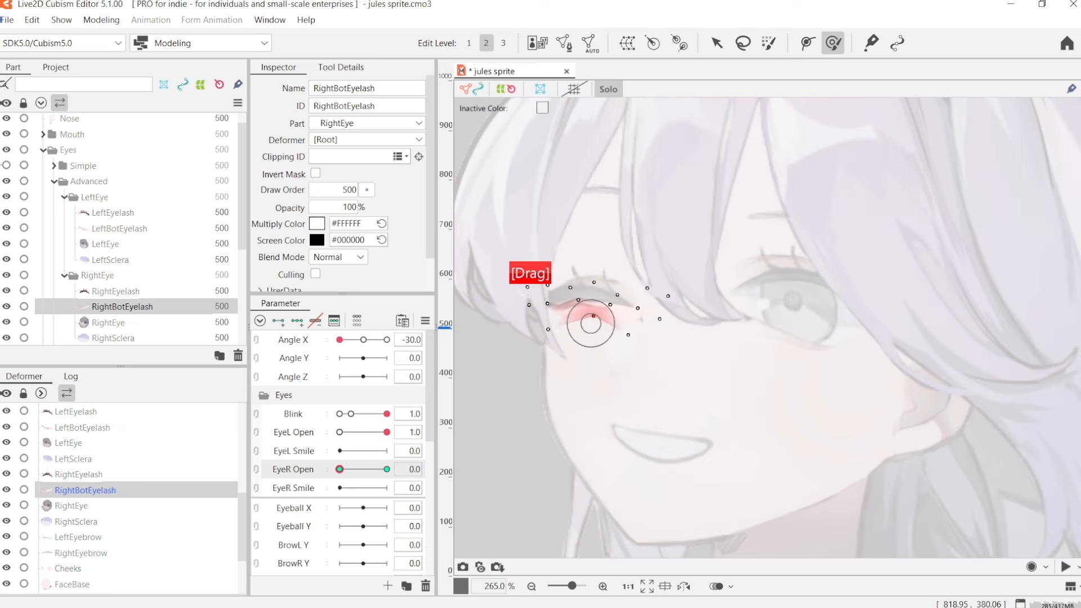
mouse_move(606, 293)
mouse_down()
mouse_move(525, 337)
mouse_move(529, 312)
mouse_up()
drag(340, 469, 387, 469)
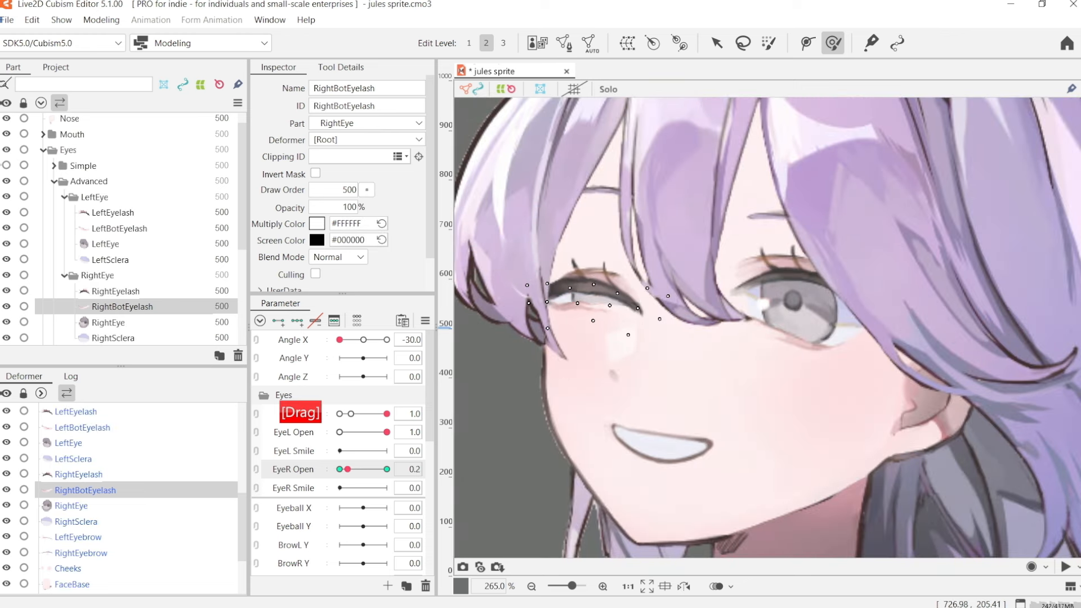
Squash RightEye from its upper edge at EyeR Open 0.0, test both eyes' blink, and return EyeL Open and EyeR Open to 1.0
click(72, 505)
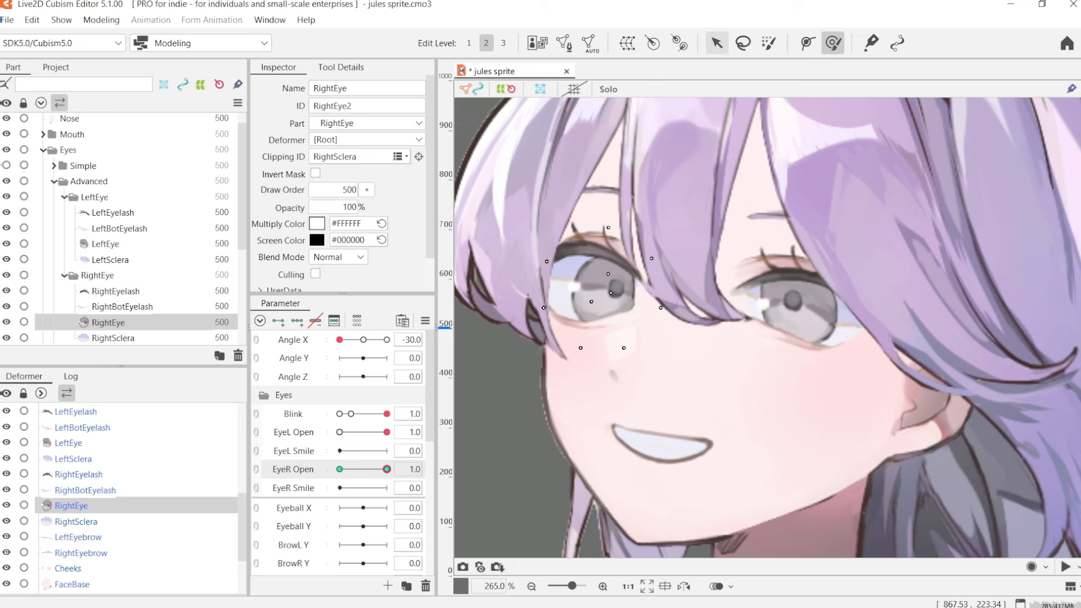
click(716, 42)
click(339, 469)
drag(602, 224, 602, 259)
mouse_move(598, 318)
shift+mouse_down()
mouse_move(598, 299)
mouse_move(598, 311)
shift+mouse_up()
drag(339, 469, 367, 469)
drag(384, 430, 367, 431)
drag(367, 468, 339, 469)
drag(367, 431, 387, 432)
click(387, 469)
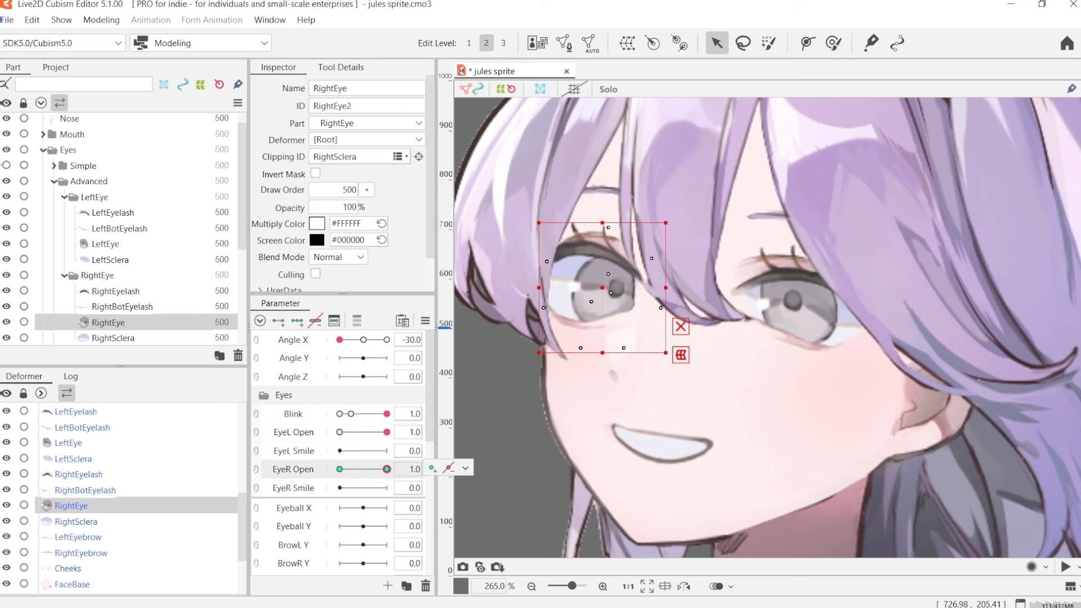
ctrl+click(76, 443)
key(ctrl+alt+w)
click(384, 389)
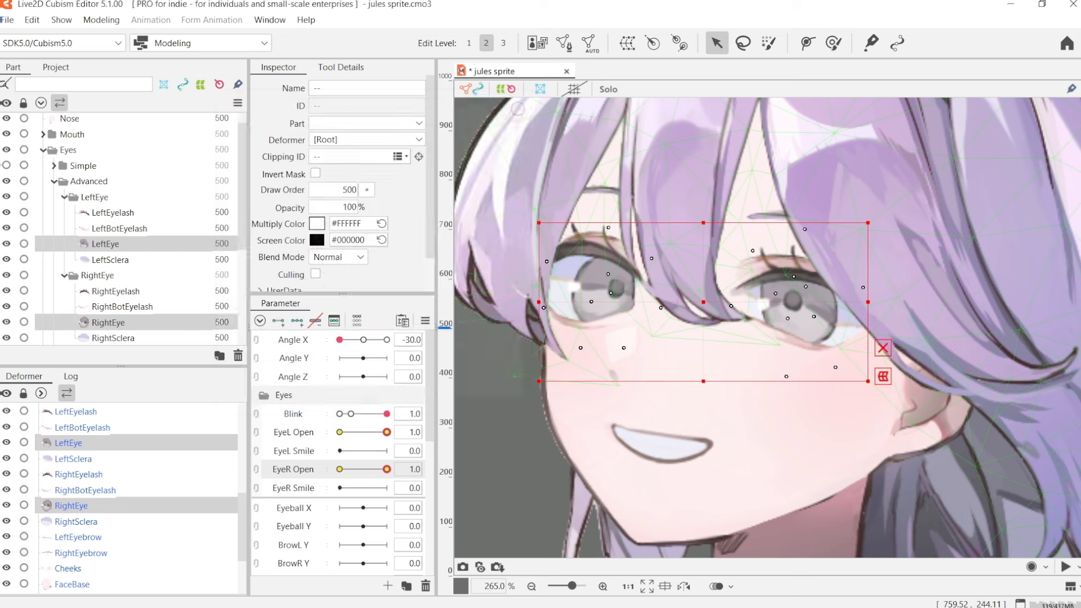
Create a warp deformer for LeftEye alone
click(76, 443)
key(ctrl+alt+w)
click(290, 389)
click(518, 109)
Create a separate warp deformer for RightEye and clear the selection
drag(241, 457, 241, 548)
click(88, 529)
key(ctrl+alt+w)
click(383, 389)
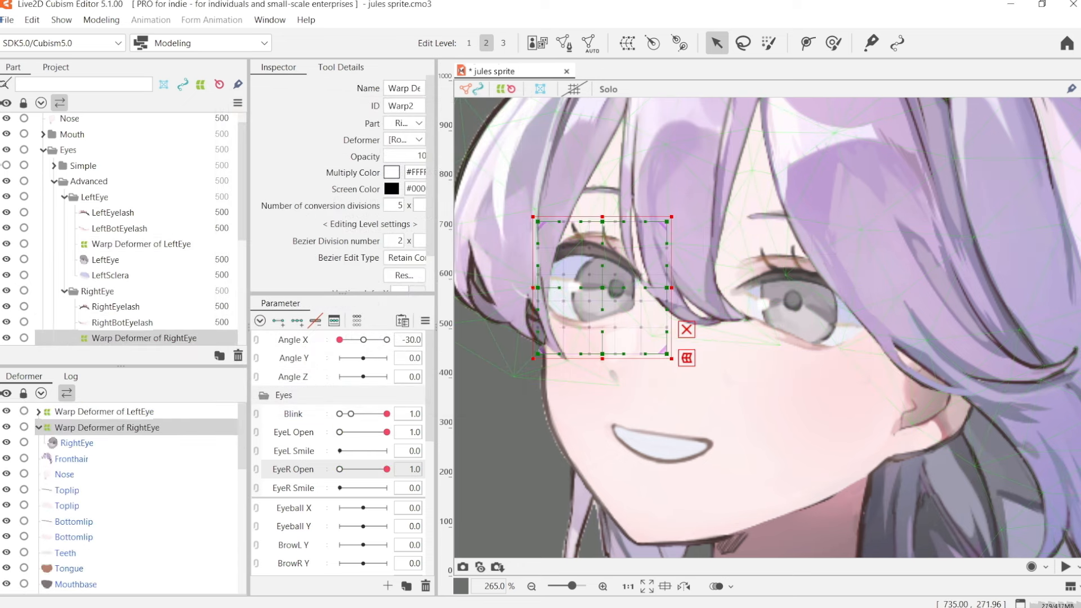
click(518, 109)
Add three keys on Eyeball X to the warp deformers of LeftEye and RightEye
scroll(338, 450, down, 1)
click(293, 475)
ctrl+click(293, 494)
drag(293, 493, 287, 466)
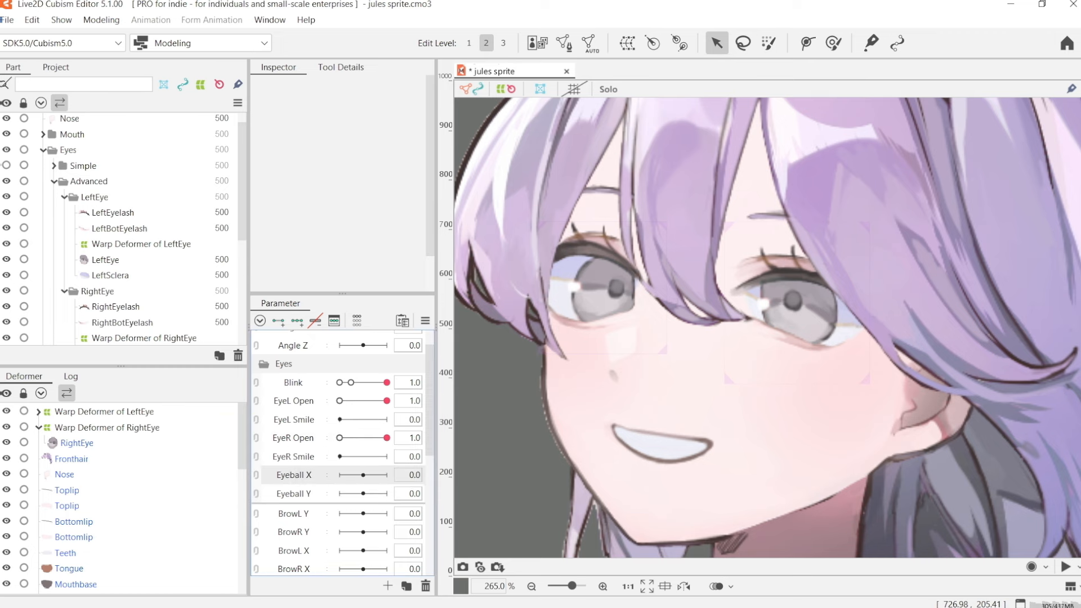
click(138, 412)
ctrl+click(138, 427)
click(297, 320)
Reposition both iris warp deformers sideways at Eyeball X 1.0, comparing the pose with Eyeball X -1.0
drag(363, 475, 387, 474)
drag(703, 290, 661, 304)
drag(386, 474, 340, 474)
drag(340, 475, 387, 474)
key(o)
drag(653, 309, 695, 310)
Shift both iris warp deformers left at Eyeball X -1.0, fine-tuning the RightEye and LeftEye deformers individually
drag(387, 474, 339, 474)
drag(697, 311, 676, 305)
key(o)
drag(363, 474, 329, 475)
click(110, 427)
drag(569, 285, 560, 284)
mouse_move(668, 216)
mouse_down()
mouse_move(619, 216)
mouse_move(669, 216)
mouse_up()
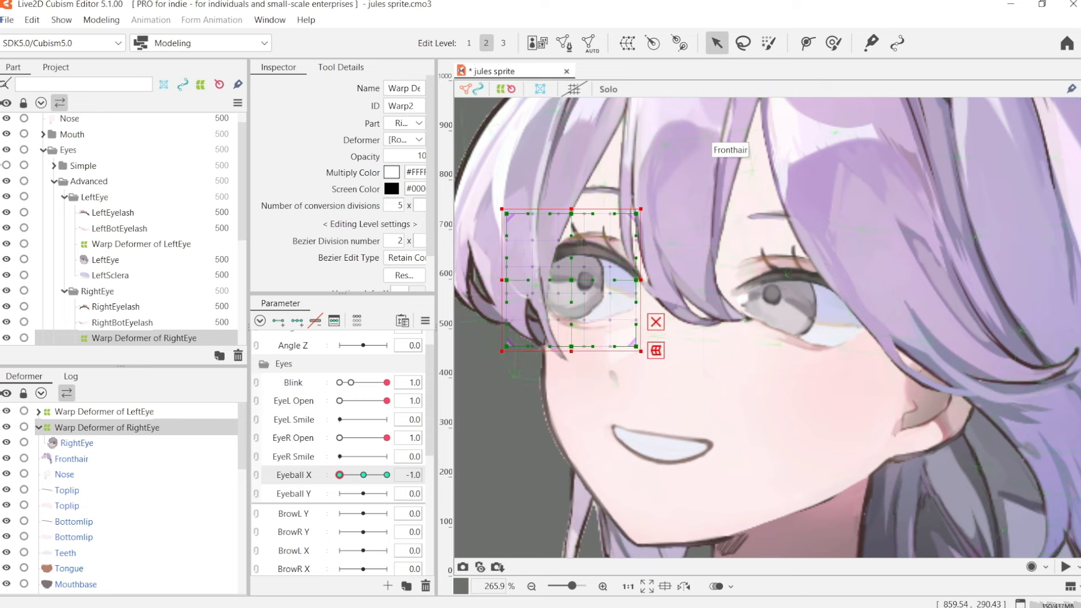
click(104, 411)
drag(776, 299, 783, 301)
Test the shifted irises at Eyeball X 0.2 with the selection display hidden and EyeL Open at 0.0
ctrl+click(107, 442)
drag(339, 474, 367, 474)
click(905, 371)
click(107, 443)
key(ctrl+t)
drag(387, 400, 339, 400)
mouse_move(386, 438)
mouse_down()
mouse_move(339, 437)
mouse_move(386, 438)
mouse_up()
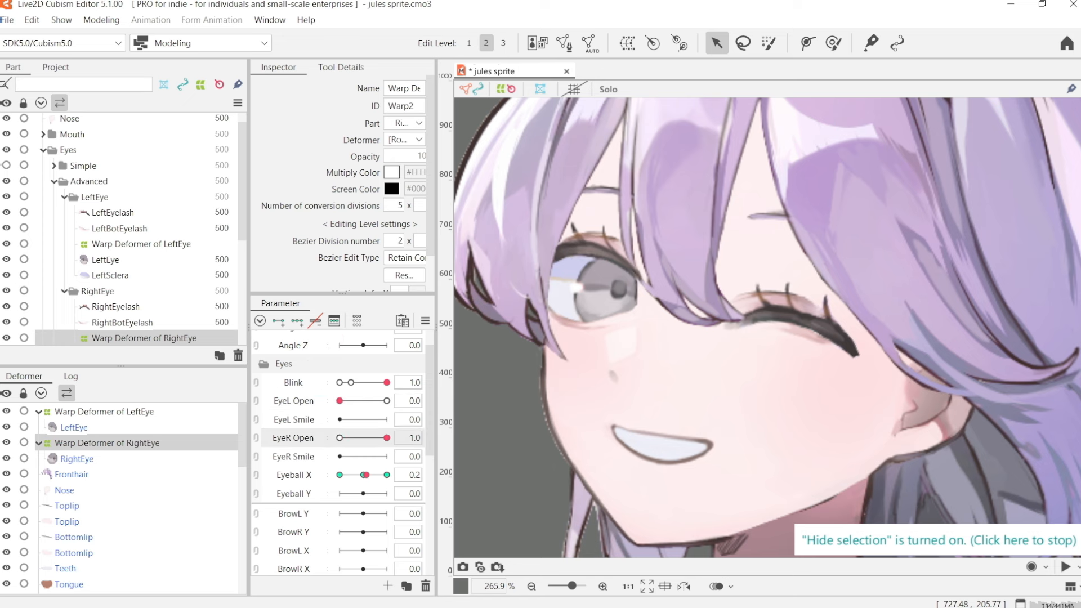
click(339, 400)
Show the selection display again, adjust RightEyelash with the deform brush at EyeR Open 0.0, and test the right eye's blink
click(592, 249)
click(937, 538)
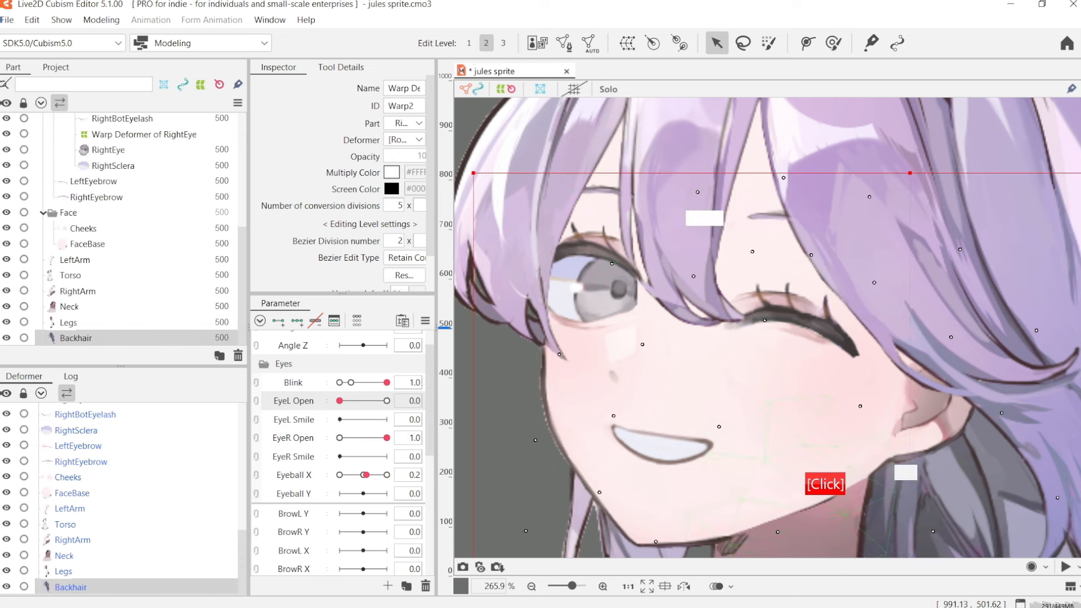
click(591, 248)
click(339, 437)
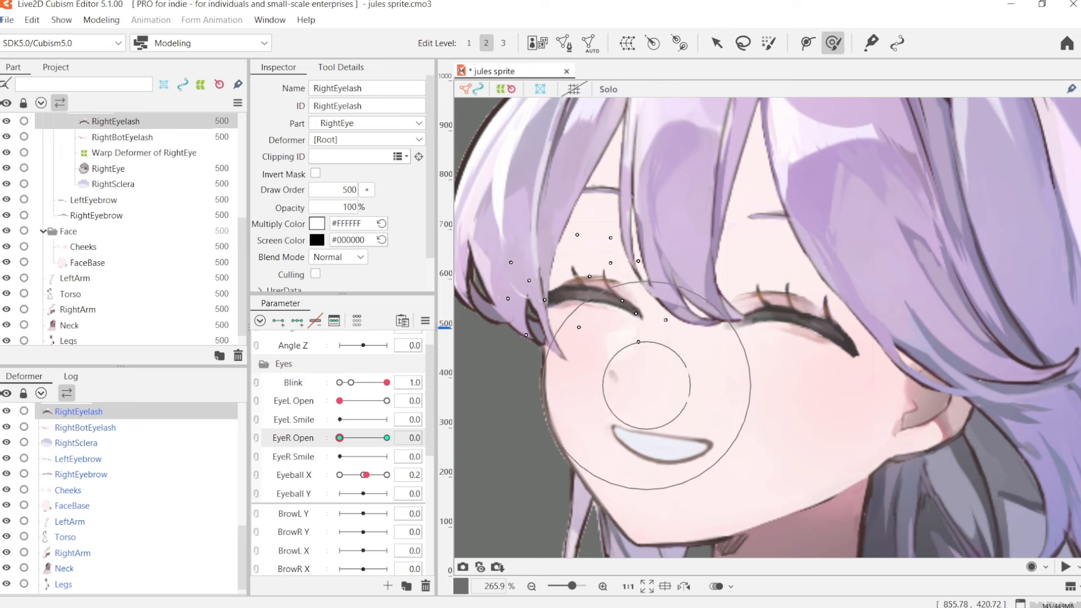
drag(698, 221, 800, 277)
drag(729, 266, 805, 434)
drag(339, 438, 386, 437)
drag(387, 438, 340, 438)
Return EyeL Open and EyeR Open to 1.0 and Eyeball X to 0.0, and save the model
drag(340, 400, 387, 400)
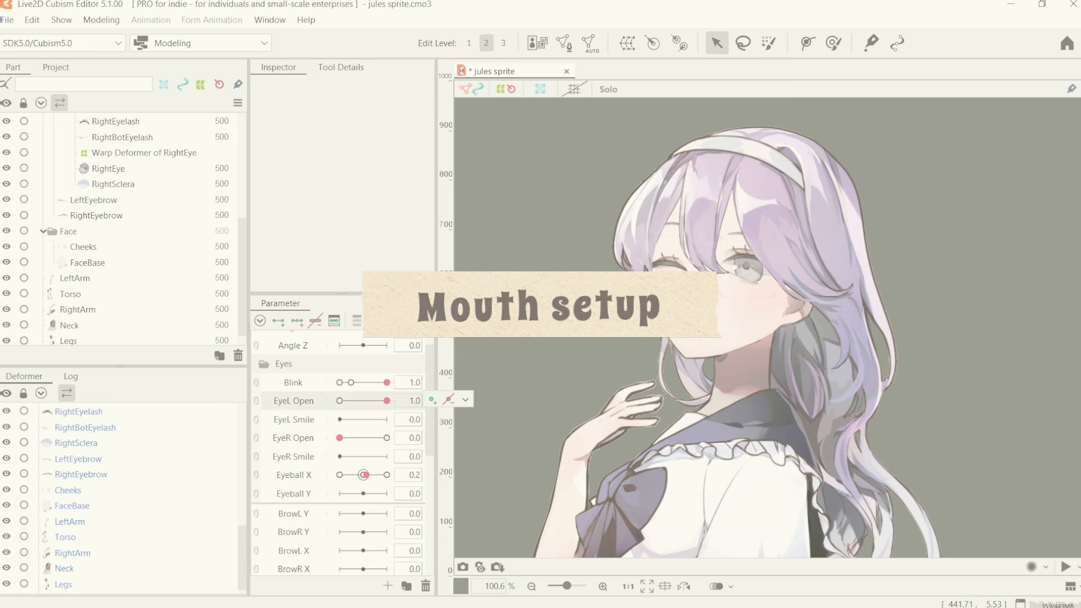
drag(364, 475, 359, 474)
drag(340, 437, 386, 437)
key(ctrl+s)
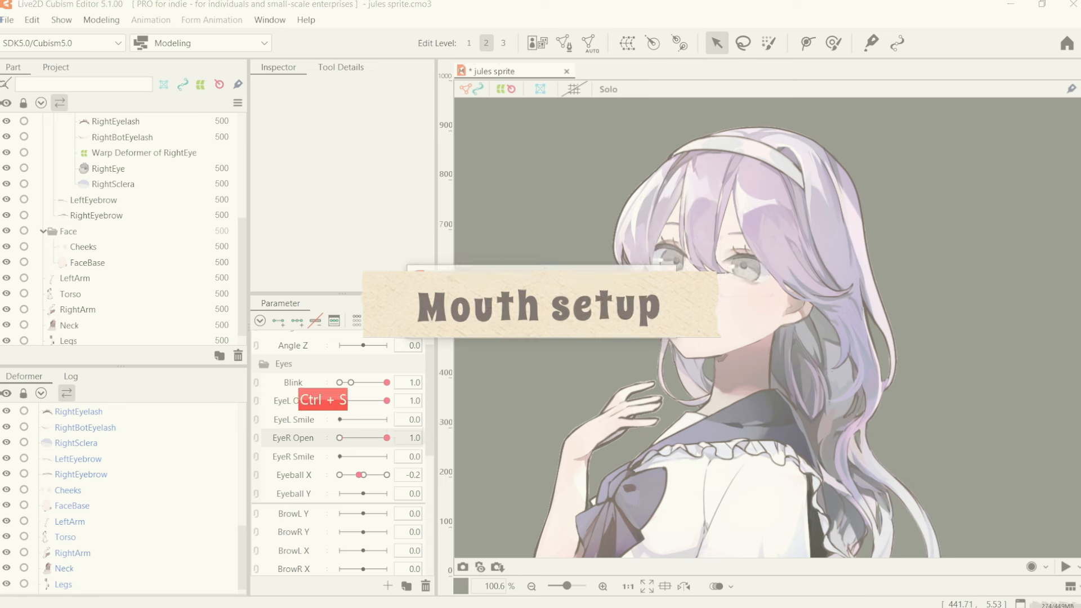
click(423, 321)
click(492, 322)
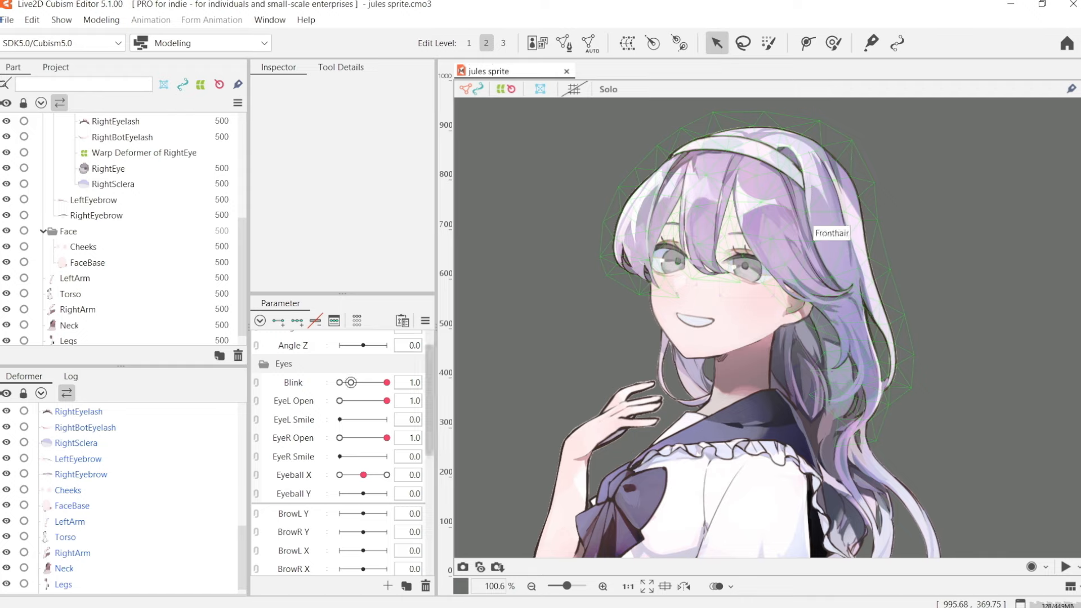
Expand the Simple mouth folder and make Mouth1 through Mouth5 visible
scroll(732, 346, up, 5)
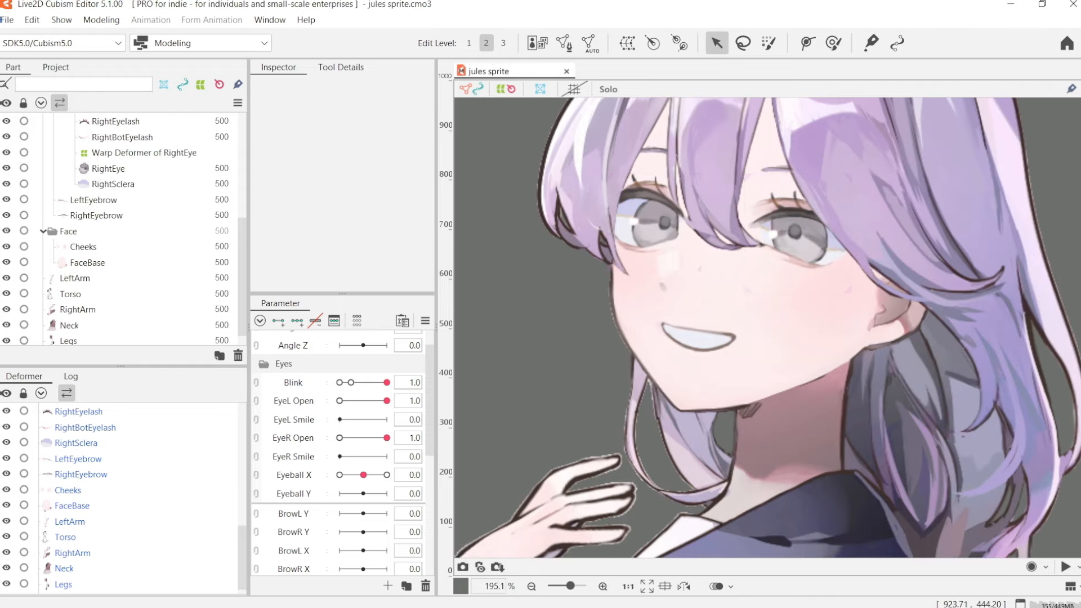
ctrl+click(670, 325)
drag(242, 219, 242, 164)
click(44, 120)
click(44, 152)
drag(7, 199, 6, 246)
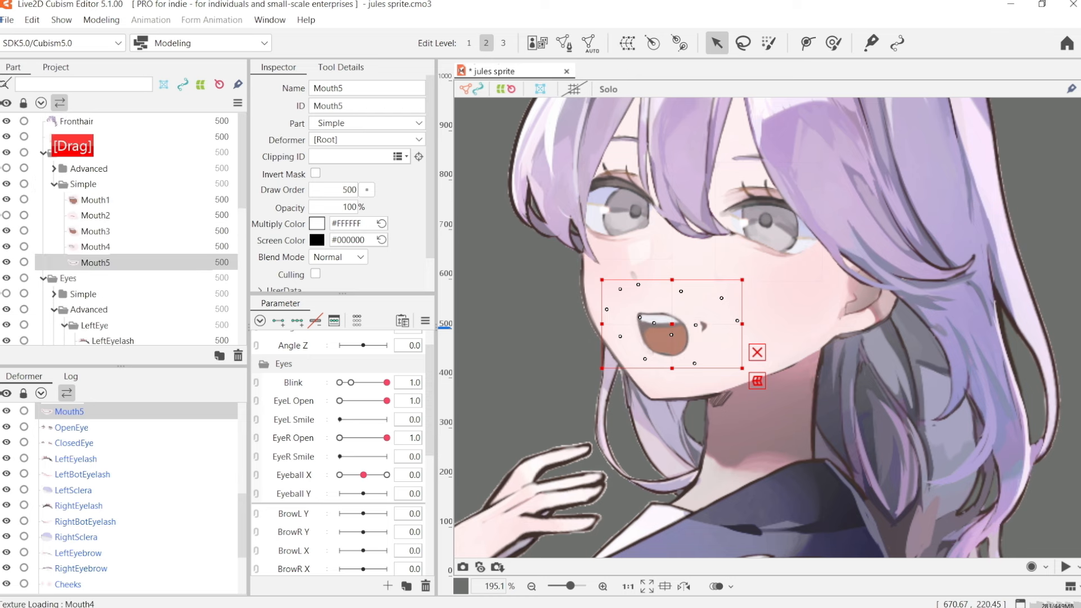
click(7, 184)
scroll(644, 321, up, 3)
click(7, 215)
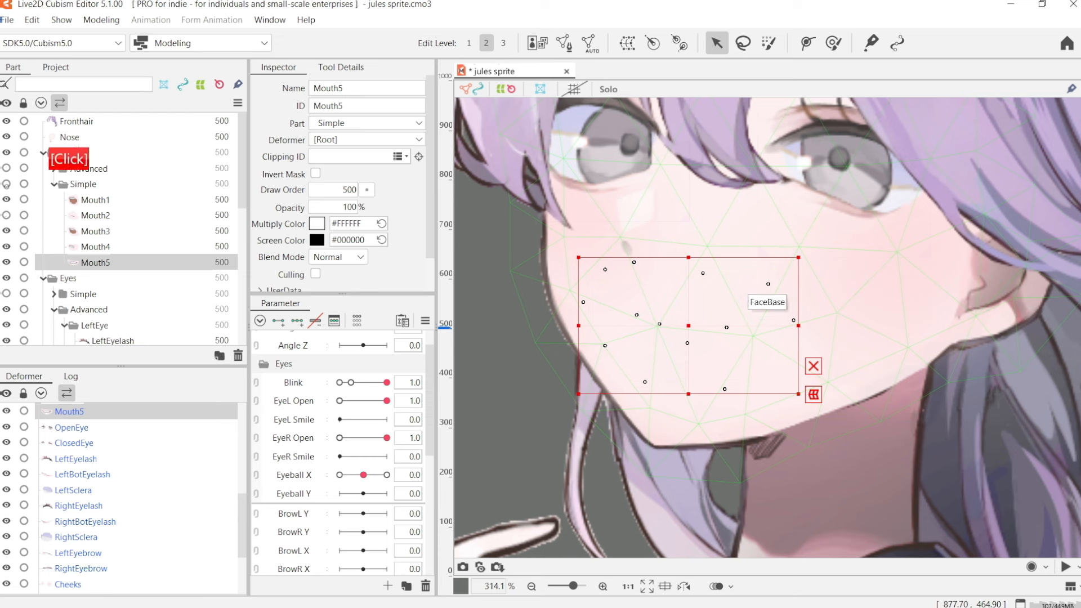
click(7, 183)
Give Mouth2 two keys on Mouth Open and place it above Mouth1 in the Simple mouth folder
click(263, 364)
drag(429, 422, 429, 494)
click(401, 430)
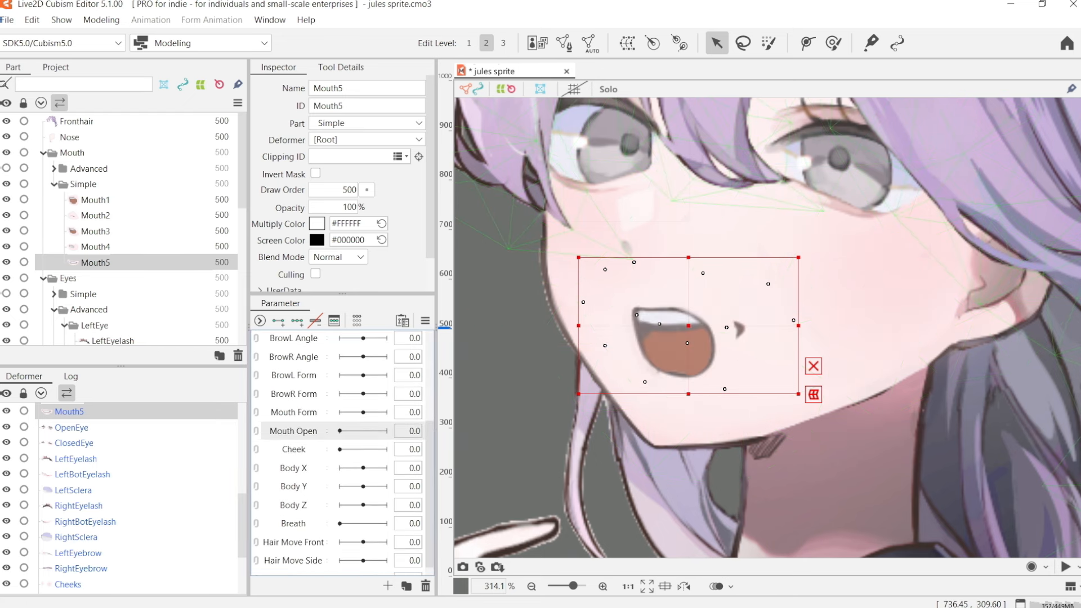
click(90, 231)
click(106, 215)
key(s)
key(s)
drag(96, 215, 95, 191)
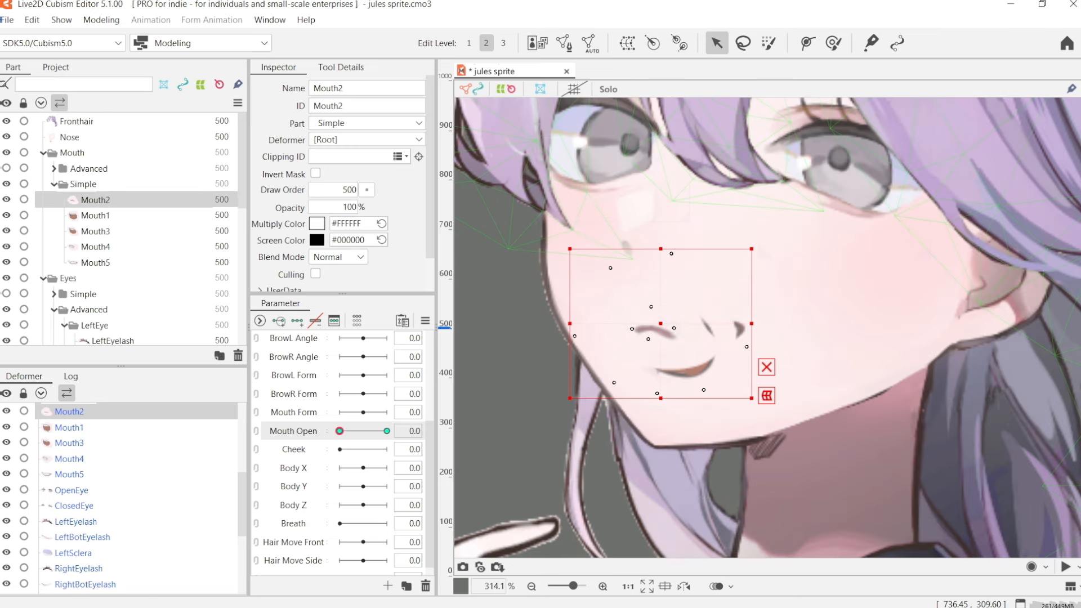
Set Mouth2's opacity to 0% at Mouth Open 1.0
drag(339, 431, 386, 430)
text(0)
key(Return)
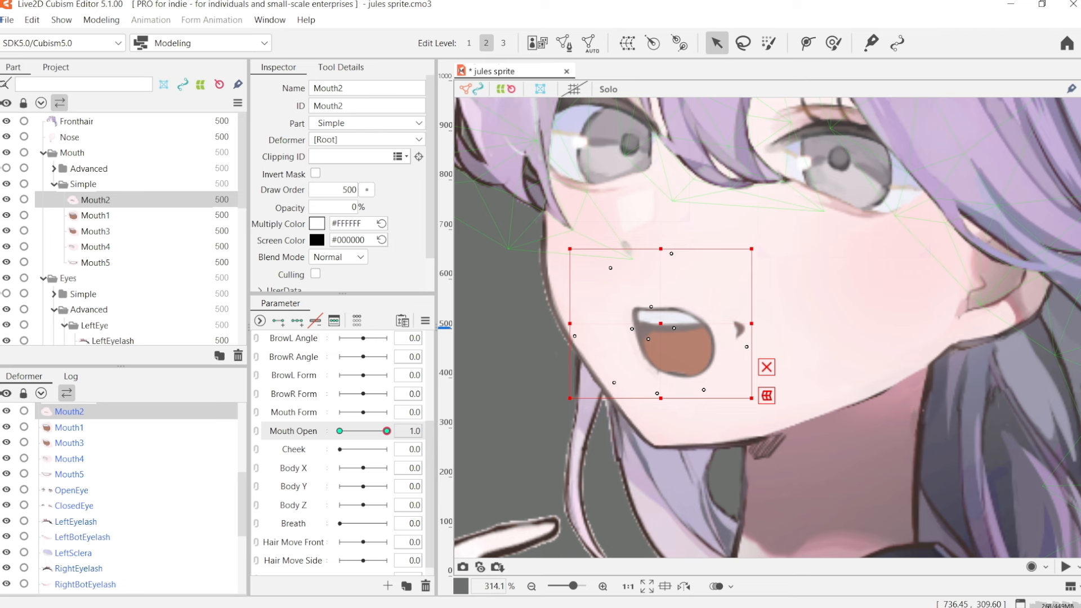
Set Mouth1's opacity to 0% at Mouth Open 0.0 and test the parameter up to 1.0
click(95, 215)
click(339, 430)
drag(356, 207, 332, 207)
text(0)
key(Return)
drag(340, 431, 387, 431)
Hide Mouth3, Mouth4 and Mouth5 and test the Mouth1 and Mouth2 swap by setting Mouth Open to 0.0
click(6, 246)
key(space)
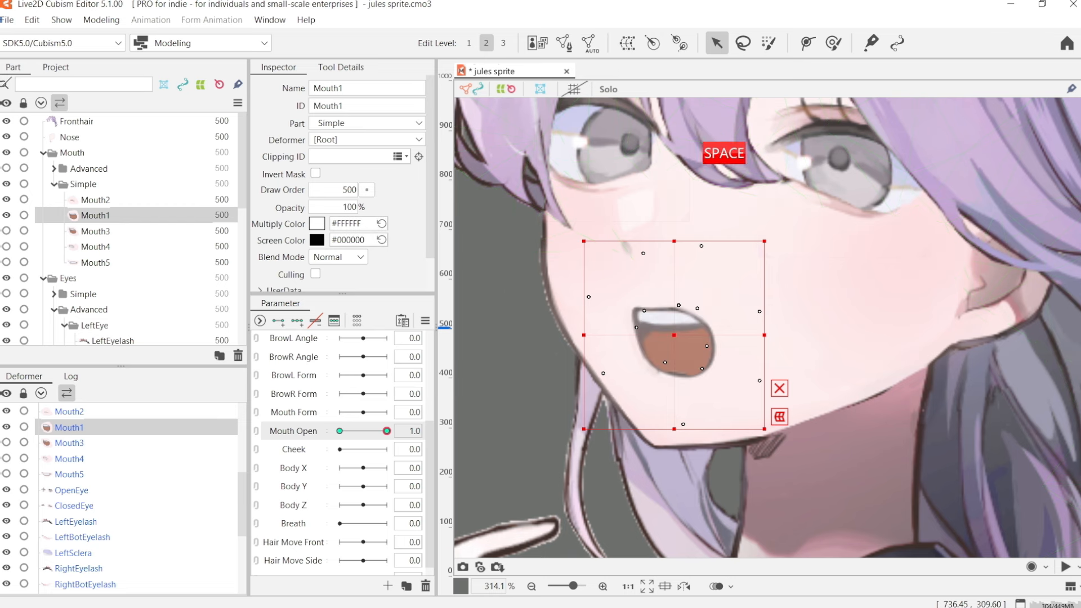
drag(674, 206, 663, 264)
drag(387, 431, 340, 430)
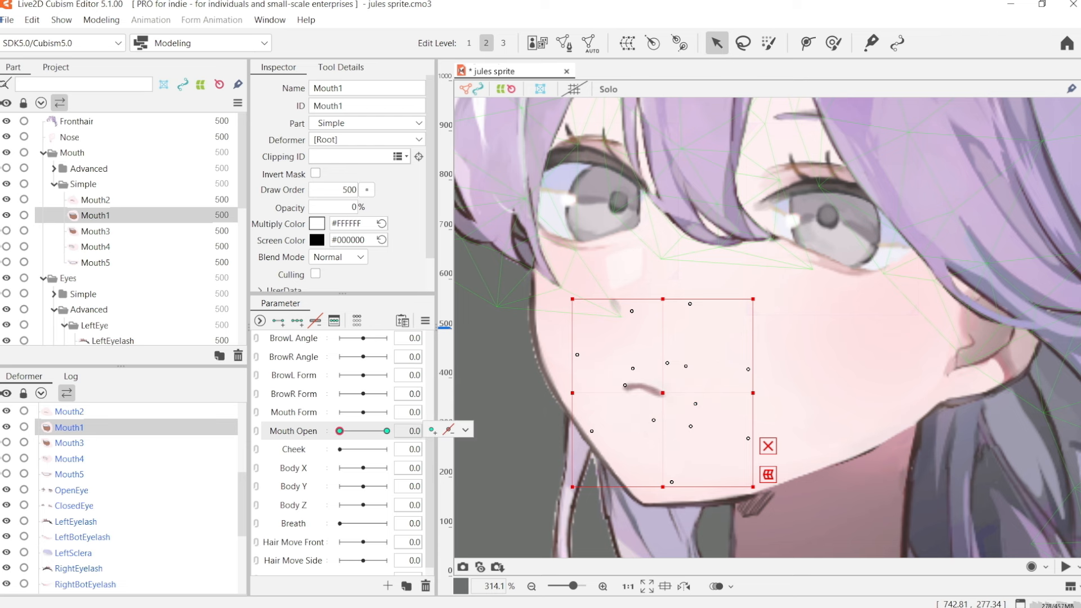
Key Mouth1 and Mouth2 on Mouth Form and set their opacity to 0% at Mouth Form 1.0 for both Mouth Open ends
ctrl+click(95, 200)
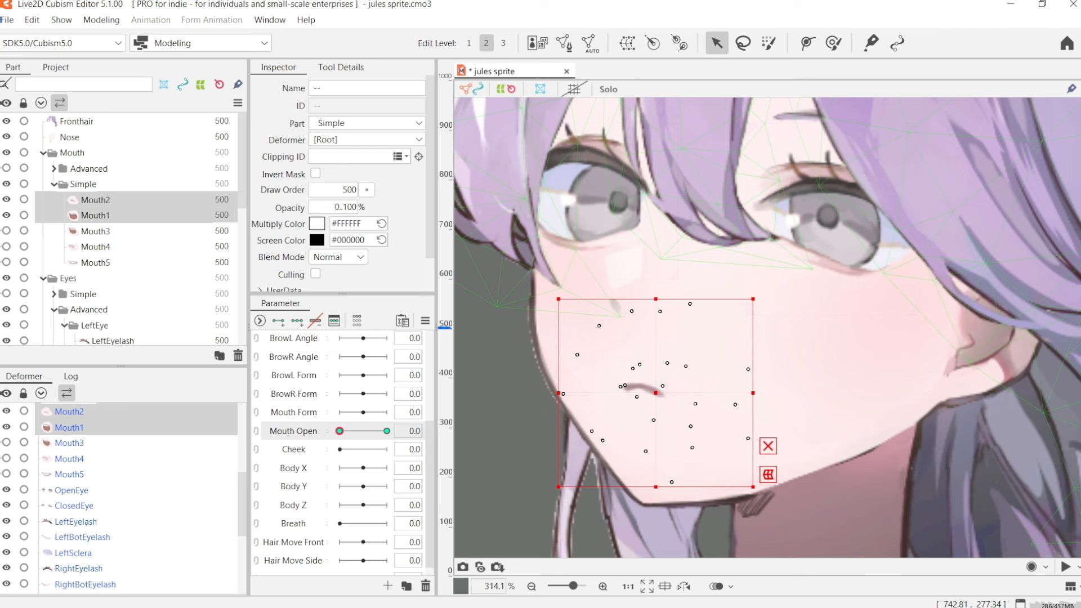
click(291, 411)
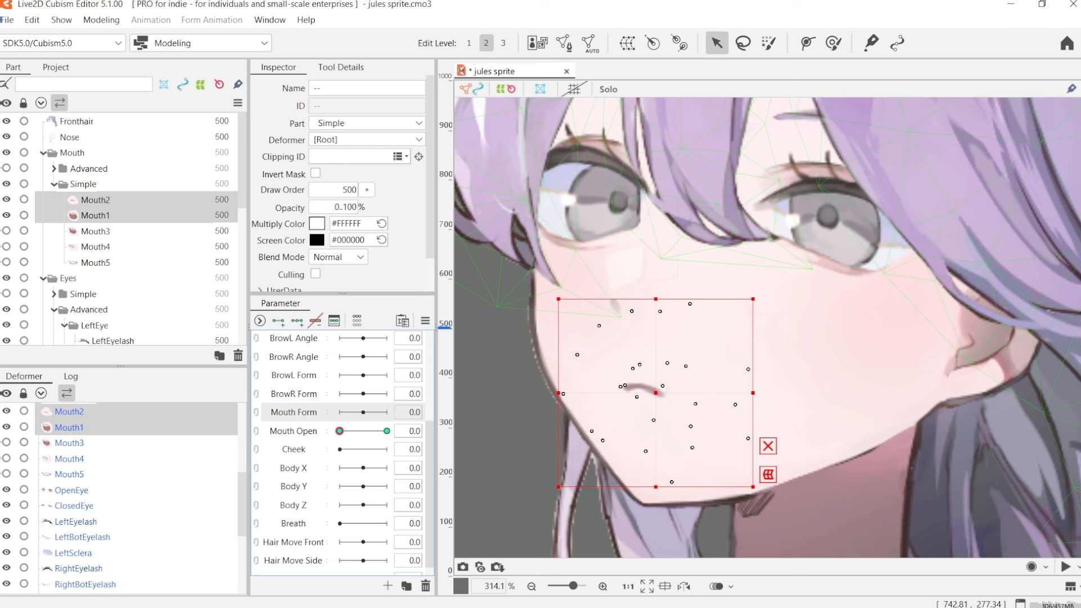
click(386, 412)
drag(345, 207, 284, 207)
click(386, 430)
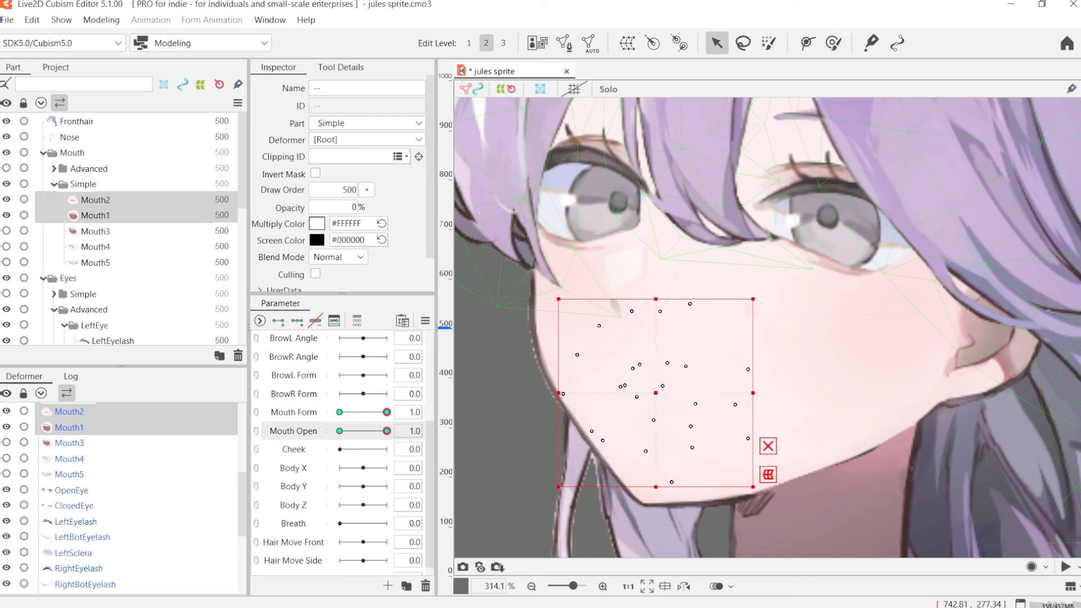
Make Mouth5 and Mouth3 visible with Mouth4 hidden, and select Mouth3 and Mouth5 together
click(96, 231)
click(96, 246)
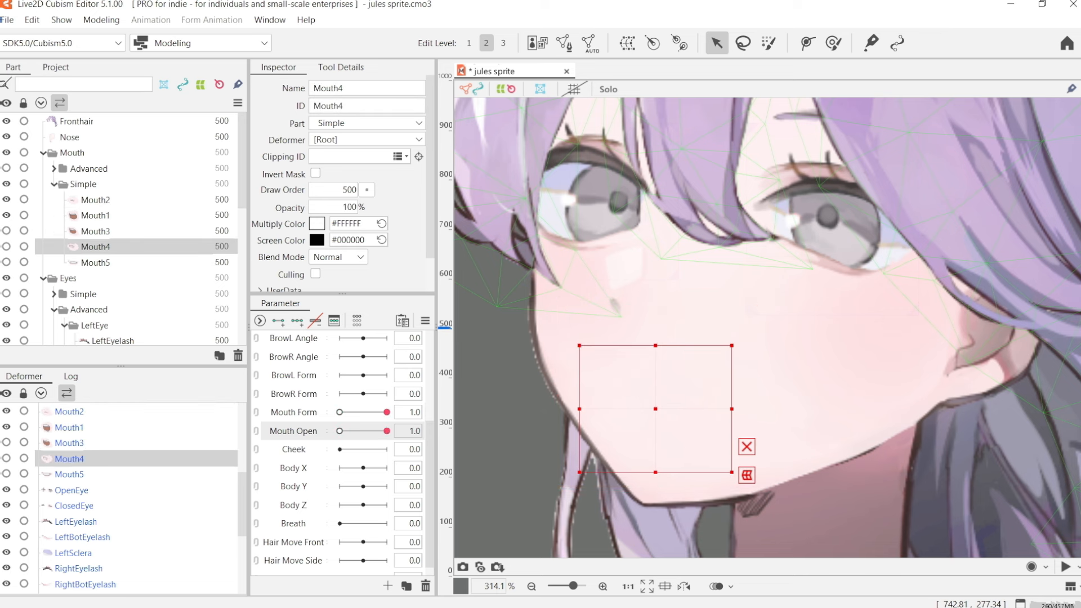
click(6, 262)
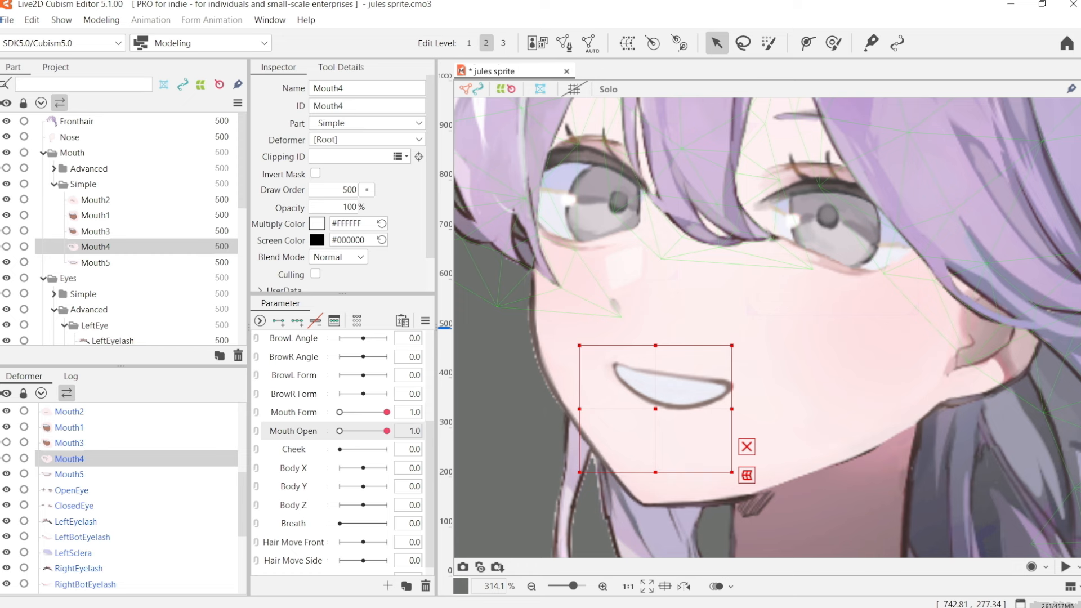
click(6, 231)
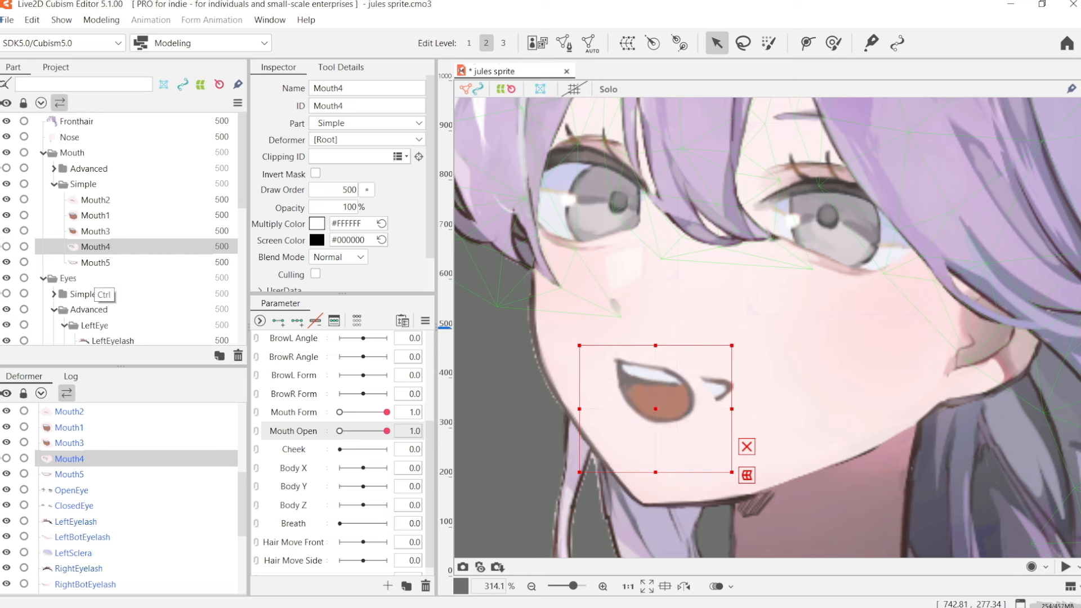
ctrl+click(95, 262)
click(96, 231)
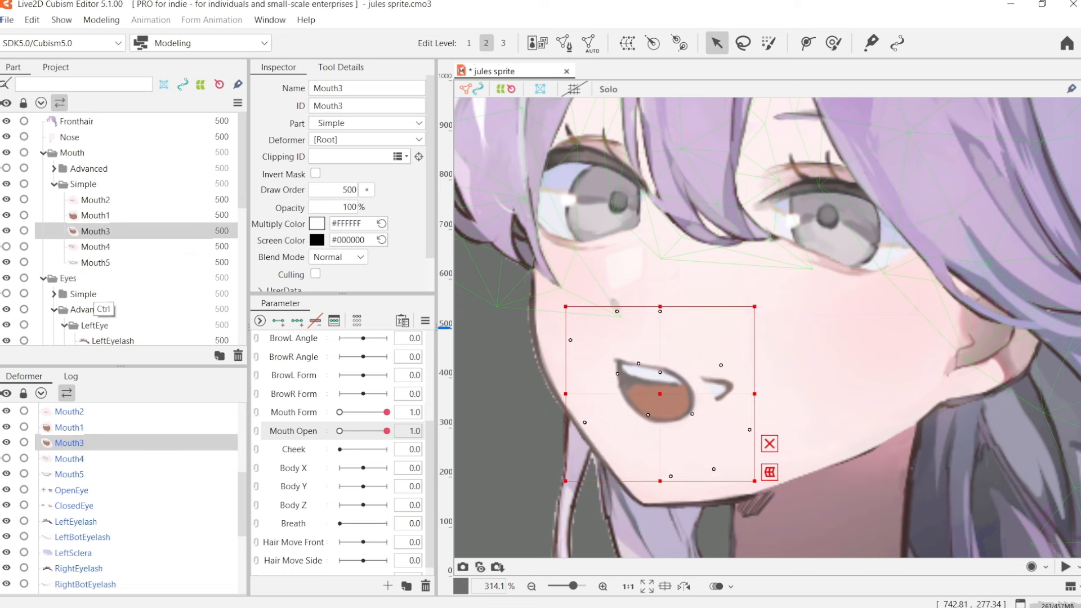
click(96, 262)
ctrl+click(96, 231)
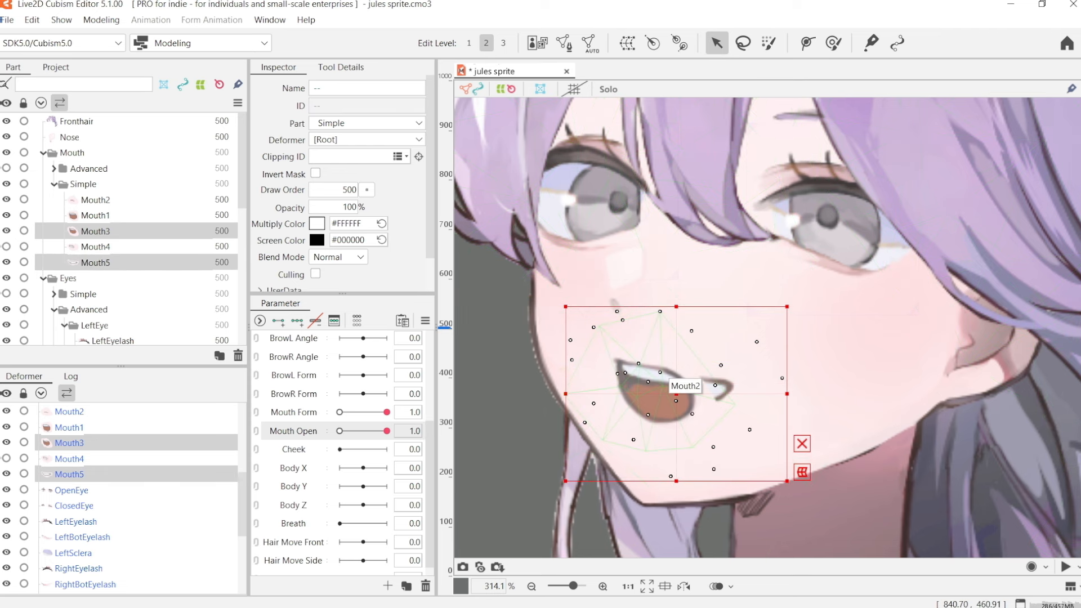
Key Mouth3 and Mouth5 on Mouth Open and set Mouth3's opacity to 0% at Mouth Open 0.0
mouse_move(360, 430)
mouse_down()
mouse_move(386, 431)
mouse_move(339, 431)
mouse_up()
click(96, 263)
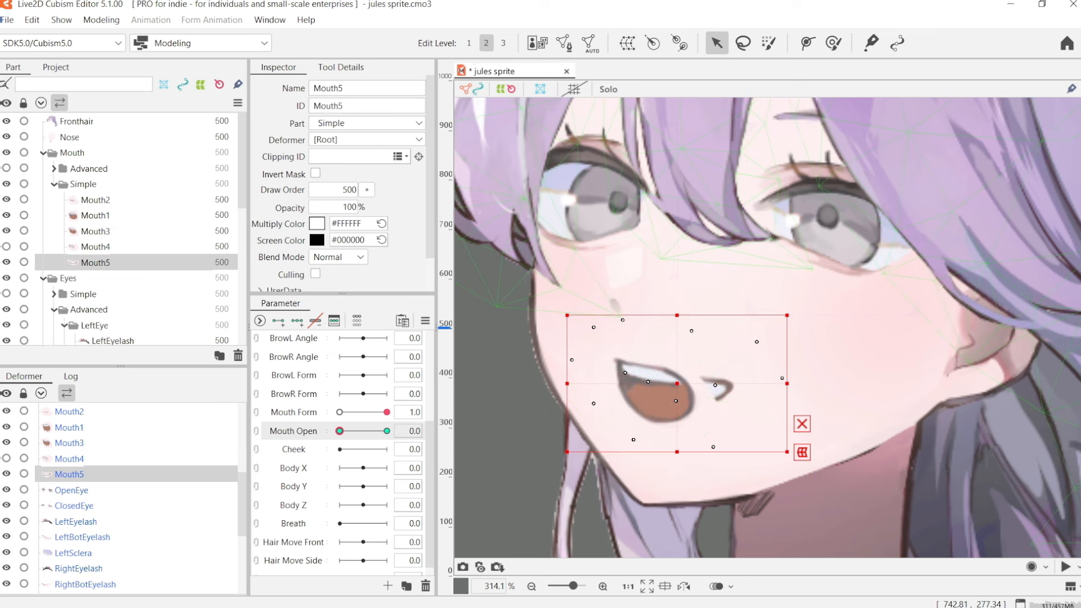
click(95, 230)
drag(348, 207, 310, 207)
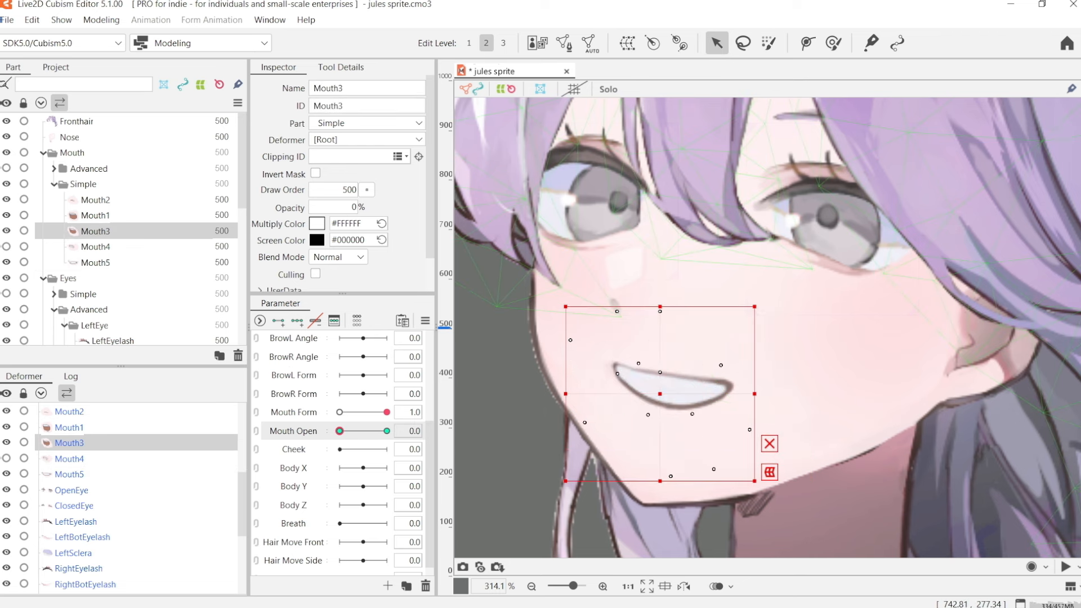
mouse_move(340, 430)
mouse_down()
mouse_move(387, 431)
mouse_move(339, 430)
mouse_up()
Key Mouth3 and Mouth5 on Mouth Form and set their opacity to 0% at Mouth Form -1.0 for both Mouth Open ends
click(95, 262)
ctrl+click(96, 230)
click(294, 412)
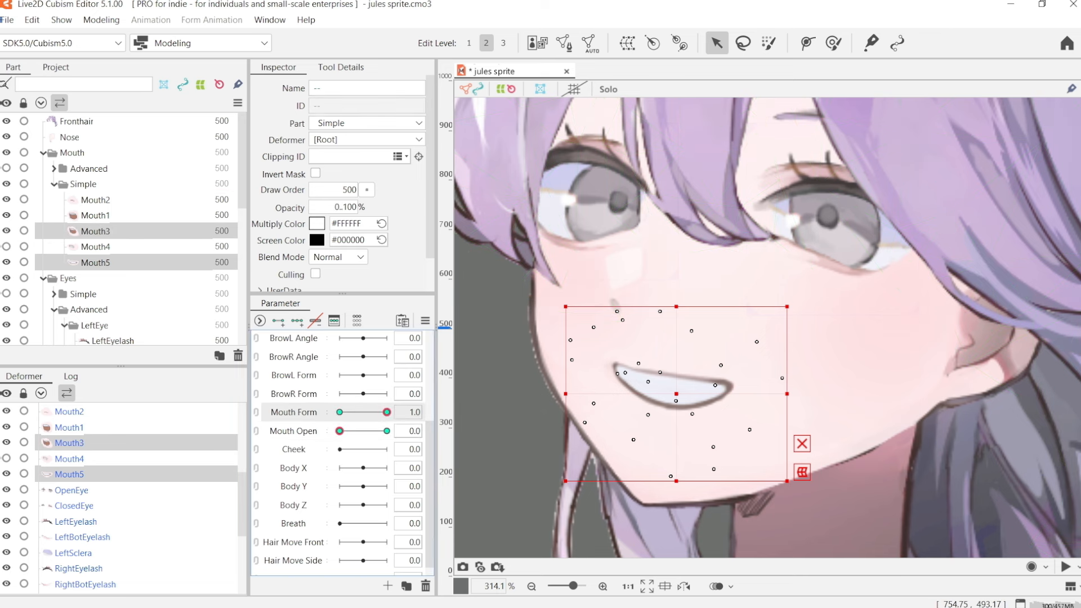
drag(387, 412, 340, 412)
drag(349, 207, 310, 207)
click(387, 431)
Link Mouth Form with Mouth Open and test the simple mouth shapes across the combined parameter
key(space)
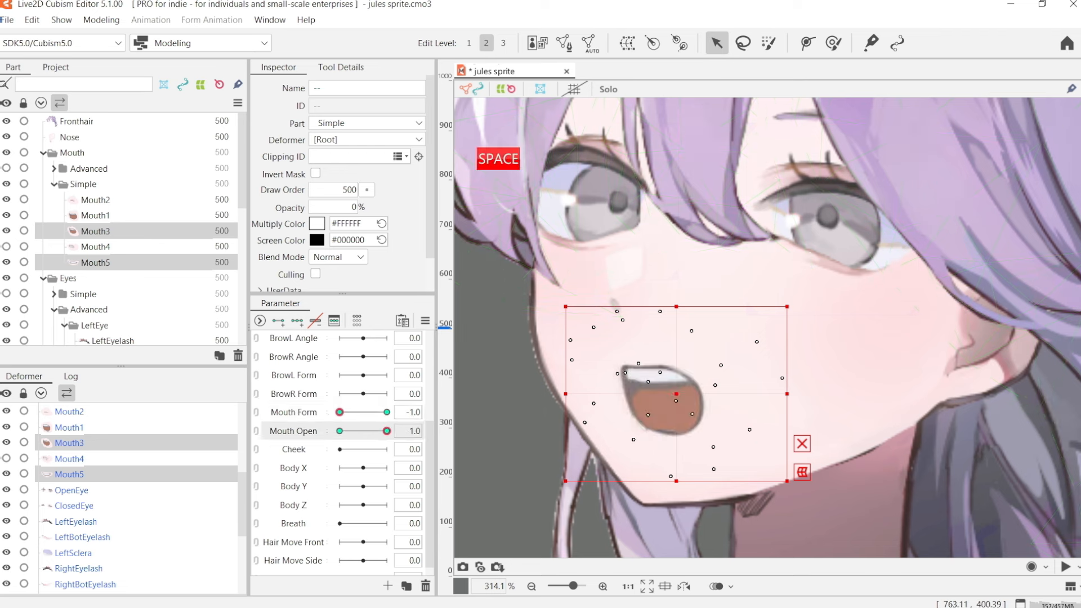
click(257, 412)
click(493, 426)
drag(339, 410, 387, 459)
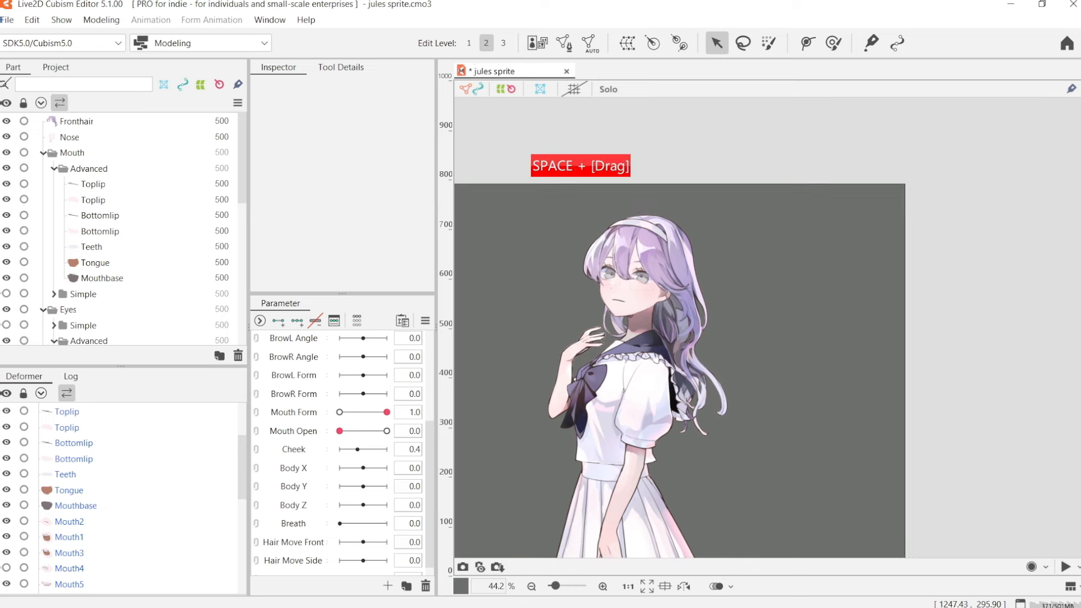
Save the model with the simple mouth setup
drag(619, 338, 679, 338)
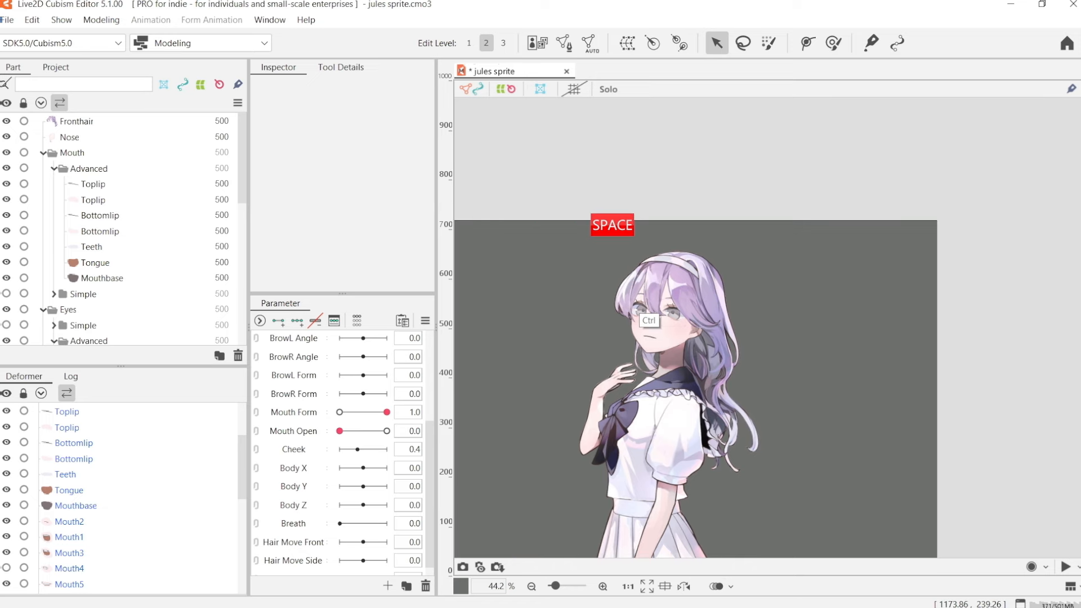
scroll(704, 338, up, 3)
drag(755, 381, 801, 352)
key(ctrl+s)
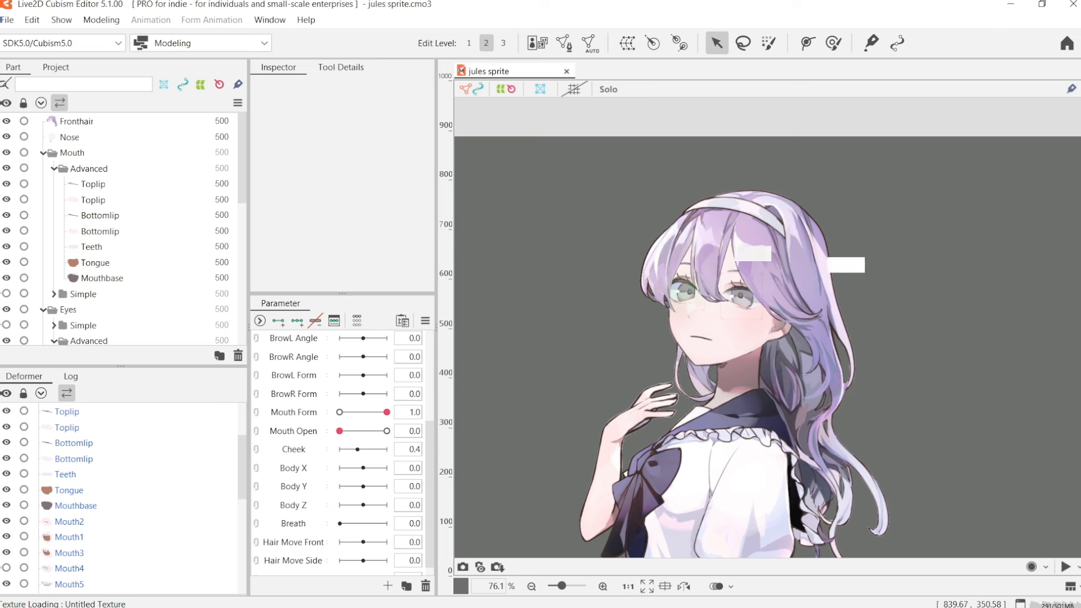
Refine the mesh of the upper Toplip line with 4 Division in Mesh Edit mode and apply it
drag(807, 373, 729, 366)
click(67, 411)
key(s)
click(609, 89)
click(563, 42)
click(346, 67)
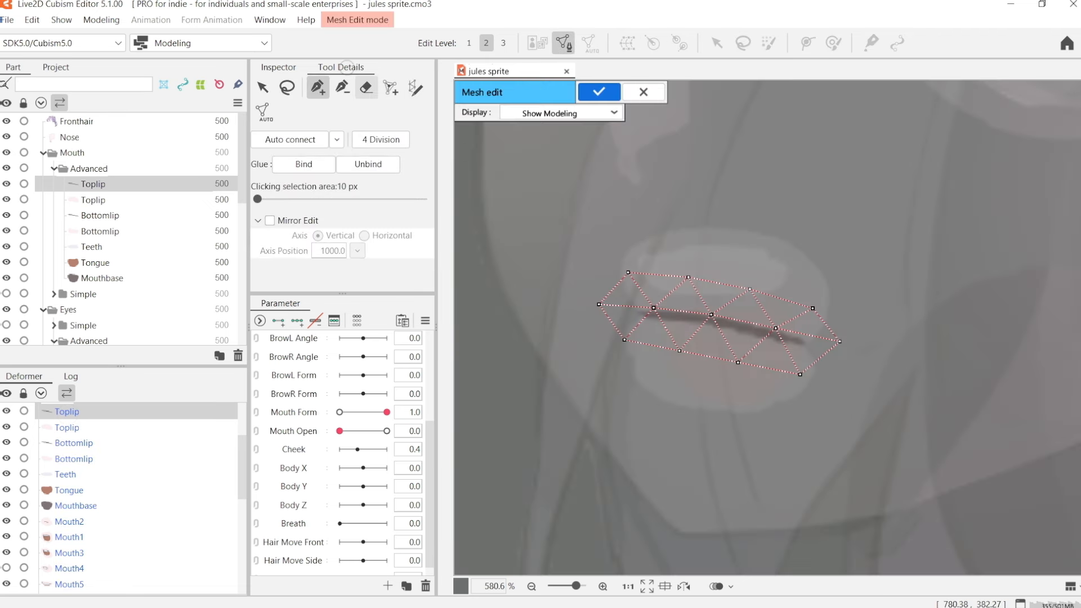
click(368, 140)
click(598, 90)
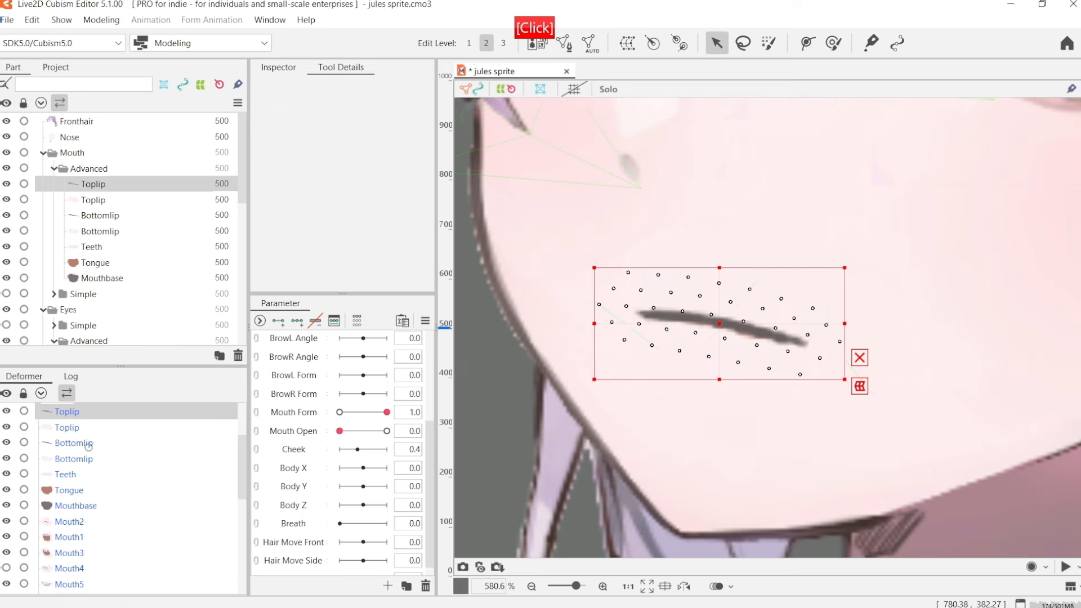
Refine the mesh of the dark Bottomlip line with 4 Division and apply the mesh edit
click(73, 443)
click(563, 42)
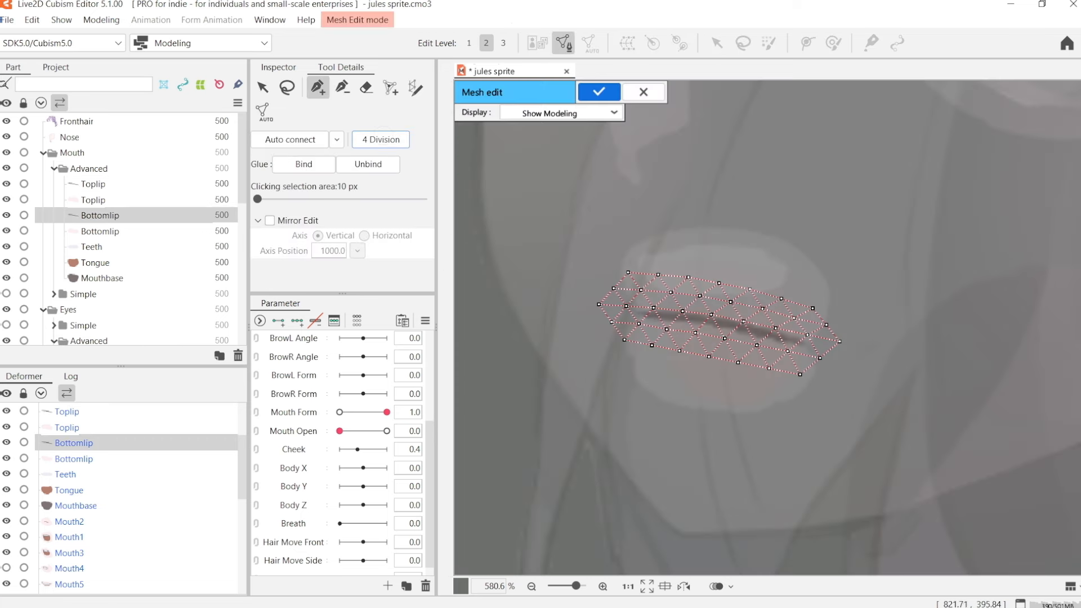
click(598, 92)
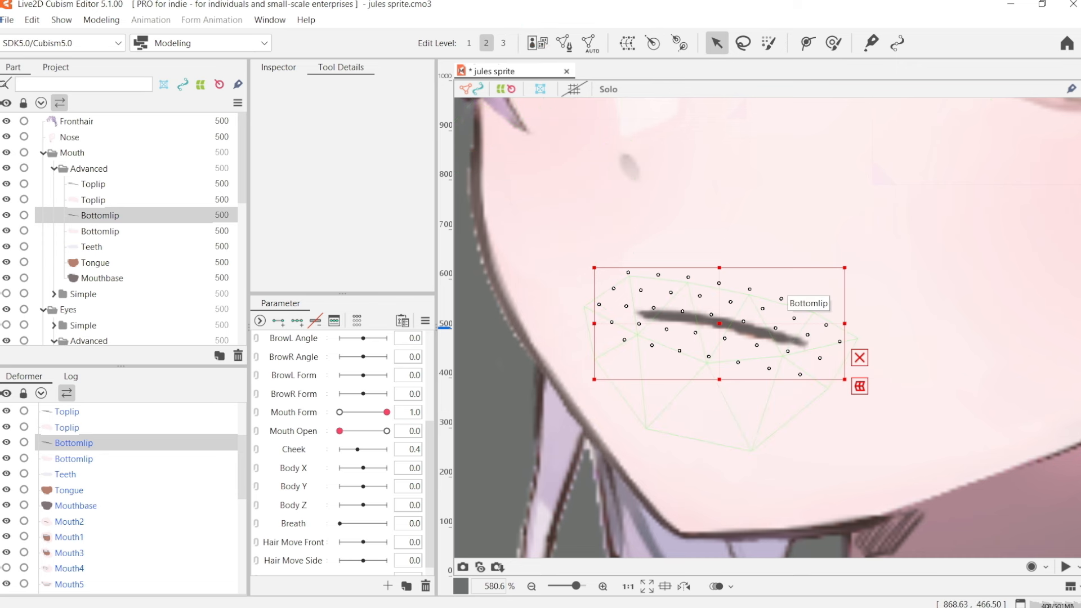
Make the Simple mouth group visible and view Mouth1 in Solo as the reference for the advanced lip lines
ctrl+click(81, 412)
click(54, 294)
click(6, 293)
click(95, 324)
key(s)
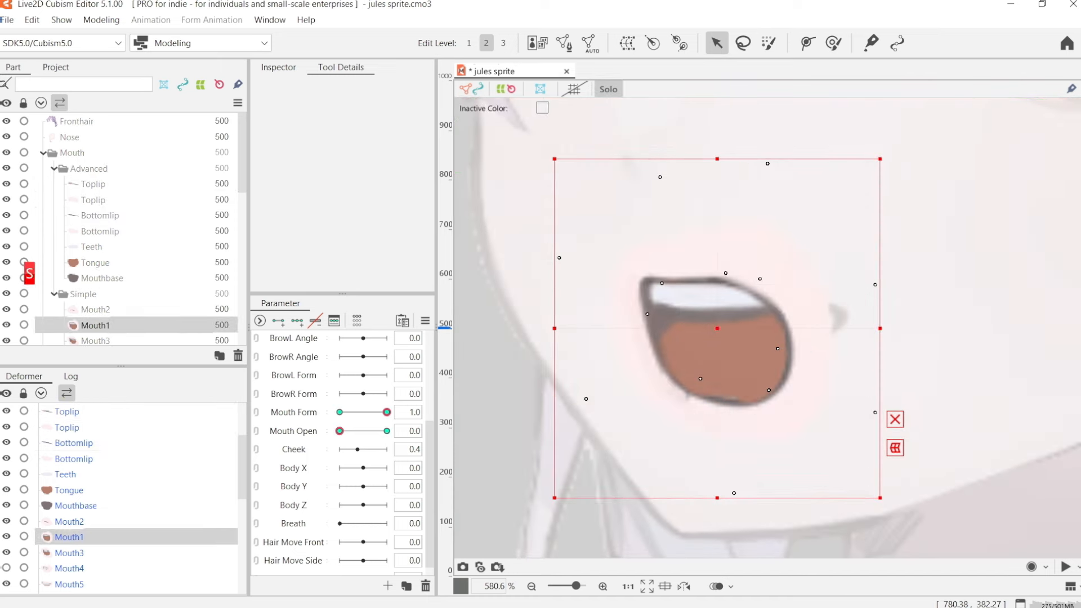
key(s)
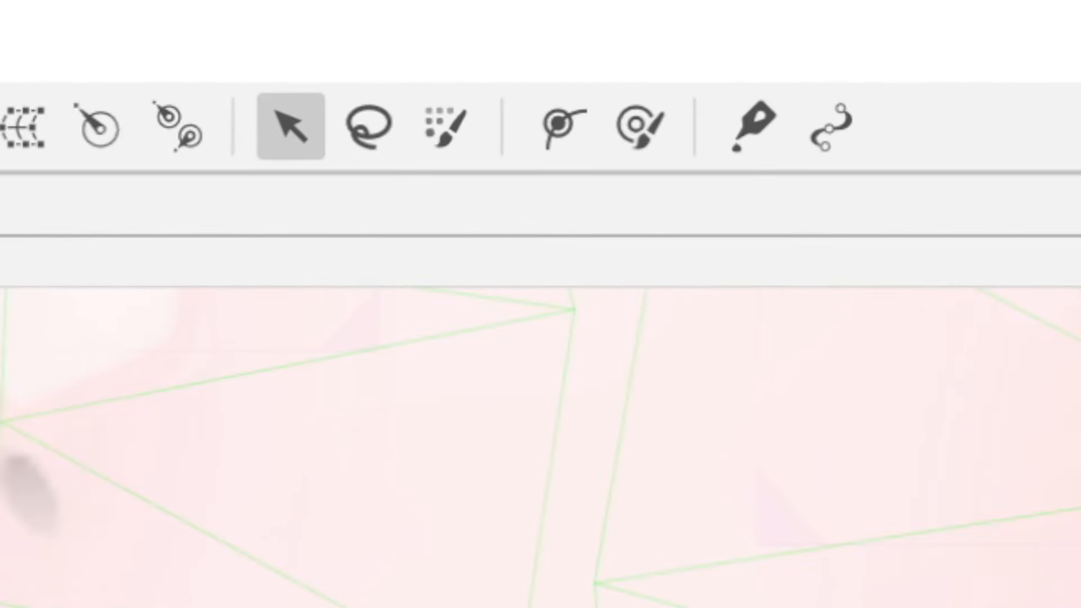
key(s)
Draw a deform path with three control points along the dark Toplip line
click(559, 134)
click(555, 293)
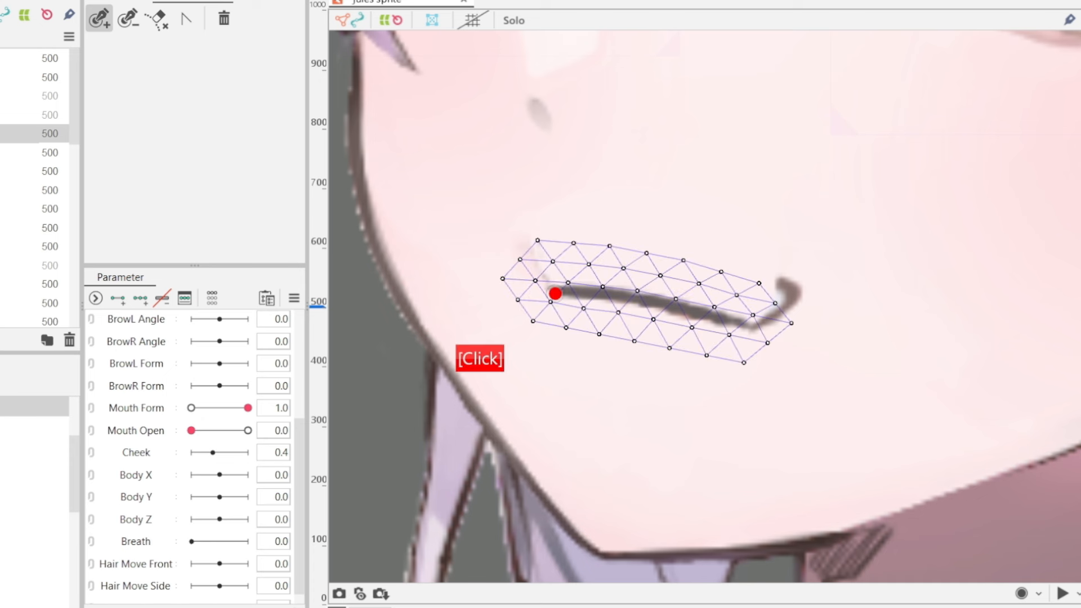
click(642, 303)
click(737, 327)
Set the deform path width of the Toplip path to 19
click(117, 1)
drag(238, 37, 204, 38)
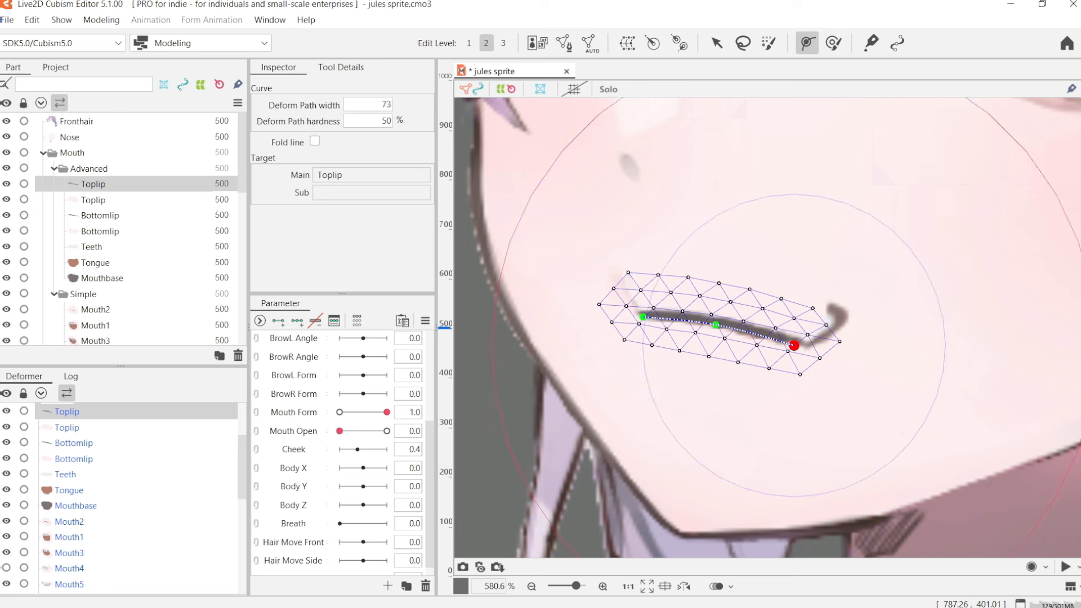
mouse_move(367, 104)
mouse_down()
mouse_move(333, 104)
mouse_move(361, 104)
mouse_up()
click(367, 104)
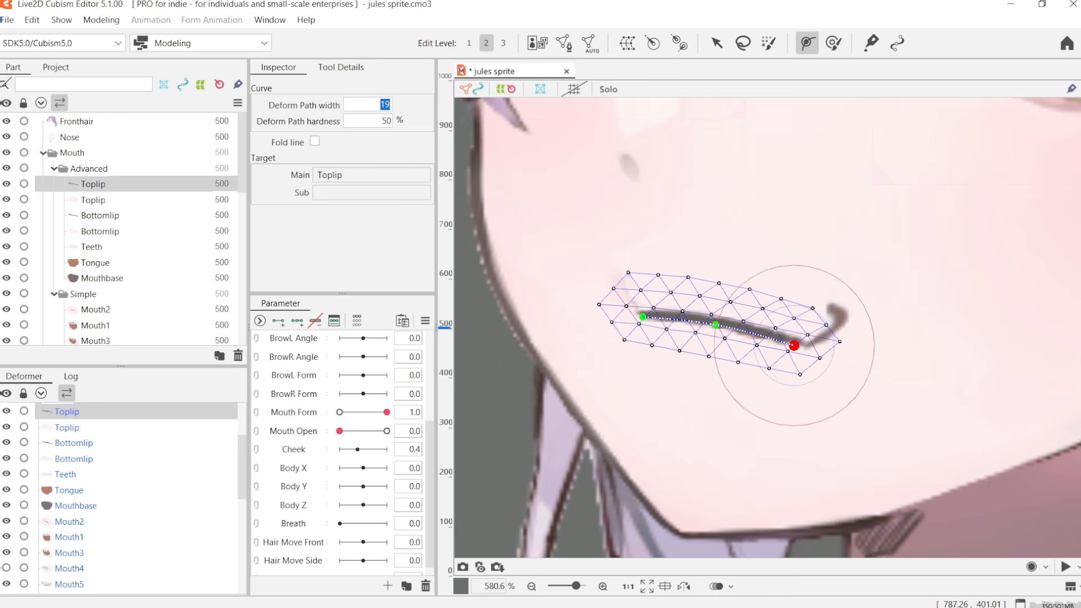
key(Return)
Add two intermediate control points to the Toplip deform path and reposition them along the lip line
click(761, 336)
drag(793, 345, 763, 332)
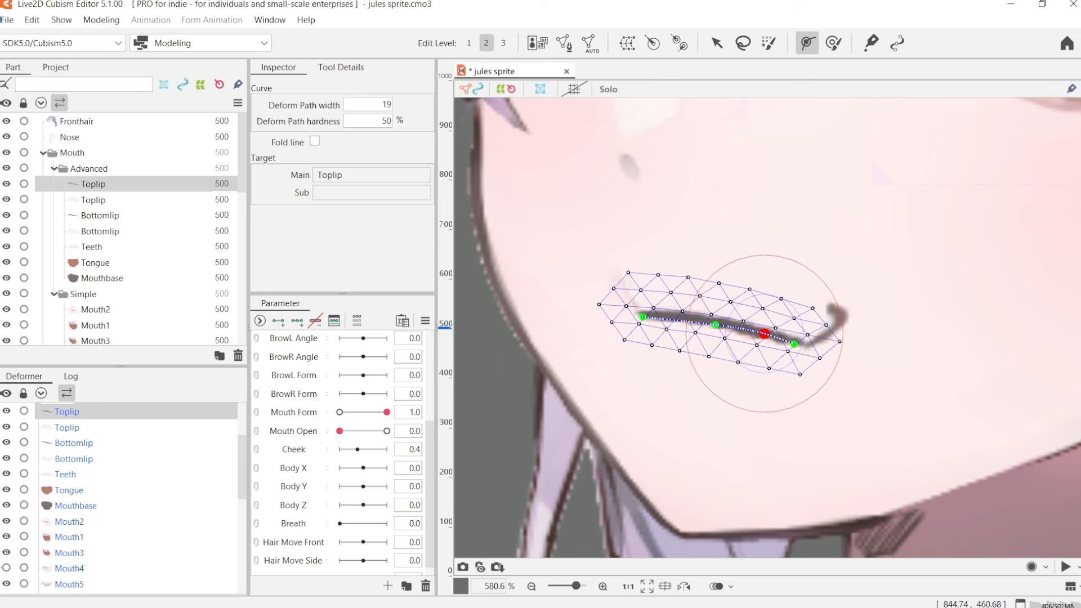
click(682, 318)
drag(683, 318, 667, 315)
Set Mouth Open to 1.0 and isolate the Toplip and BottomLip lines together with Mouth1 in Solo view
click(100, 215)
click(100, 231)
click(464, 384)
click(100, 215)
ctrl+click(93, 184)
ctrl+click(95, 325)
click(386, 430)
click(608, 89)
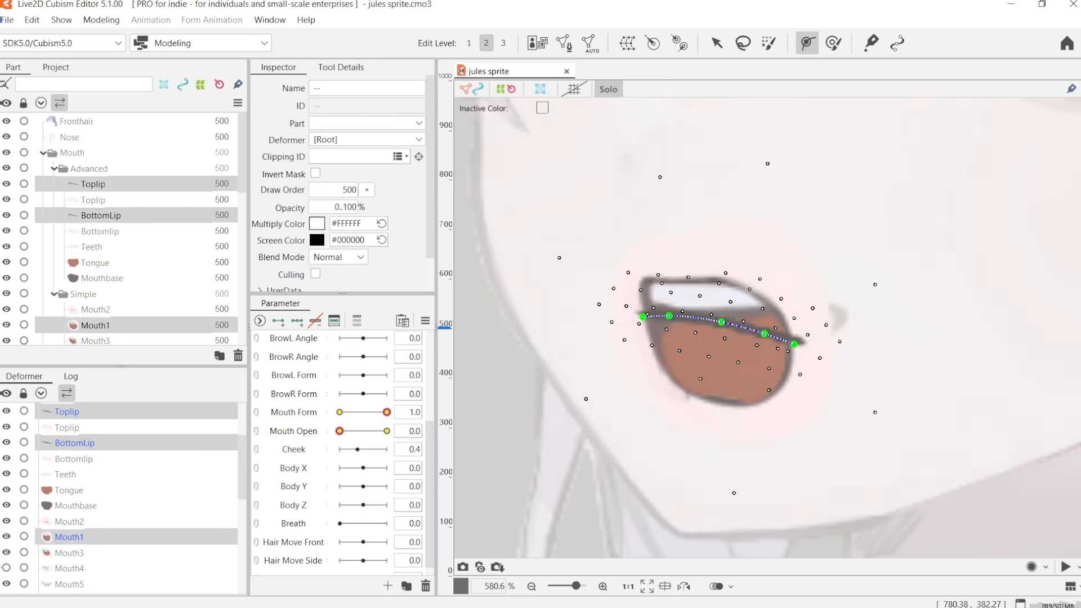
ctrl+click(95, 325)
click(93, 183)
click(608, 89)
ctrl+click(100, 215)
ctrl+click(95, 324)
click(608, 89)
Bend the Toplip deform path roughly onto the upper edge of Mouth1's open shape at Mouth Open 1.0
click(93, 183)
drag(721, 321, 721, 291)
drag(642, 285, 642, 315)
drag(721, 293, 688, 285)
drag(610, 308, 647, 338)
drag(635, 277, 636, 296)
scroll(639, 299, up, 3)
click(572, 292)
click(100, 215)
click(93, 184)
Fit the Toplip path's end points and upper curve to the corners of the open Mouth1 outline
drag(774, 263, 678, 254)
key(ctrl+z)
key(ctrl+z)
scroll(718, 231, down, 3)
drag(610, 312, 613, 241)
drag(880, 276, 856, 313)
drag(820, 263, 825, 266)
Pull the BottomLip deform path down and around the lower and right edge of the open Mouth1 outline
drag(742, 316, 737, 448)
drag(869, 485, 867, 322)
drag(815, 467, 870, 384)
drag(739, 446, 793, 455)
drag(645, 435, 644, 412)
drag(598, 437, 607, 270)
drag(643, 412, 622, 360)
key(ctrl+z)
key(ctrl+z)
key(ctrl+z)
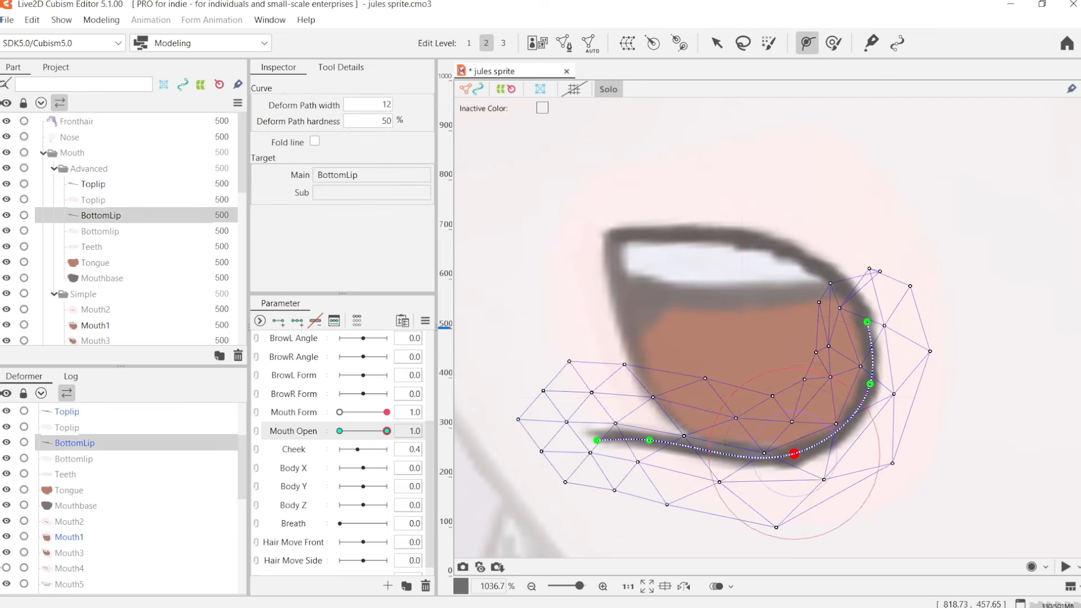
Raise the left end of the BottomLip path to the mouth corner and fit its lower point to Mouth1's outline
drag(649, 440, 620, 330)
drag(596, 440, 609, 244)
drag(792, 455, 744, 453)
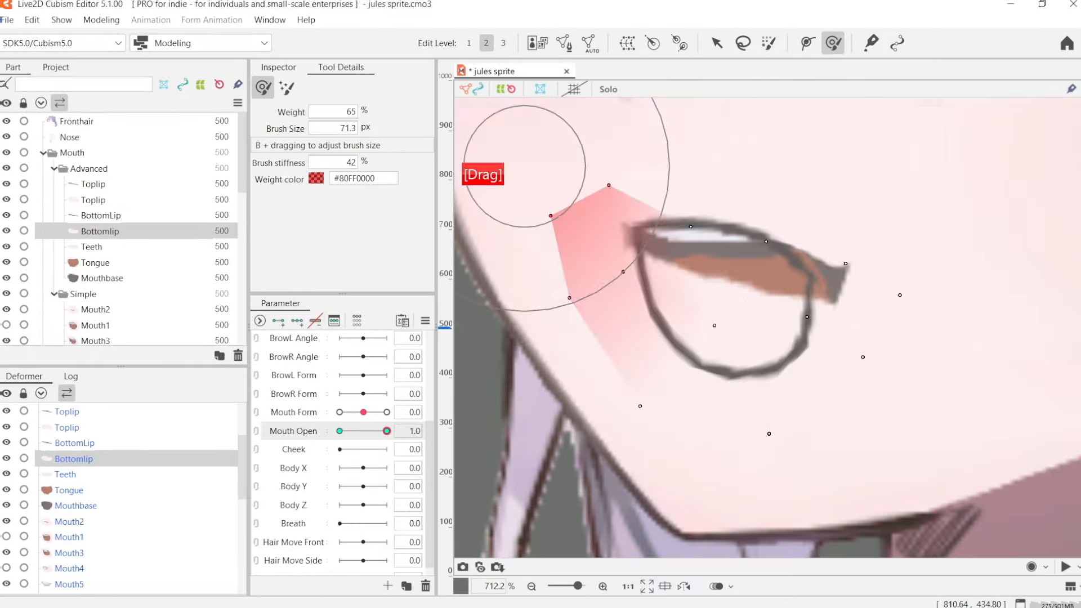
Preview the mouth shapes across the corners of the combined Mouth Form and Mouth Open parameter
click(72, 234)
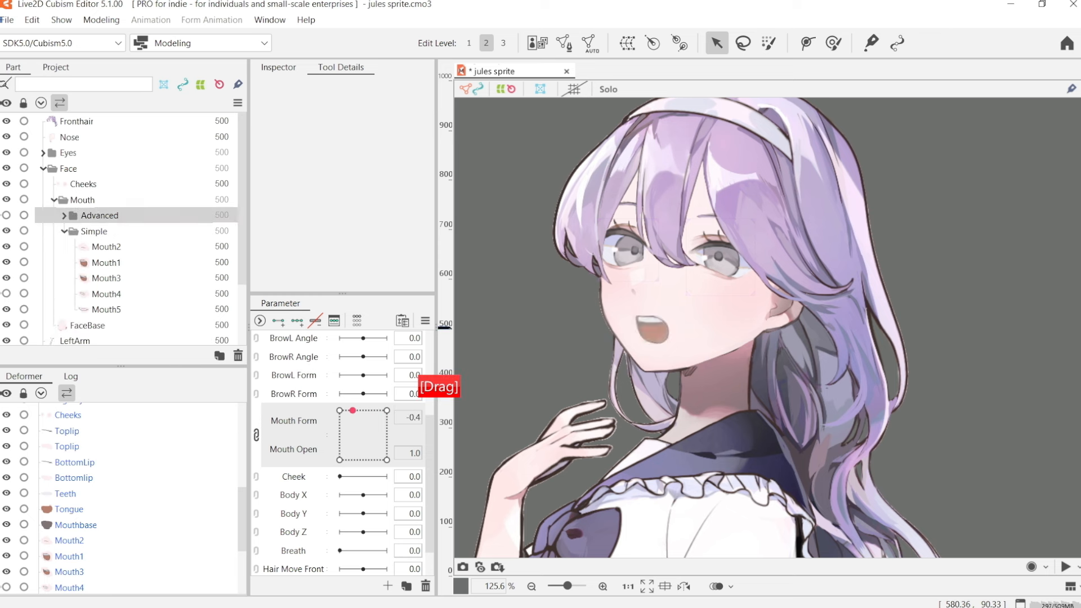
drag(352, 410, 387, 460)
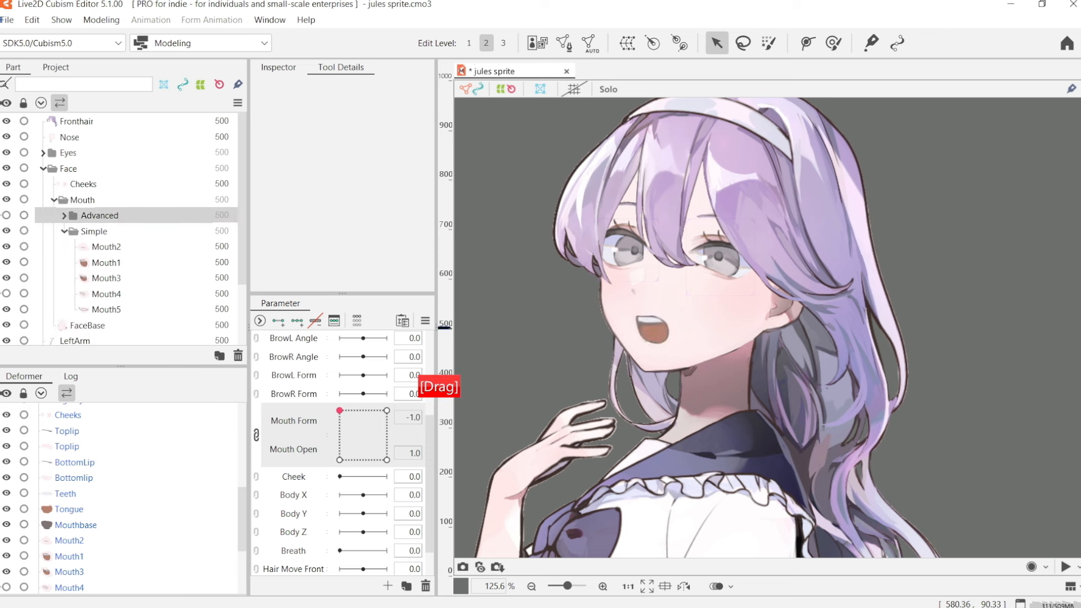
mouse_move(340, 411)
mouse_down()
mouse_move(382, 460)
mouse_move(386, 410)
mouse_move(339, 410)
mouse_move(375, 460)
mouse_move(340, 410)
mouse_up()
drag(387, 459, 339, 410)
drag(386, 460, 387, 411)
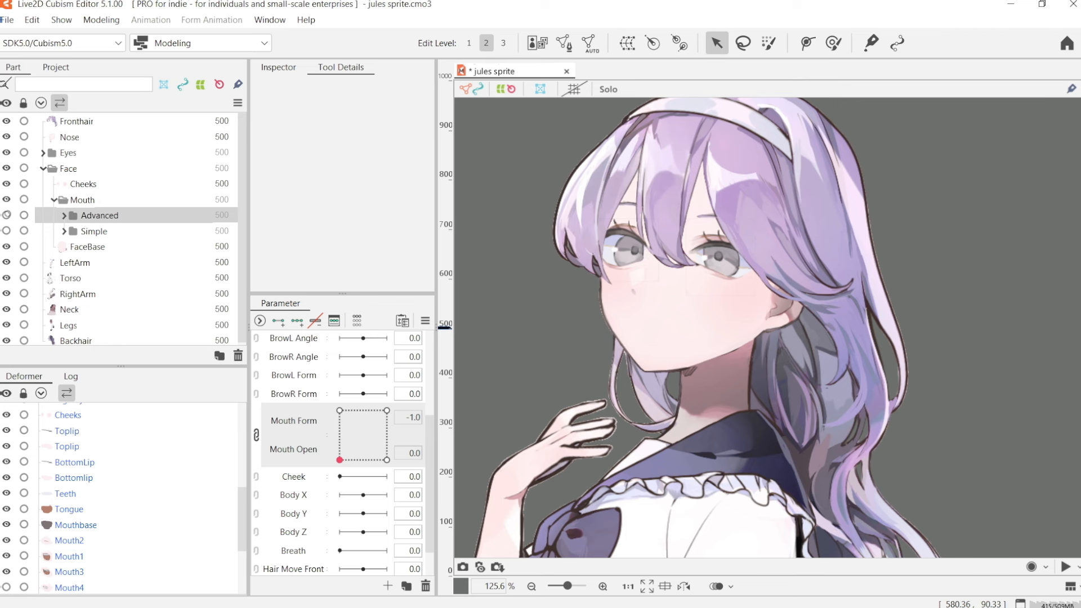
drag(340, 460, 339, 410)
drag(339, 411, 340, 460)
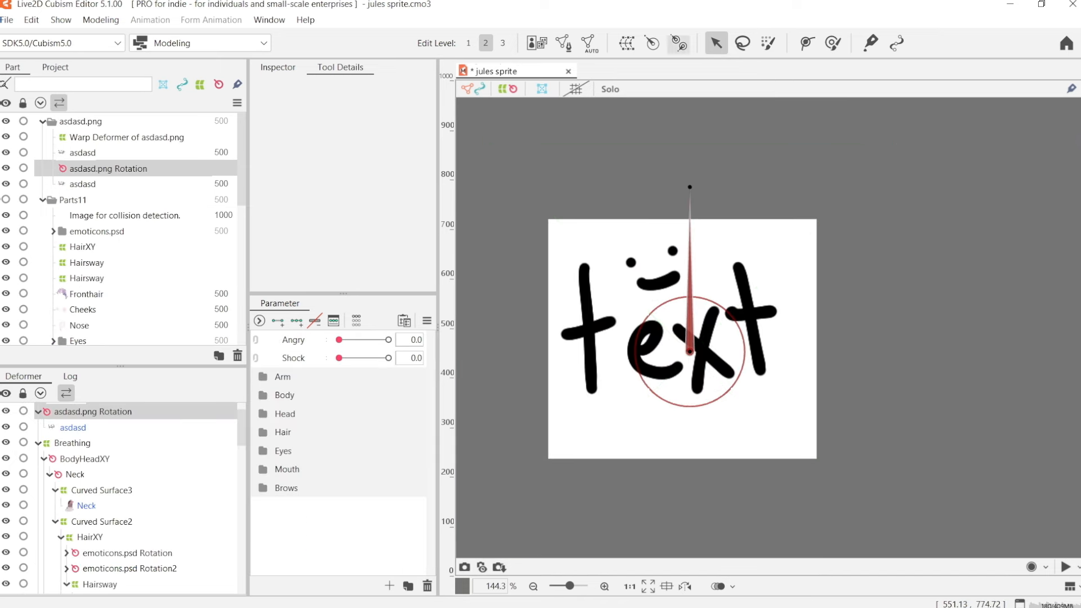
Try turning the text image with the asdasd.png Rotation deformer's handle and undo the change
scroll(689, 187, down, 2)
mouse_move(688, 179)
mouse_down()
mouse_move(748, 197)
mouse_move(720, 419)
mouse_move(587, 228)
mouse_move(808, 193)
mouse_move(632, 411)
mouse_move(656, 177)
mouse_move(687, 189)
mouse_up()
scroll(687, 188, down, 2)
key(ctrl+z)
Try moving edge and corner control points of Warp Deformer of asdasd.png, undoing the last corner move
drag(989, 283, 765, 277)
click(764, 276)
scroll(804, 272, down, 1)
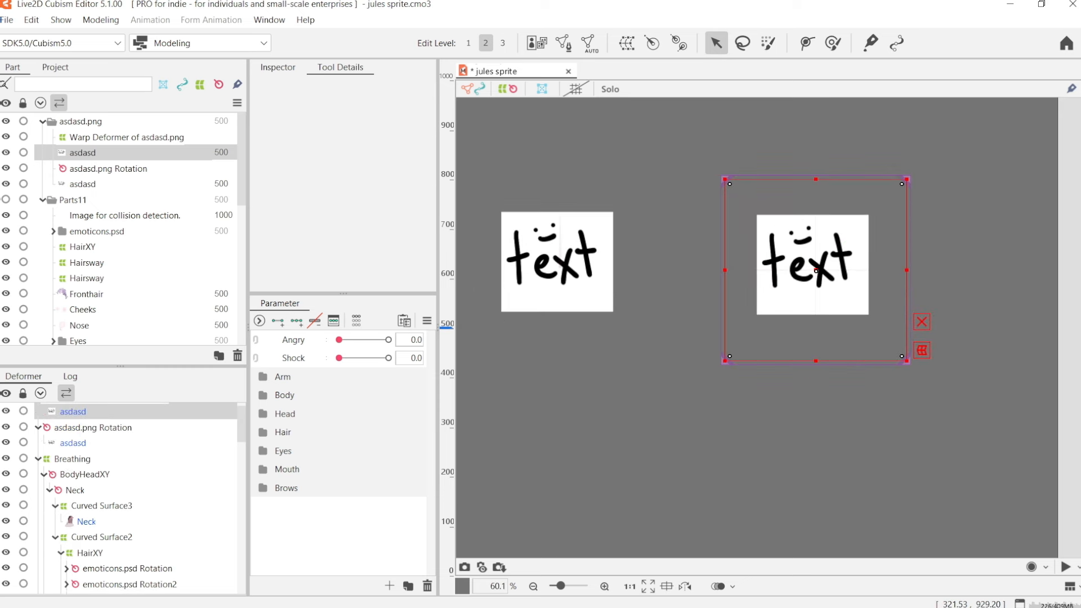
click(815, 272)
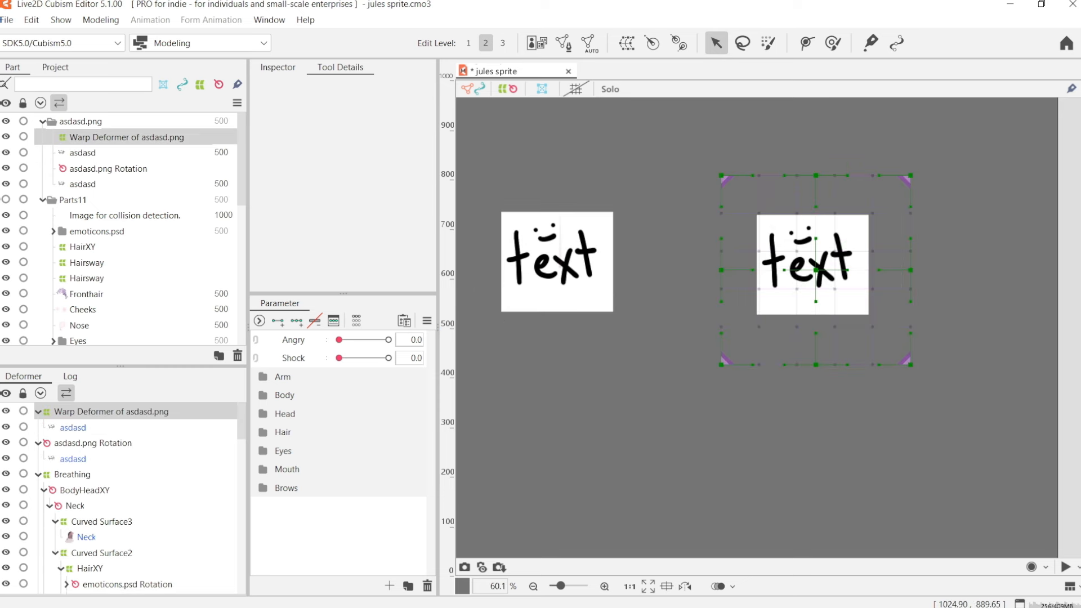
drag(721, 270, 748, 232)
drag(721, 365, 831, 326)
drag(914, 170, 871, 219)
key(ctrl+z)
Try pulling the warp deformer's control points far across the text image and undo all its deformations
drag(831, 327, 636, 433)
drag(816, 175, 624, 344)
drag(910, 364, 626, 242)
key(ctrl+z)
key(ctrl+z)
key(ctrl+z)
key(ctrl+z)
key(ctrl+z)
Hide the asdasd image under the warp deformer and parent asdasd.png Rotation to Warp Deformer of asdasd.png
click(6, 152)
click(120, 167)
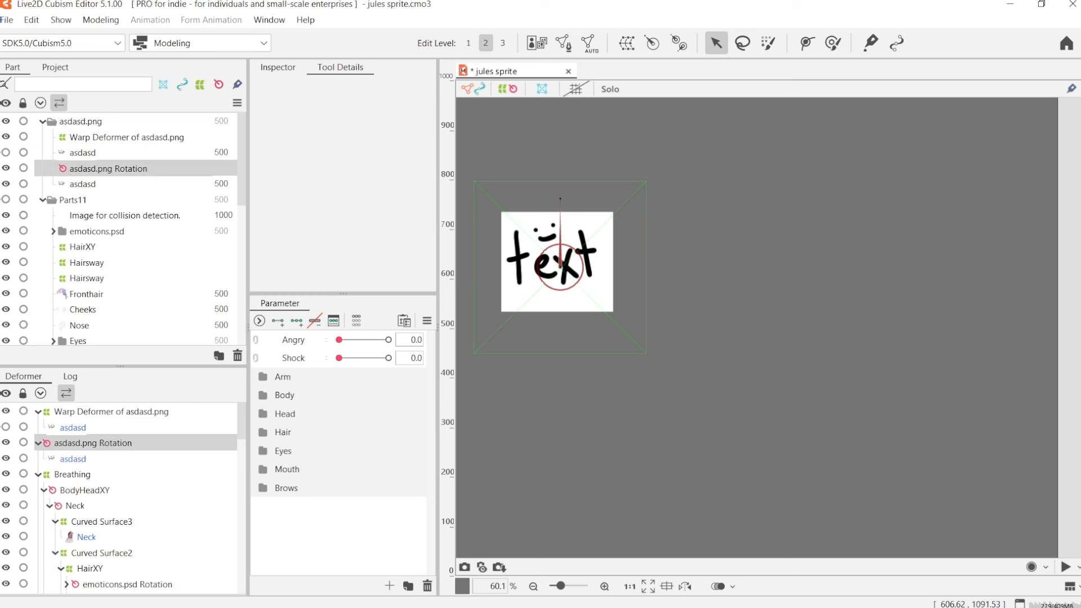
drag(111, 430, 111, 412)
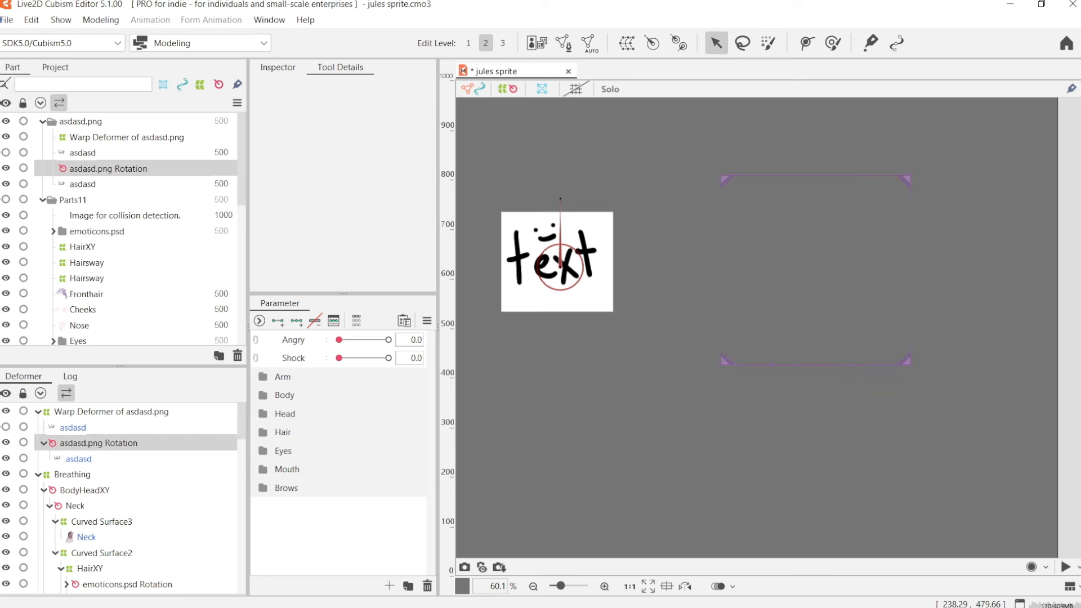
Move asdasd.png Rotation with its text image to the center of the warp deformer
click(151, 412)
click(139, 442)
drag(561, 267, 815, 272)
click(130, 427)
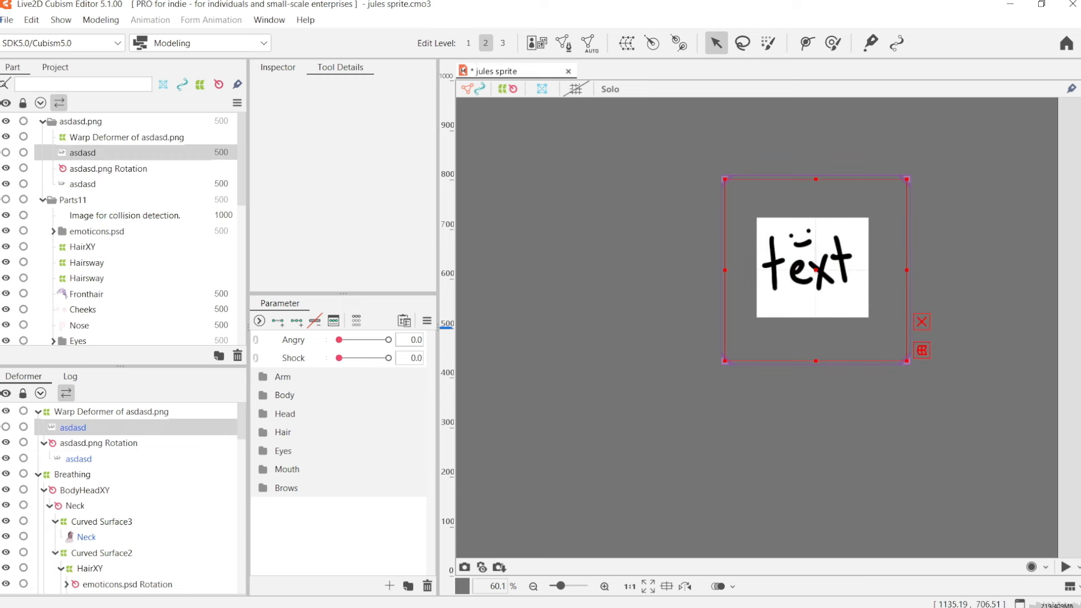
Distort Warp Deformer of asdasd.png with the Deform Brush at a brush size of 650.6 px
click(831, 43)
click(135, 411)
key(b)
mouse_move(607, 351)
mouse_down()
mouse_move(783, 363)
mouse_move(751, 293)
mouse_move(838, 360)
mouse_move(760, 180)
mouse_move(923, 337)
mouse_move(929, 367)
mouse_up()
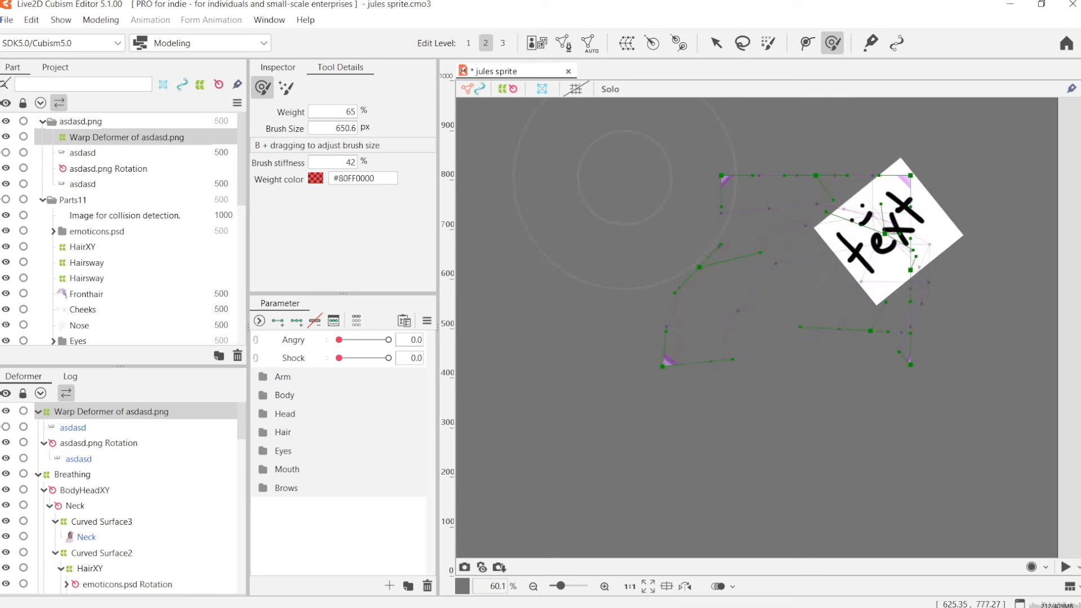
Turn on Hide selection for the warp deformer so only the text image is displayed while brushing
click(507, 89)
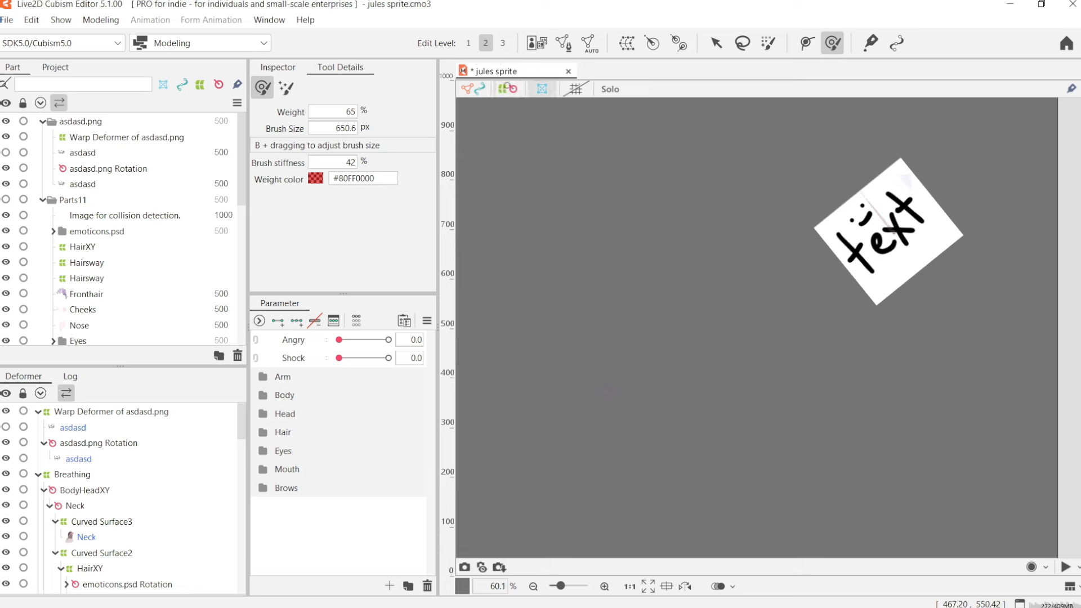
drag(522, 186, 461, 215)
click(138, 412)
key(ctrl+t)
scroll(732, 244, up, 1)
Brush the warp deformer further and show its own asdasd image to compare it with the rotation deformer's image
mouse_move(816, 256)
mouse_down()
mouse_move(678, 197)
mouse_move(667, 384)
mouse_move(831, 358)
mouse_move(765, 225)
mouse_move(653, 282)
mouse_move(754, 343)
mouse_move(862, 289)
mouse_move(503, 427)
mouse_up()
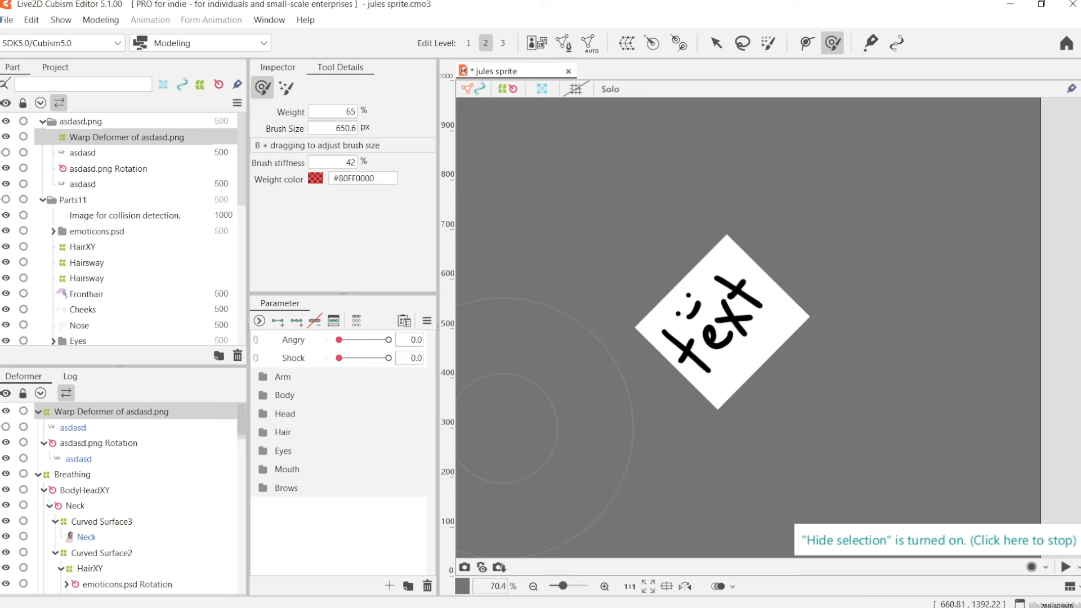
click(6, 427)
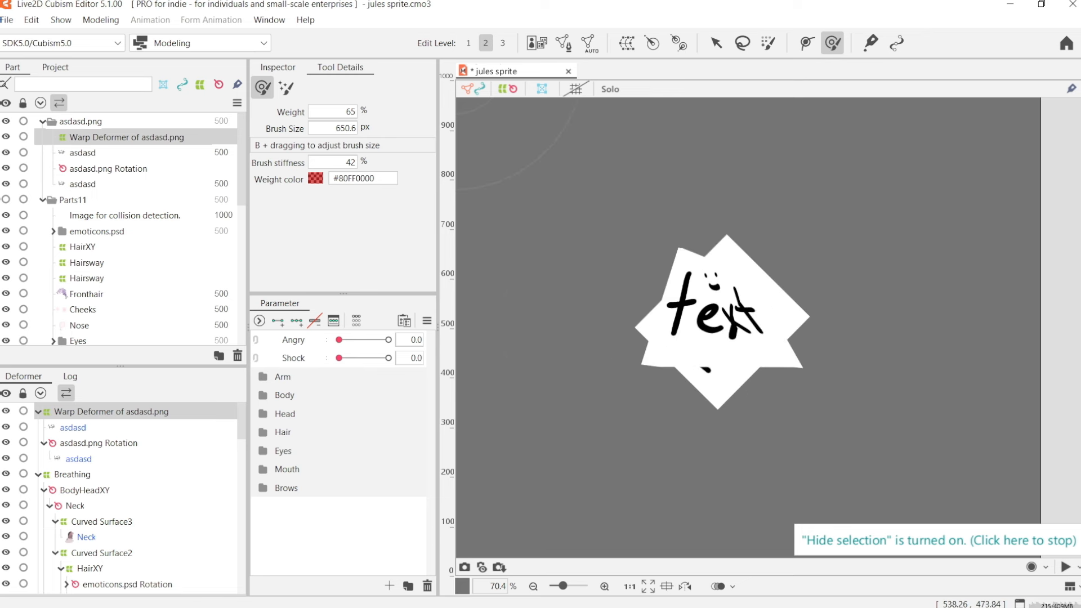
mouse_move(638, 332)
mouse_down()
mouse_move(741, 184)
mouse_move(944, 221)
mouse_move(937, 381)
mouse_move(676, 472)
mouse_move(518, 330)
mouse_move(605, 136)
mouse_move(810, 154)
mouse_up()
Set the multiply color of the asdasd image under asdasd.png Rotation to #FF5353
click(78, 459)
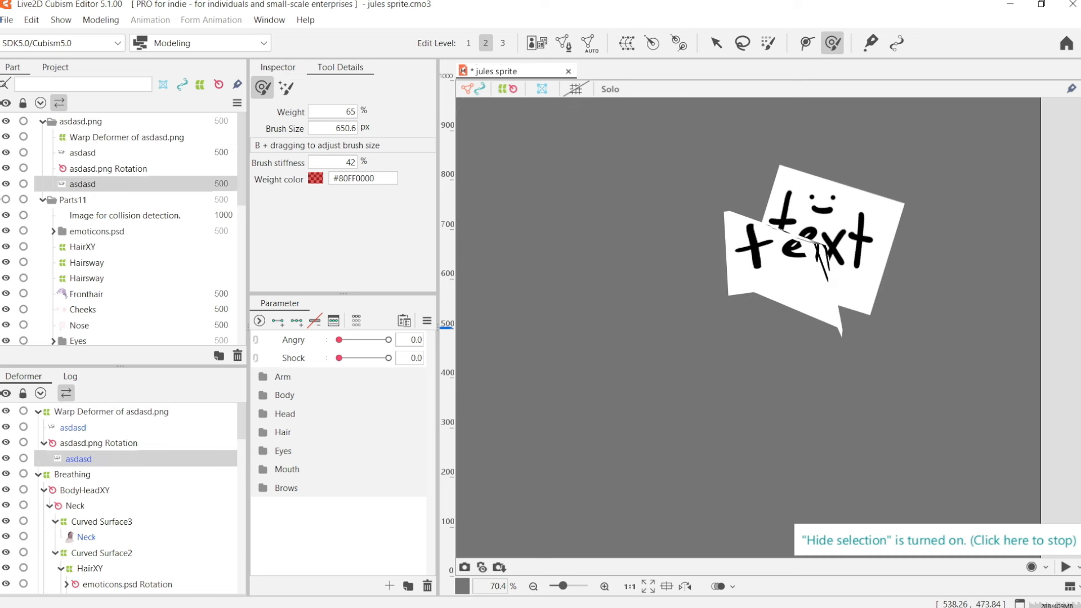
click(277, 67)
click(316, 223)
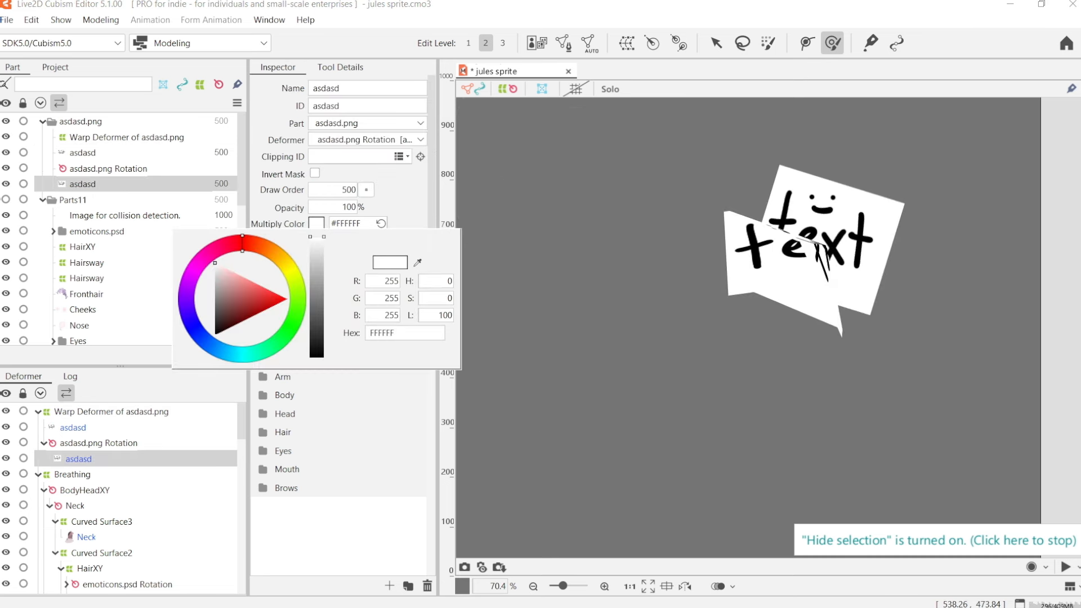
drag(251, 282, 264, 288)
Distort the warp deformer again with the Deform Brush and turn off Hide selection
click(152, 410)
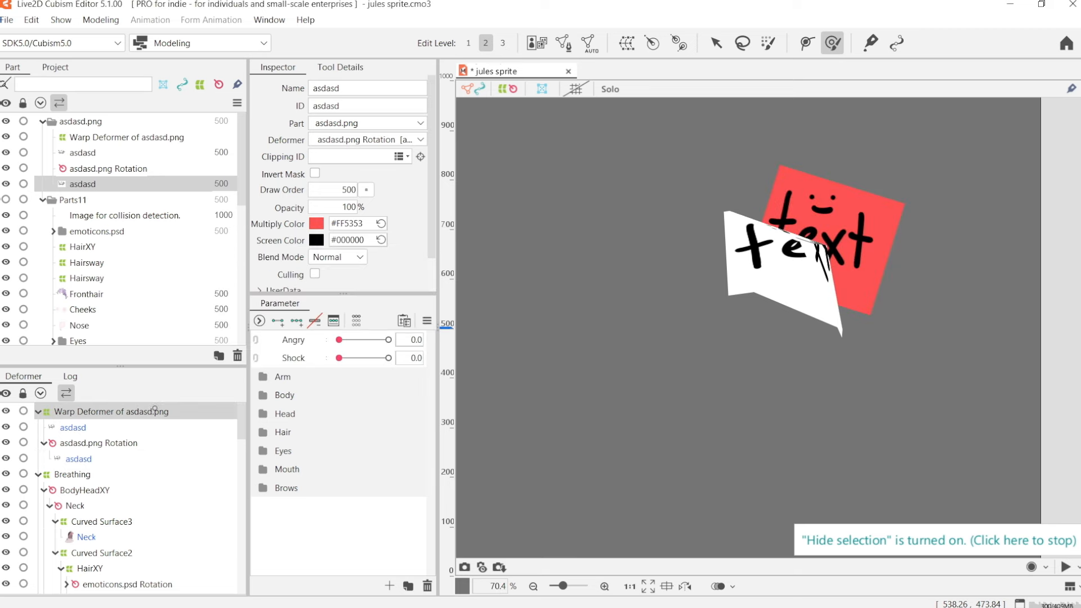
mouse_move(786, 240)
mouse_down()
mouse_move(725, 449)
mouse_move(844, 168)
mouse_move(453, 298)
mouse_move(982, 189)
mouse_move(749, 316)
mouse_move(630, 360)
mouse_move(704, 315)
mouse_move(579, 467)
mouse_move(560, 194)
mouse_move(554, 304)
mouse_move(579, 363)
mouse_move(955, 272)
mouse_move(647, 315)
mouse_move(676, 366)
mouse_move(883, 209)
mouse_move(580, 174)
mouse_move(951, 206)
mouse_move(935, 236)
mouse_move(702, 169)
mouse_move(726, 316)
mouse_move(747, 353)
mouse_up()
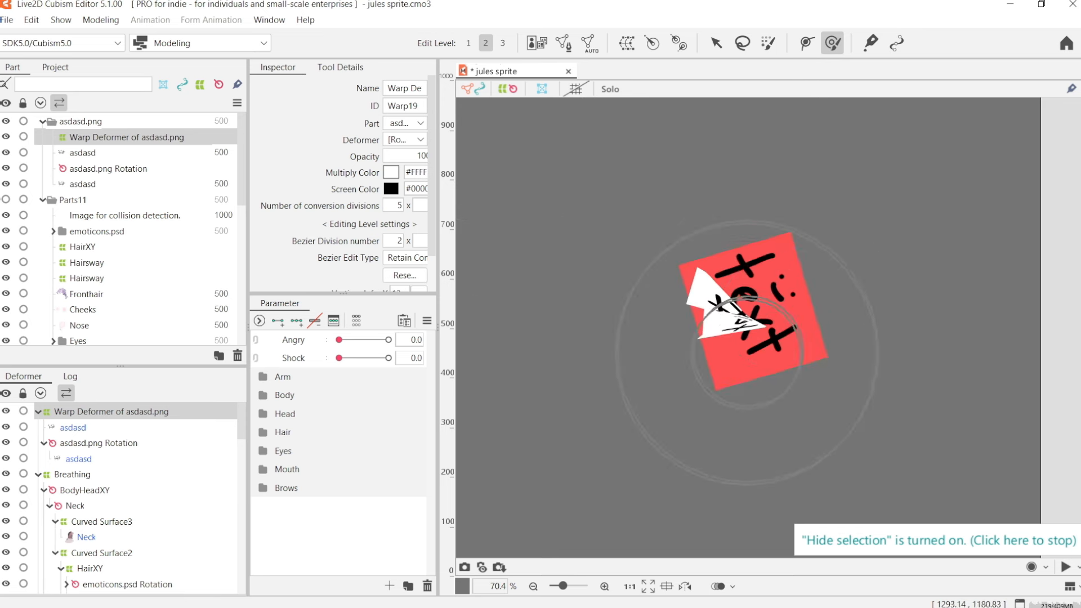
click(894, 538)
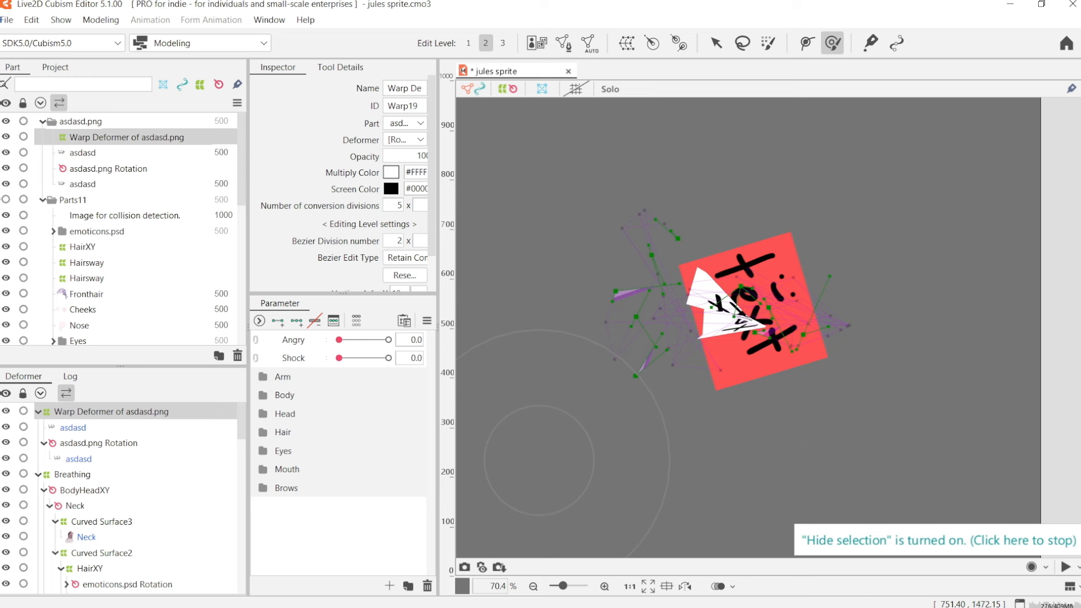
Hide the white asdasd image and examine asdasd.png Rotation within the distorted warp deformer
click(6, 427)
click(99, 442)
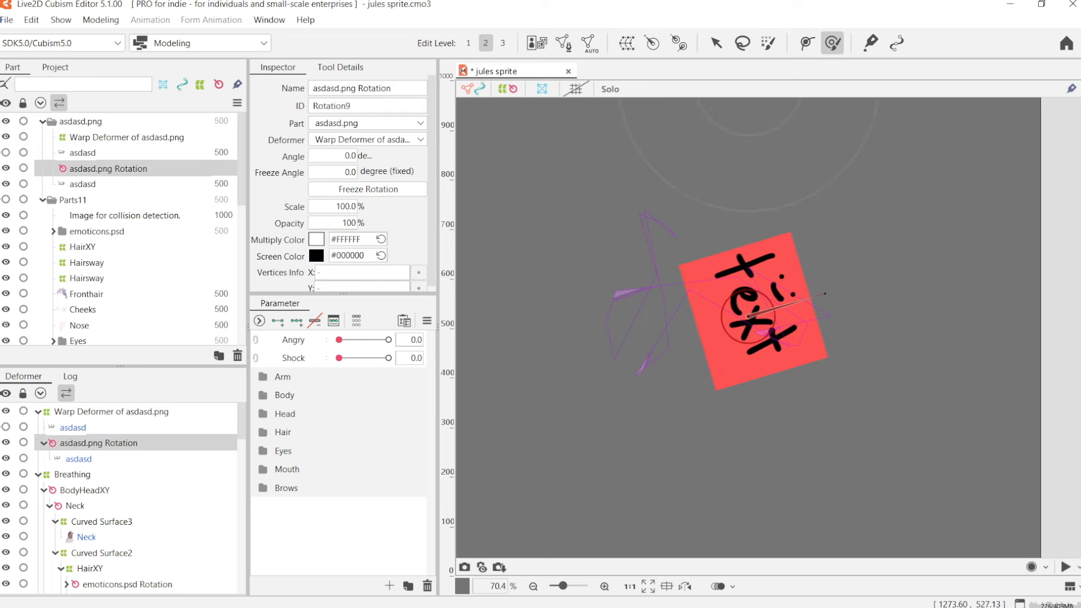
click(715, 43)
scroll(763, 329, up, 2)
scroll(758, 324, up, 3)
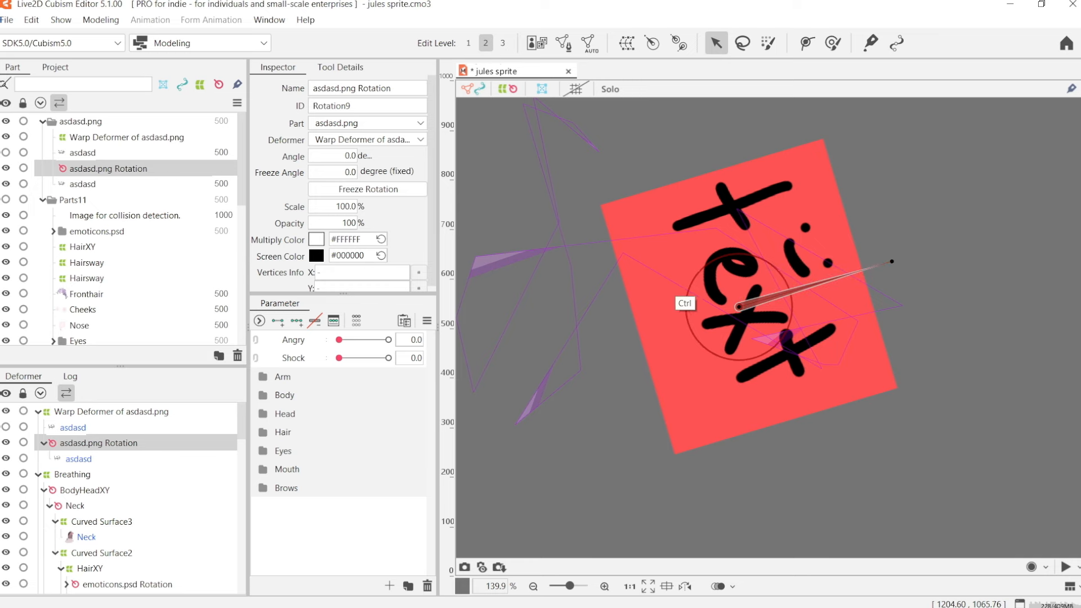
scroll(684, 274, down, 5)
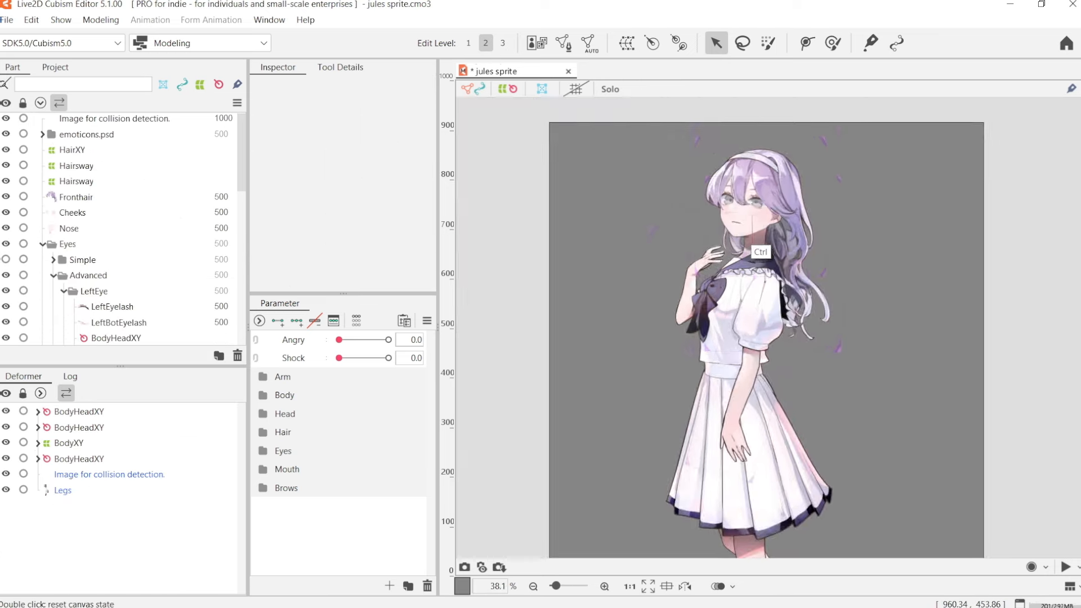
Create a warp deformer as parent of the three root BodyHeadXY deformers and BodyXY, with 2 × 2 Bezier and 5 × 5 conversion divisions
scroll(698, 169, up, 5)
scroll(808, 160, down, 1)
drag(808, 159, 774, 180)
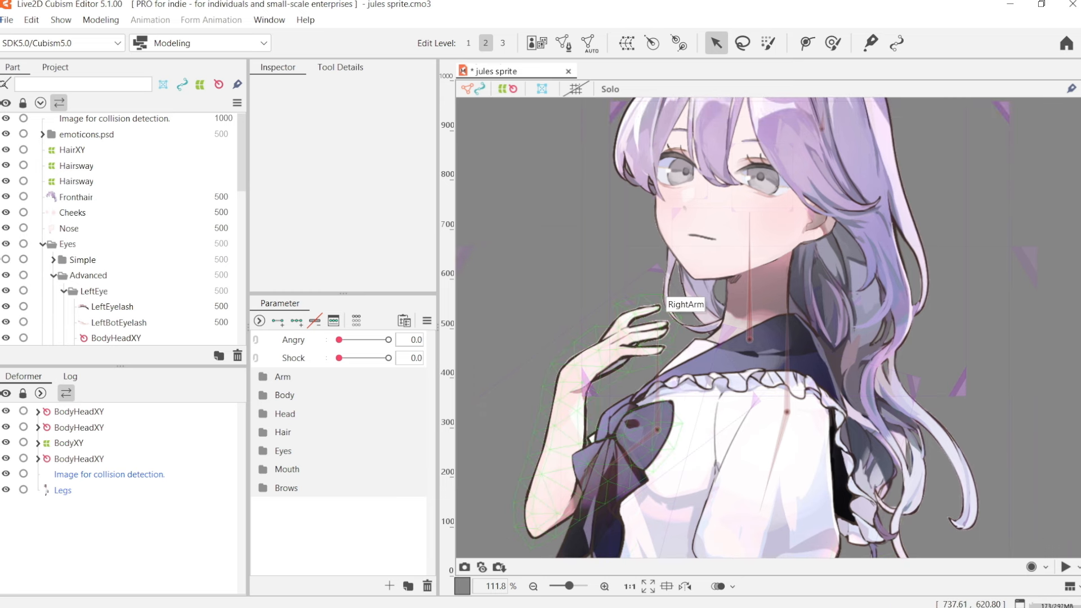
click(78, 412)
shift+click(78, 458)
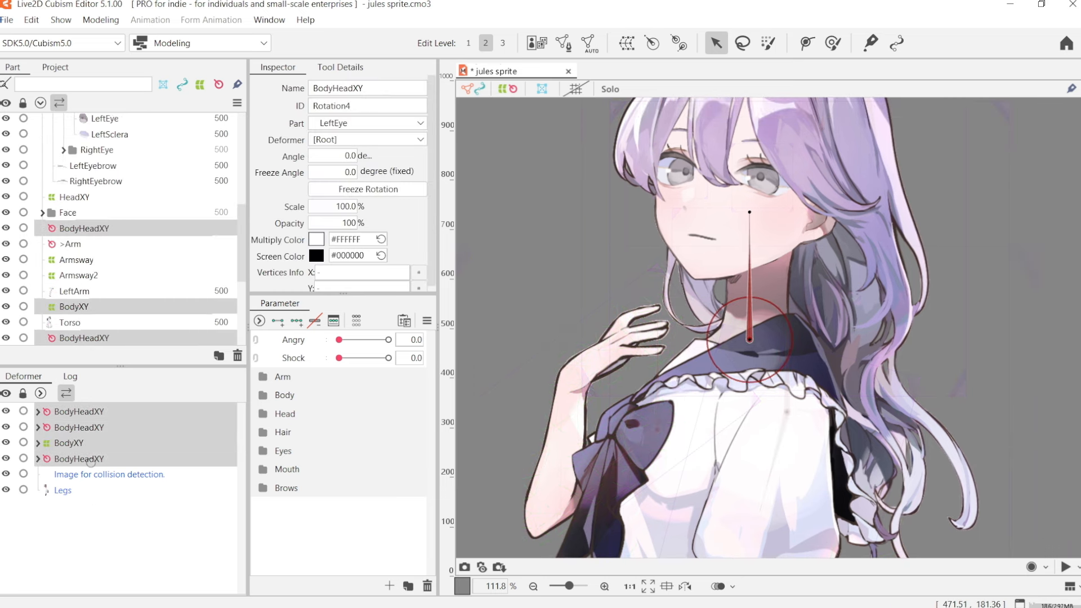
scroll(751, 146, down, 3)
click(626, 43)
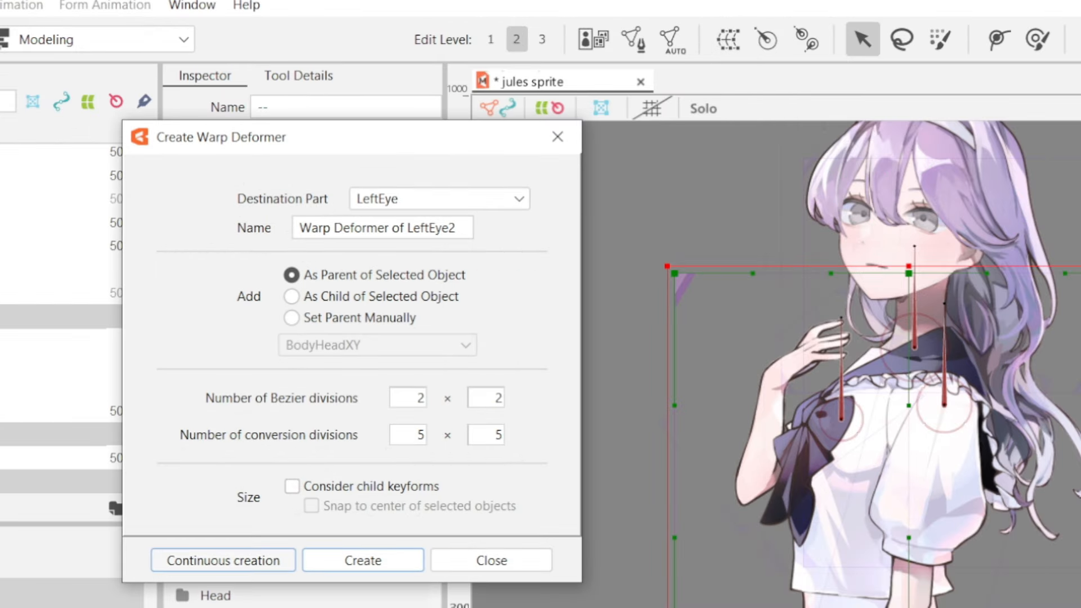
click(234, 560)
click(557, 137)
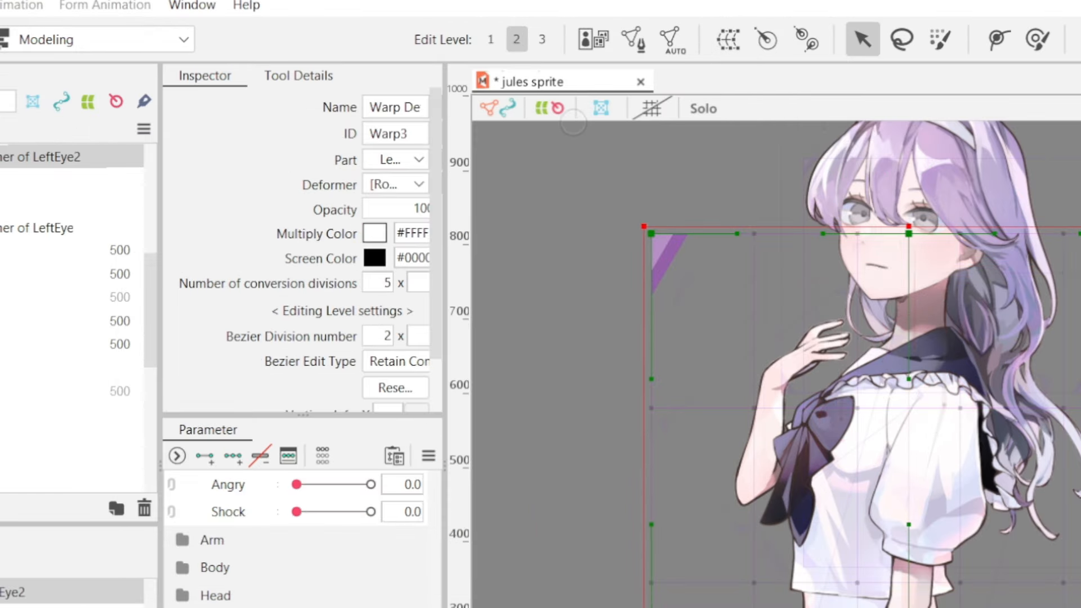
Name the new warp deformer Breathing and add two keys to it on the Breath parameter
click(1036, 39)
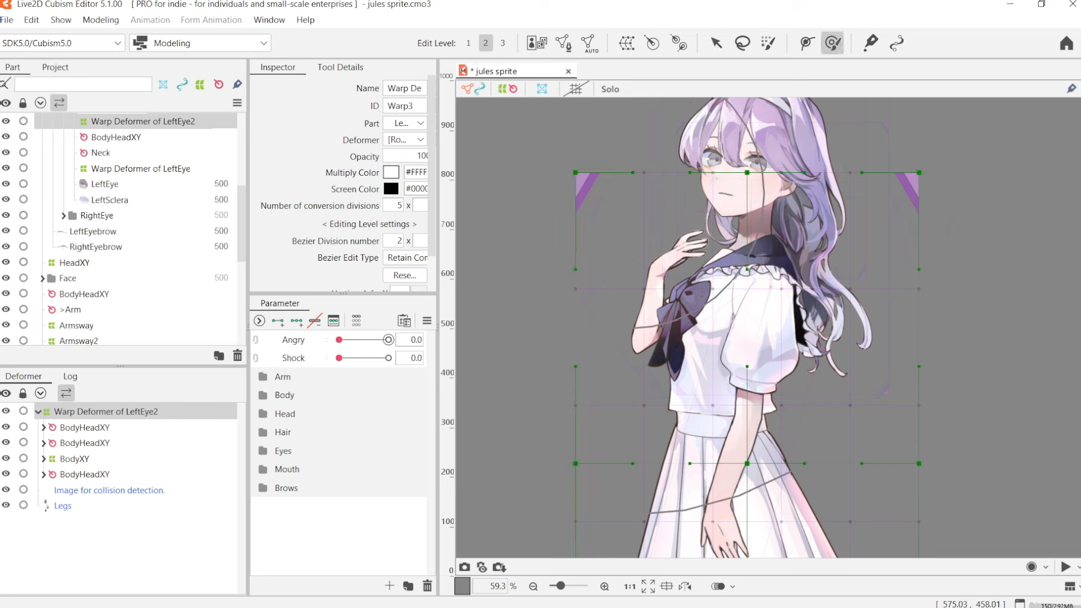
click(263, 396)
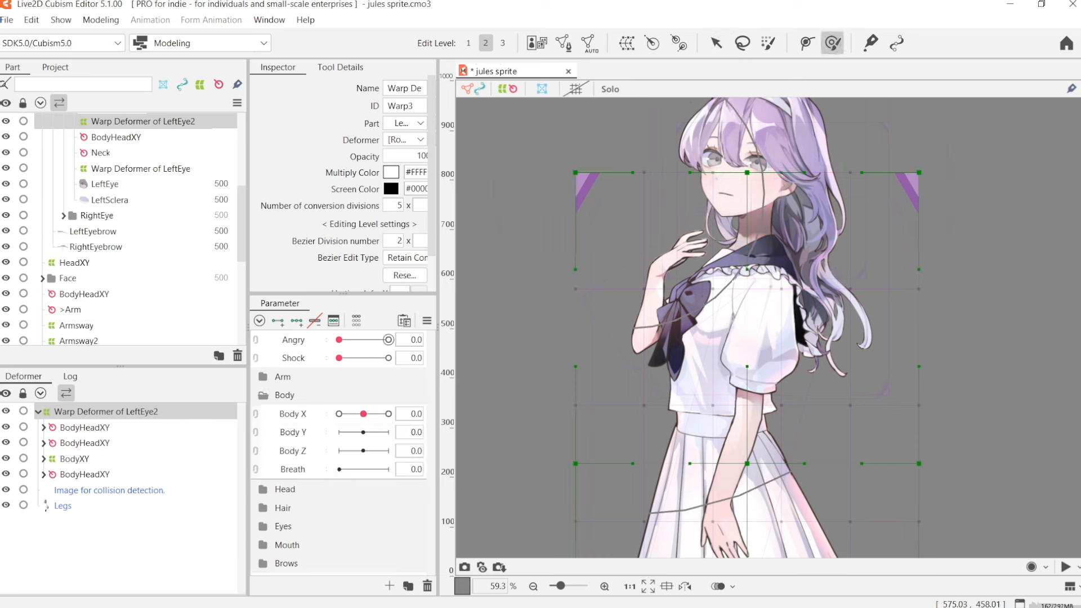
text(Breathing)
key(Return)
click(644, 108)
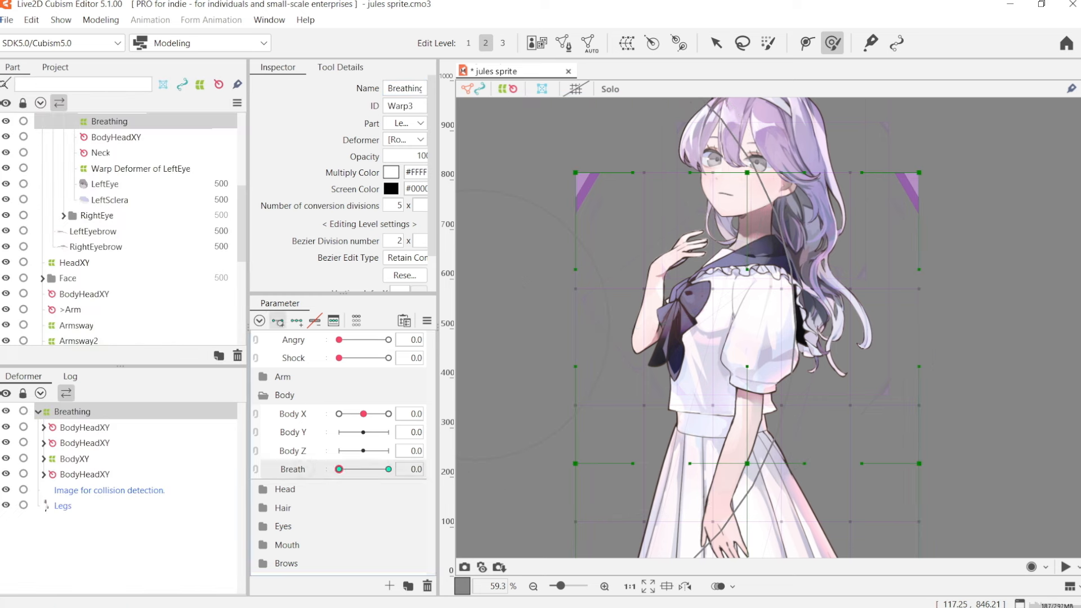
Deform the Breathing deformer around the torso with the Deform Brush at the Breath parameter's upper key and preview the breathing motion
drag(788, 324, 664, 307)
mouse_move(861, 313)
mouse_down()
mouse_move(718, 287)
mouse_move(721, 345)
mouse_up()
scroll(715, 327, up, 2)
scroll(711, 309, up, 3)
mouse_move(388, 469)
mouse_down()
mouse_move(338, 469)
mouse_move(388, 469)
mouse_up()
mouse_move(749, 440)
mouse_down()
mouse_move(699, 436)
mouse_move(597, 456)
mouse_up()
drag(573, 515, 573, 506)
drag(737, 355, 735, 391)
drag(653, 378, 652, 372)
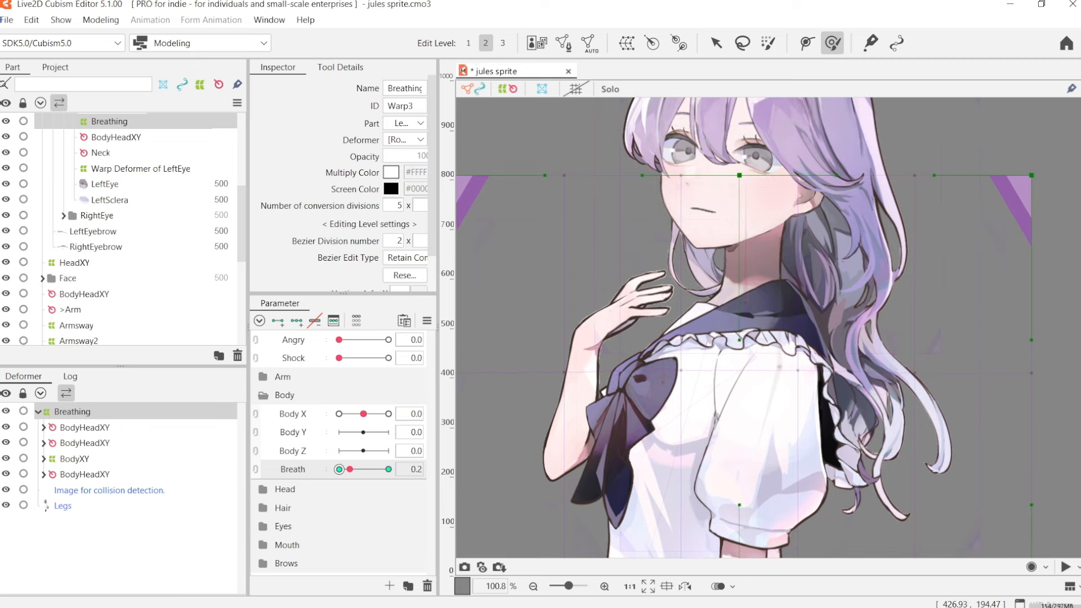
scroll(608, 281, down, 2)
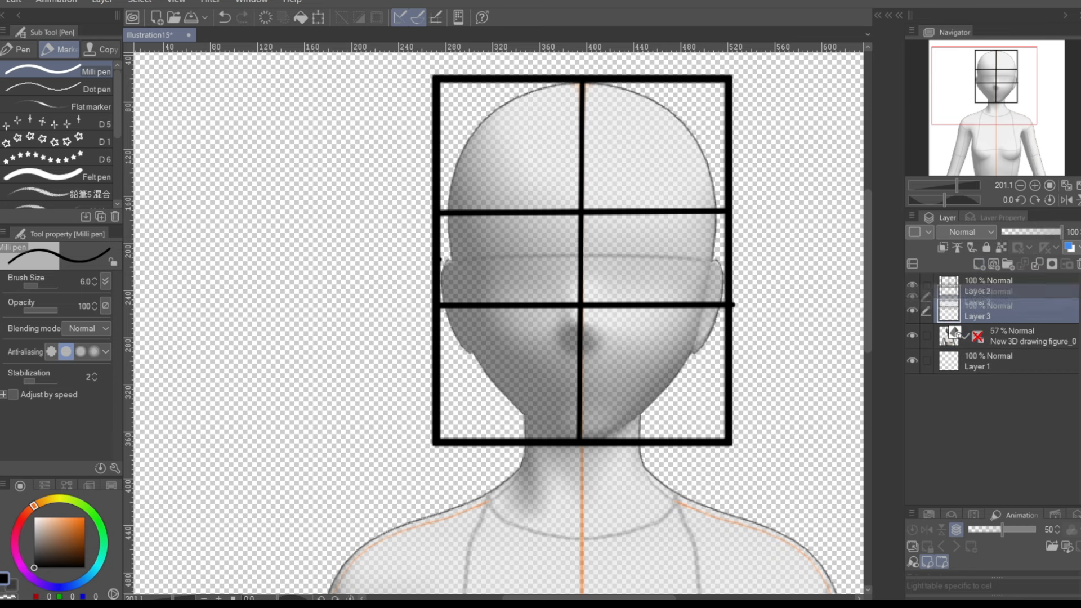
In Clip Studio Paint, place Layer 3 above Layer 2 and sketch a red nose dot and the face's first eye with the Milli pen
drag(991, 298, 991, 282)
click(24, 516)
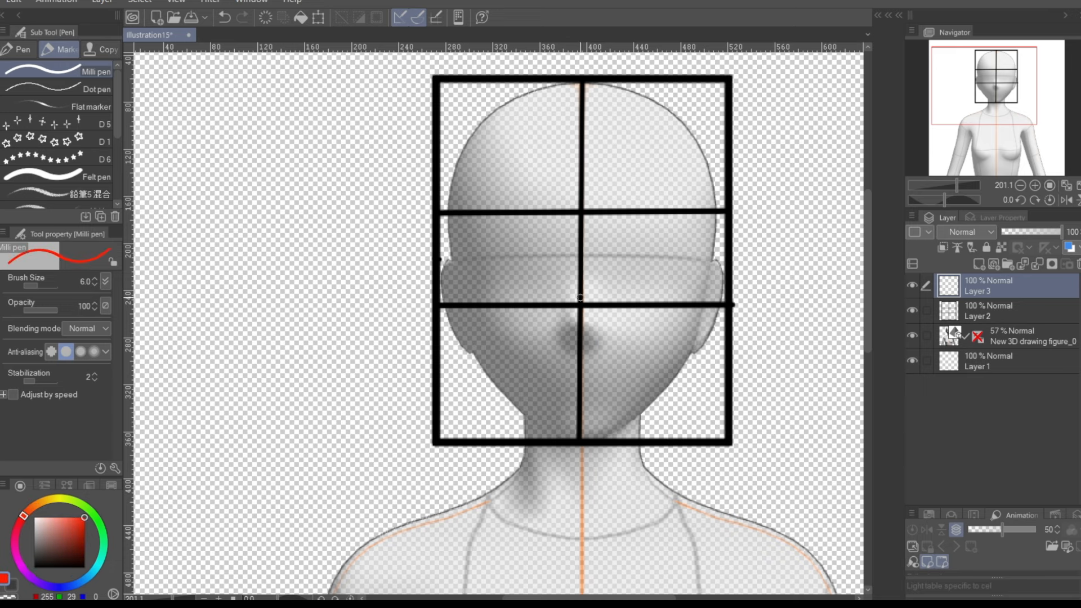
click(580, 308)
drag(580, 308, 552, 332)
drag(435, 270, 498, 272)
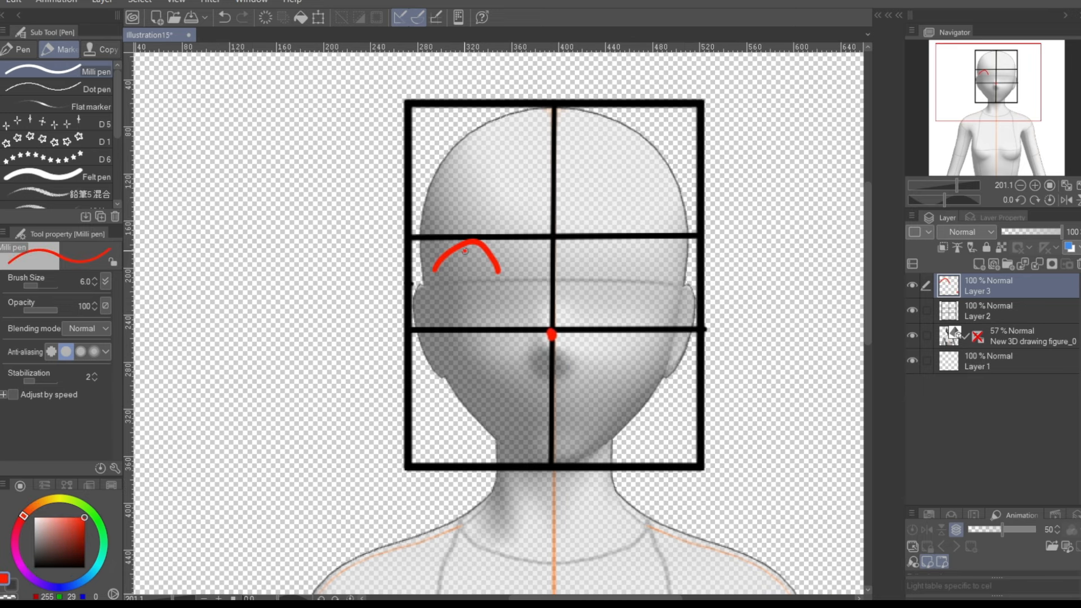
key(ctrl+z)
key(ctrl+z)
key(ctrl+z)
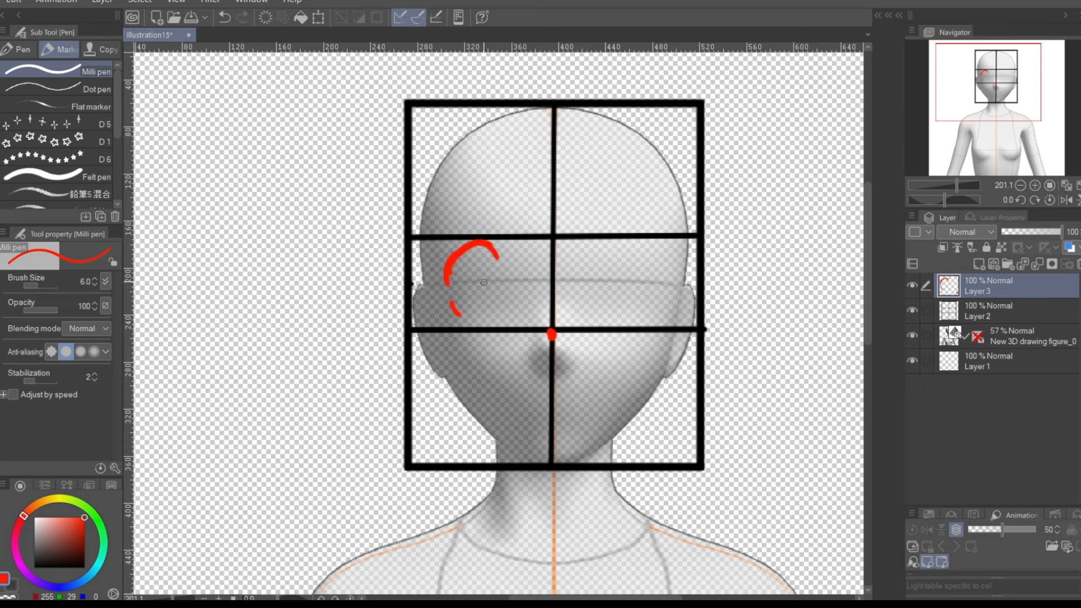
key(ctrl+z)
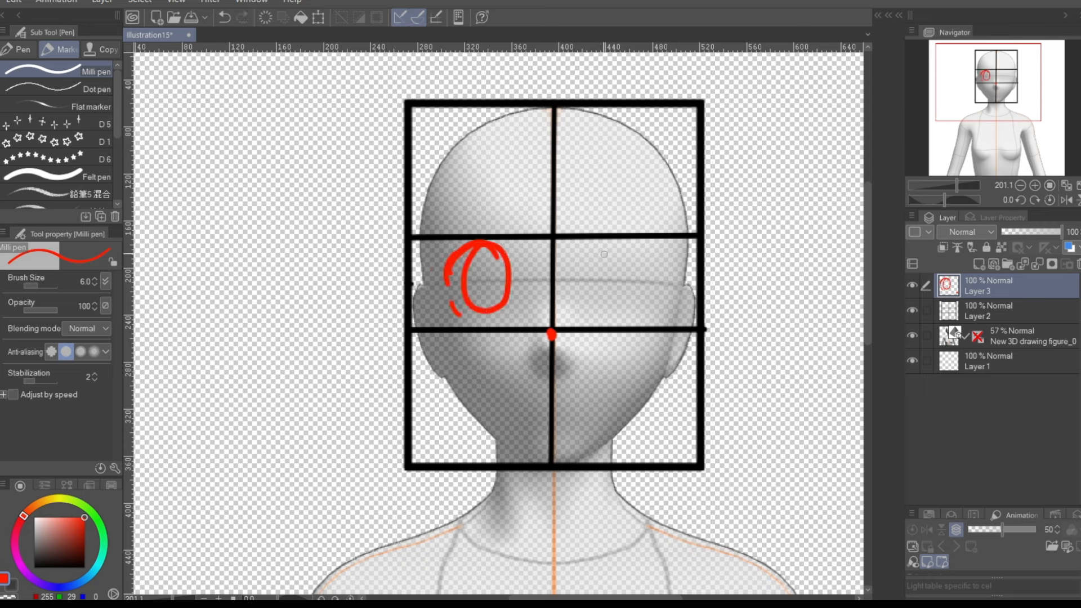
Sketch the second eye, both eyebrows and the open mouth in red on Layer 3
mouse_move(608, 244)
mouse_down()
mouse_move(612, 310)
mouse_move(618, 243)
mouse_up()
key(ctrl+z)
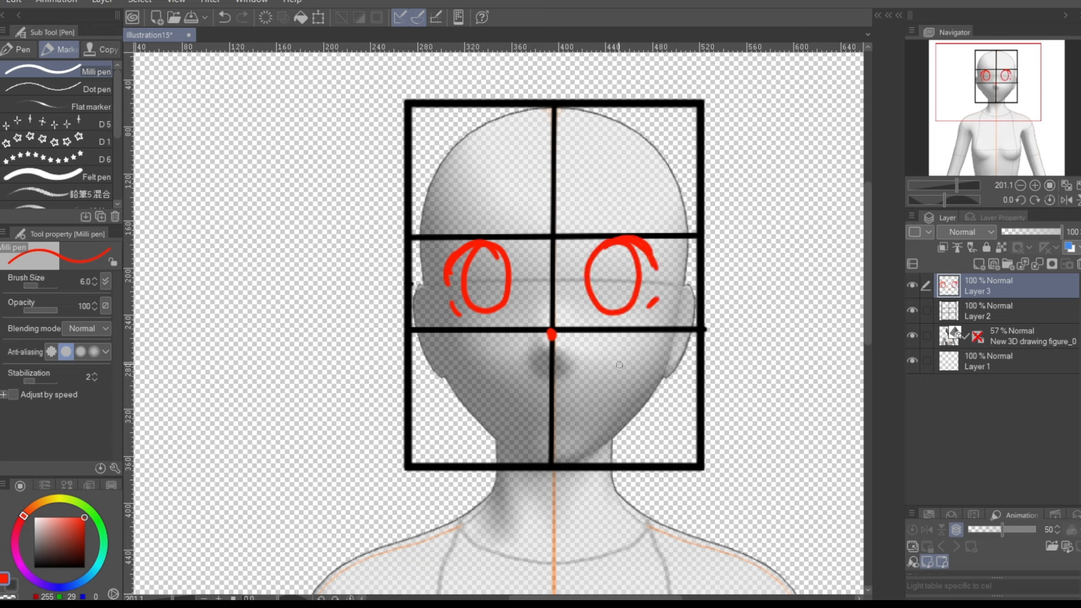
key(ctrl+z)
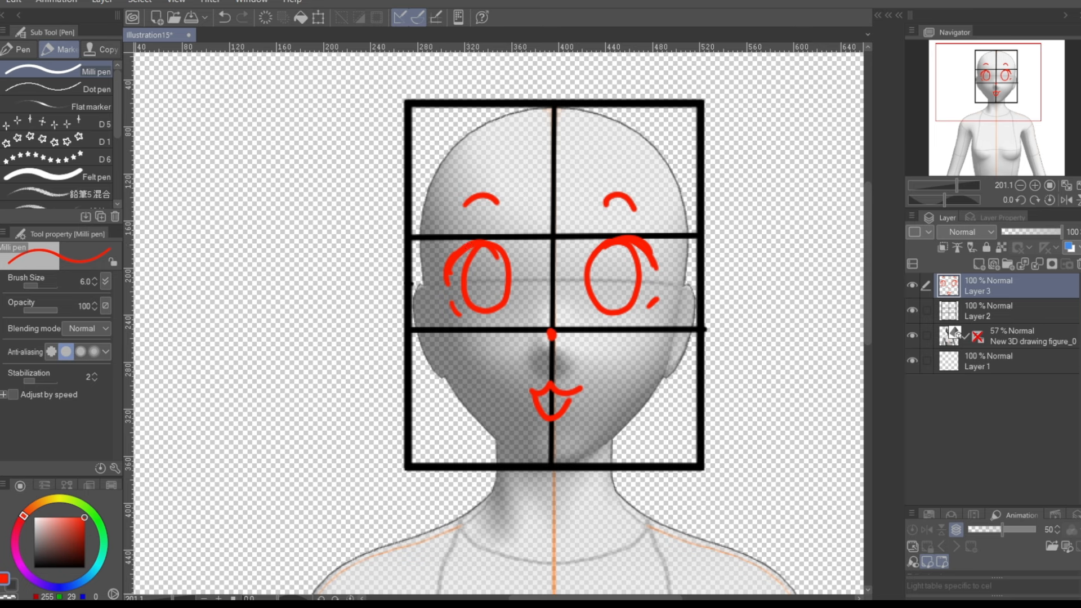
Add a new layer above Layer 2 and hide the red face sketch on Layer 3
click(988, 310)
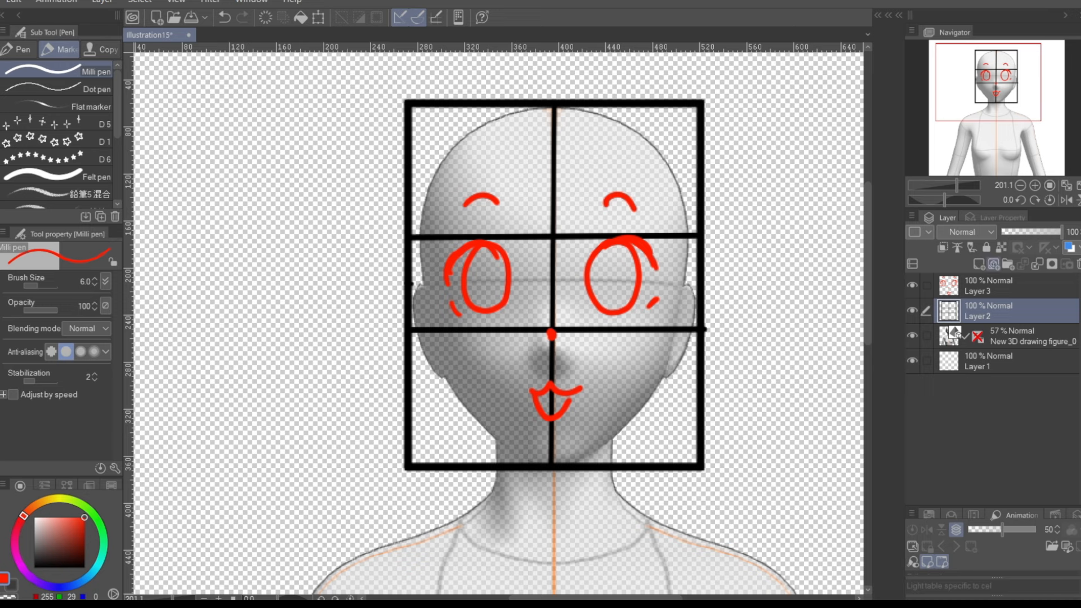
key(ctrl+shift+n)
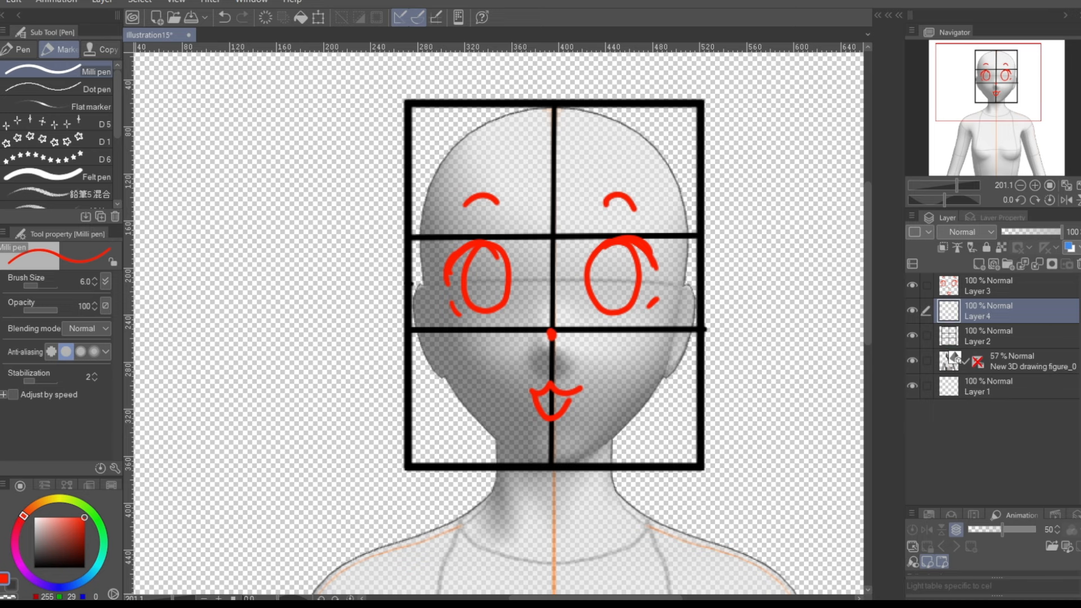
click(912, 285)
click(991, 336)
scroll(693, 360, down, 1)
key(ctrl+t)
drag(625, 383, 577, 422)
key(ctrl+z)
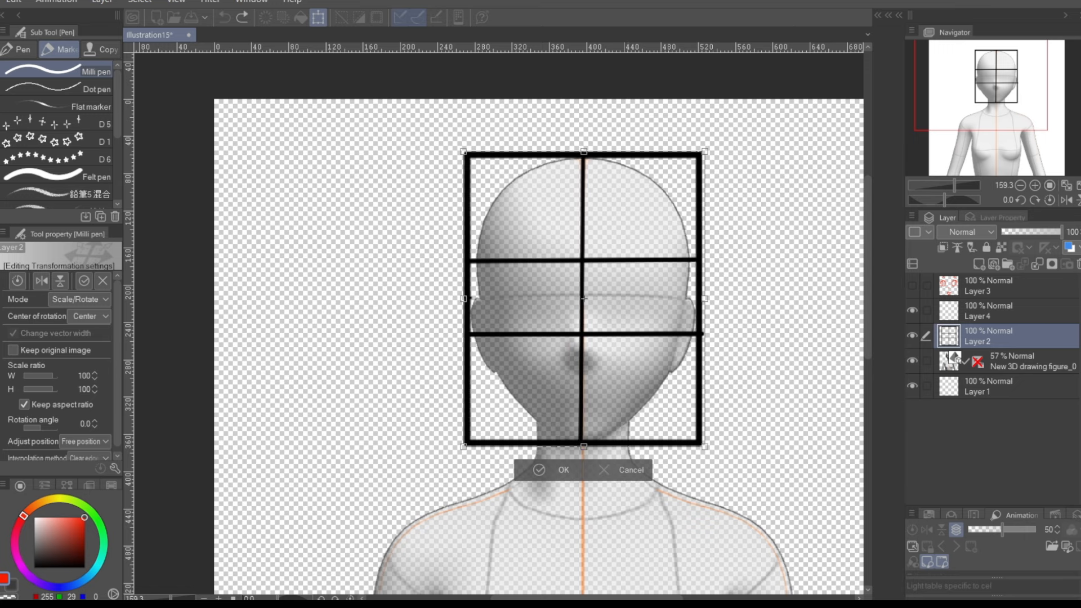
key(Return)
Turn the 3D drawing figure's head sideways into a three-quarter view
click(1019, 361)
key(r)
key(o)
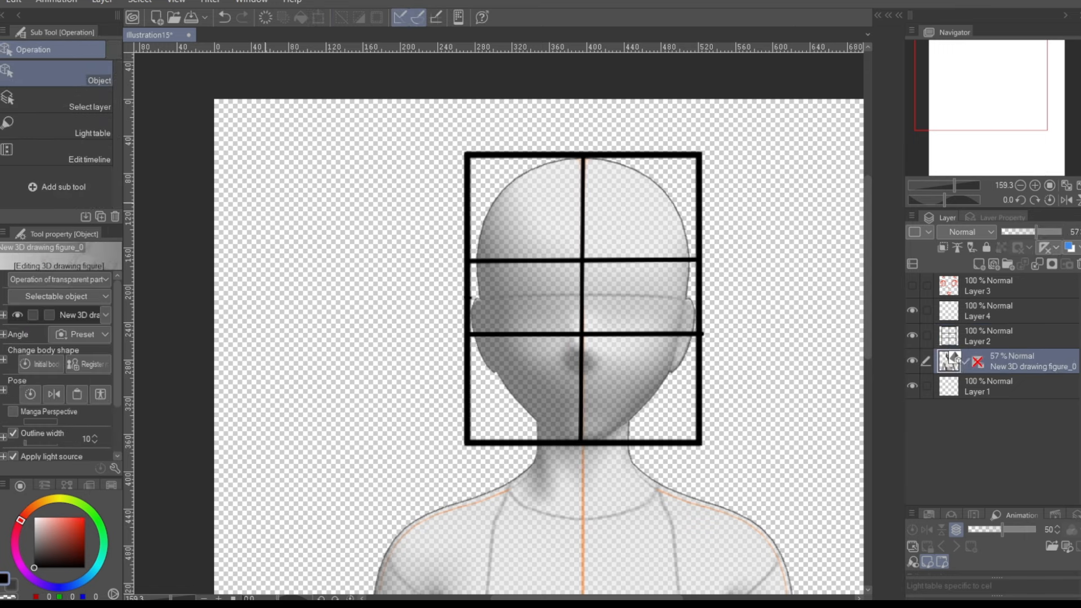
click(595, 428)
drag(600, 390, 556, 390)
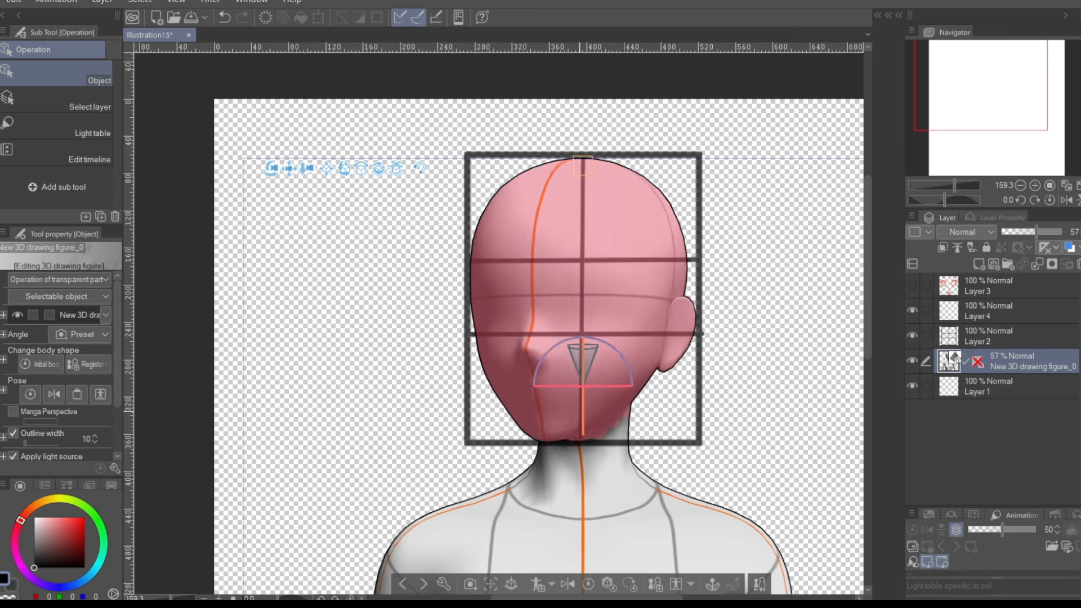
drag(606, 386, 590, 386)
Draw the outer outline of a perspective box around the turned head in black straight lines on Layer 5, above the faded Layer 2 guide
click(1006, 336)
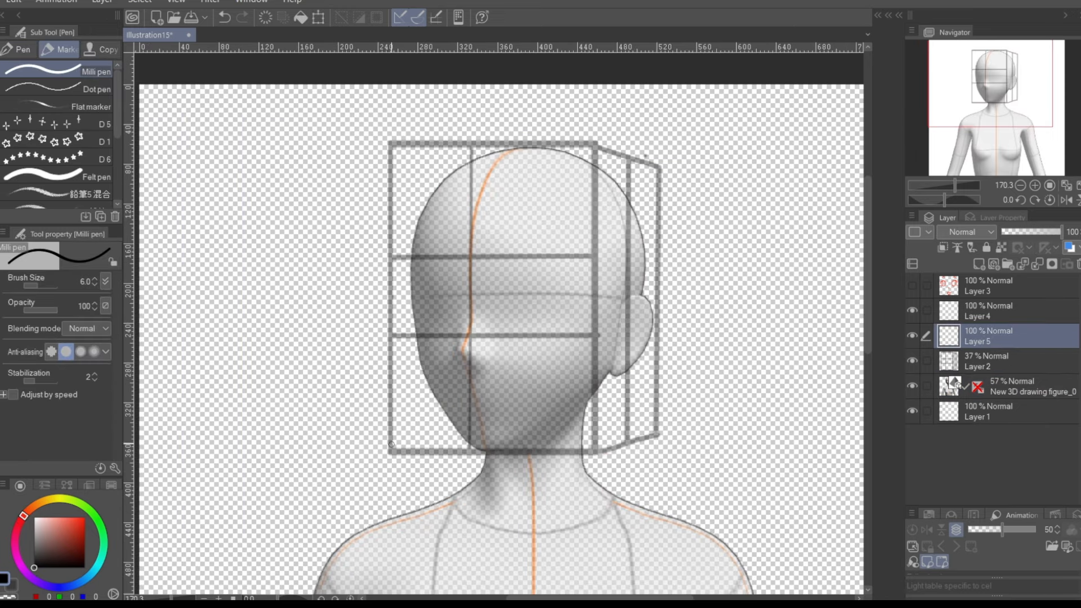
click(391, 444)
shift+click(594, 450)
click(391, 152)
shift+click(593, 142)
shift+click(661, 166)
shift+click(659, 437)
shift+click(594, 450)
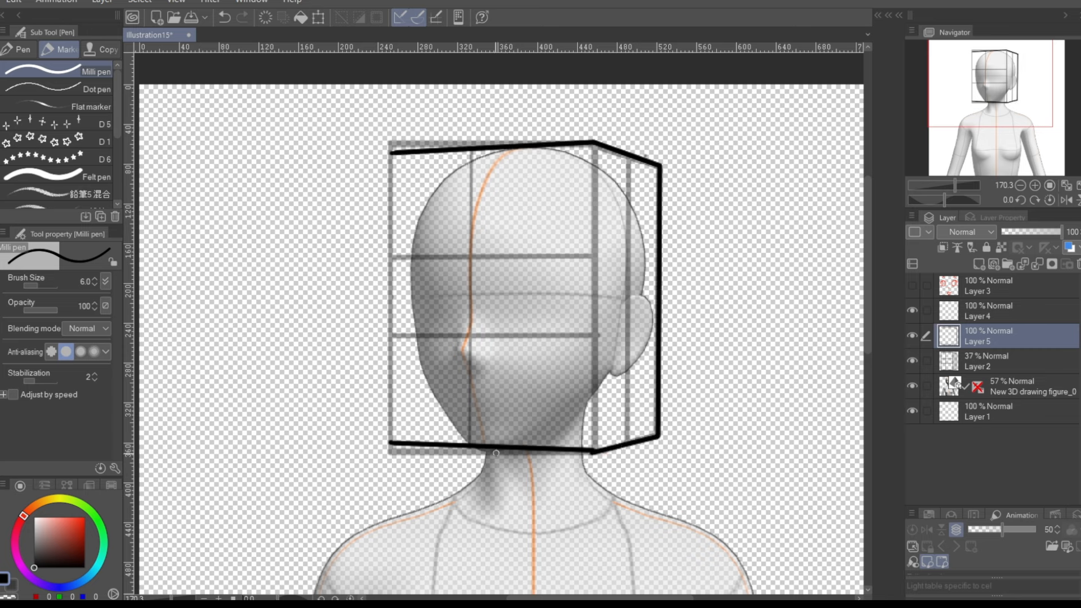
click(389, 442)
shift+click(392, 153)
Draw the vertical centre line and the two horizontal face guide lines across the box's front face
click(473, 147)
shift+click(469, 445)
click(392, 334)
shift+click(597, 336)
click(393, 258)
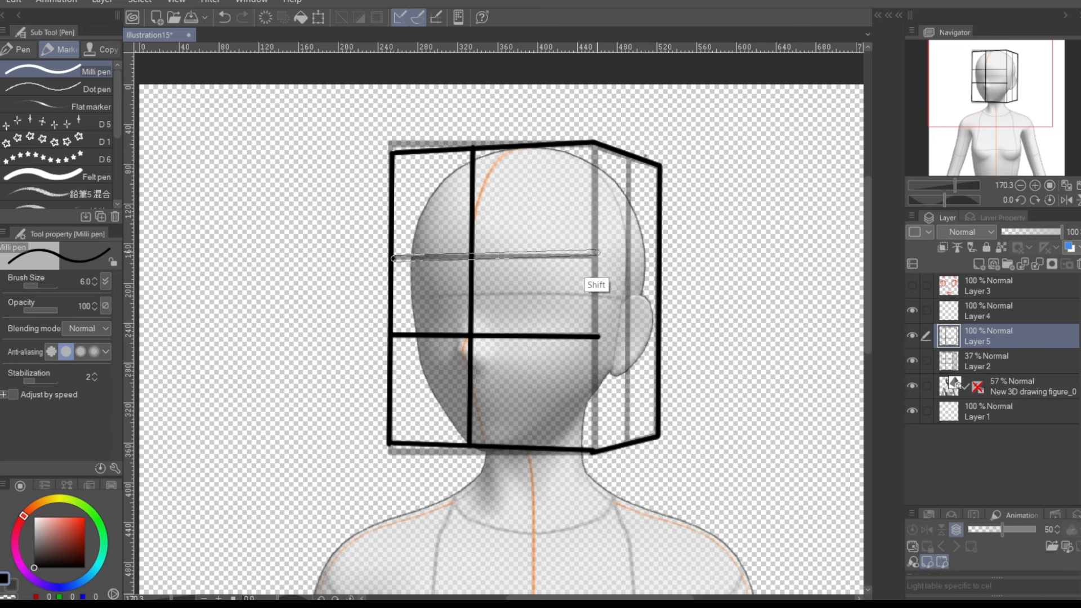
shift+click(595, 255)
Draw the box's shared front corner edge, then the vertical and horizontal centre lines on its side face
click(594, 143)
shift+click(593, 451)
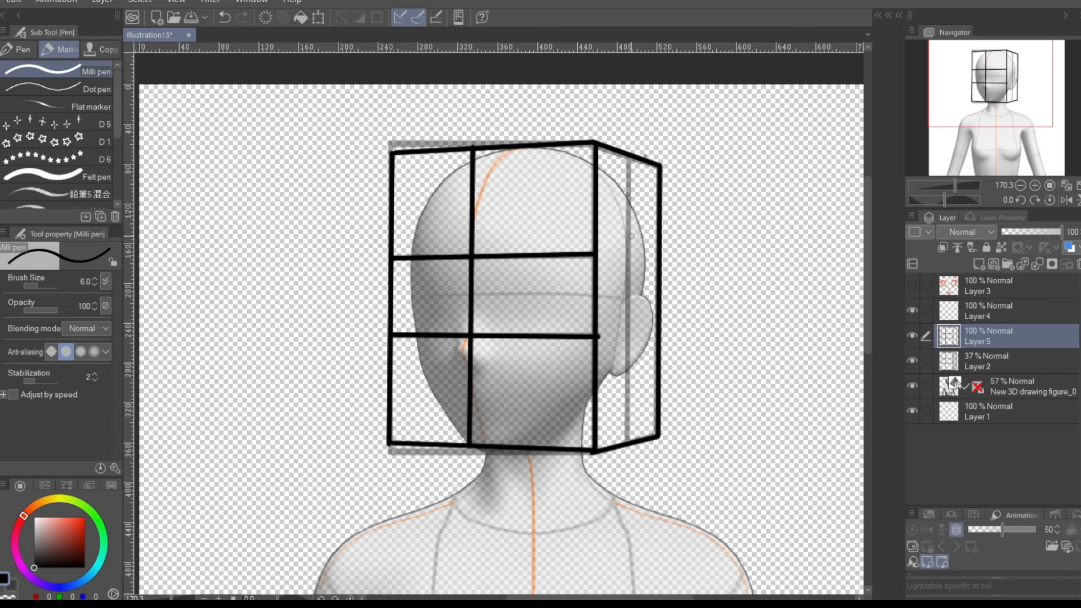
click(631, 157)
shift+click(629, 438)
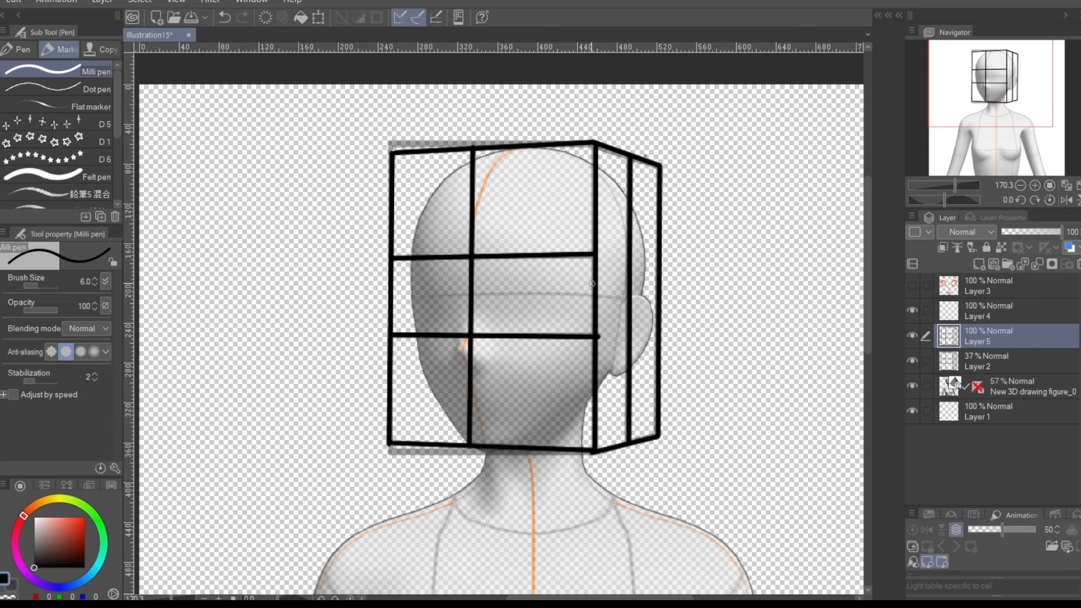
click(598, 301)
shift+click(661, 304)
key(ctrl+z)
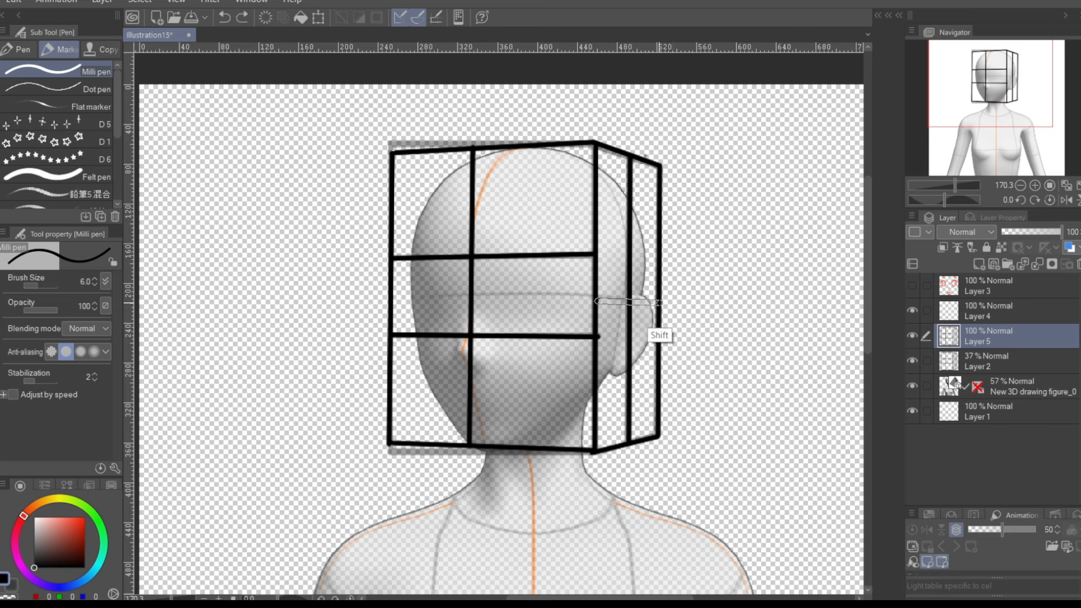
shift+click(659, 300)
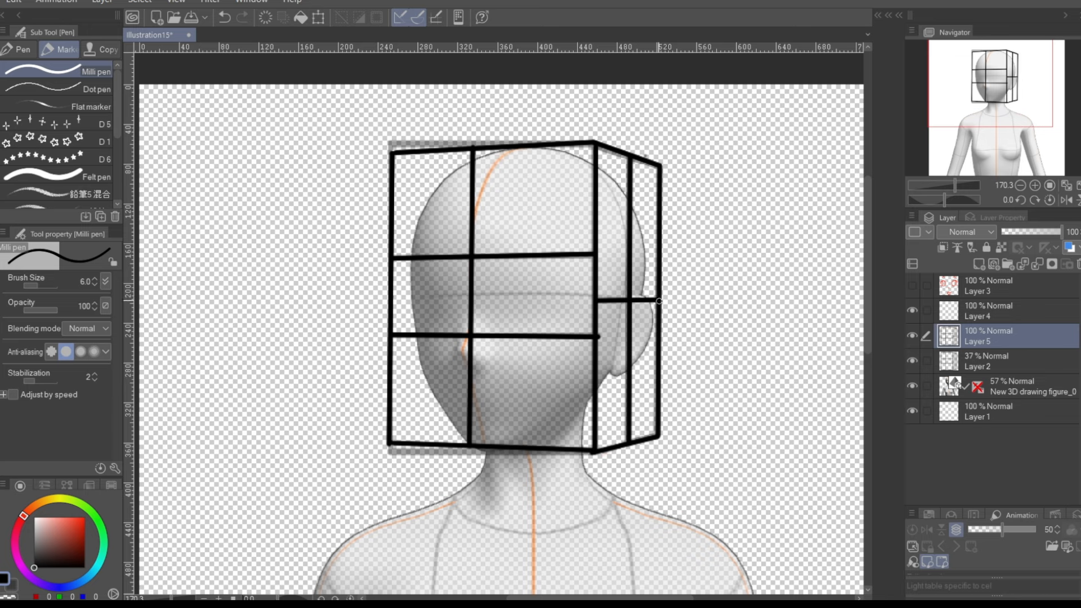
Delete the faded Layer 2 and briefly show Layer 3's red face sketch to compare it with the perspective box
click(1005, 360)
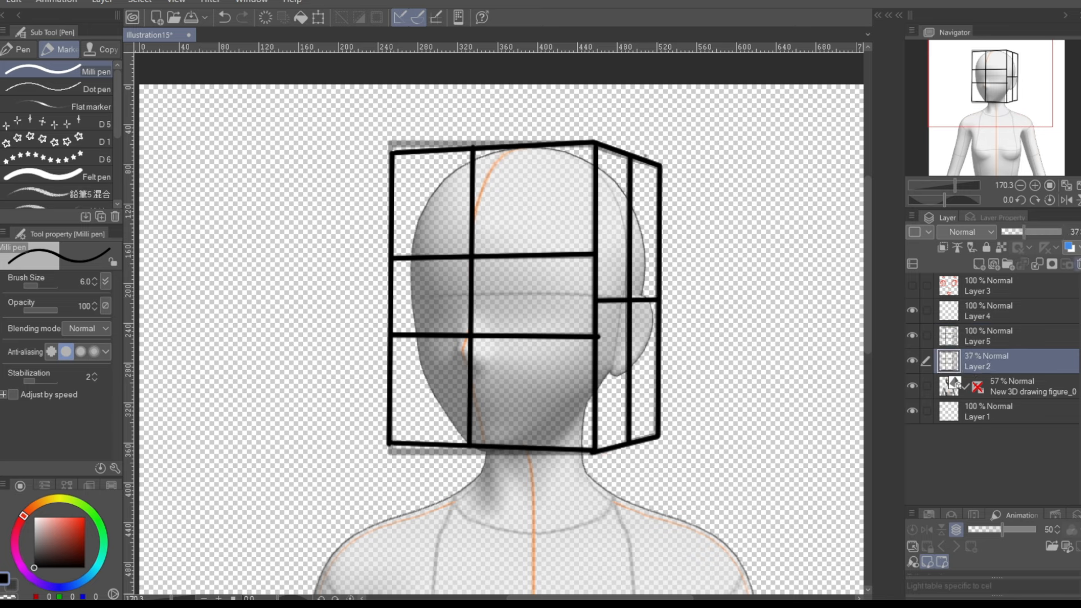
click(1077, 264)
click(1005, 285)
click(912, 286)
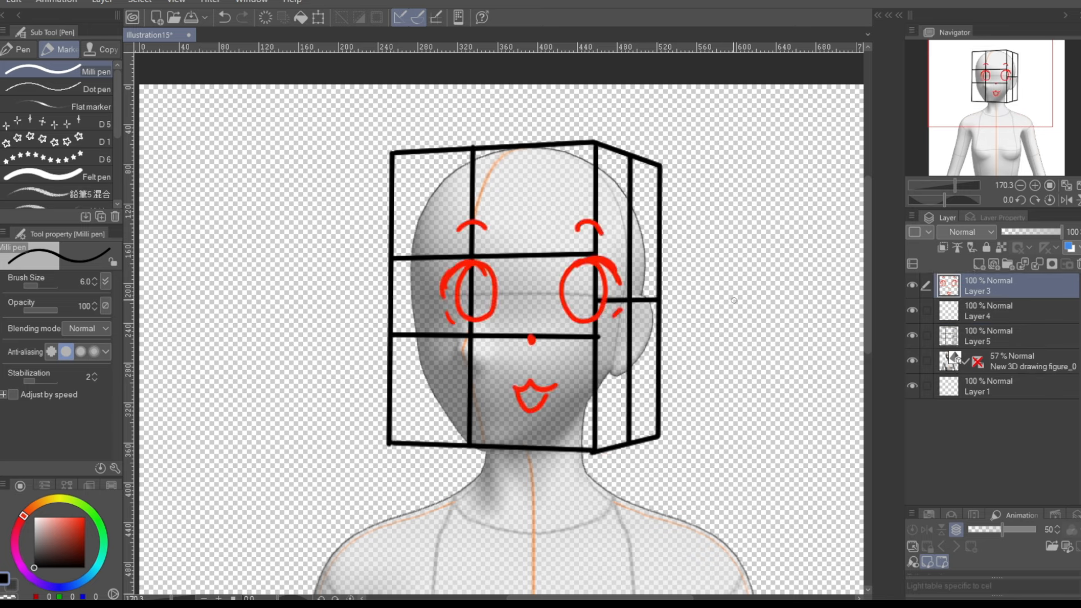
click(912, 286)
click(1005, 336)
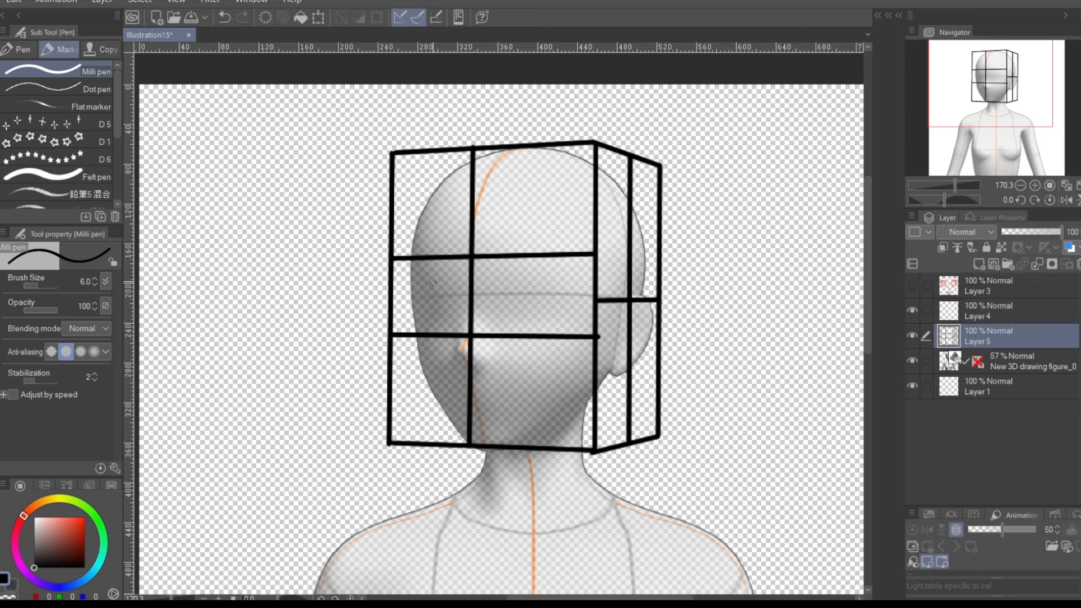
Show Layer 3 and lower the red face sketch's opacity to 16%
click(912, 286)
click(1005, 286)
click(1019, 231)
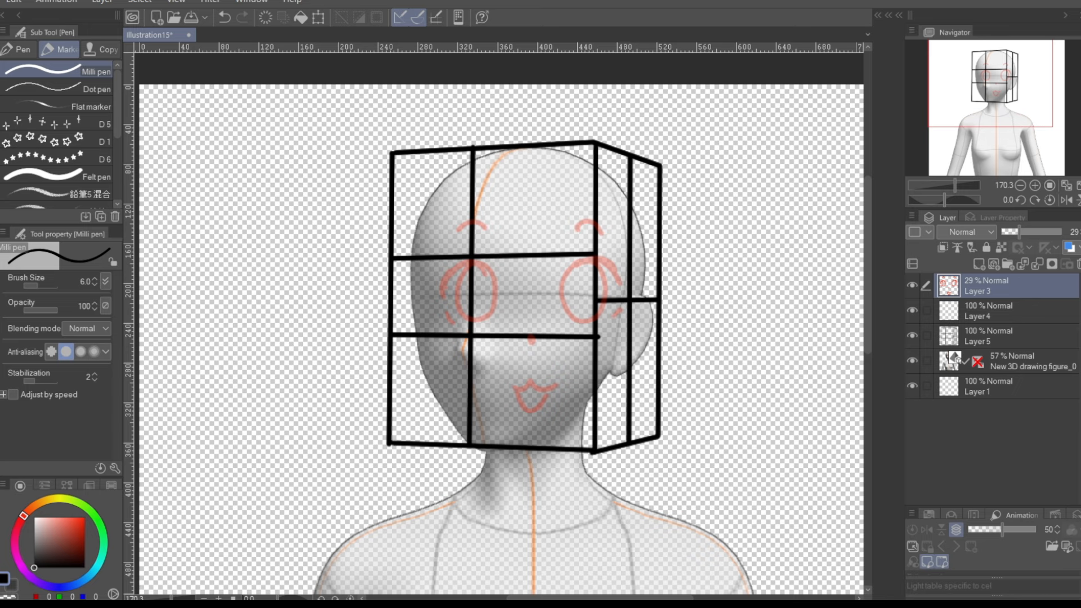
key(p)
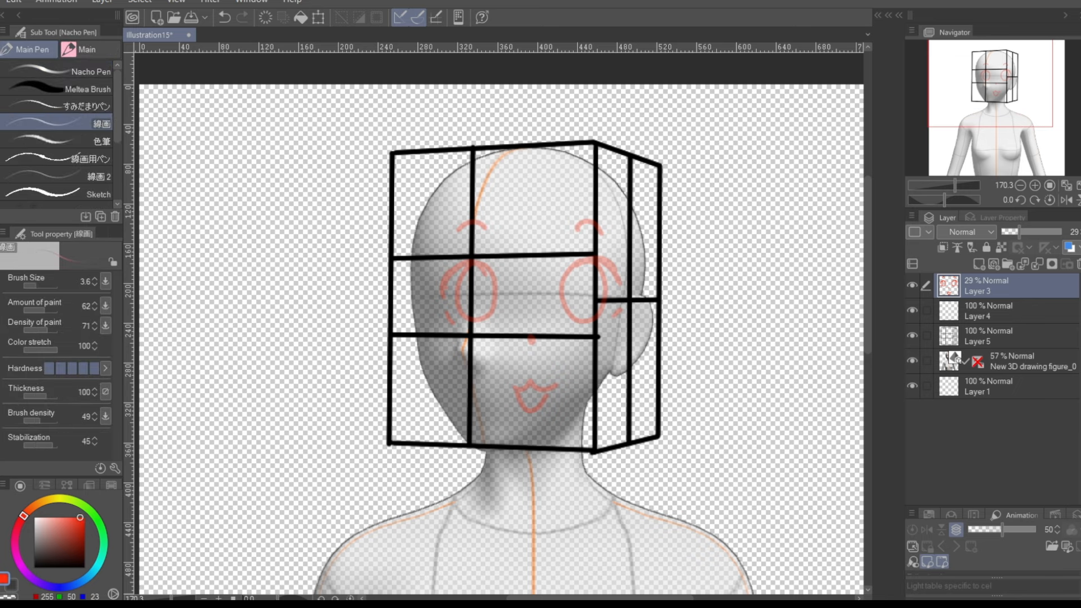
key(p)
scroll(388, 286, up, 2)
click(1010, 231)
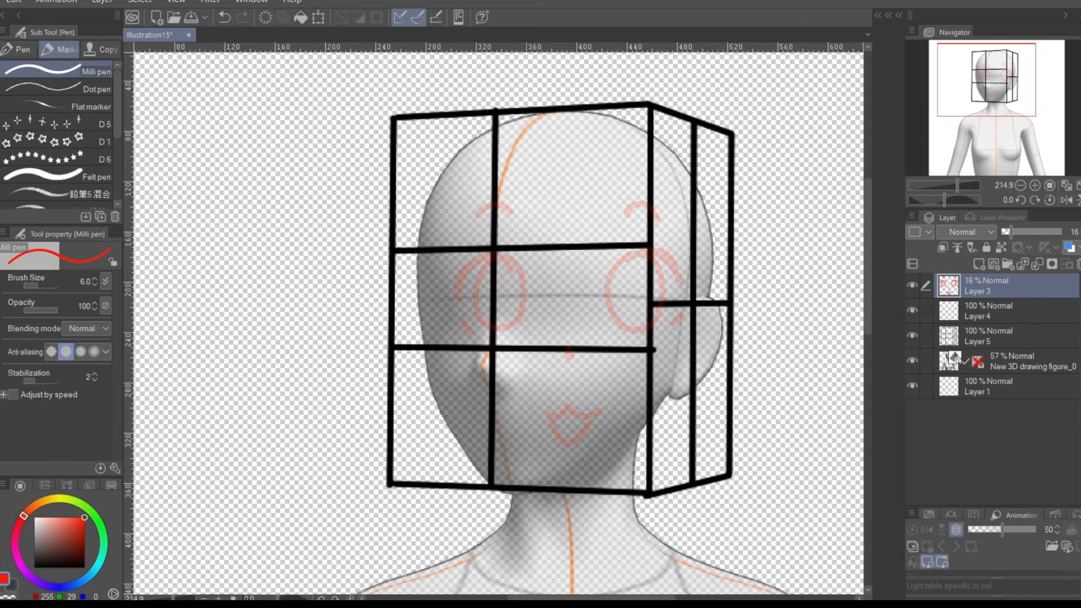
Hide Layer 3 and sketch both eyes and the nose mark of the turned face in red on Layer 4, following the perspective box
click(1005, 310)
click(911, 284)
drag(408, 307, 454, 267)
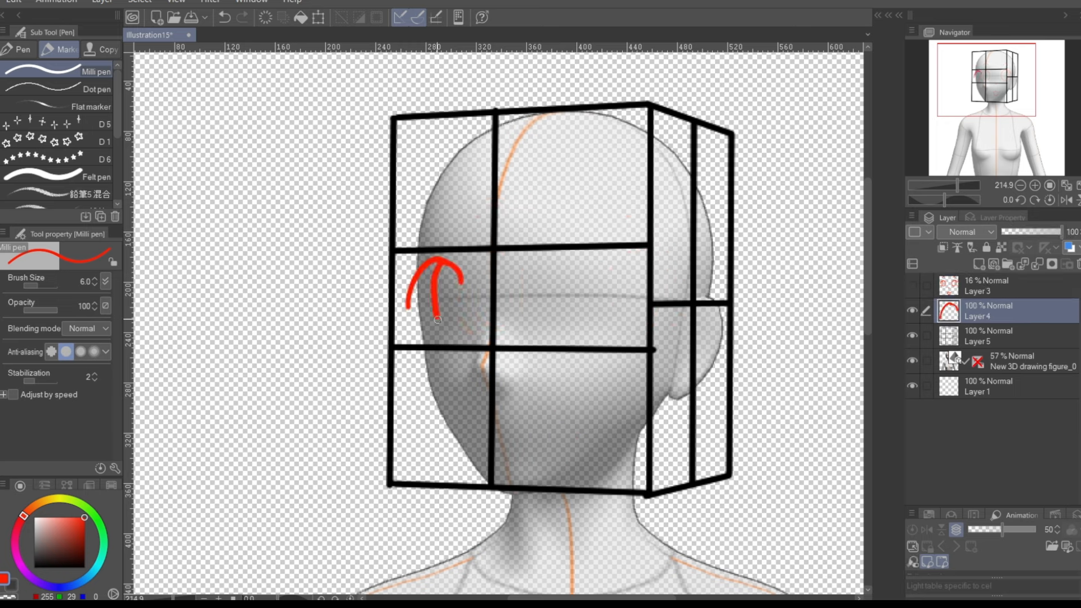
mouse_move(438, 319)
mouse_down()
mouse_move(467, 309)
mouse_move(435, 285)
mouse_up()
key(ctrl+z)
mouse_move(541, 262)
mouse_down()
mouse_move(615, 300)
mouse_move(606, 286)
mouse_up()
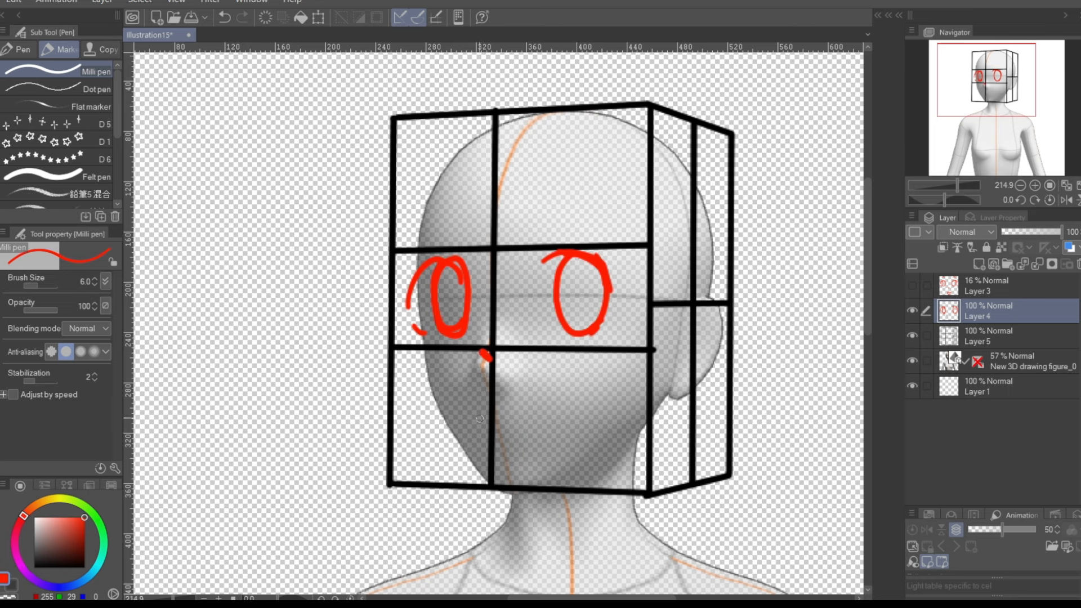
Show Layer 3 at 100% opacity beside the Layer 4 sketch and hide Layer 5 and the 3D drawing figure
key(ctrl+z)
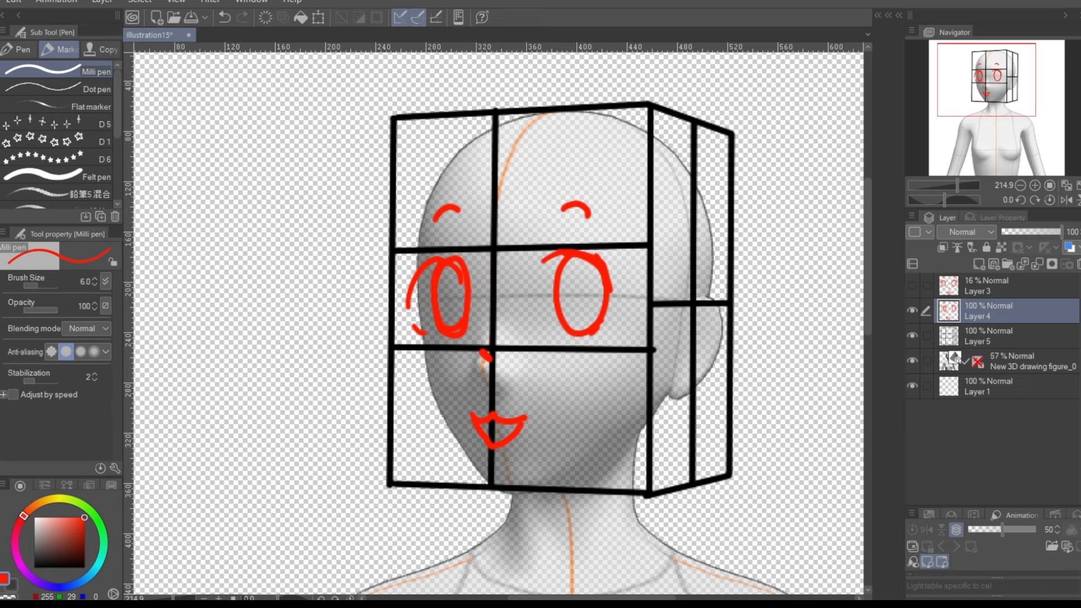
click(912, 285)
click(991, 286)
drag(1011, 231, 1061, 232)
drag(552, 315, 493, 314)
click(911, 336)
click(912, 361)
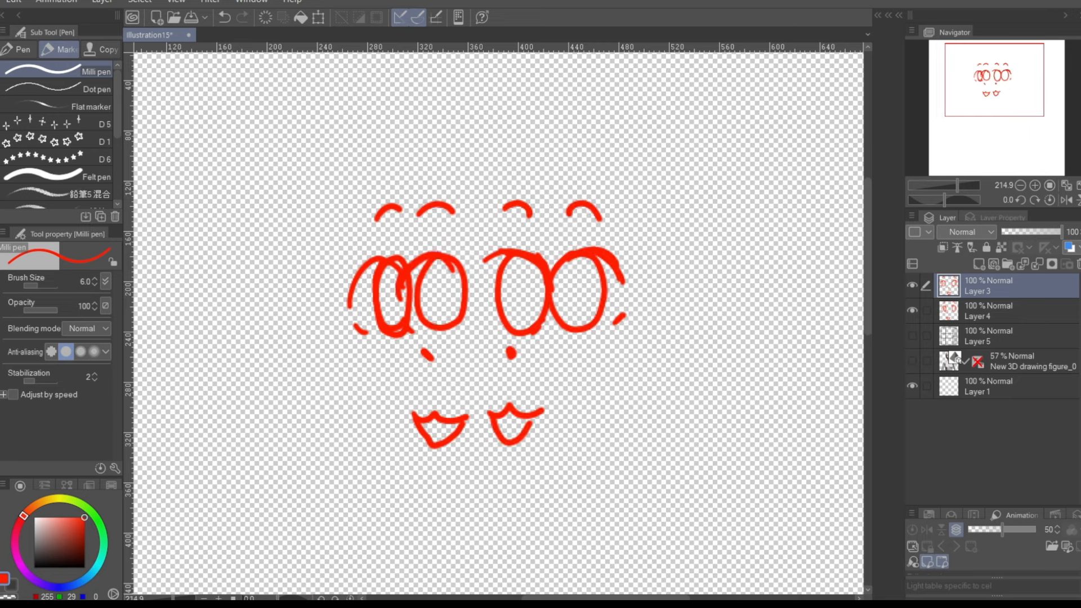
Alternate the visibility of Layer 3 and Layer 4 to compare the front-facing and turned face sketches
click(912, 285)
click(912, 285)
click(912, 310)
click(912, 310)
click(912, 285)
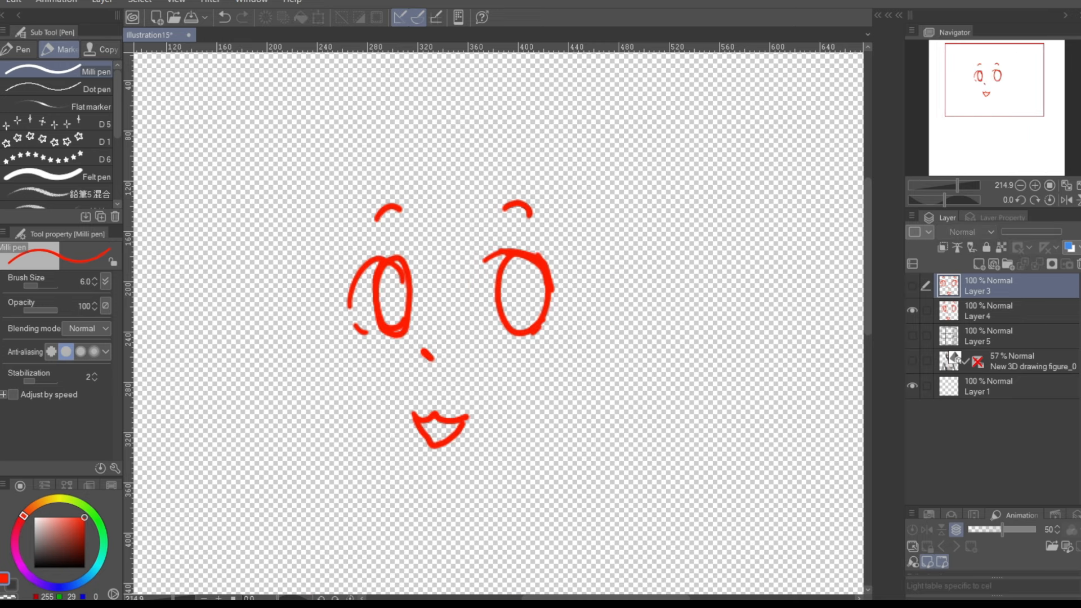
click(912, 286)
click(912, 310)
click(912, 310)
click(912, 286)
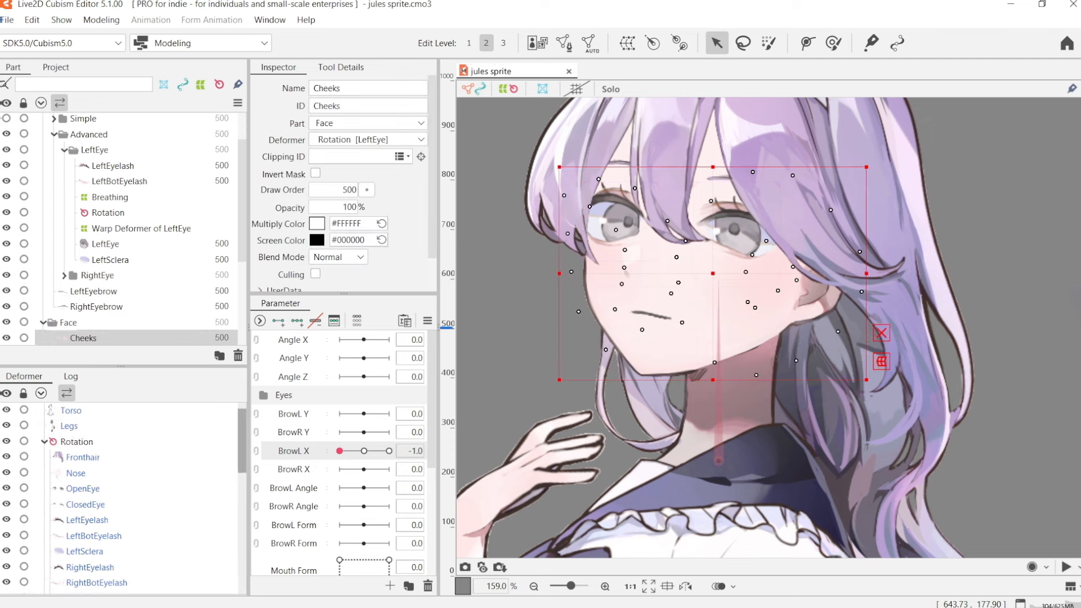
In Live2D Cubism Editor, select the face parts from OpenEye through FaceBase and create a parent warp deformer with 2 × 2 Bezier divisions
click(98, 134)
ctrl+click(100, 150)
click(98, 134)
drag(242, 452, 242, 562)
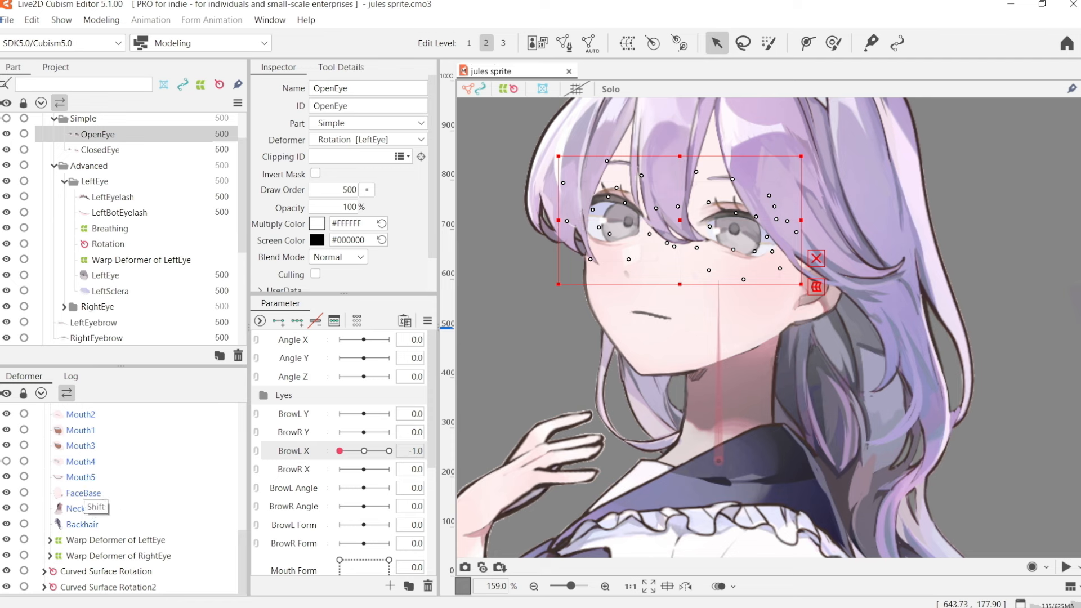
shift+click(84, 493)
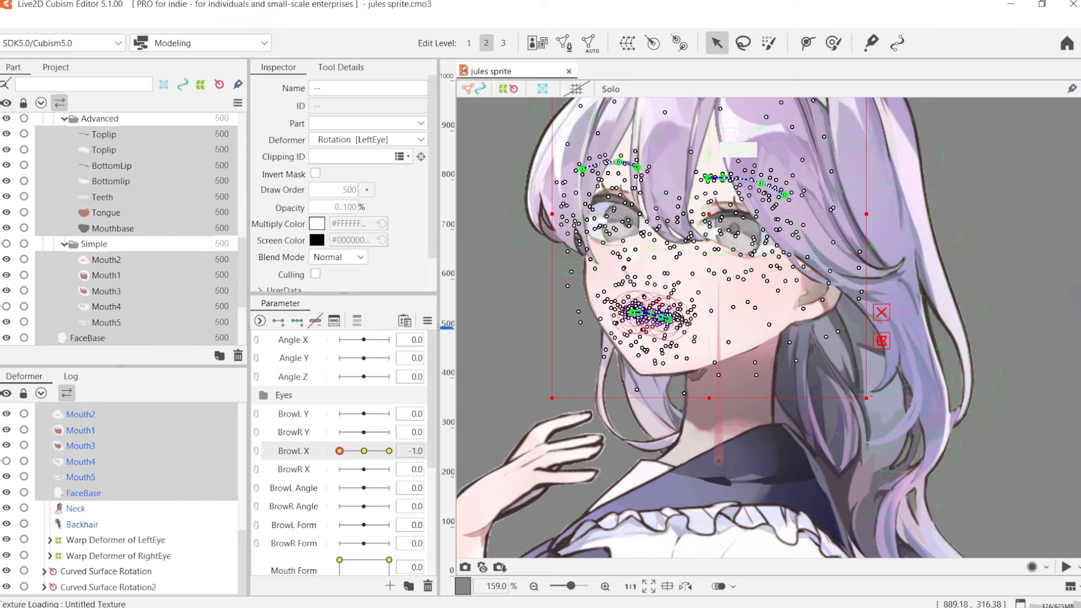
drag(714, 168, 704, 202)
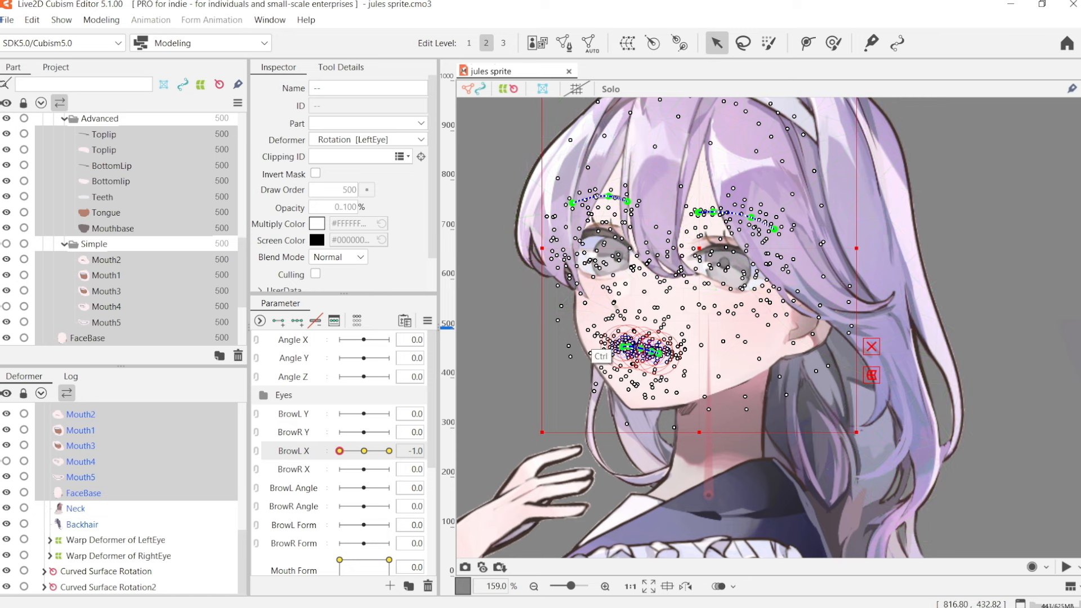
click(627, 43)
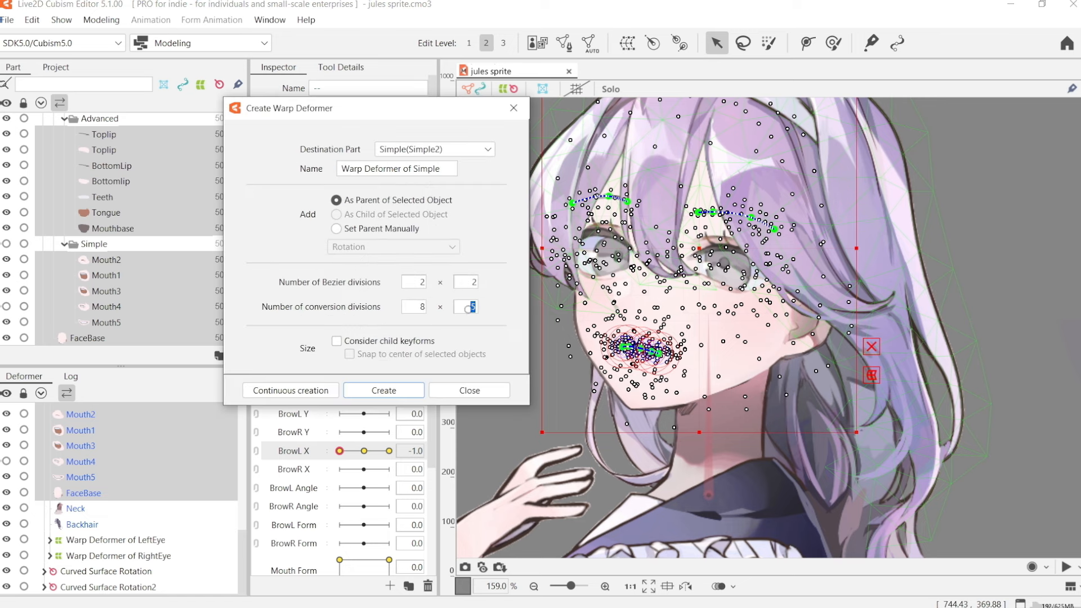
key(Return)
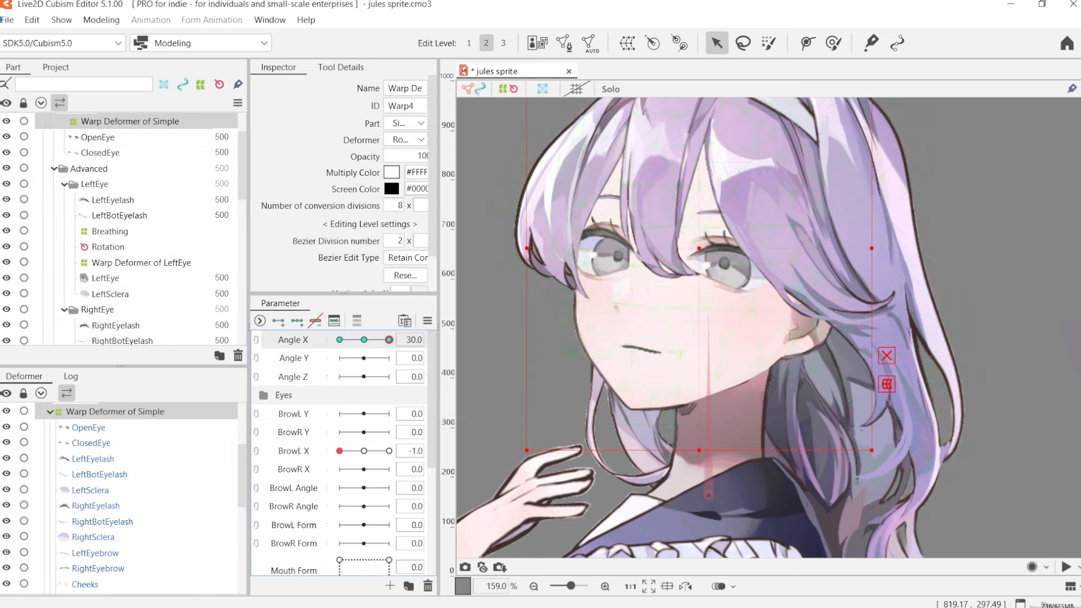
Set Angle X to -30 and rename the new face warp deformer HeadXY
drag(389, 339, 339, 339)
shift+click(730, 246)
click(89, 427)
click(115, 412)
click(404, 88)
text(HeadXY)
key(Return)
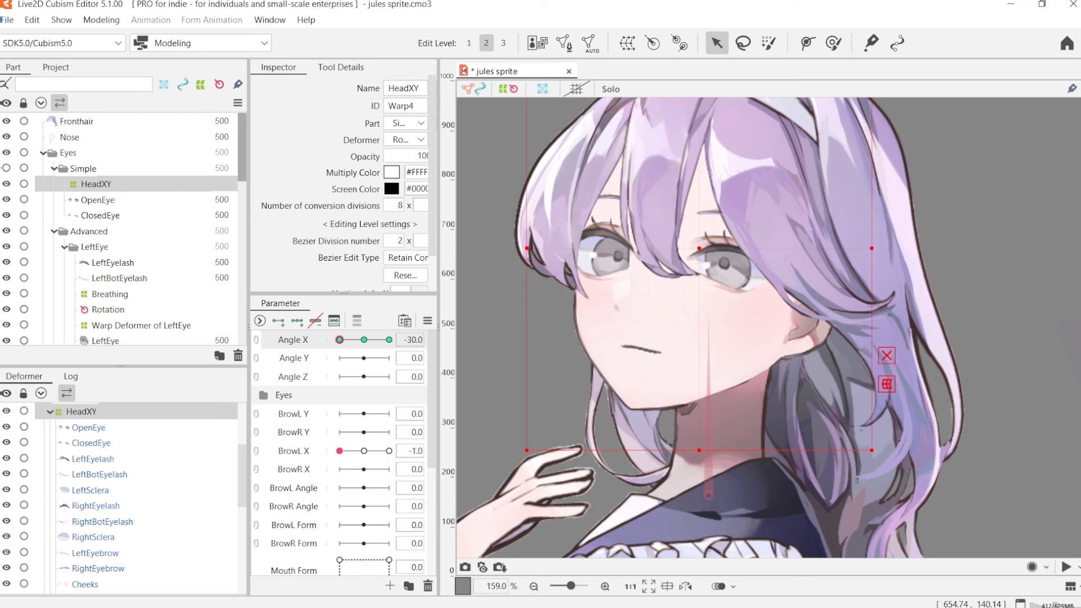
Move the HeadXY deformer into the Root Part and nudge it to the left for the Angle X -30 pose
click(6, 168)
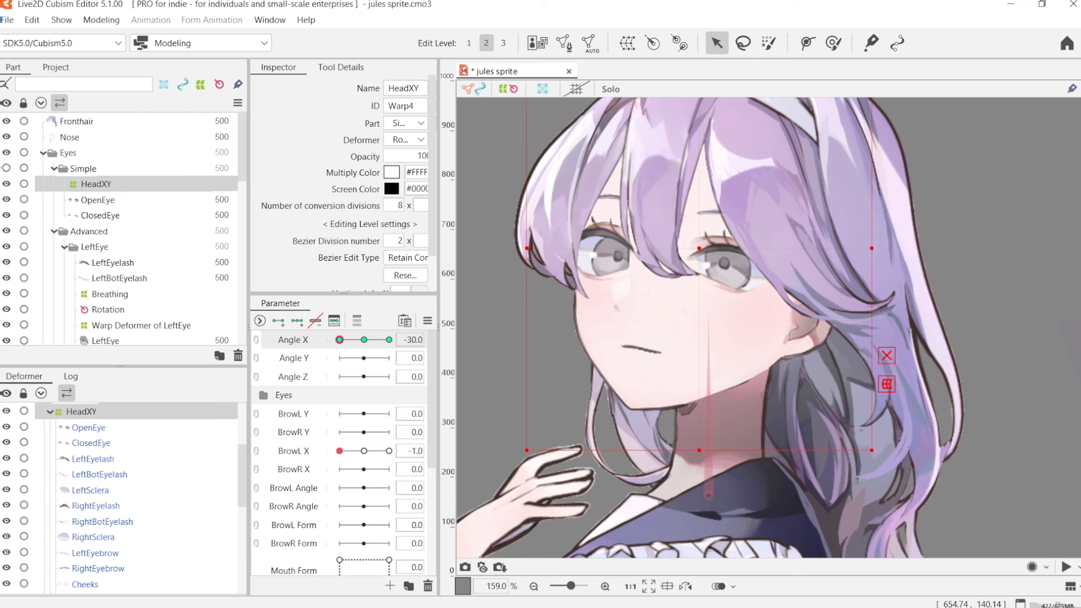
click(90, 414)
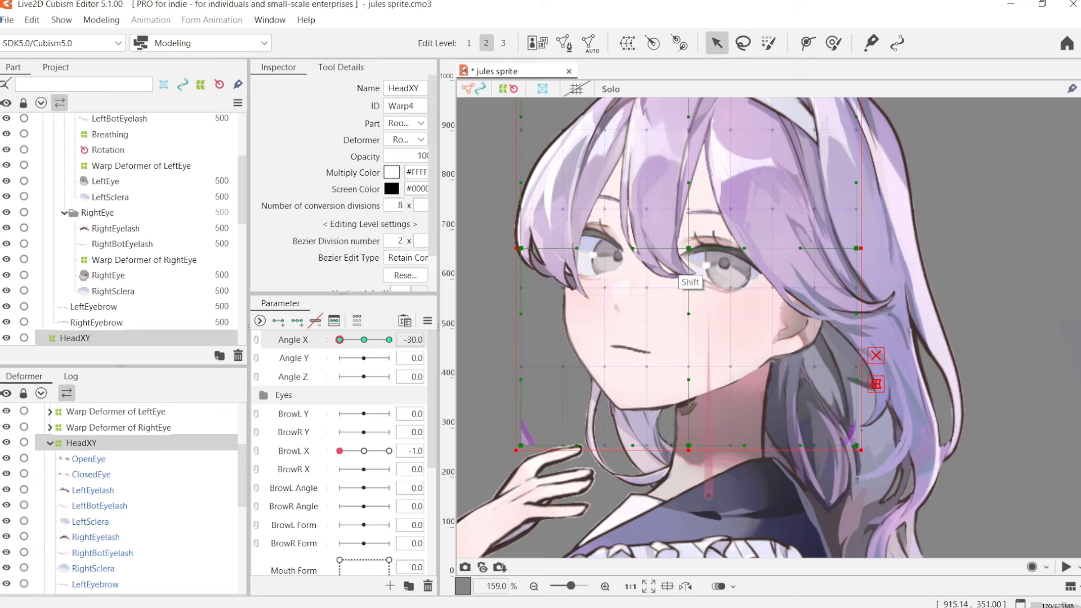
key(Left)
key(Left)
key(Left)
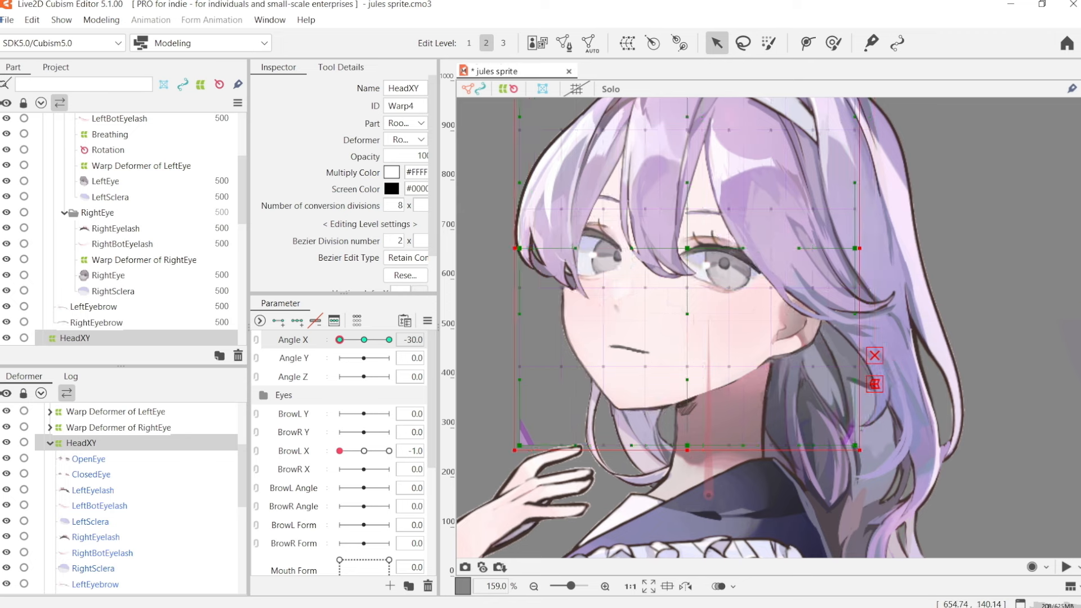
Reset the parameters to their defaults and place the LeftEye and RightEye warp deformers and the Nose inside HeadXY
click(428, 320)
click(494, 323)
drag(242, 475, 242, 464)
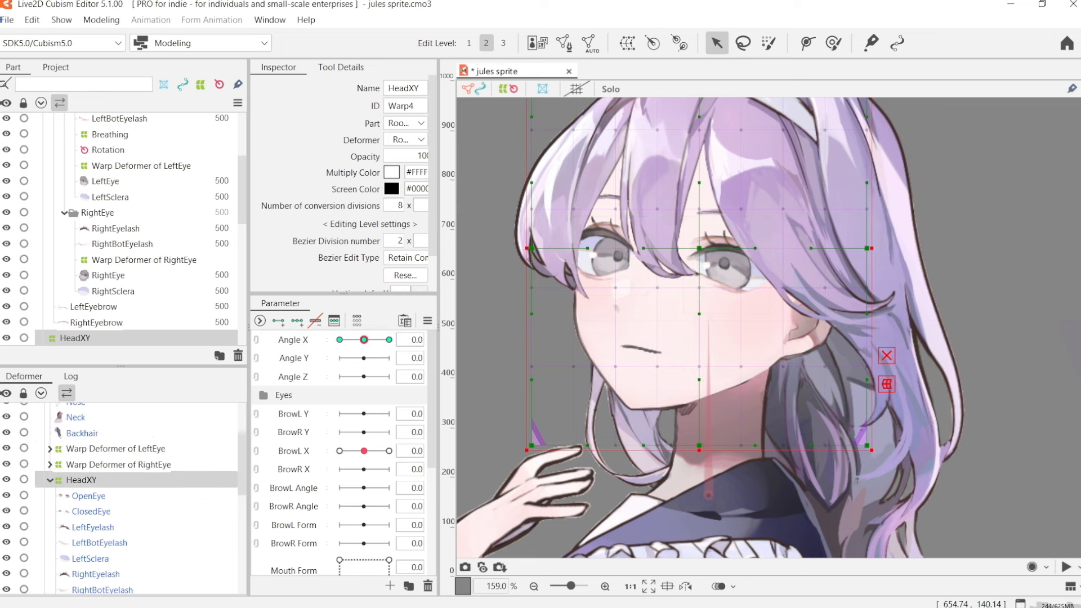
click(115, 448)
ctrl+click(121, 464)
drag(121, 464, 121, 518)
drag(242, 537, 242, 444)
click(1, 424)
click(470, 173)
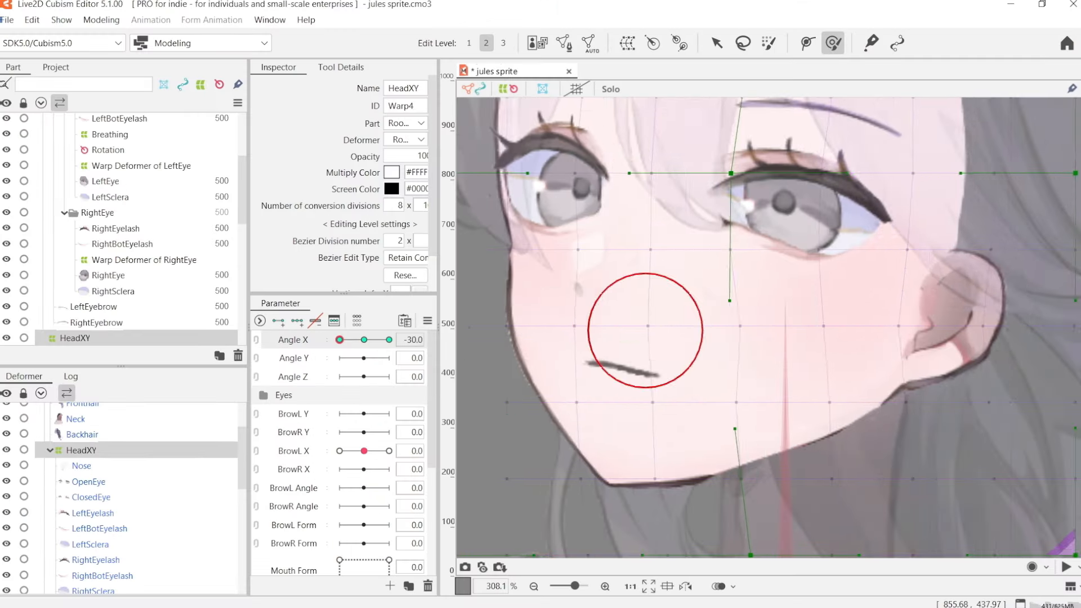
Sculpt the HeadXY grid with the deform brush at Angle X -30, turning the face and its features to the left
scroll(645, 330, down, 3)
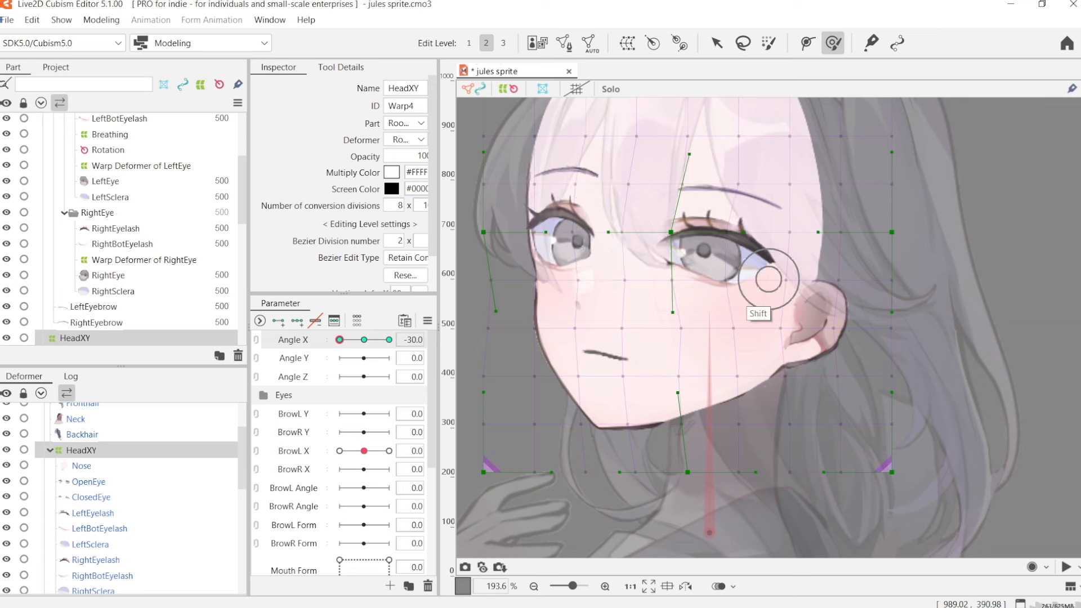
mouse_move(734, 186)
mouse_down()
mouse_move(583, 165)
mouse_move(621, 248)
mouse_move(576, 277)
mouse_move(560, 325)
mouse_move(590, 322)
mouse_move(616, 338)
mouse_up()
mouse_move(339, 340)
mouse_down()
mouse_move(352, 339)
mouse_move(340, 339)
mouse_up()
drag(784, 102, 765, 166)
scroll(765, 166, down, 1)
key(g)
key(Escape)
mouse_move(340, 340)
mouse_down()
mouse_move(363, 339)
mouse_move(339, 339)
mouse_up()
key(b)
key(ctrl+b)
key(Escape)
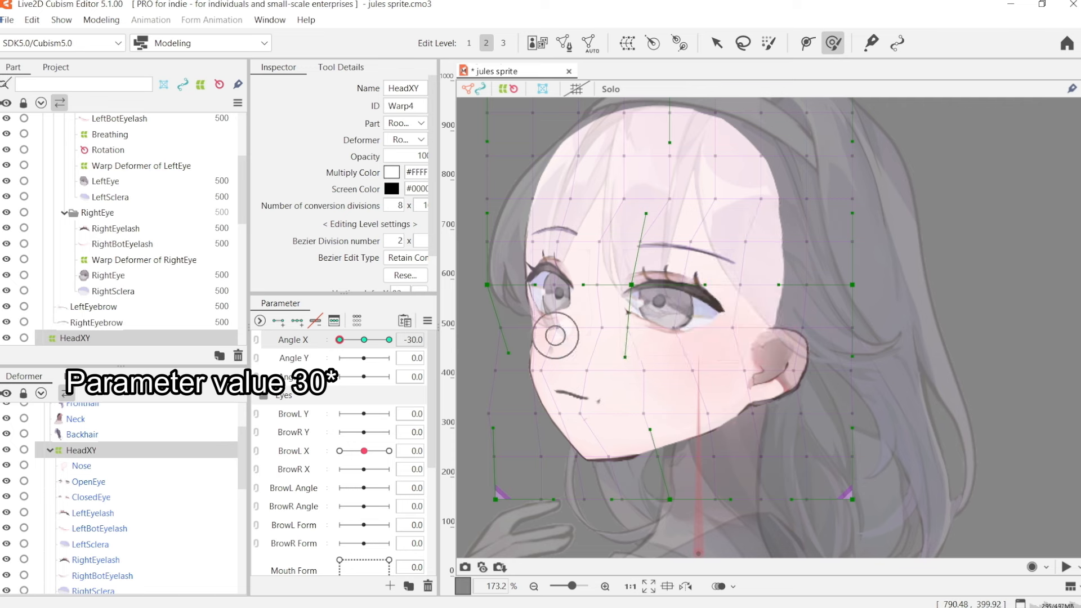
drag(555, 335, 534, 337)
drag(631, 337, 656, 343)
Brush the HeadXY grid at Angle X 30 for the opposite head turn, and refine the -30 pose to match
drag(340, 339, 389, 339)
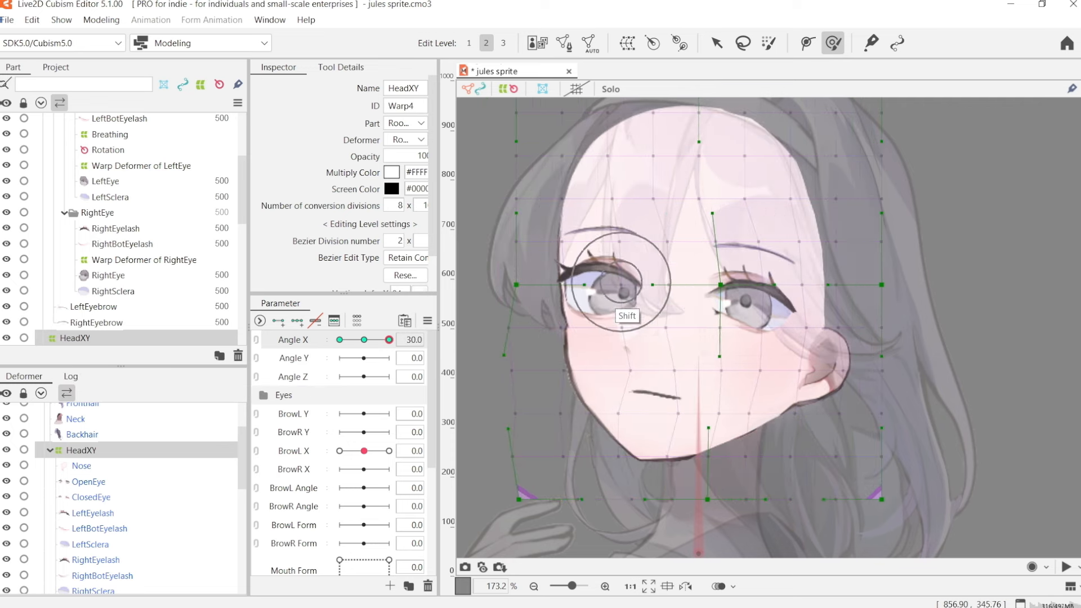
drag(710, 135, 808, 197)
drag(389, 340, 340, 339)
drag(580, 193, 681, 198)
drag(340, 339, 389, 339)
drag(731, 168, 794, 285)
drag(619, 236, 605, 154)
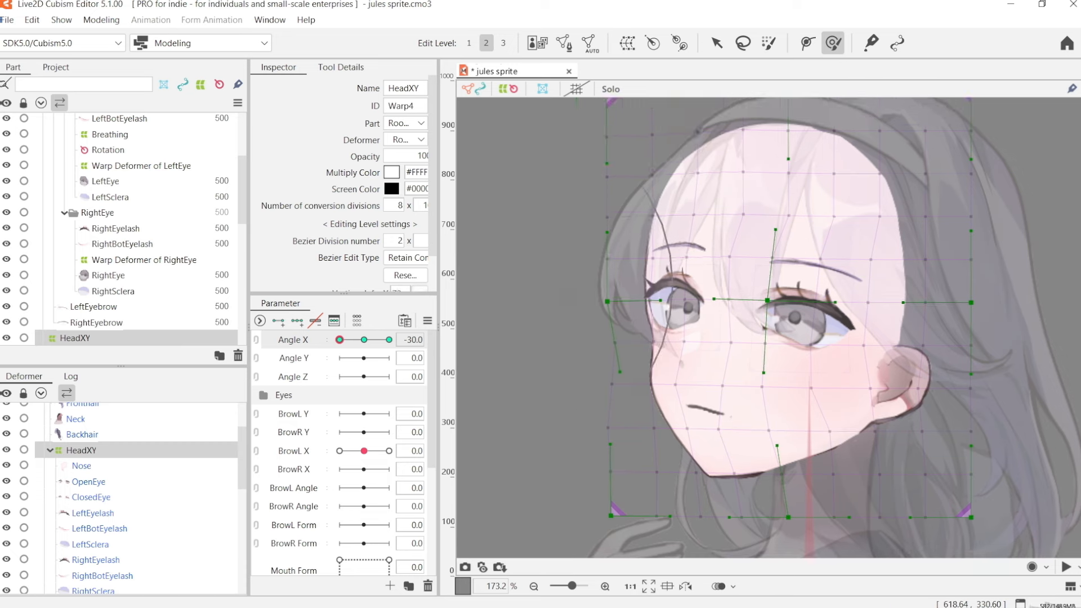
drag(485, 366, 450, 338)
mouse_move(611, 120)
mouse_down()
mouse_move(600, 152)
mouse_move(561, 104)
mouse_up()
Add three keys to Angle Y on HeadXY and brush the grid downward at -30 for the looking-down pose
click(363, 339)
click(296, 321)
drag(364, 358, 339, 358)
drag(649, 241, 579, 256)
drag(580, 256, 580, 262)
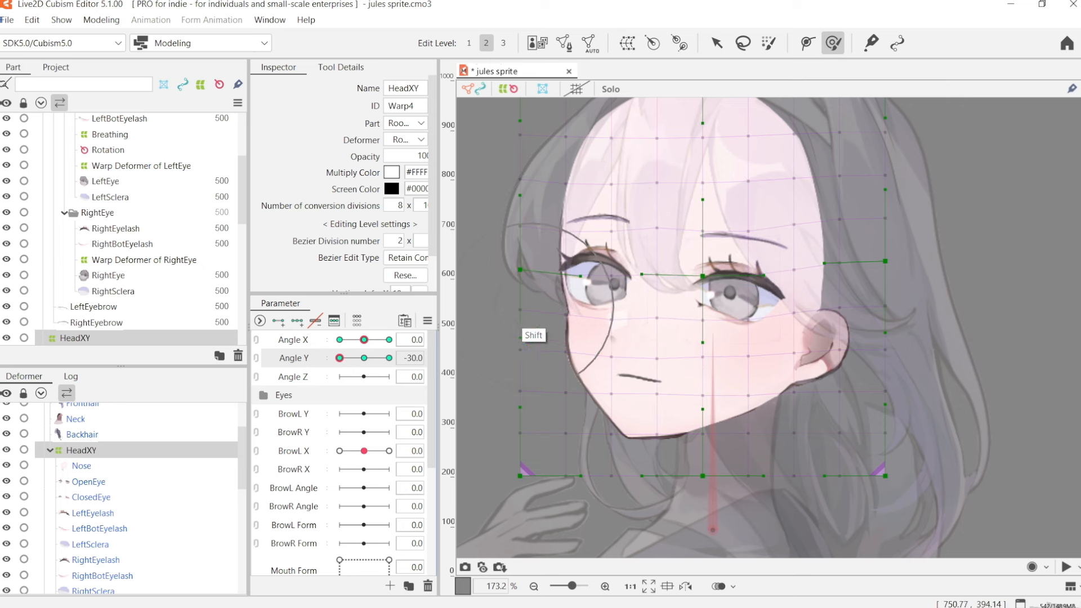
mouse_move(355, 358)
mouse_down()
mouse_move(339, 358)
mouse_move(373, 358)
mouse_move(339, 358)
mouse_up()
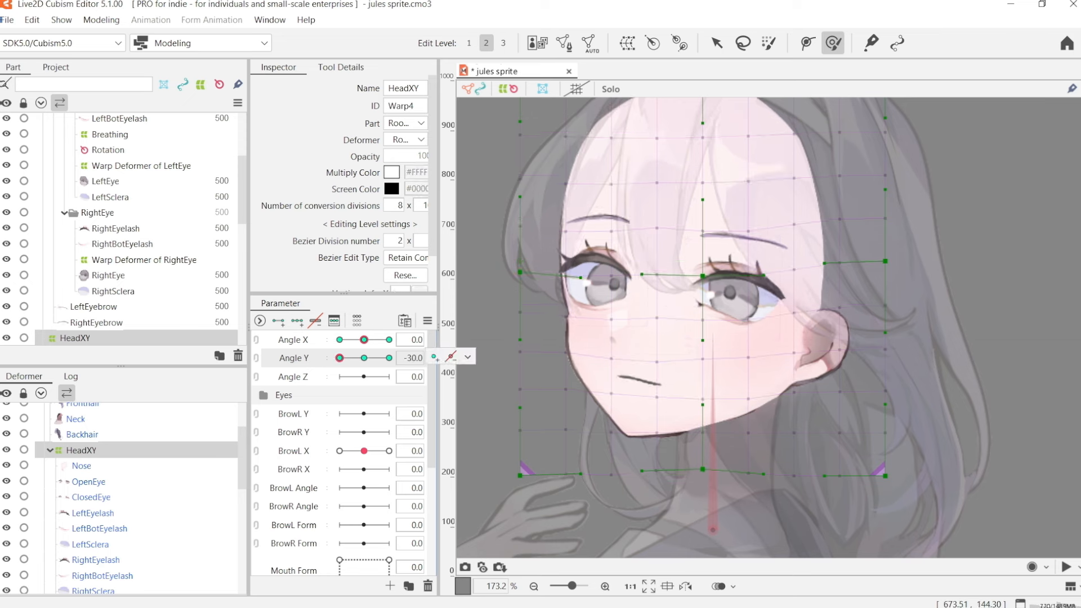
drag(612, 391, 614, 397)
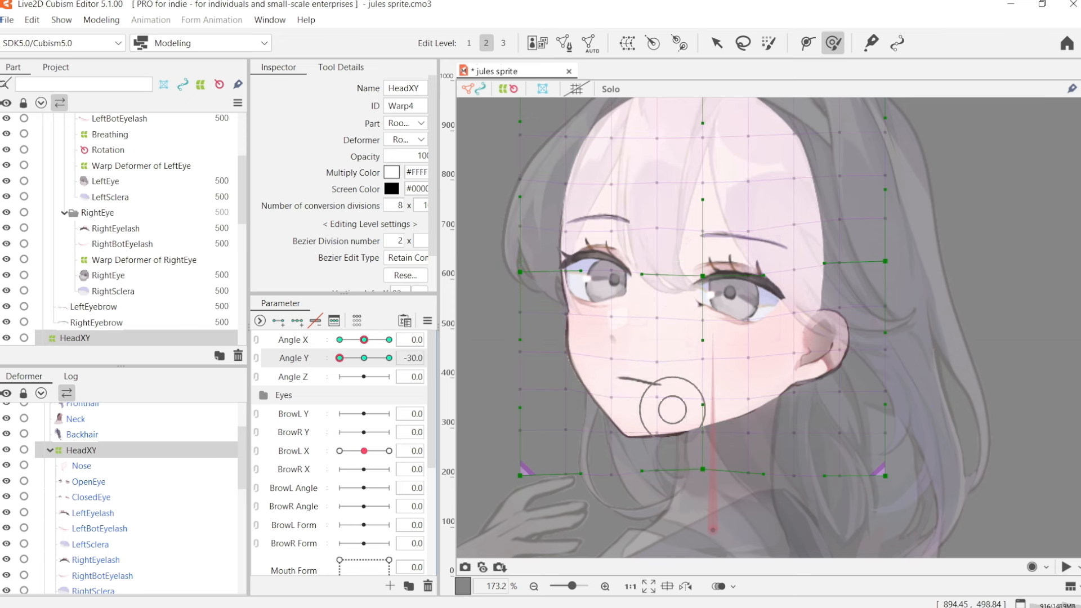
mouse_move(339, 357)
mouse_down()
mouse_move(365, 358)
mouse_move(340, 358)
mouse_up()
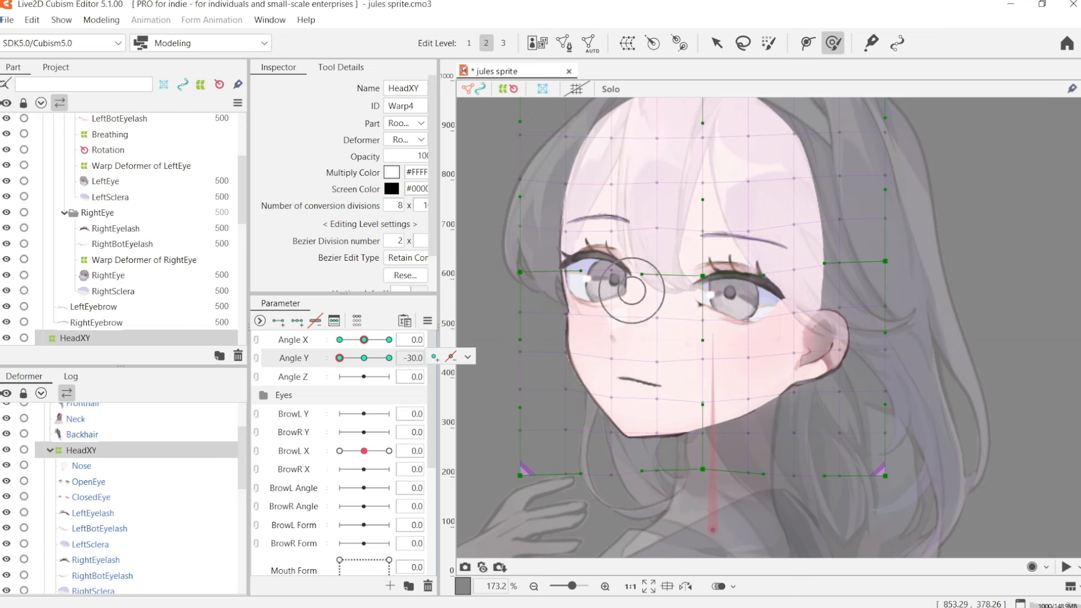
Shift and brush the HeadXY grid upward at Angle Y 30 for the looking-up pose, and recheck the -30 pose
click(717, 43)
drag(691, 264, 691, 270)
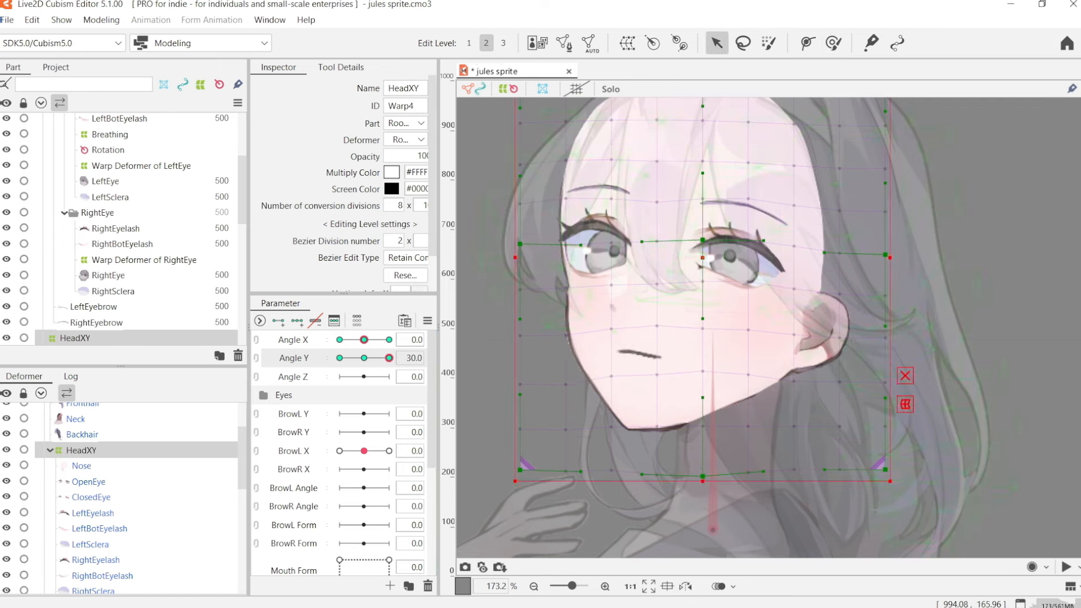
key(b)
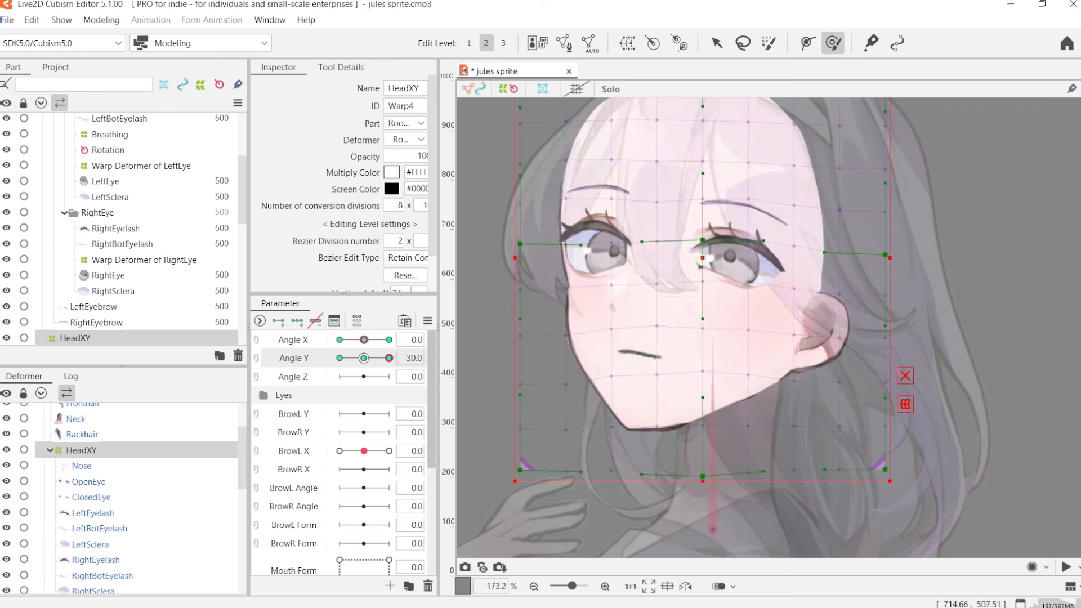
drag(664, 324, 664, 337)
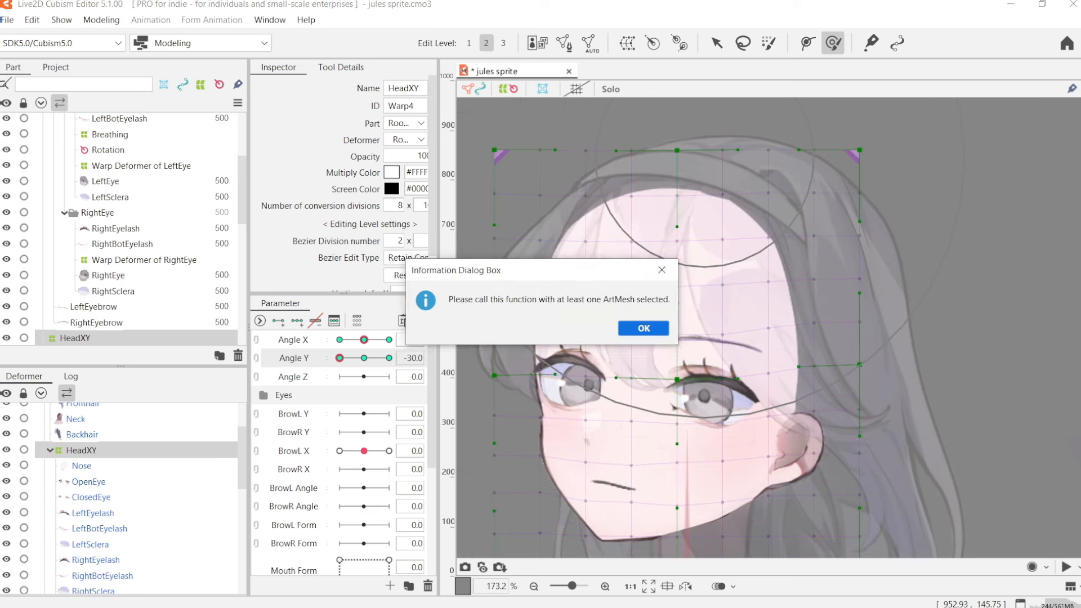
key(Return)
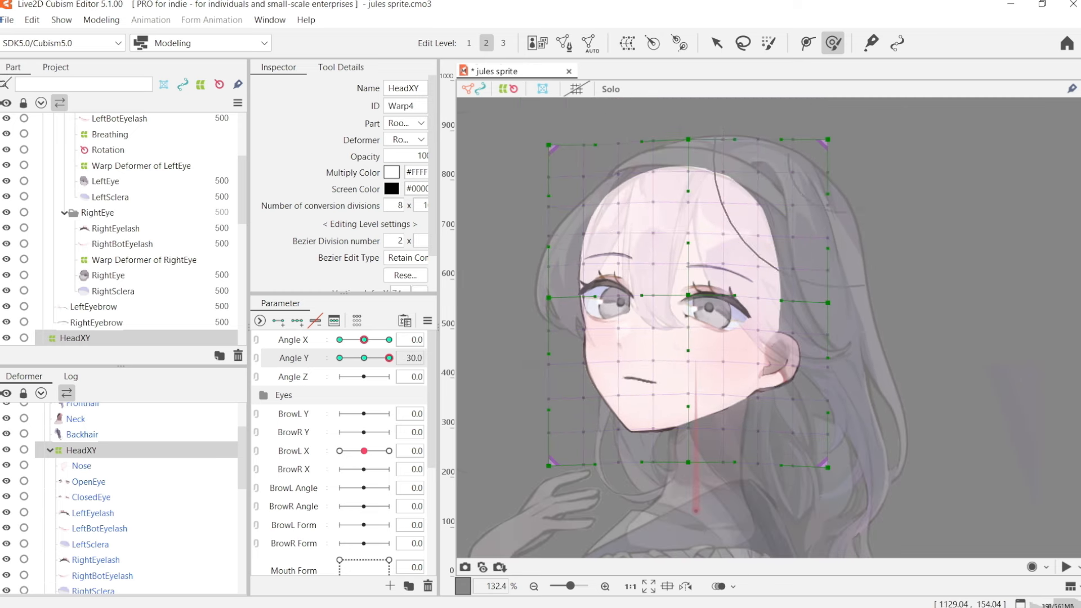
mouse_move(363, 357)
mouse_down()
mouse_move(388, 357)
mouse_move(340, 357)
mouse_up()
drag(652, 334, 630, 296)
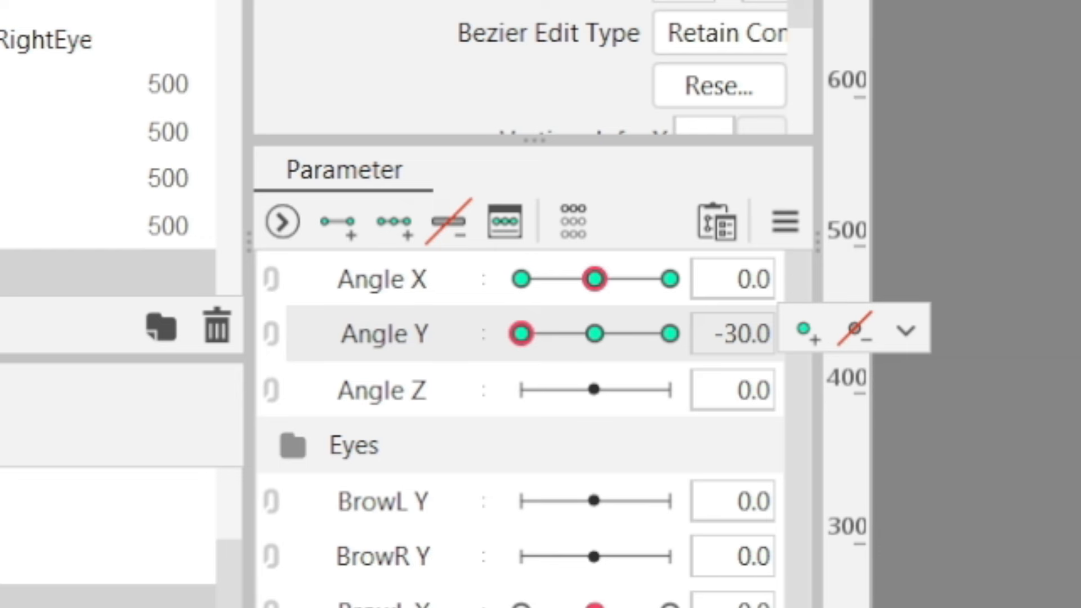
Link Angle X with Angle Y and synthesize all four corner keyforms for the selected object
click(271, 279)
click(785, 221)
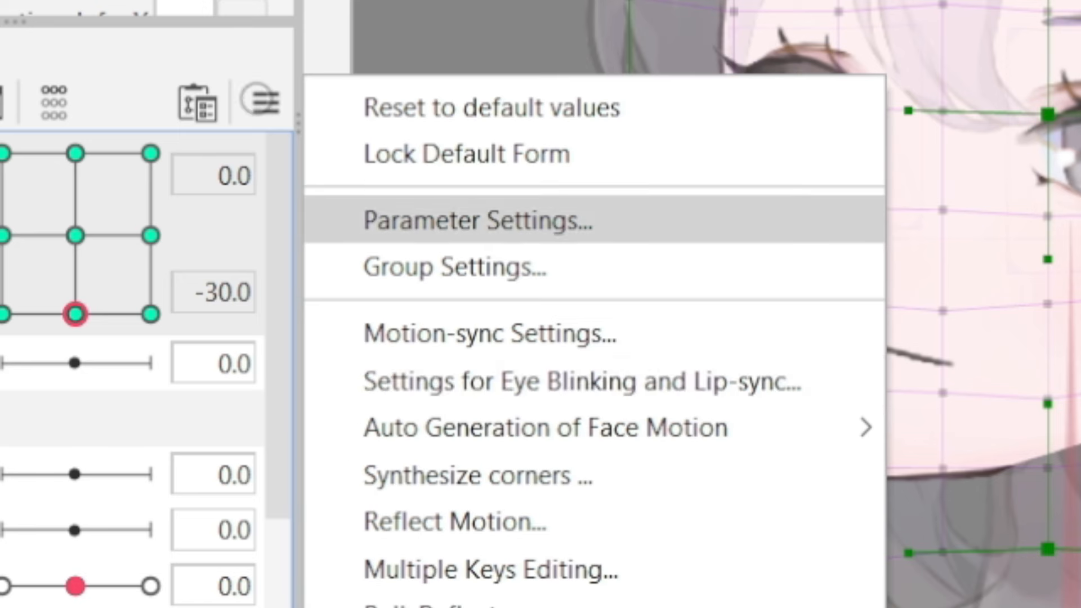
click(494, 478)
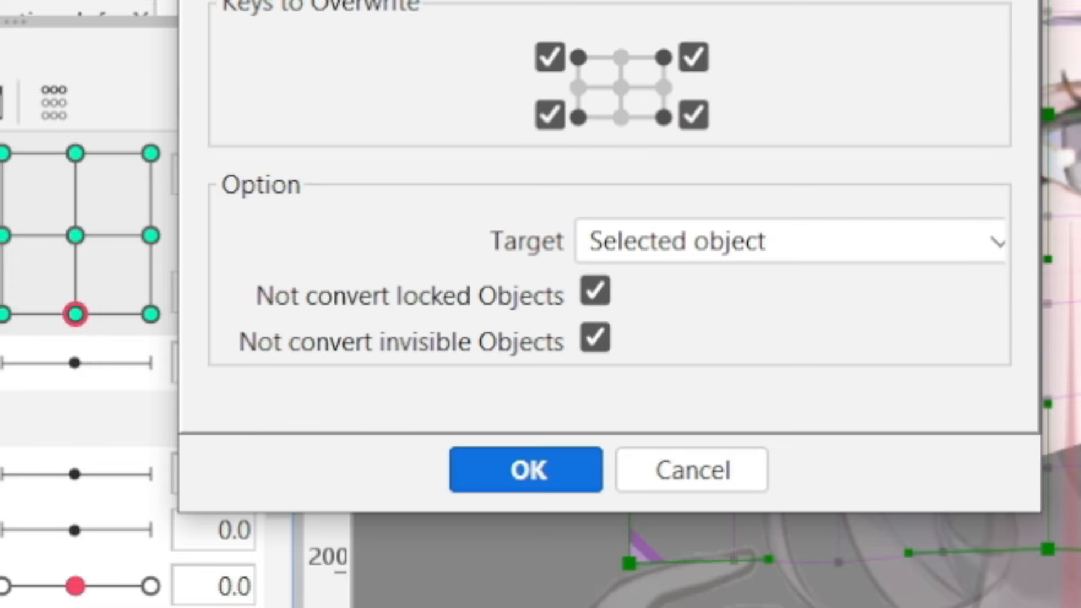
click(509, 483)
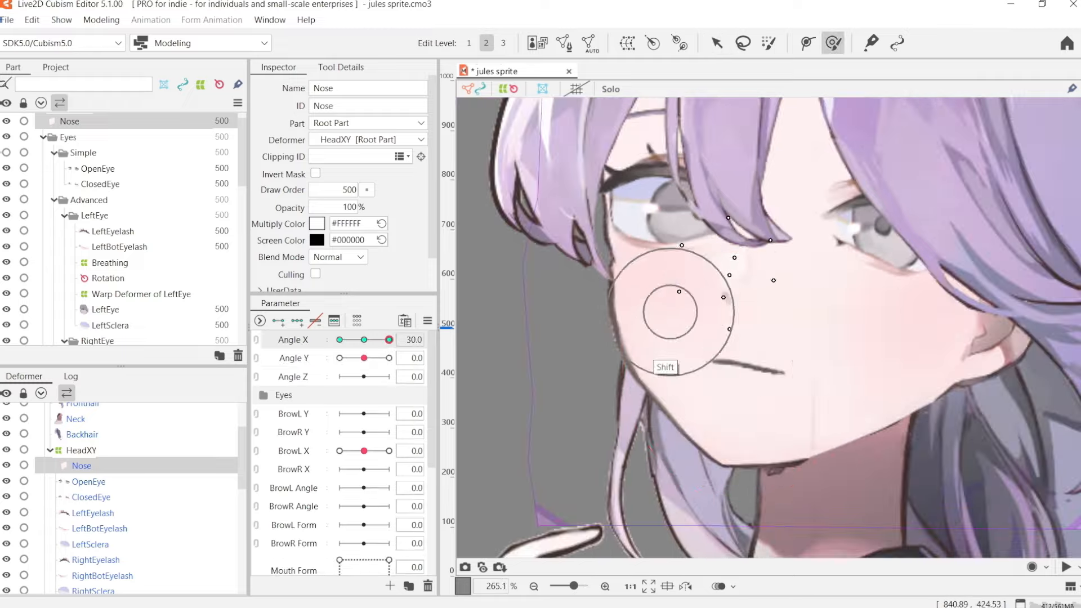
Turn off Solo view for Fronthair and create a parent warp deformer for it
key(b)
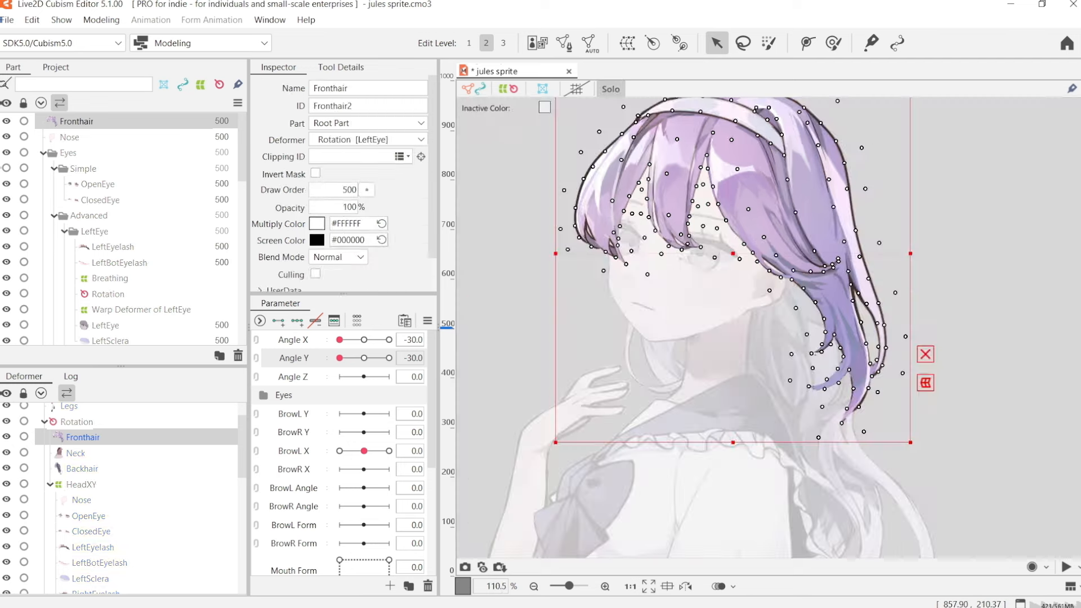
click(610, 89)
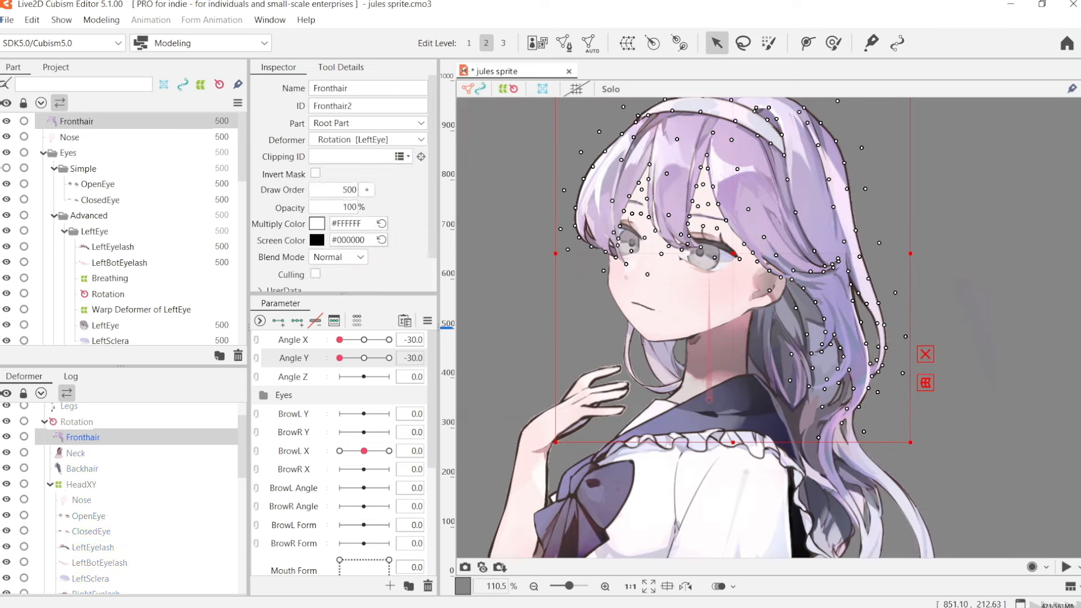
click(627, 43)
click(384, 389)
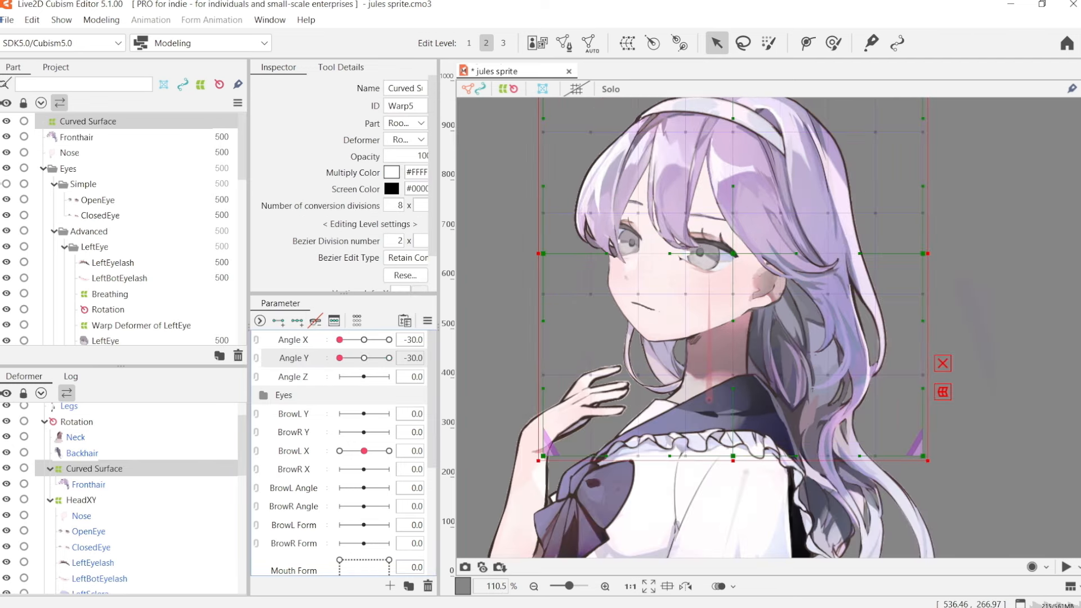
Add three keys to Angle X on the front hair's warp deformer, reset the parameters, and brush its grid at Angle X -30
click(292, 339)
click(297, 321)
click(427, 320)
click(467, 338)
click(339, 339)
click(832, 43)
mouse_move(737, 279)
mouse_down()
mouse_move(712, 279)
mouse_move(680, 305)
mouse_up()
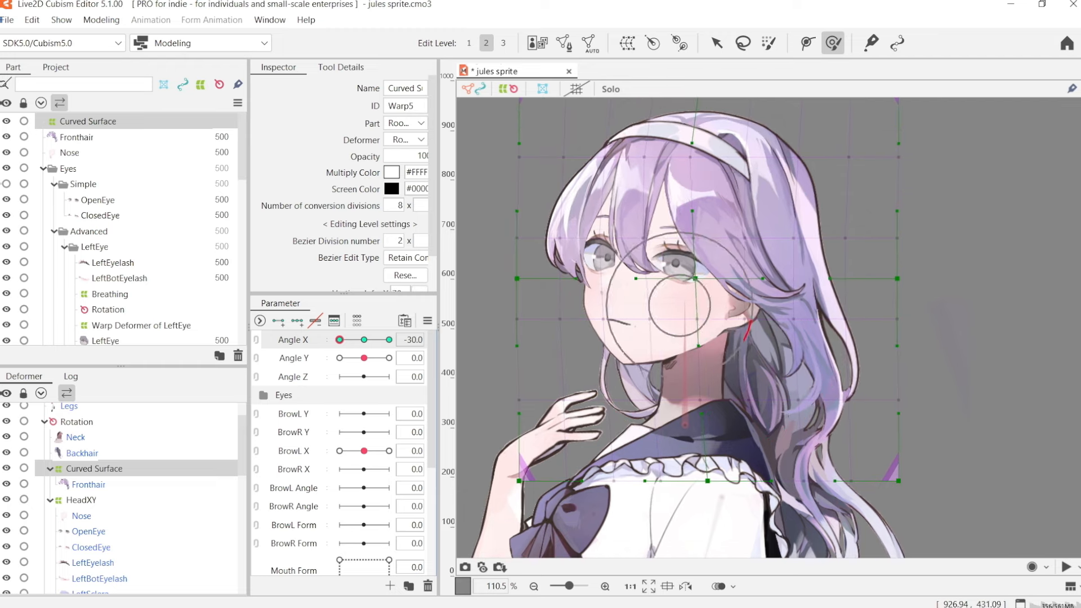
scroll(763, 337, down, 3)
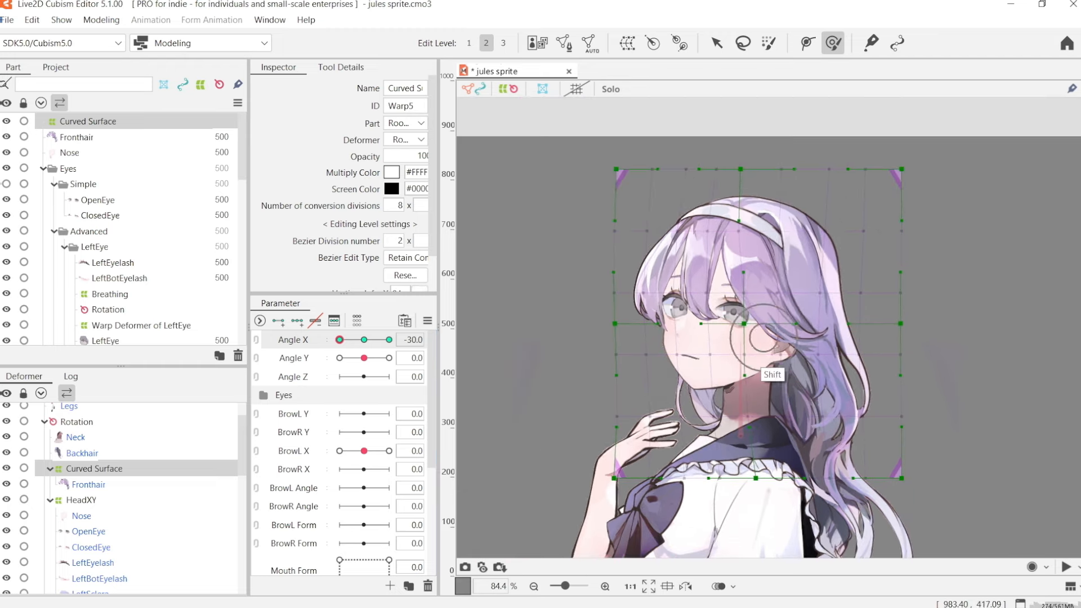
Return Angle X to 0, add three keys to Angle Y on the front hair's warp deformer, and set Angle Y to 30
click(716, 43)
click(364, 339)
click(293, 358)
click(296, 320)
key(b)
drag(364, 358, 389, 358)
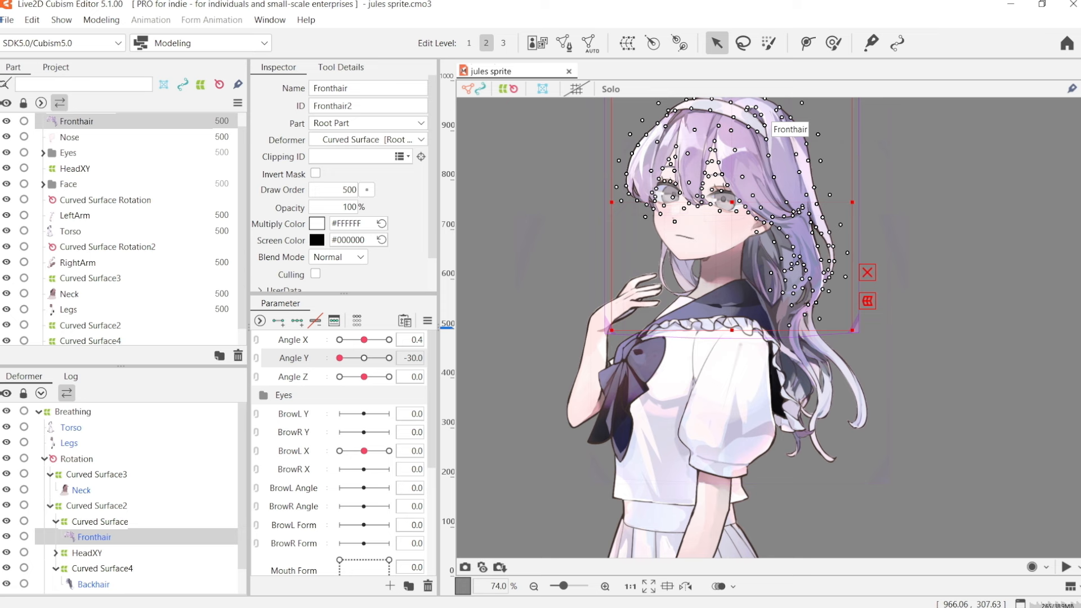
Check Fronthair alone in Solo view and select the Backhair mesh
key(s)
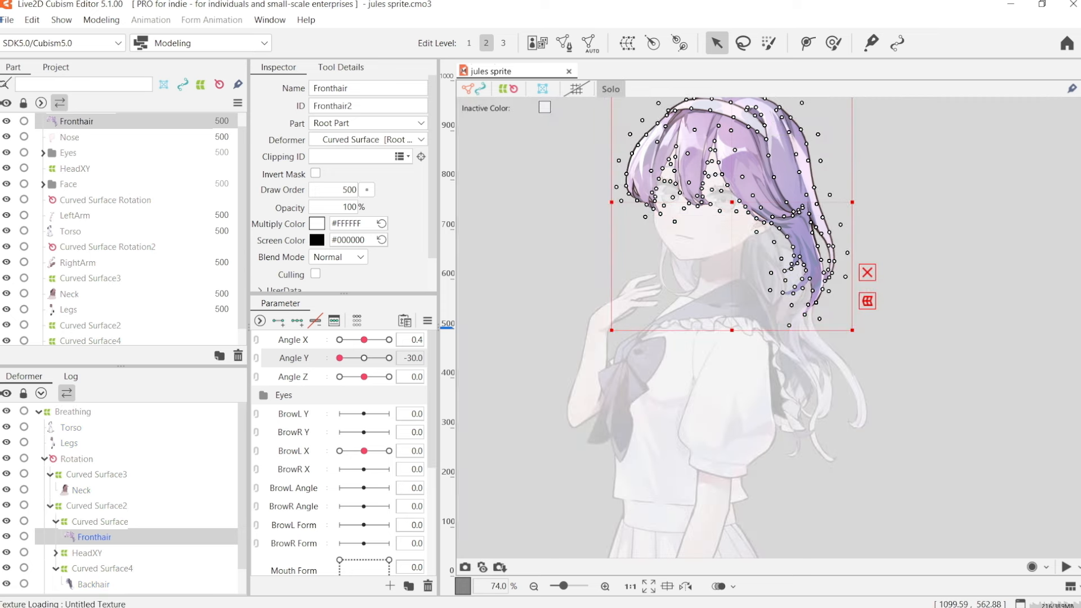
key(s)
click(828, 344)
mouse_move(431, 398)
mouse_down()
mouse_move(432, 506)
mouse_move(431, 398)
mouse_up()
Create a parameter folder named Hair at the top of the parameter list, above Angle X
click(263, 394)
click(263, 395)
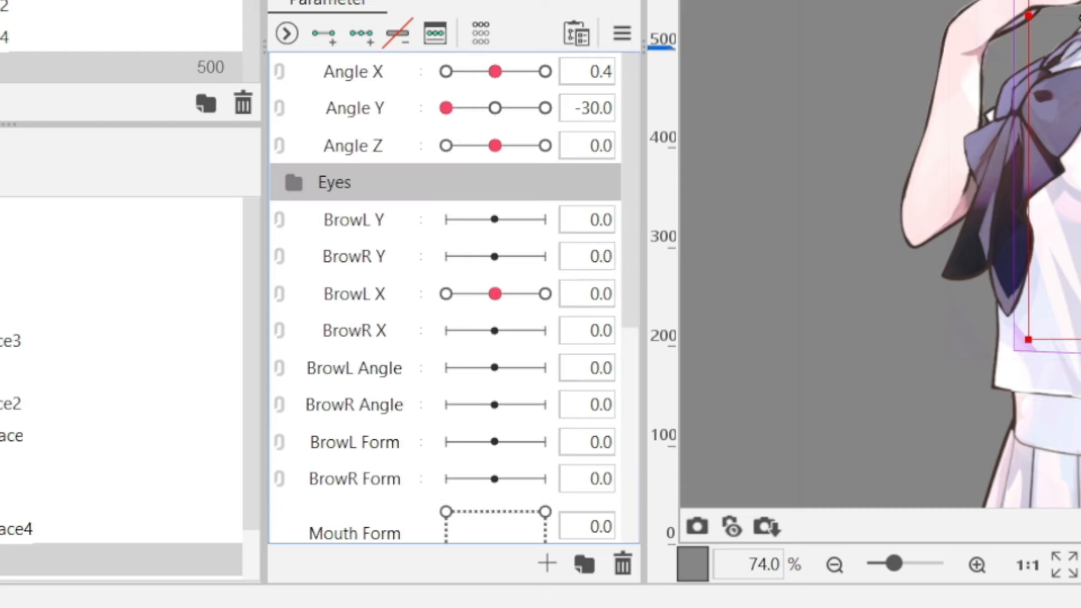
click(362, 152)
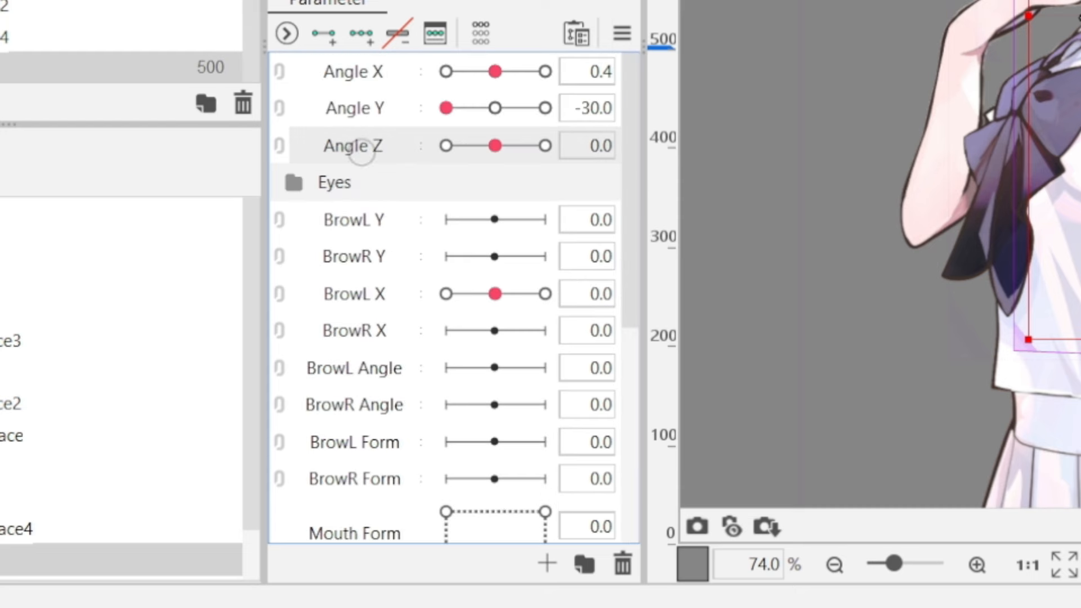
click(390, 70)
click(584, 563)
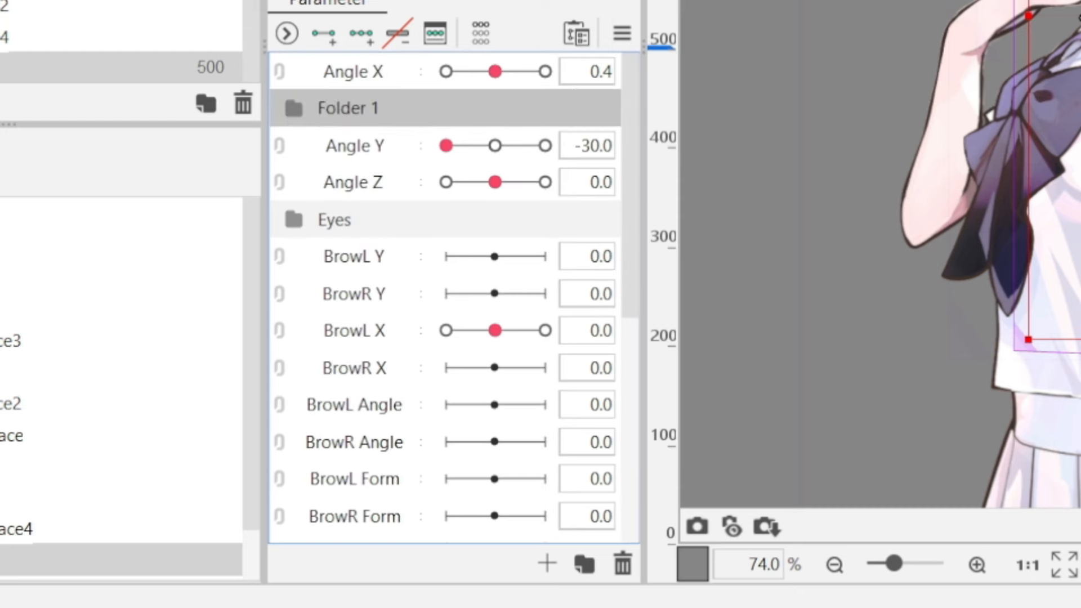
text(Hair)
key(Return)
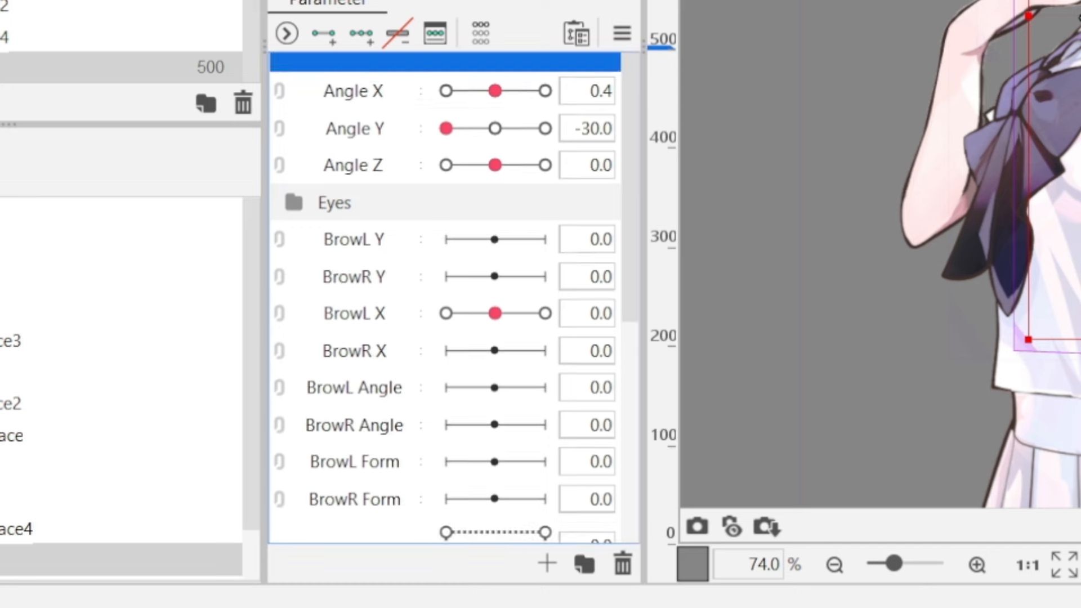
Create a parameter named Hairsway1 in the Hair folder and duplicate it
click(547, 563)
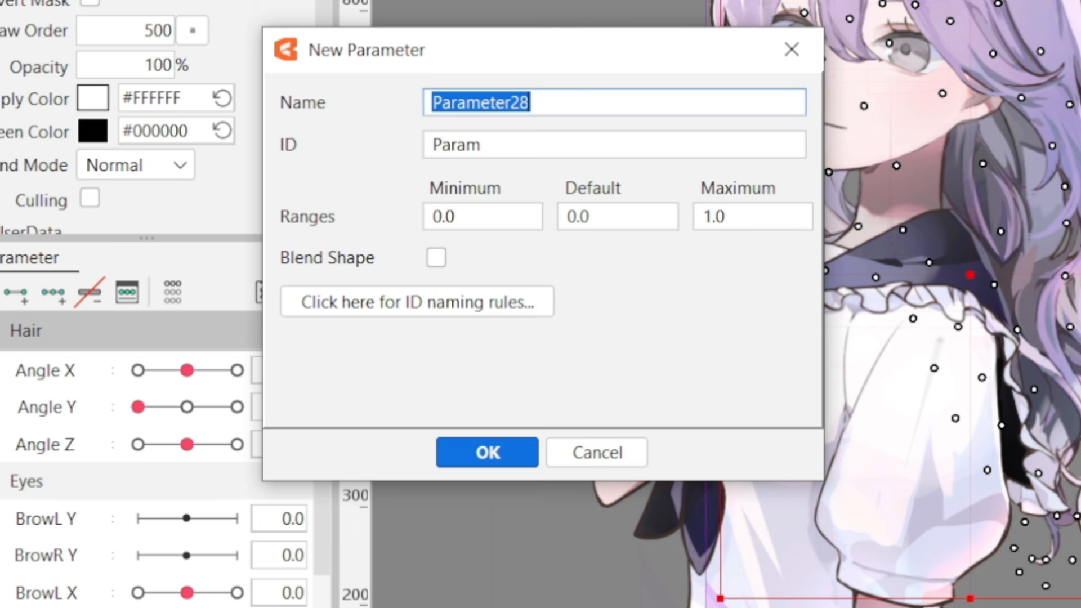
text(Hairsway1)
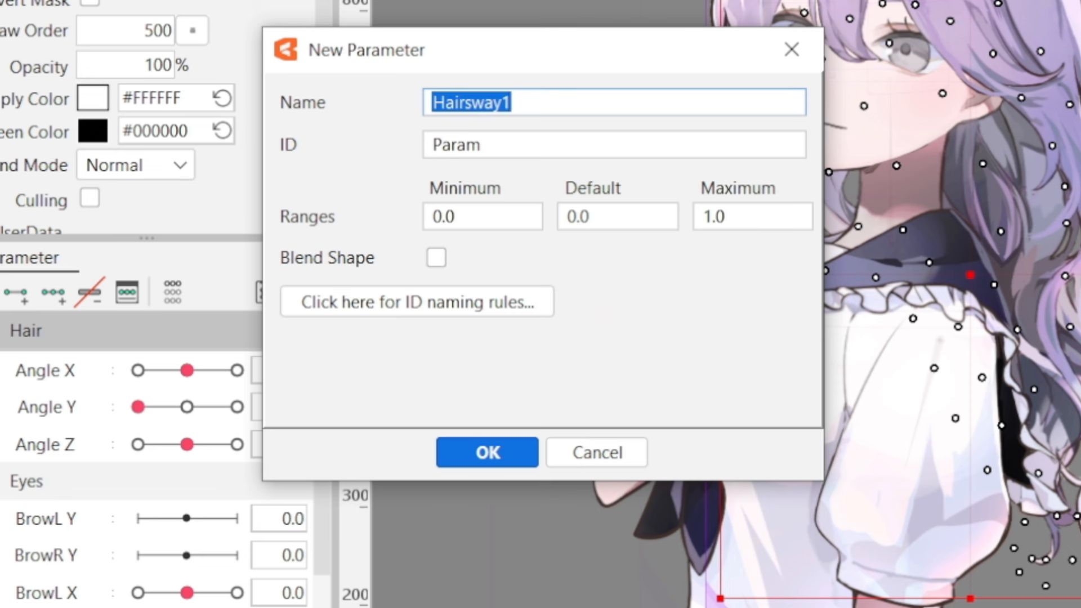
key(Return)
right_click(60, 381)
click(174, 466)
Rename the duplicated hair parameter to Hairsway2
right_click(67, 400)
click(169, 420)
right_click(56, 403)
click(160, 424)
click(509, 103)
key(BackSpace)
text(2)
click(487, 452)
Duplicate Hairsway2 and rename the copy to Hairsway3
right_click(72, 397)
click(174, 477)
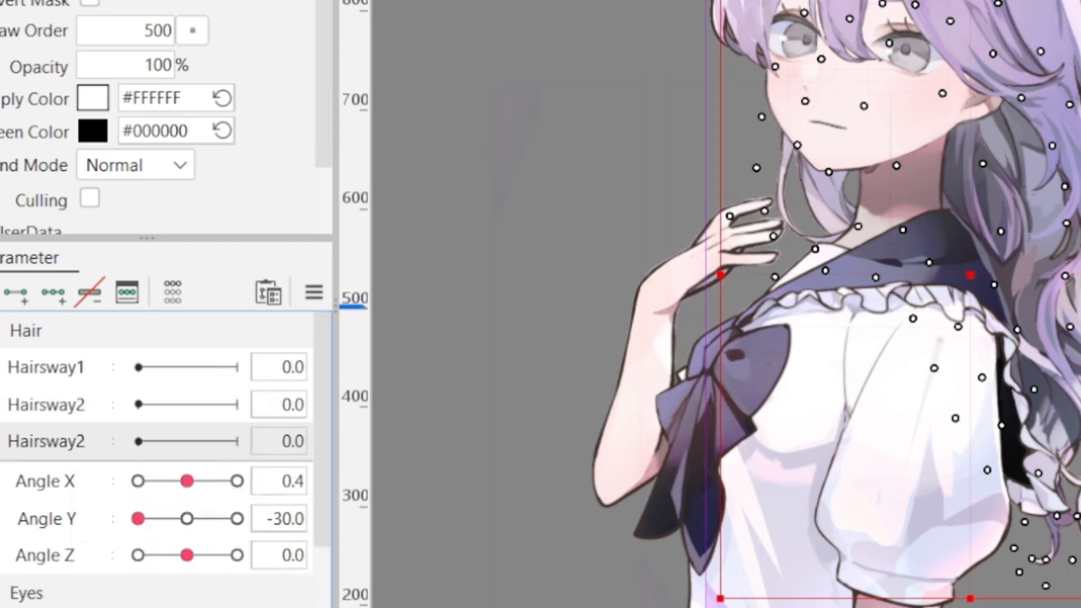
right_click(72, 444)
click(161, 473)
click(509, 102)
key(BackSpace)
text(3)
click(487, 452)
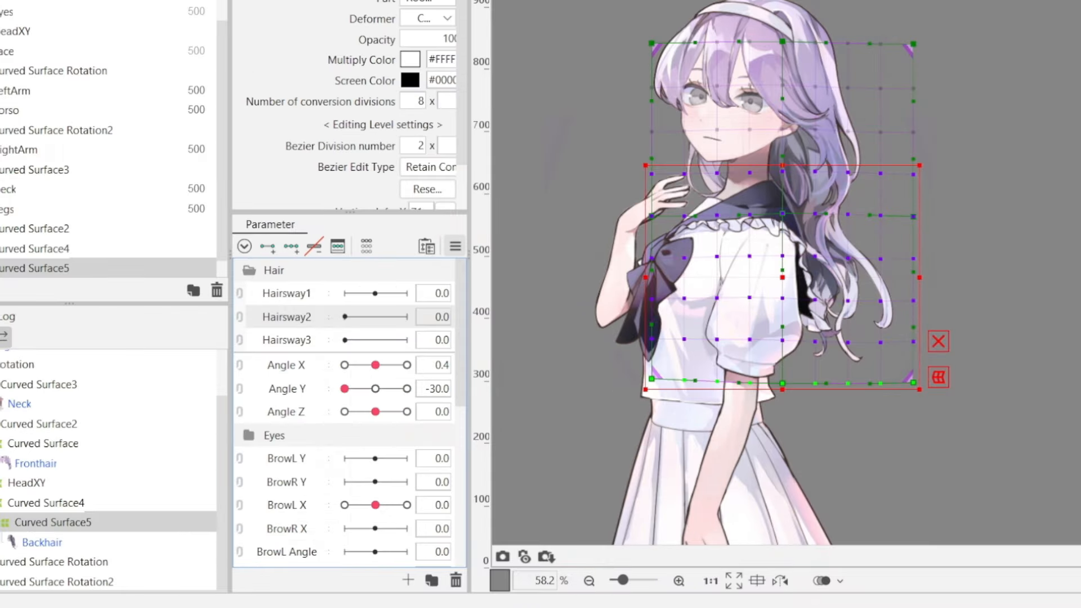
Set the minimum value of the Hairsway parameters to -1.0 in Parameter Settings
click(454, 246)
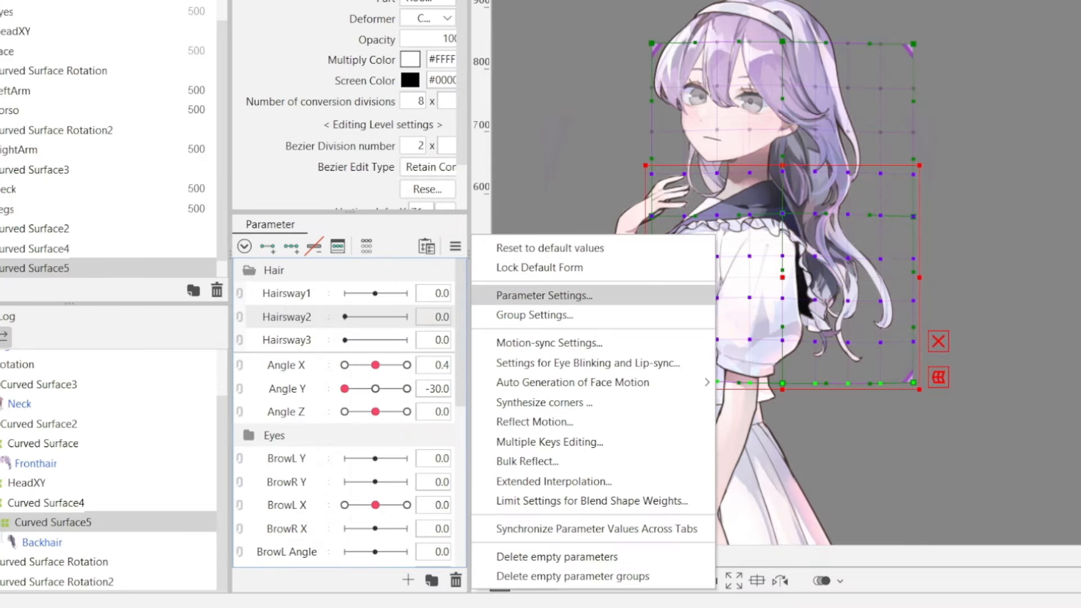
click(540, 294)
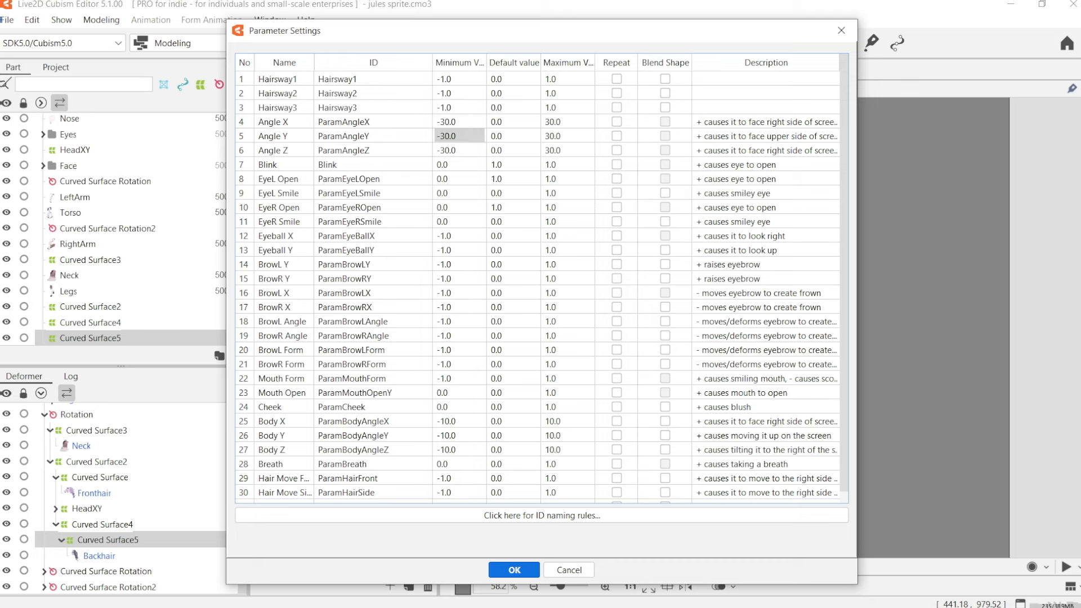
click(513, 569)
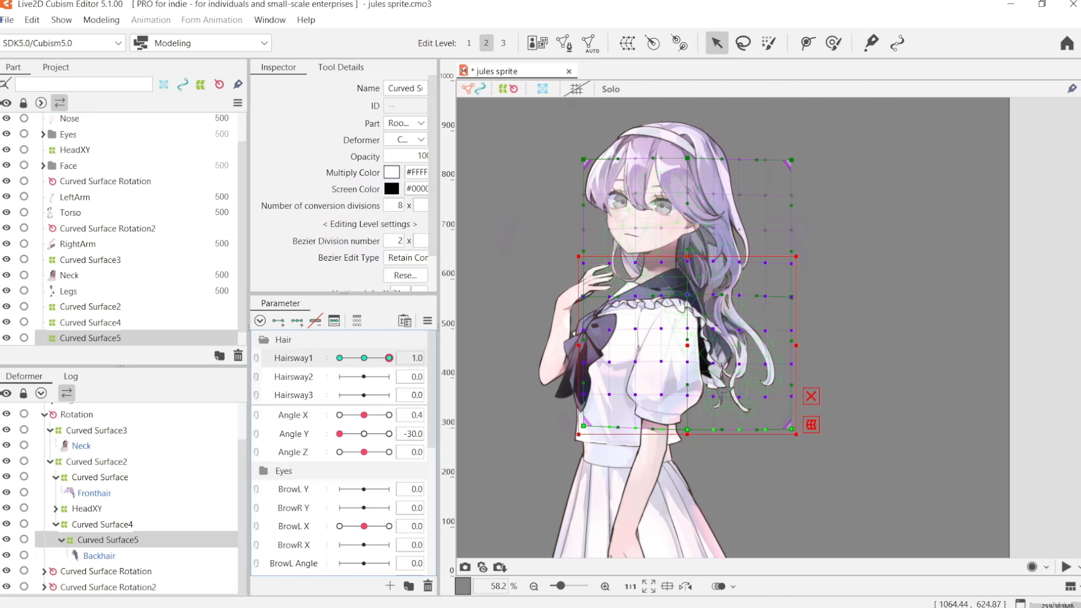
Rotate the lower grid points of Curved Surface5 counterclockwise at Hairsway1 1.0 with the Temporary deform tool, checking against the onion skin
key(ctrl+t)
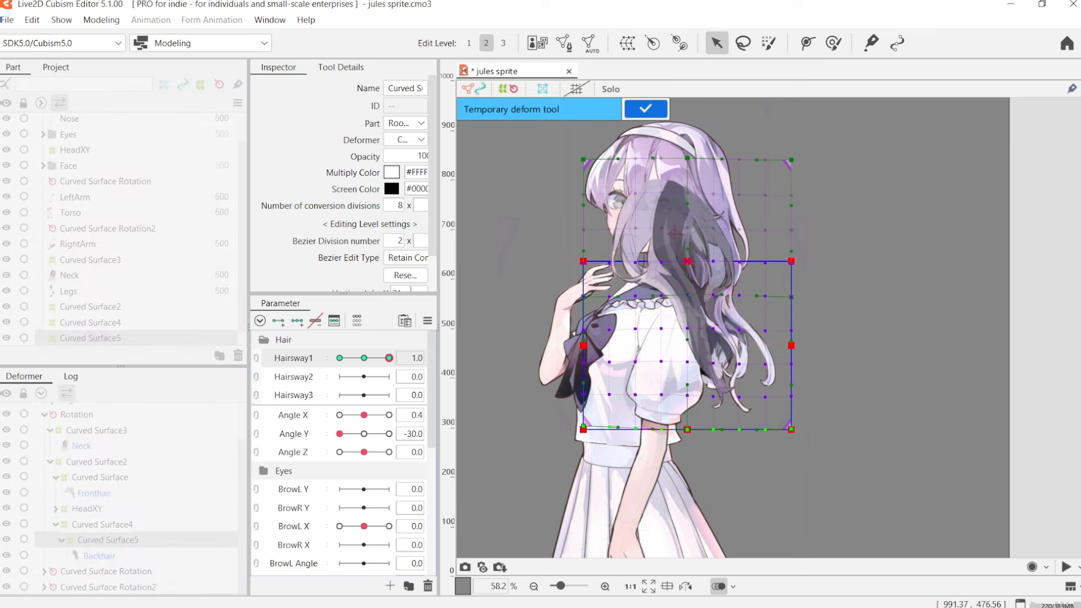
drag(805, 442, 821, 430)
key(o)
key(o)
key(o)
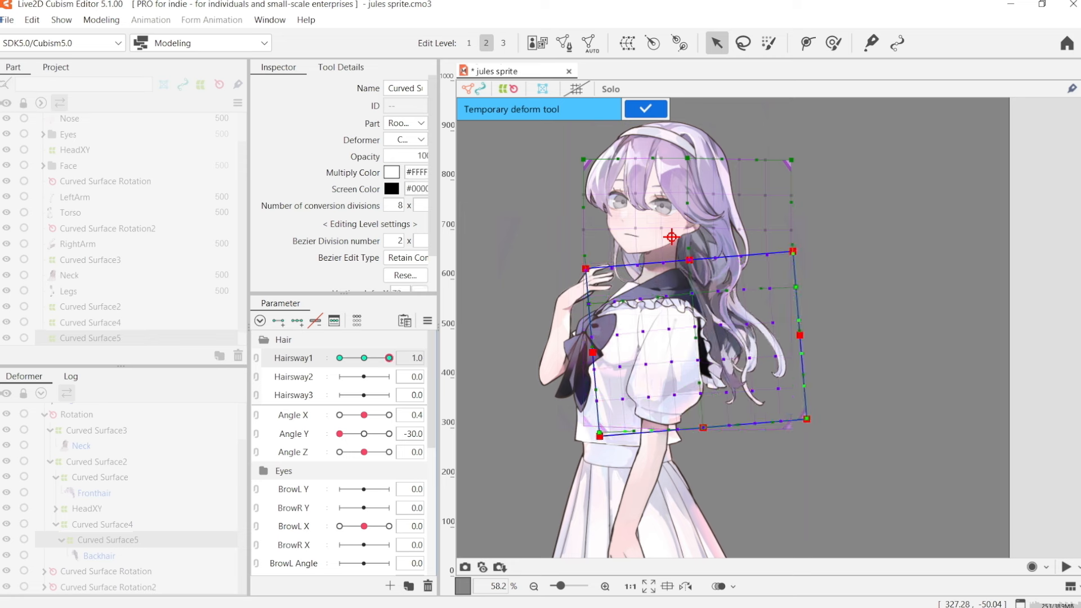
Rotate the lower grid points of Curved Surface5 clockwise at Hairsway1 -1.0 around a pivot near the neck
drag(389, 358, 339, 358)
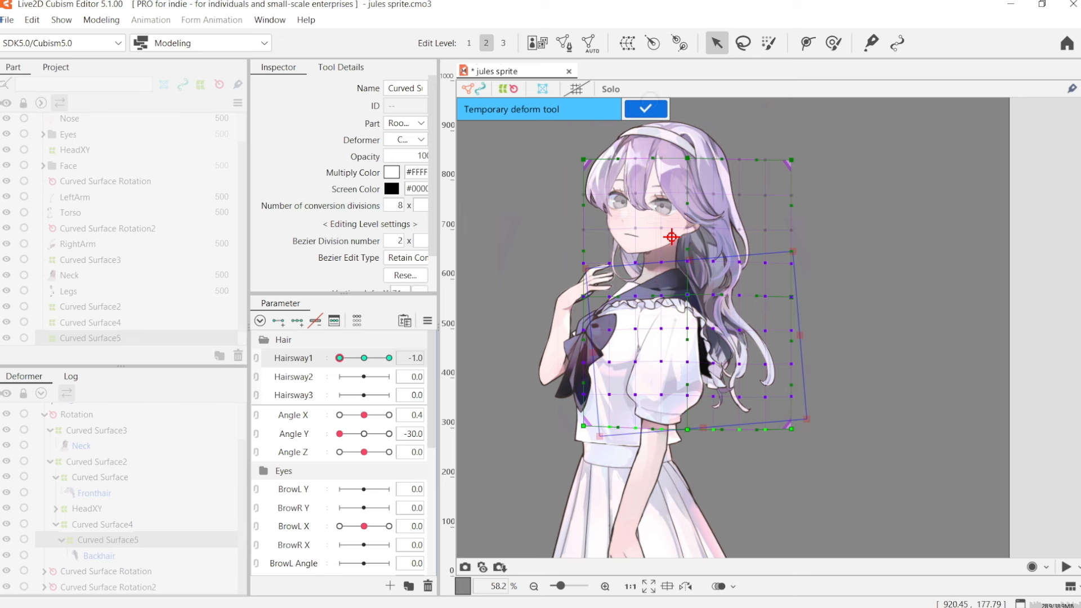
key(Return)
key(ctrl+t)
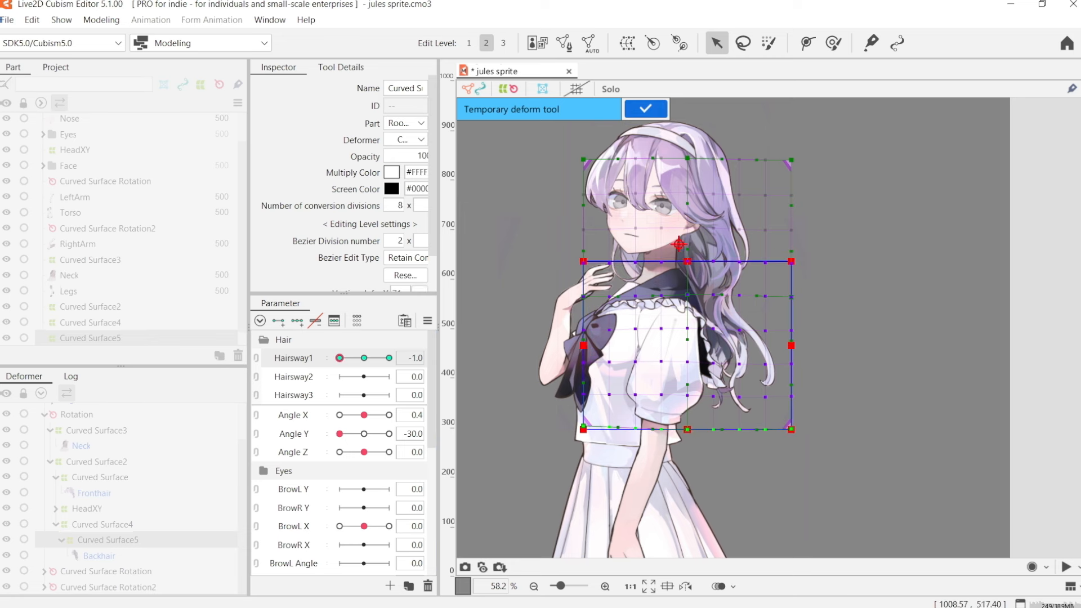
drag(679, 244, 674, 233)
drag(791, 429, 775, 438)
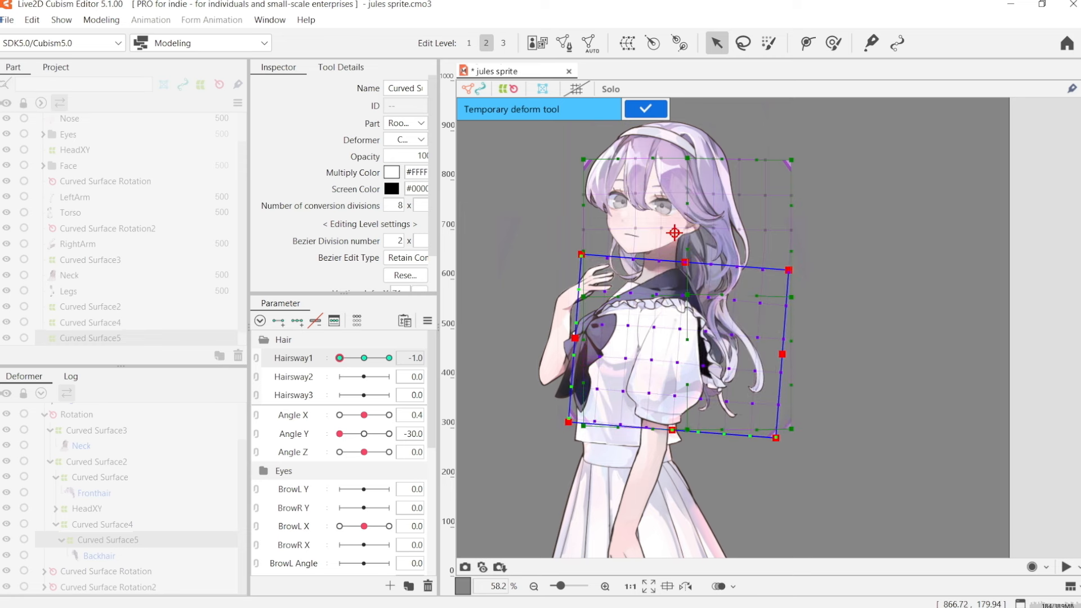
key(Return)
Create another parent warp deformer for Backhair
click(99, 555)
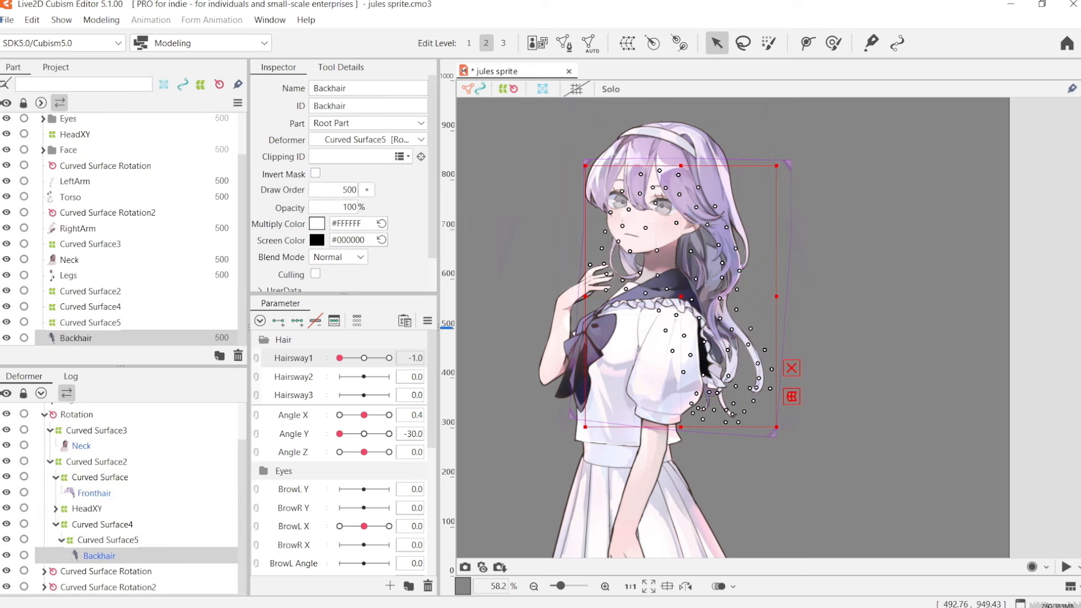
click(627, 43)
click(386, 390)
Select the lower grid points of Curved Surface6, add three keys to Hairsway2, and reset all parameters to default
drag(507, 311, 884, 550)
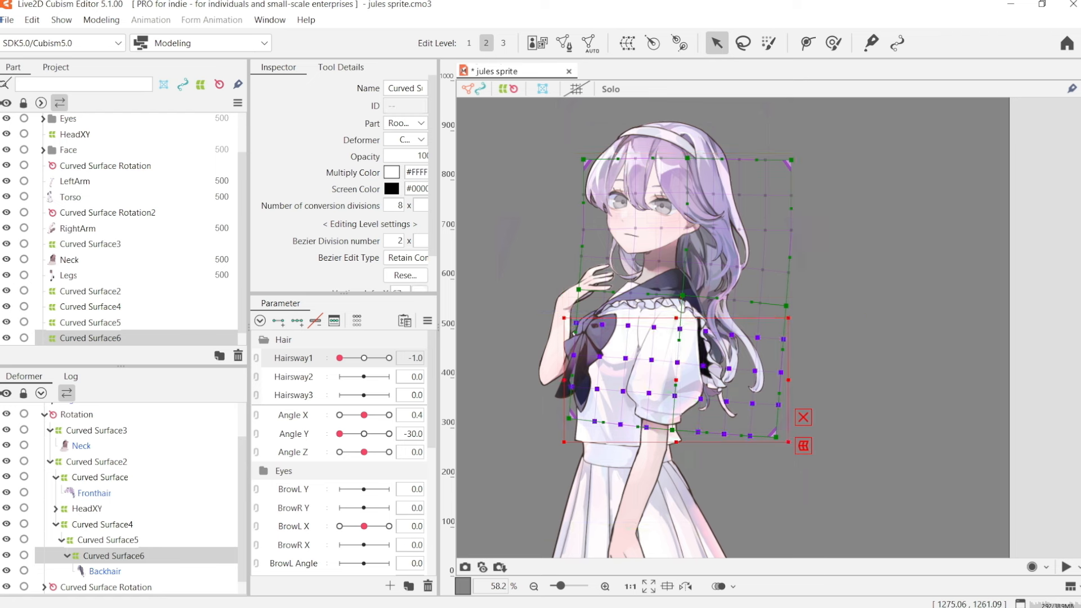
click(283, 377)
click(427, 320)
click(478, 319)
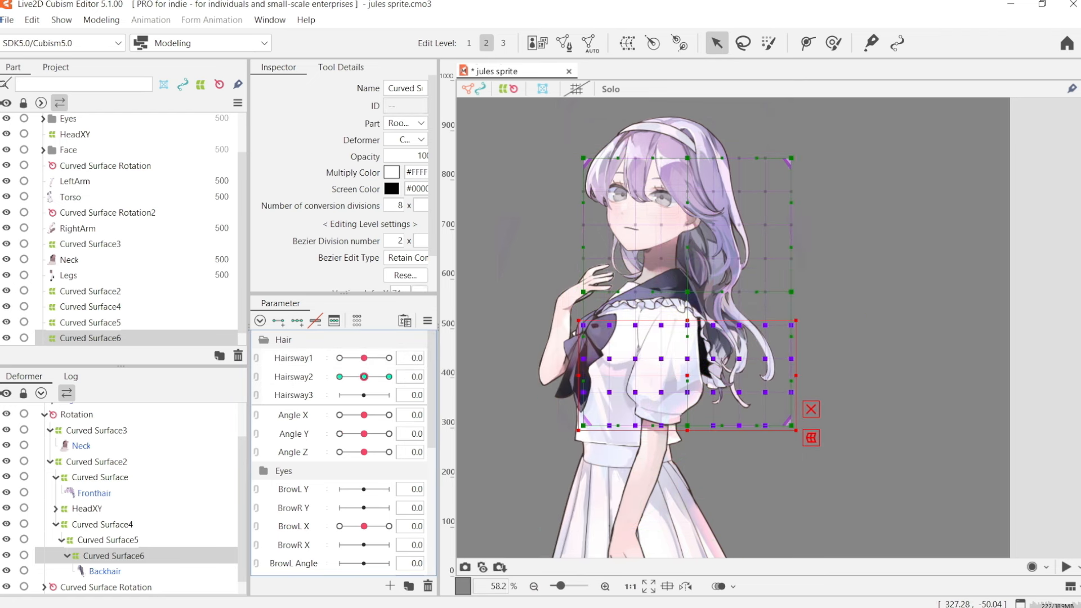
Rotate the selected lower points of Curved Surface6 counterclockwise at Hairsway2 1.0 with the Temporary deform tool
click(388, 376)
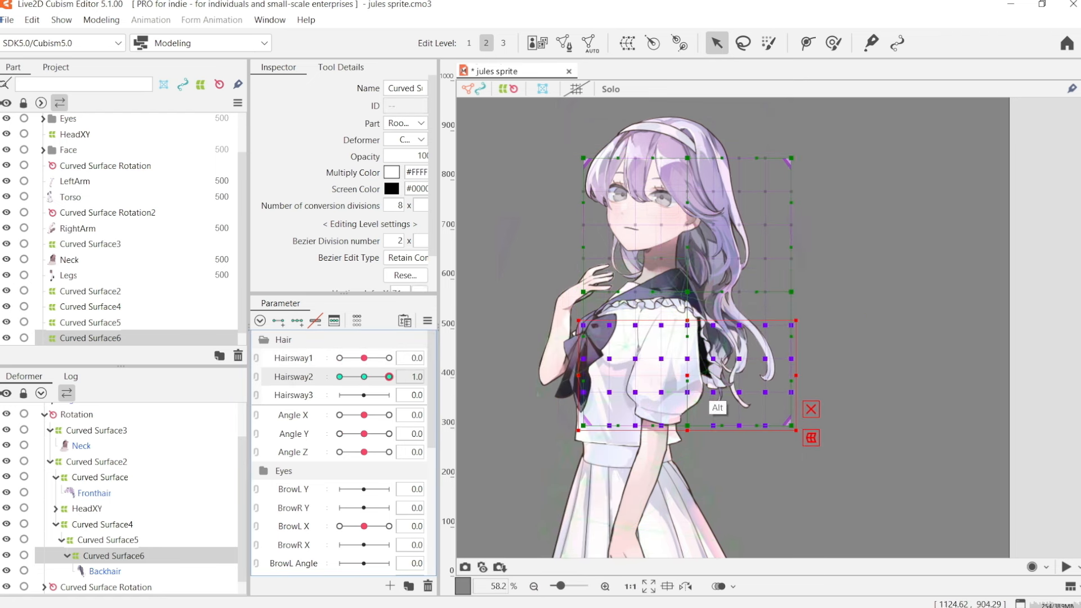
key(ctrl+t)
key(o)
drag(808, 338, 813, 317)
key(o)
key(o)
key(Return)
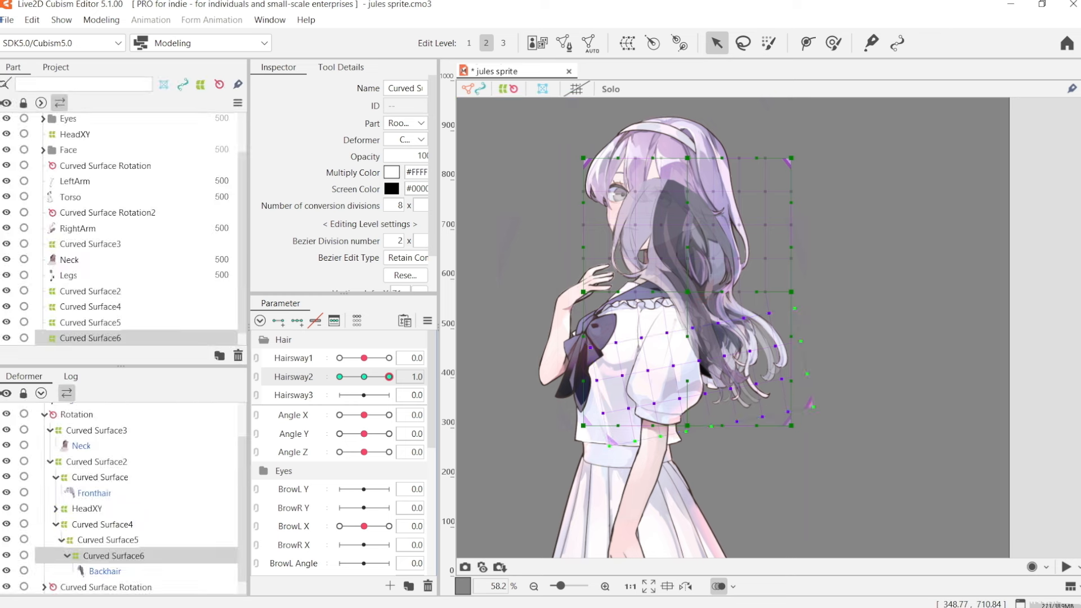
Rotate the lower points of Curved Surface6 clockwise at Hairsway2 -1.0 with the Temporary deform tool
click(340, 377)
key(ctrl+t)
drag(810, 321, 806, 339)
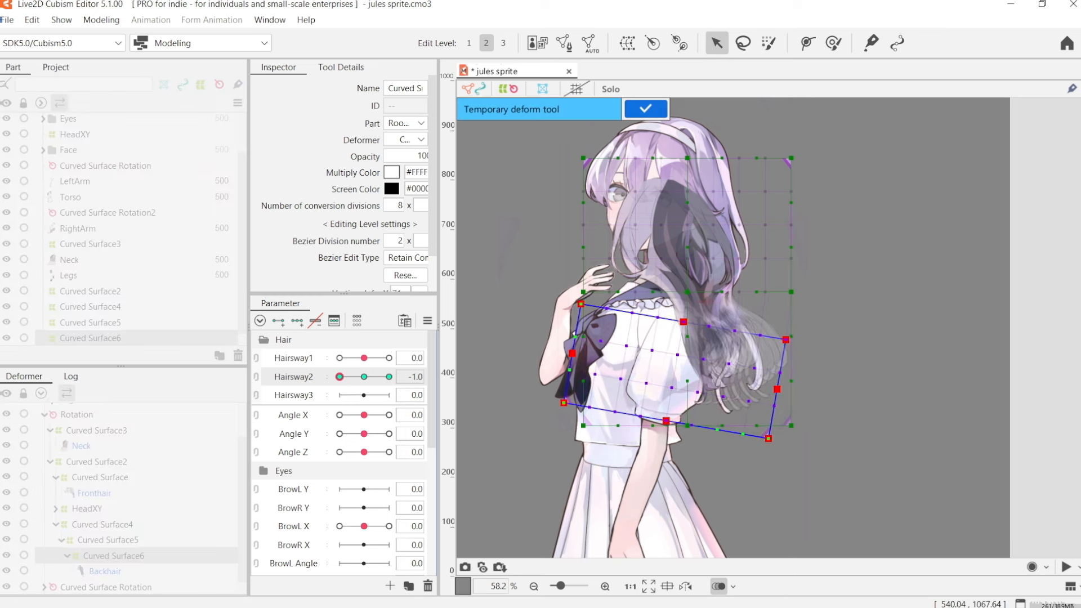
key(Return)
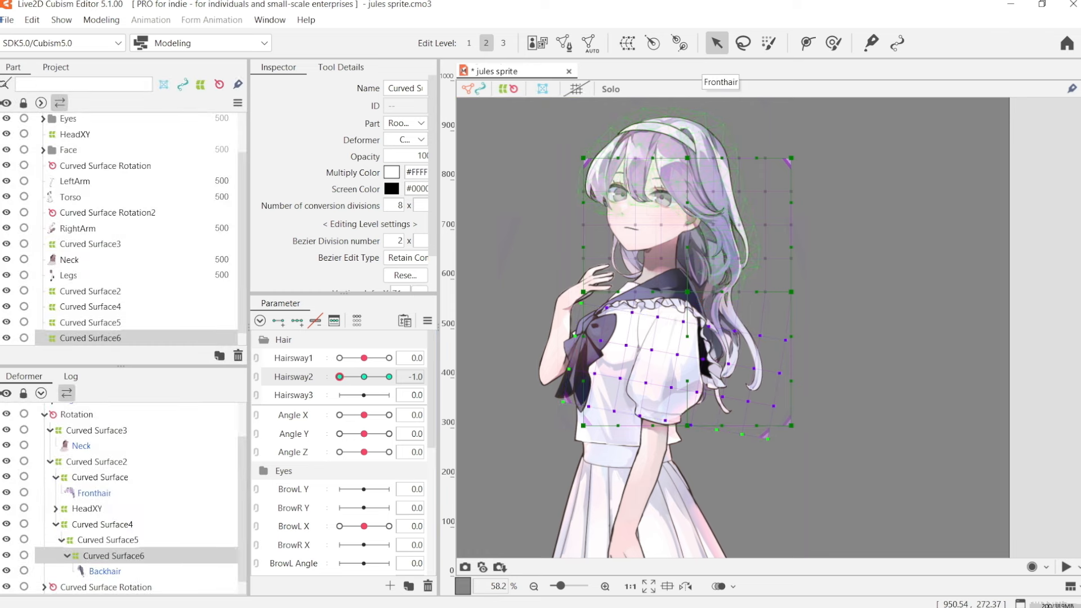
Isolate Backhair in Solo view and select the mesh vertices around the tips of its lower strands
scroll(736, 369, up, 3)
click(736, 368)
key(s)
drag(808, 315, 808, 293)
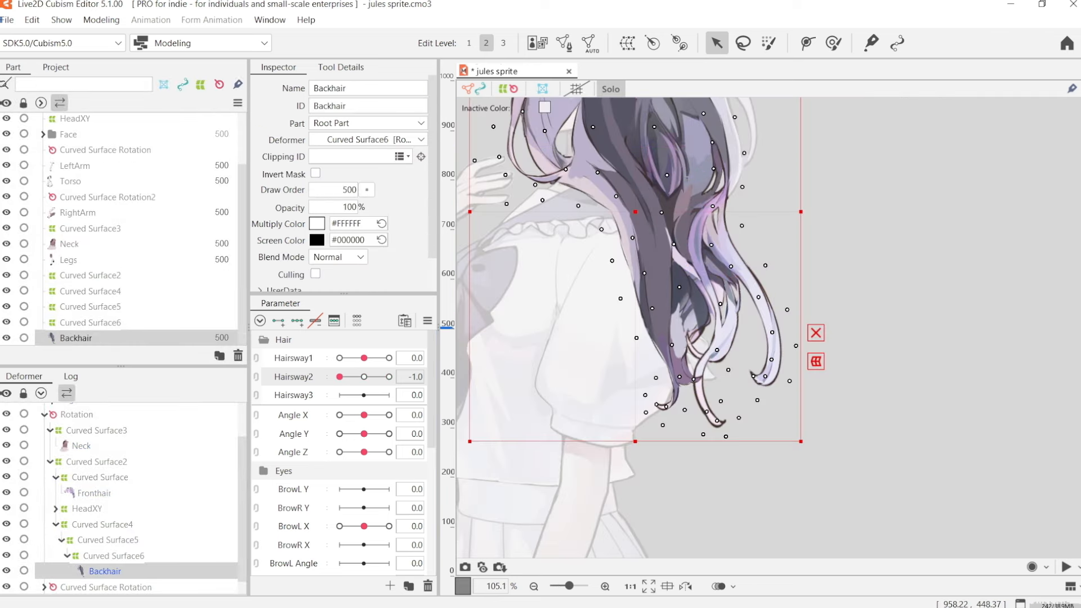
drag(763, 487, 763, 488)
scroll(730, 397, up, 8)
scroll(730, 397, down, 4)
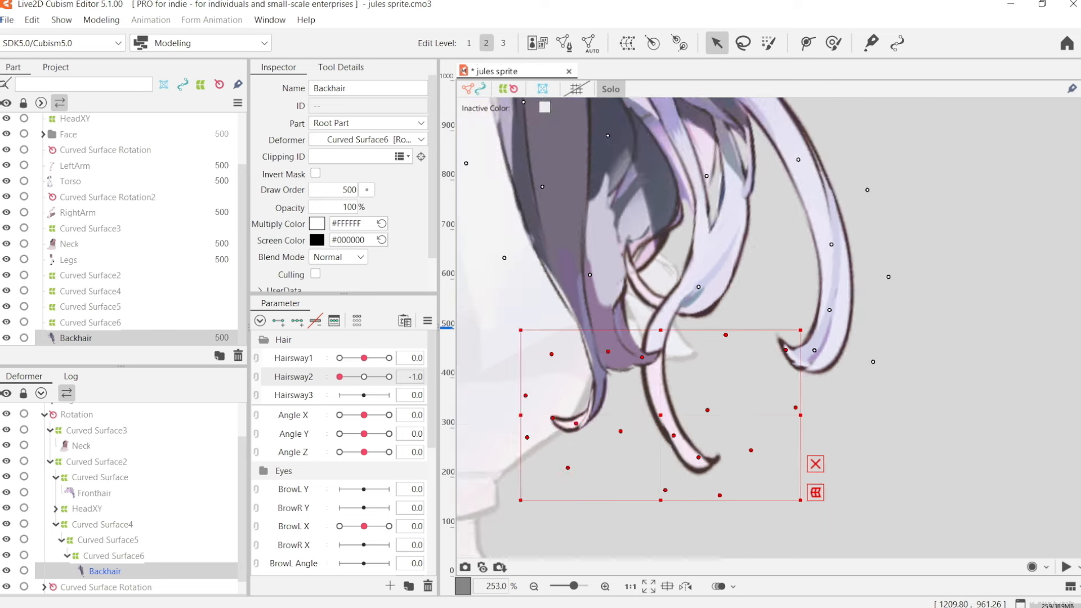
scroll(663, 393, down, 4)
click(743, 43)
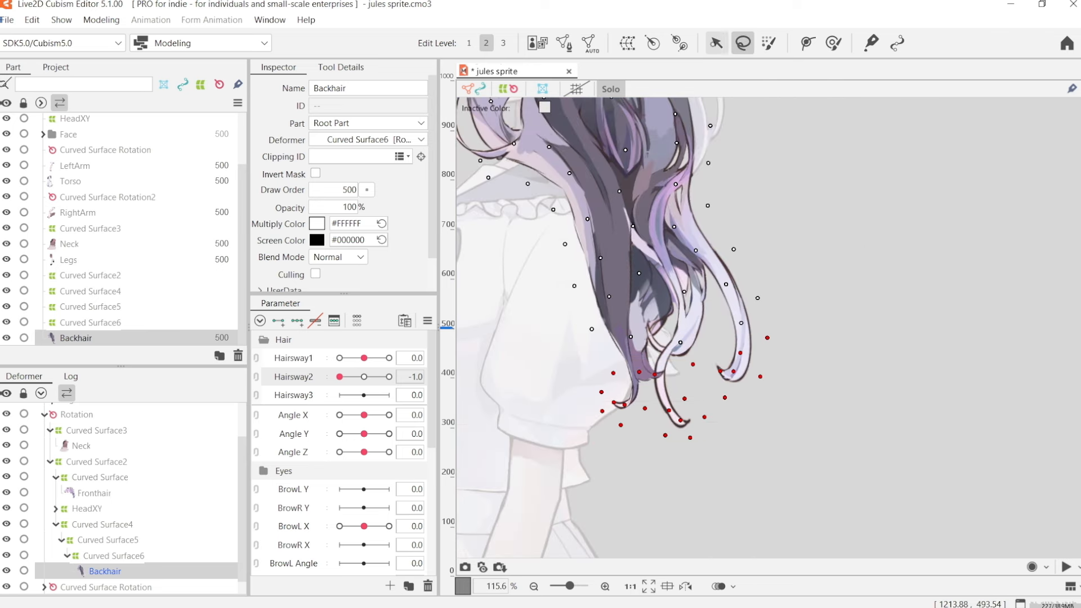
Add three keys to Hairsway3 on Backhair and rotate the selected strand tips counterclockwise at Hairsway3 1.0
click(716, 43)
click(293, 395)
click(297, 320)
click(388, 395)
key(ctrl+t)
drag(779, 332, 774, 316)
click(645, 109)
Rotate the selected Backhair strand tips clockwise at Hairsway3 -1.0 with the Temporary deform tool
drag(389, 395, 339, 394)
key(ctrl+t)
drag(652, 472, 625, 466)
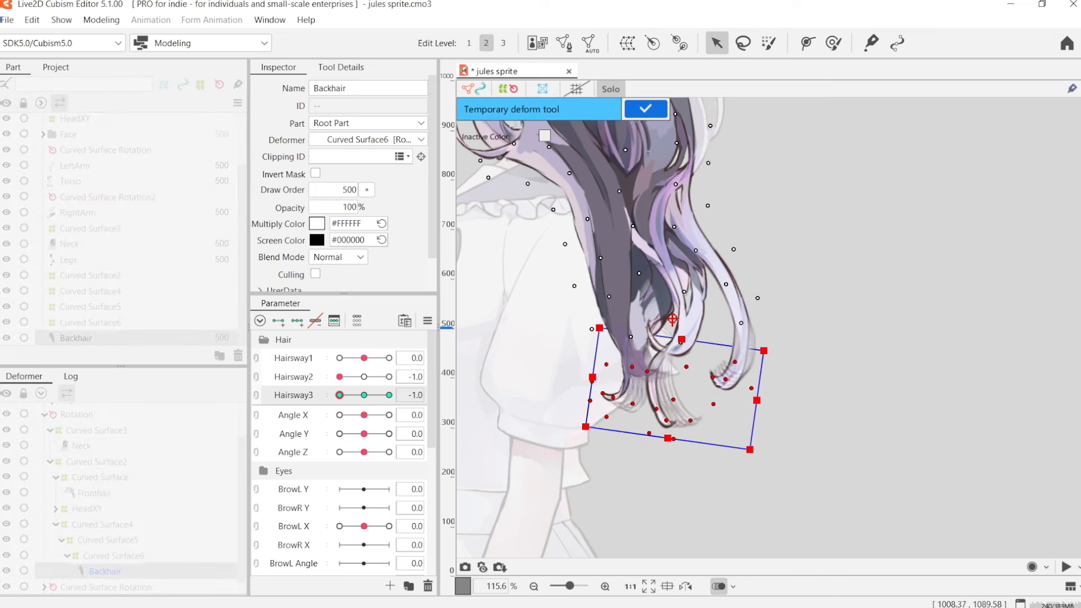
key(Return)
Refine the Backhair strand tips with deform brush strokes at Hairsway3 -1.0
key(b)
mouse_move(645, 518)
mouse_down()
mouse_move(692, 411)
mouse_move(599, 448)
mouse_up()
drag(526, 363, 535, 329)
mouse_move(755, 440)
mouse_down()
mouse_move(730, 399)
mouse_move(713, 414)
mouse_up()
mouse_move(851, 349)
mouse_down()
mouse_move(782, 310)
mouse_move(796, 308)
mouse_move(716, 402)
mouse_move(721, 385)
mouse_move(830, 332)
mouse_move(752, 307)
mouse_up()
Brush the outer Backhair strand slightly outward at Hairsway3 1.0
click(389, 394)
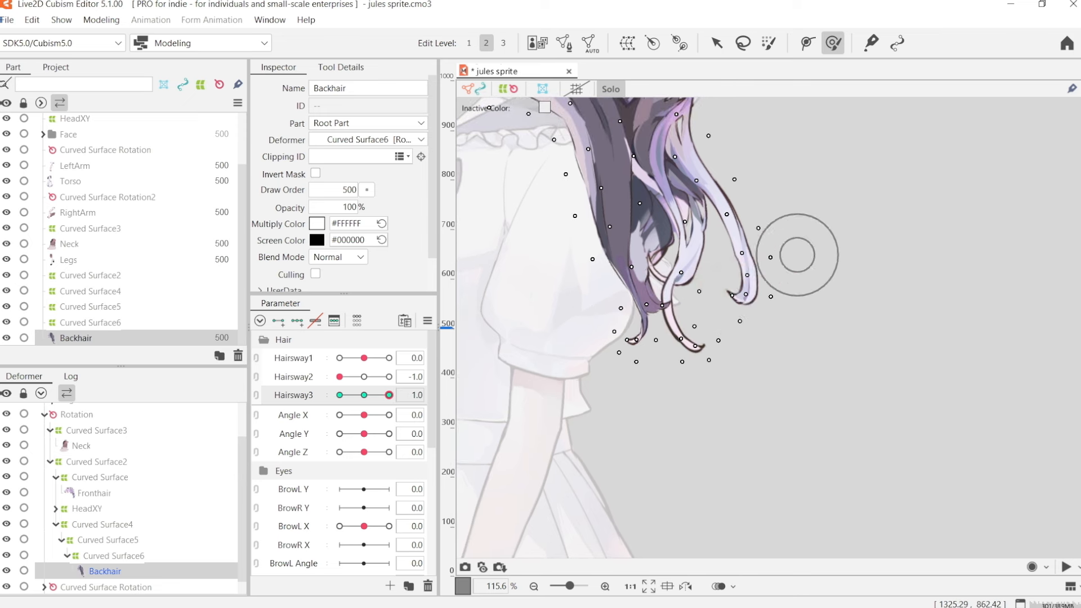
scroll(777, 243, up, 3)
drag(748, 251, 757, 251)
scroll(796, 246, down, 7)
Brush the Backhair tips once more at Hairsway3 -1.0 and turn off Solo view
click(339, 395)
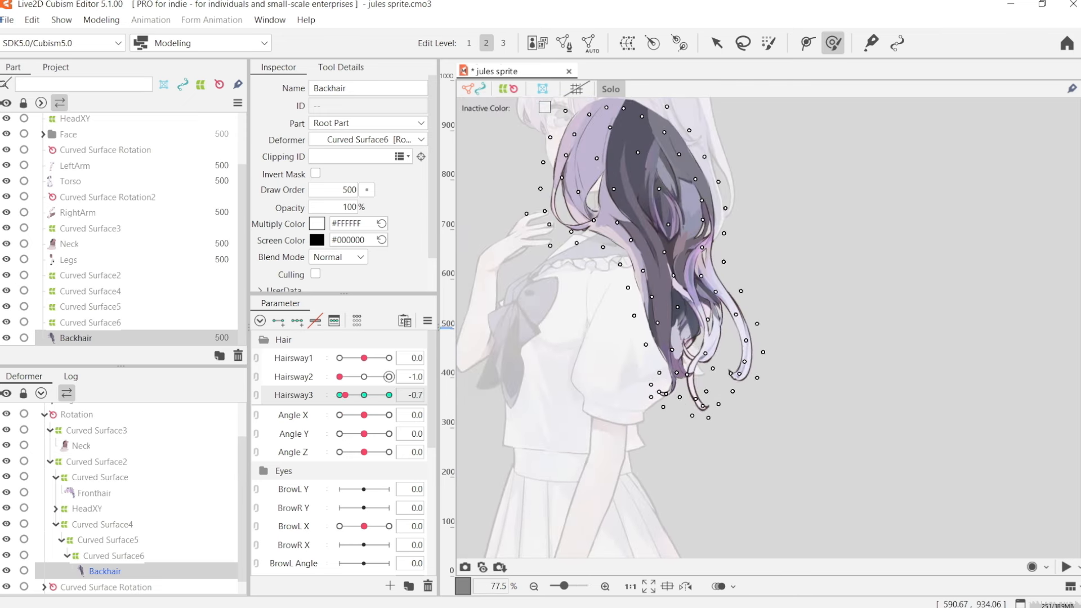
drag(695, 447, 689, 443)
key(s)
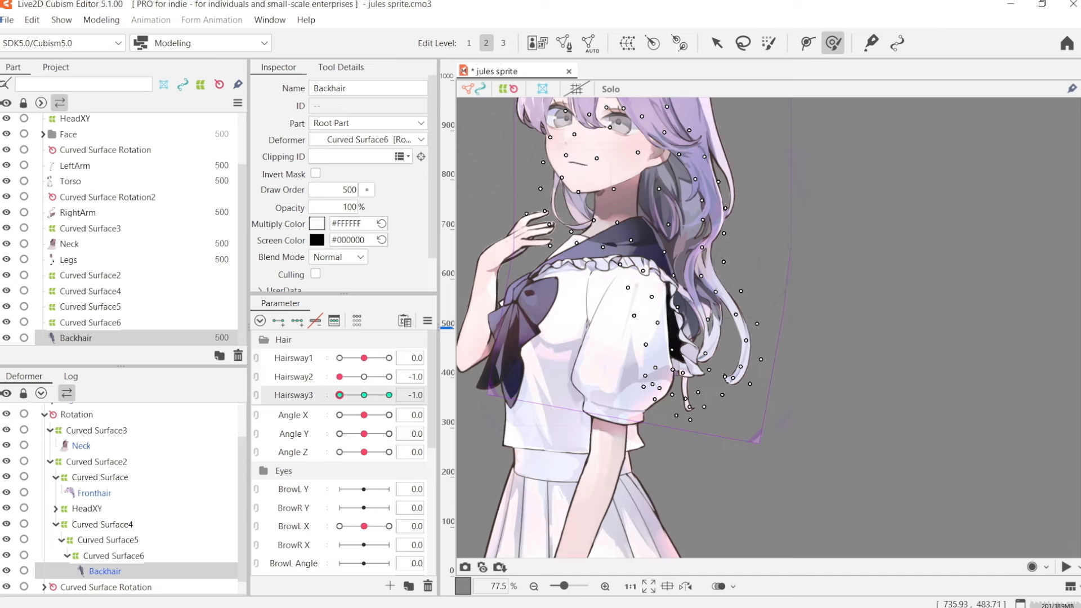
Open the physics settings and add a group called Hairsway with the Head Input preset
click(32, 20)
mouse_move(101, 20)
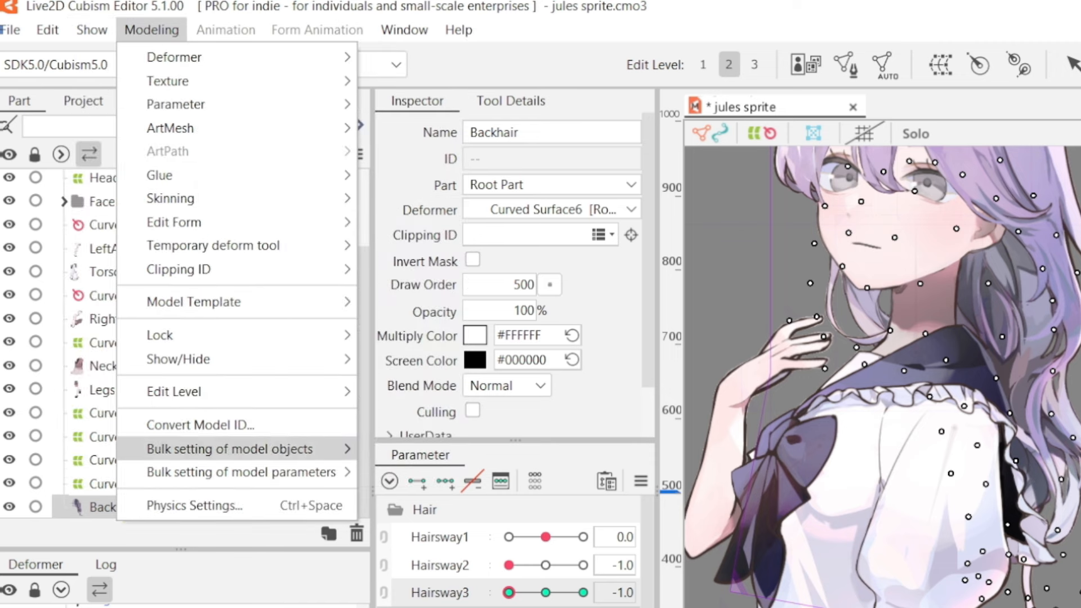
click(194, 505)
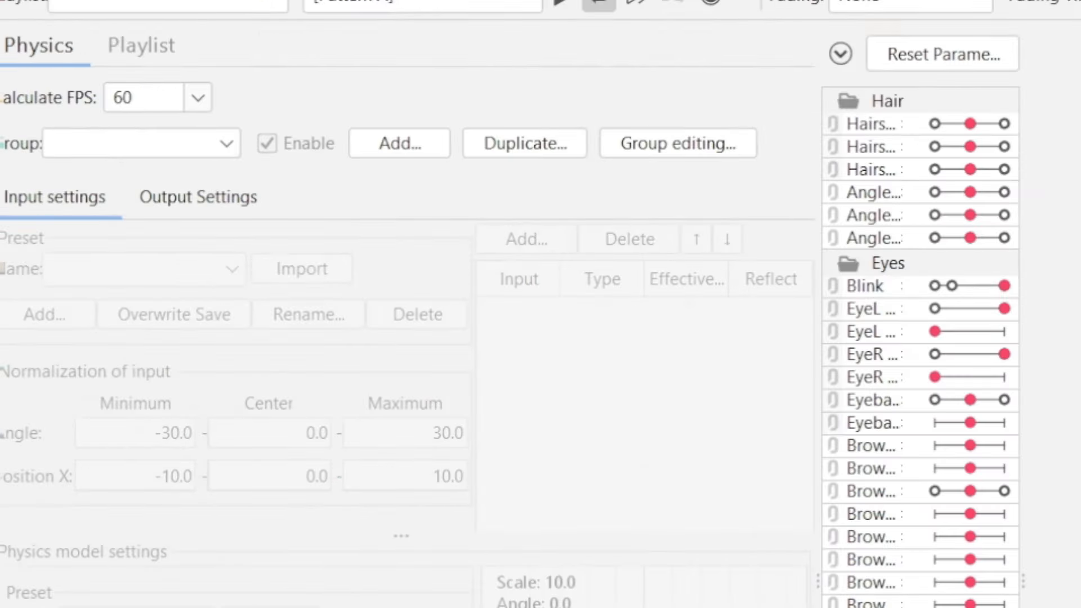
click(399, 143)
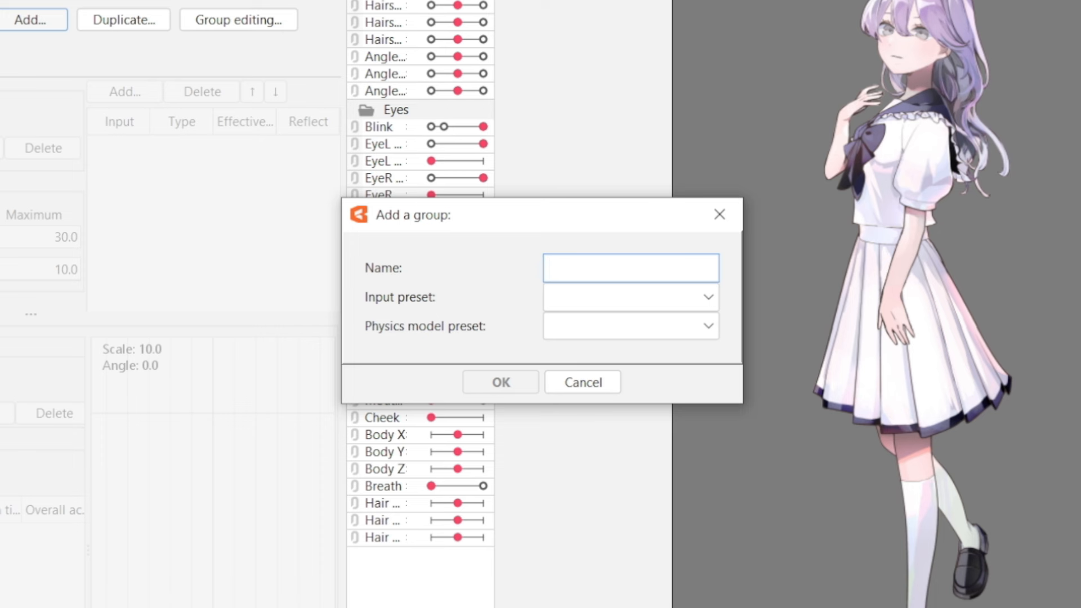
click(656, 297)
click(656, 344)
text(Ha)
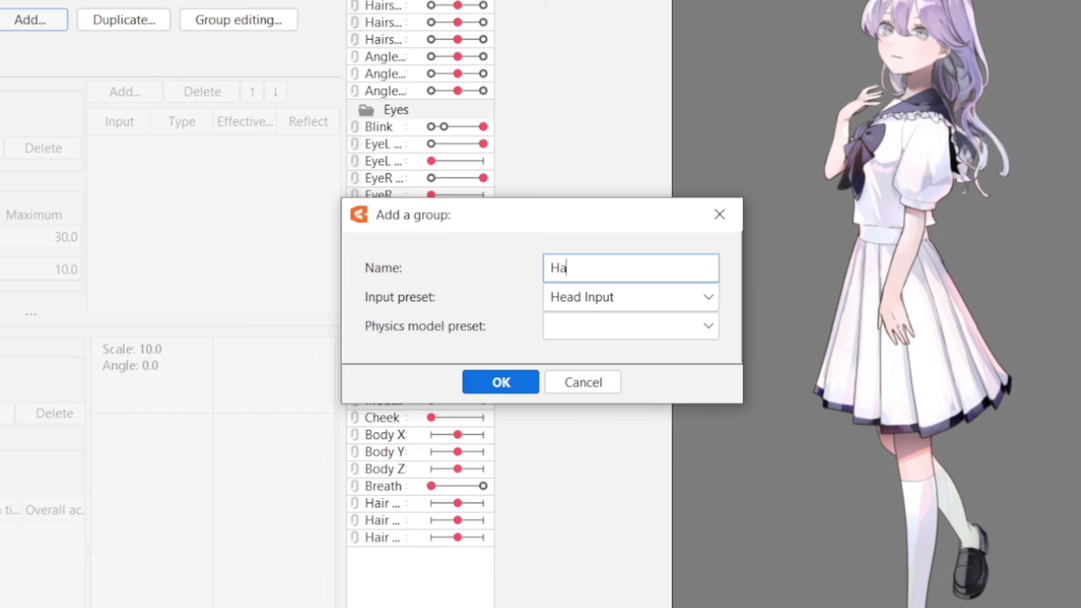
click(612, 328)
click(612, 334)
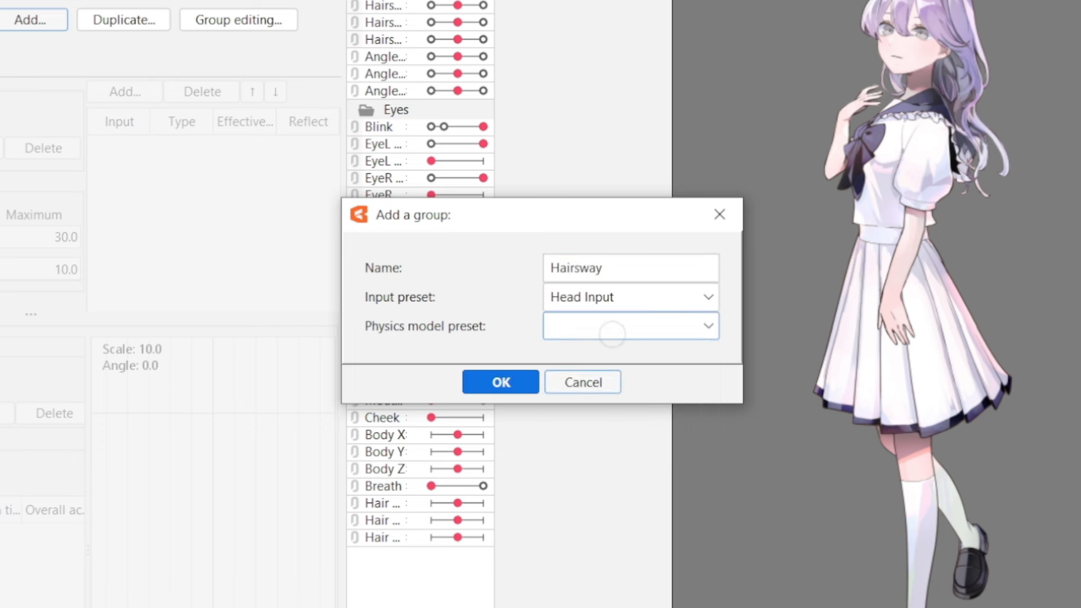
click(500, 382)
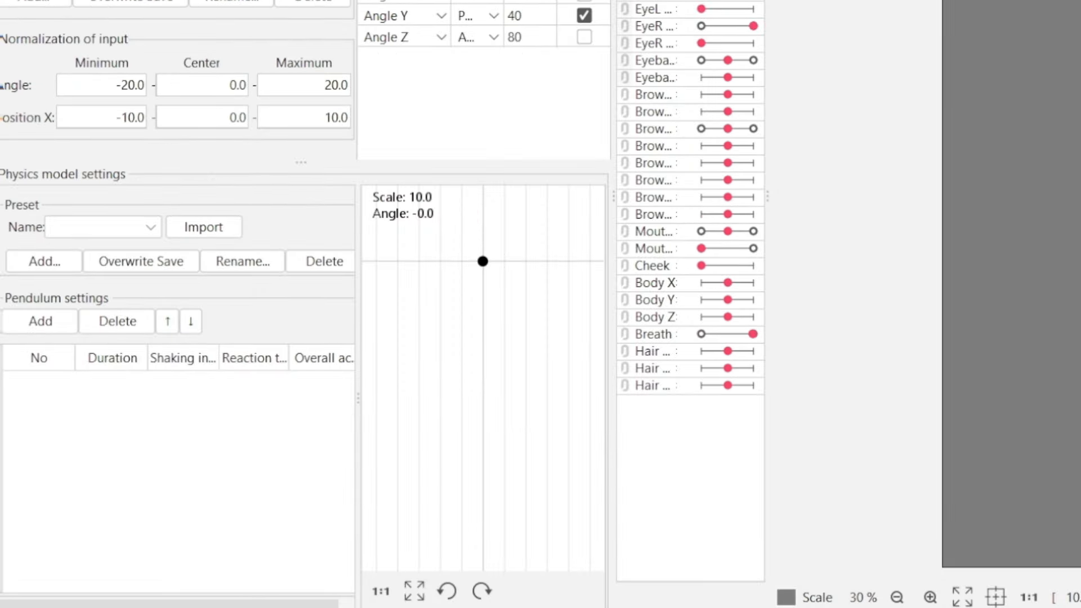
Import the Hair3 physics model preset into the Hairsway group
click(150, 227)
scroll(95, 441, down, 6)
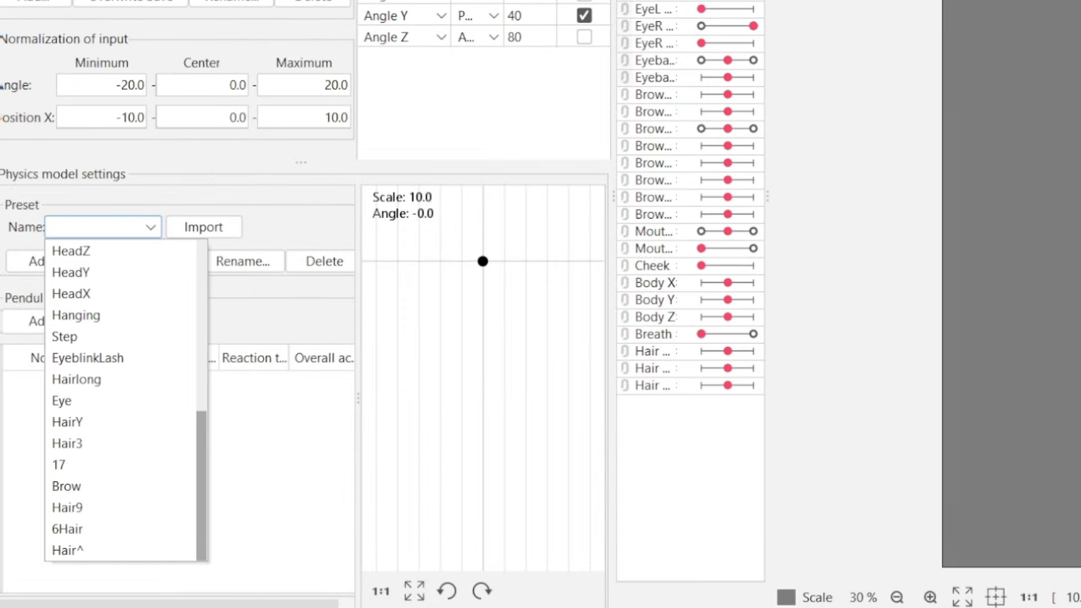
click(95, 441)
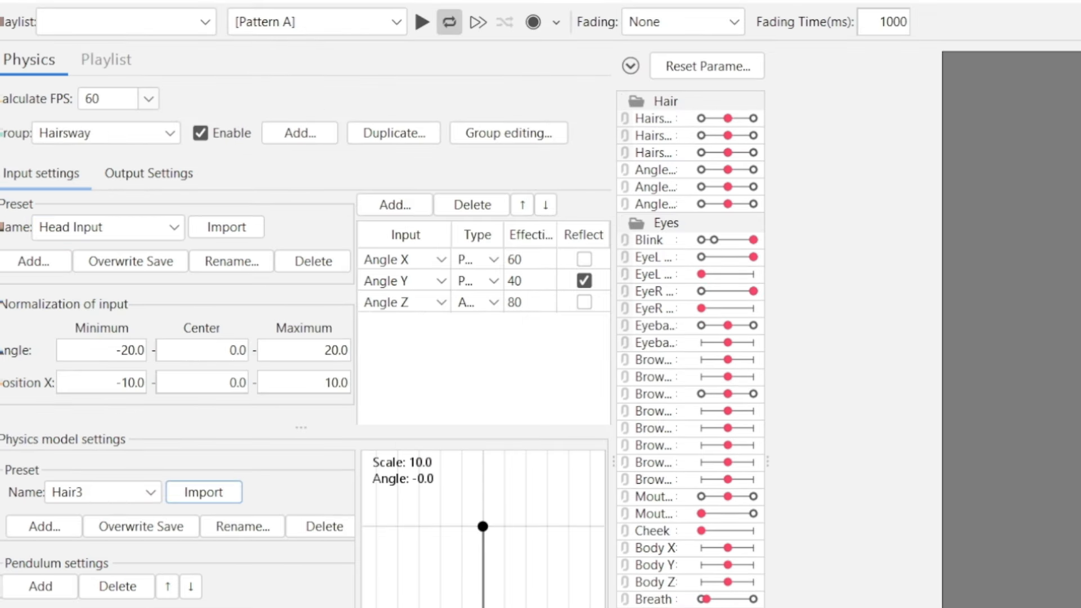
Add Hairsway1, Hairsway2 and Hairsway3 as outputs of the Hairsway group and test the sway on the model preview
click(149, 173)
click(28, 204)
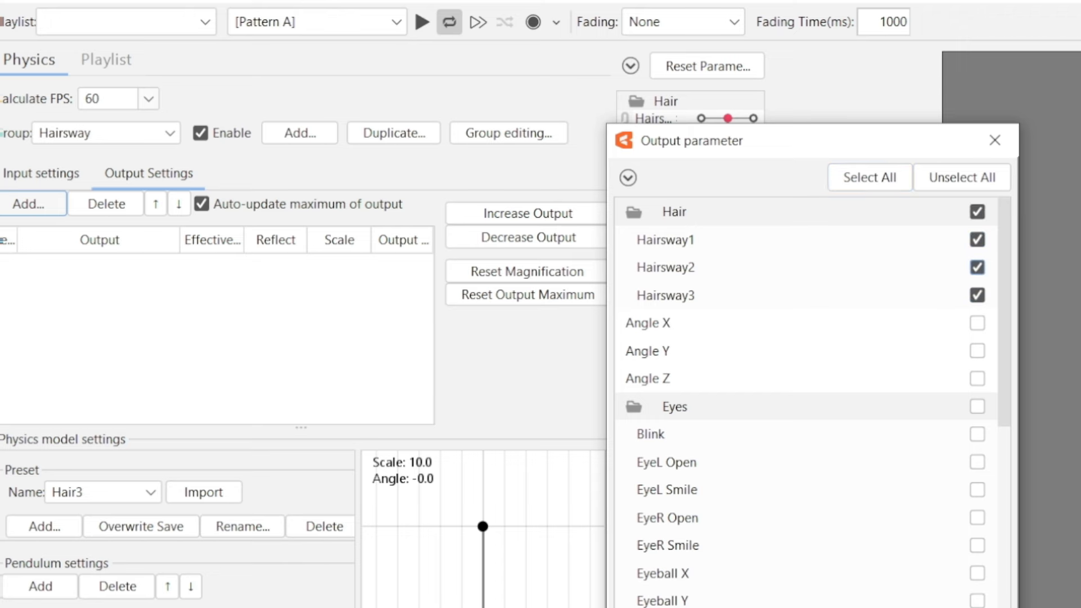
key(Return)
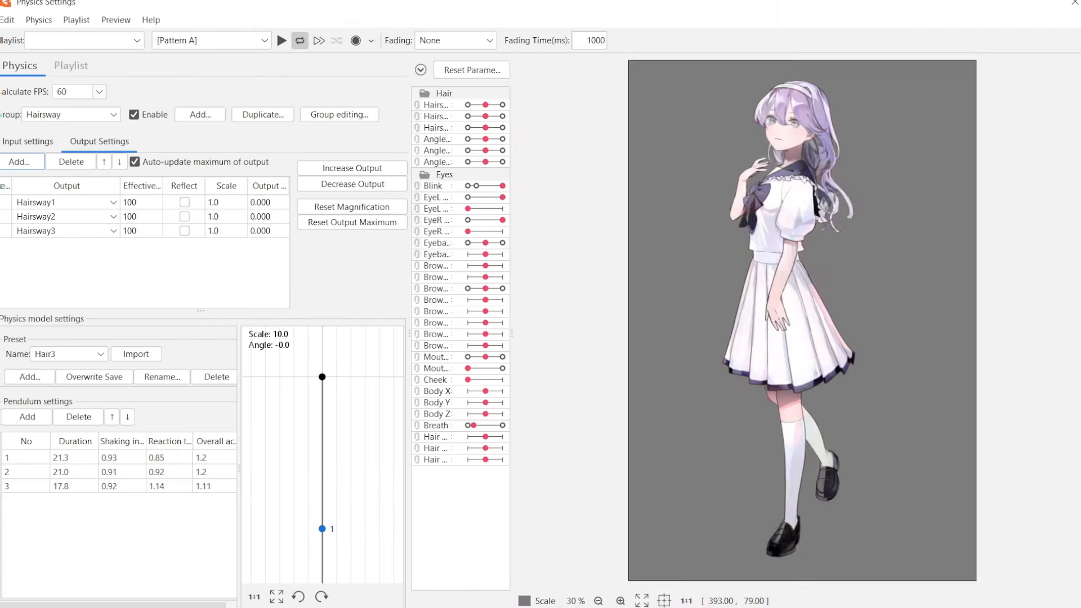
scroll(753, 168, up, 3)
drag(753, 169, 933, 251)
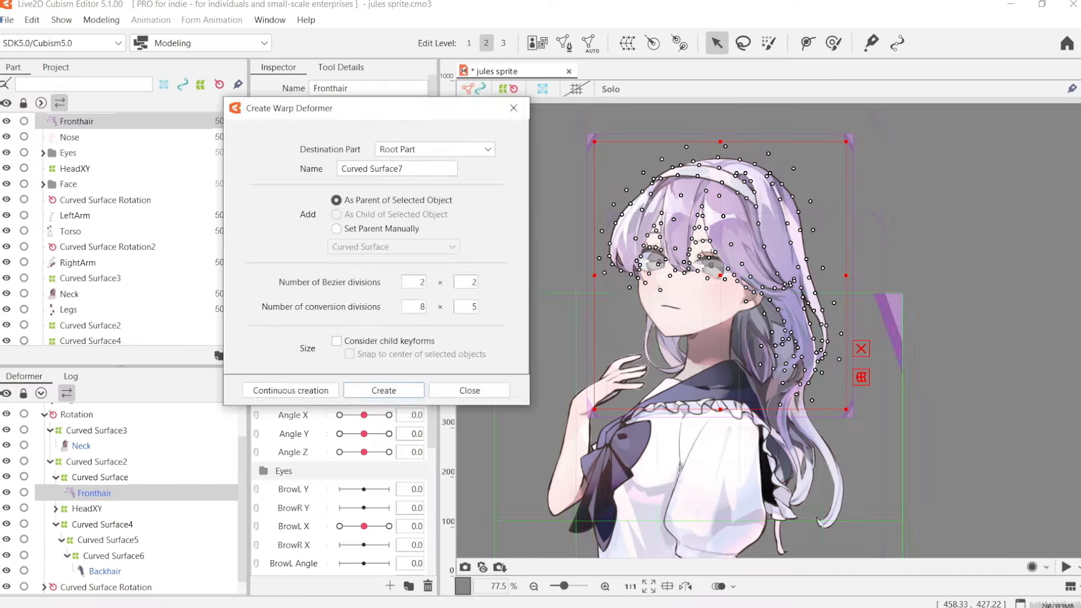
Create the nested warp deformers Curved Surface7 and Curved Surface8 as parents of the Fronthair mesh
click(290, 389)
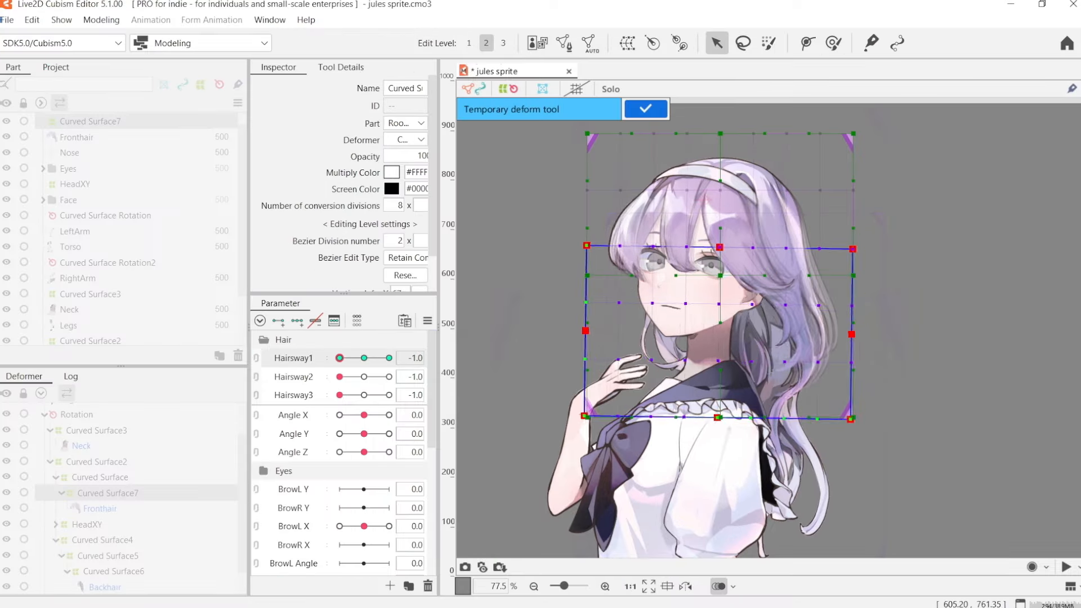
click(384, 390)
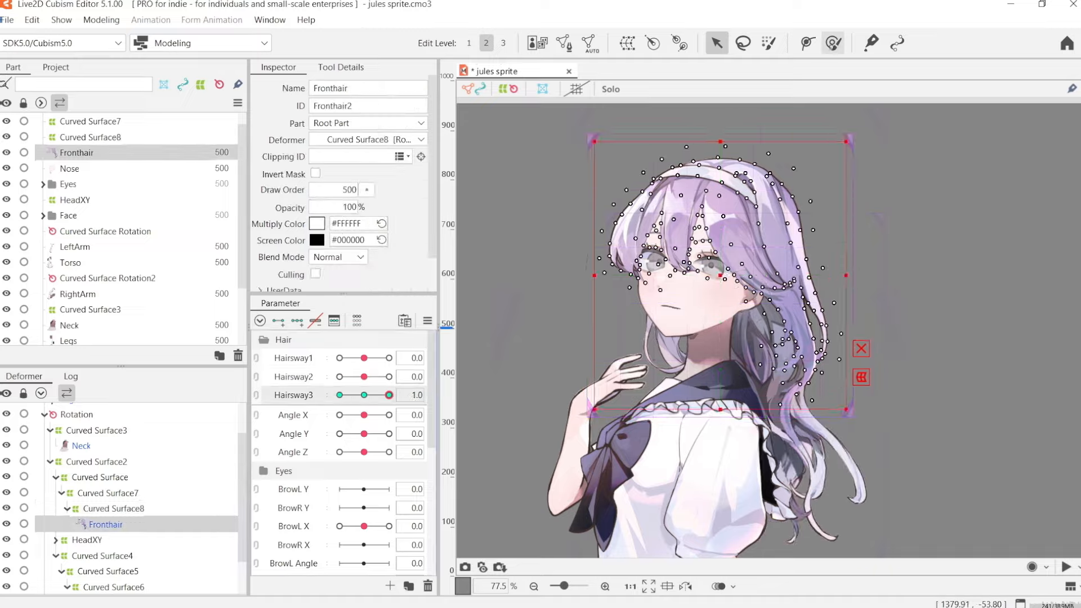
Inspect the hair physics up close with another motion pattern in the physics preview
scroll(623, 188, up, 5)
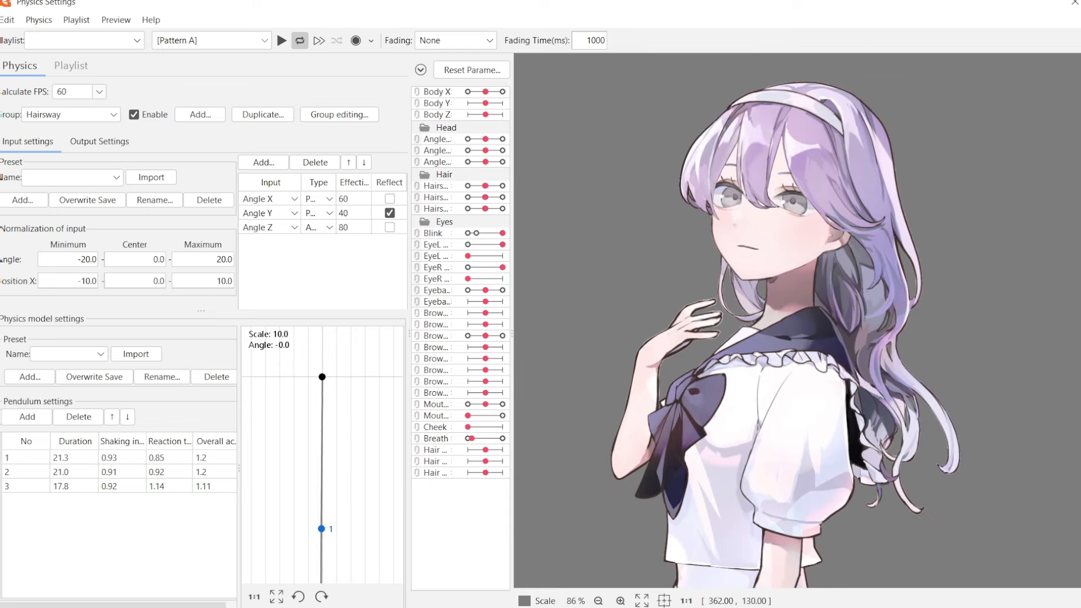
click(208, 40)
click(180, 87)
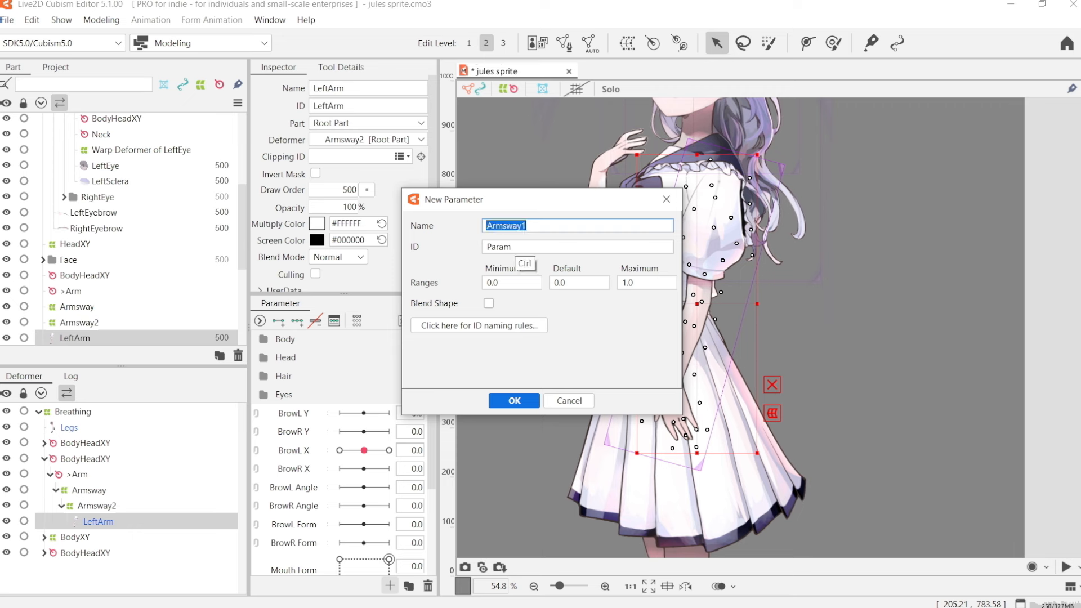
Create the parameter Armsway1 with its name reused as the ID, and place it above the Body folder
key(ctrl+c)
click(513, 247)
key(ctrl+v)
key(Return)
drag(294, 376, 293, 339)
Replicate the Armsway1 parameter and name the copy Armsway2
right_click(293, 342)
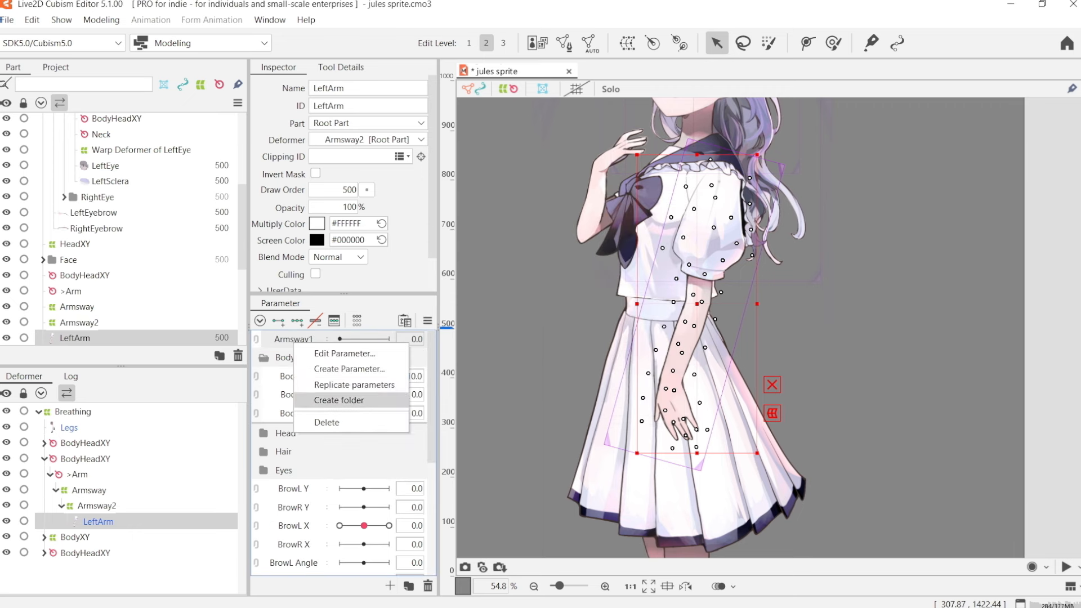
click(354, 384)
right_click(311, 359)
click(361, 370)
text(Armsway2)
key(Return)
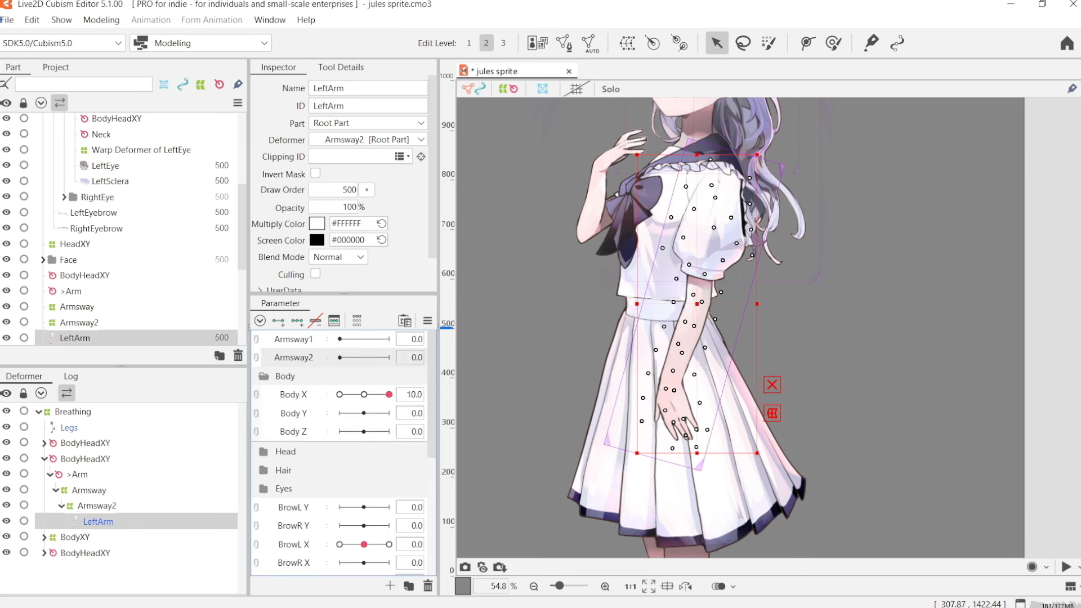
Replicate the Armsway2 parameter and name the copy Armsway3
right_click(297, 357)
click(346, 396)
right_click(305, 369)
click(355, 380)
text(Armsway3)
key(Return)
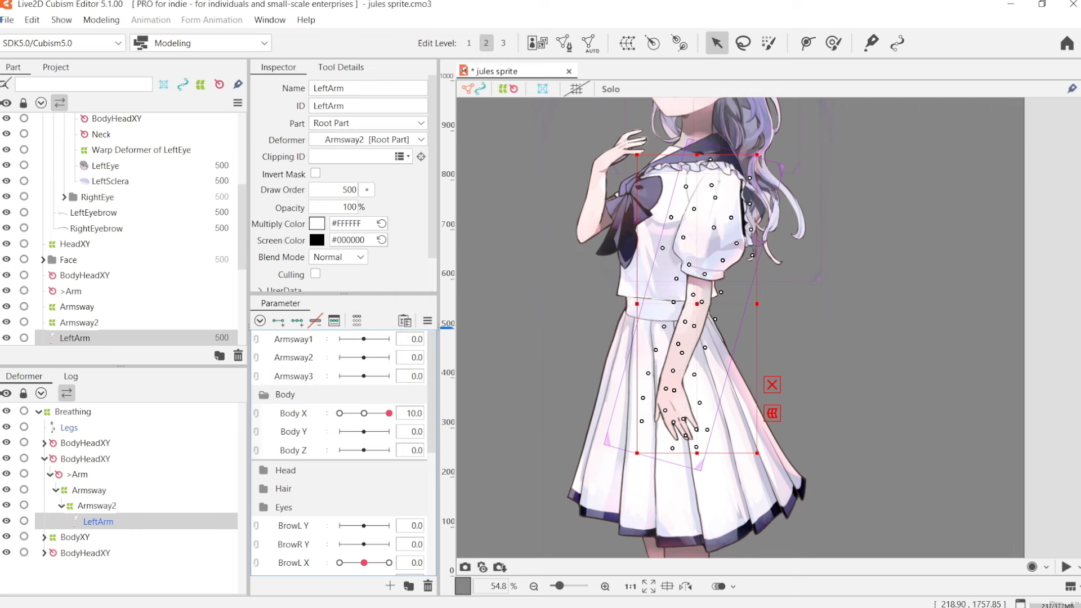
Add three keys to Armsway1 and rotate the Armsway deformer's lower points counterclockwise about the shoulder at 1.0
click(298, 340)
key(ctrl+t)
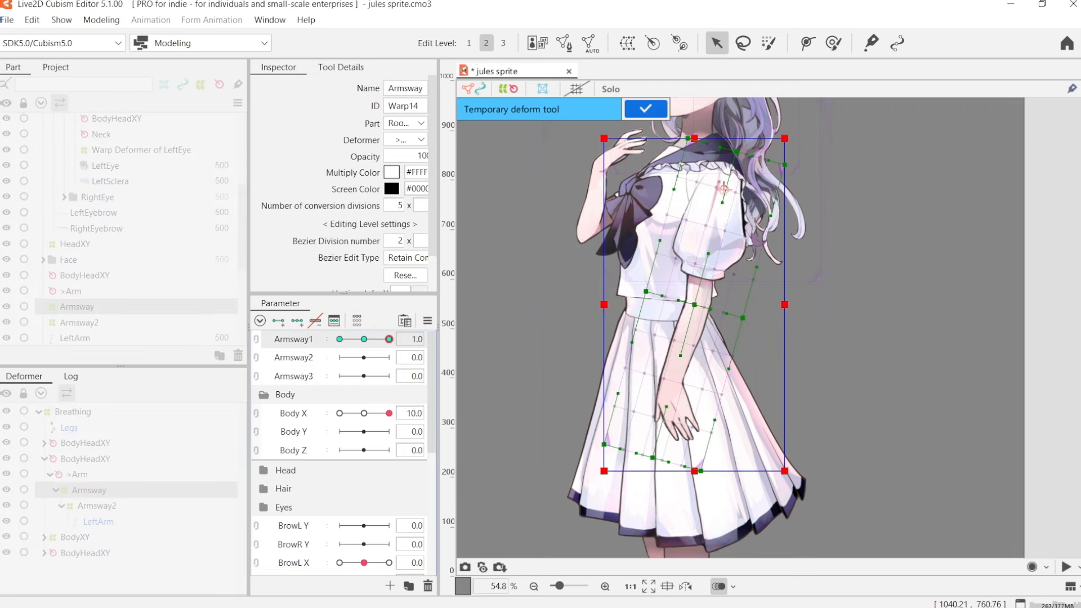
click(645, 109)
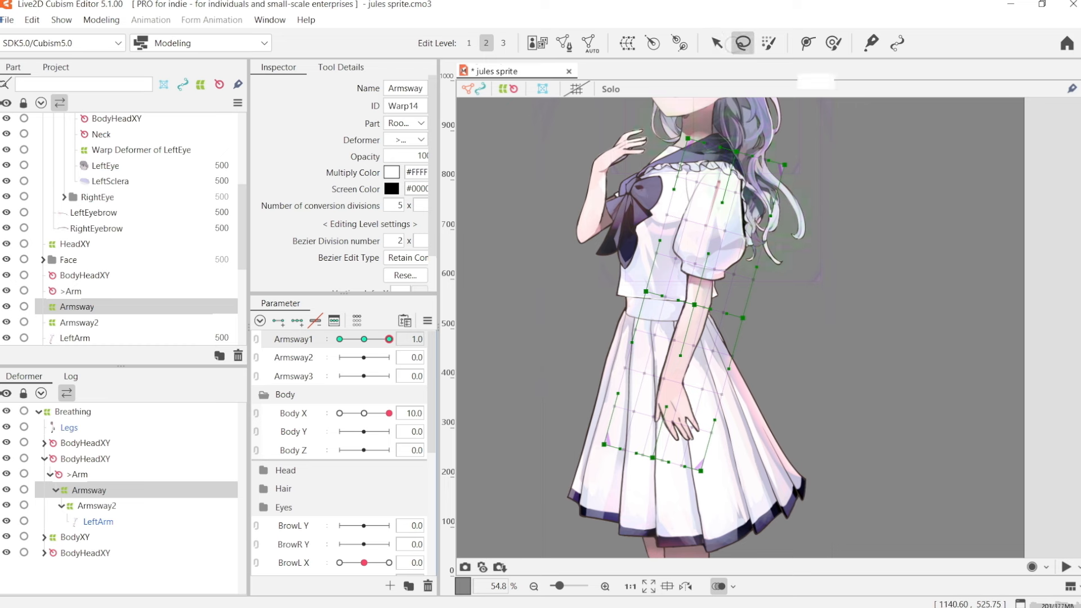
key(v)
key(ctrl+t)
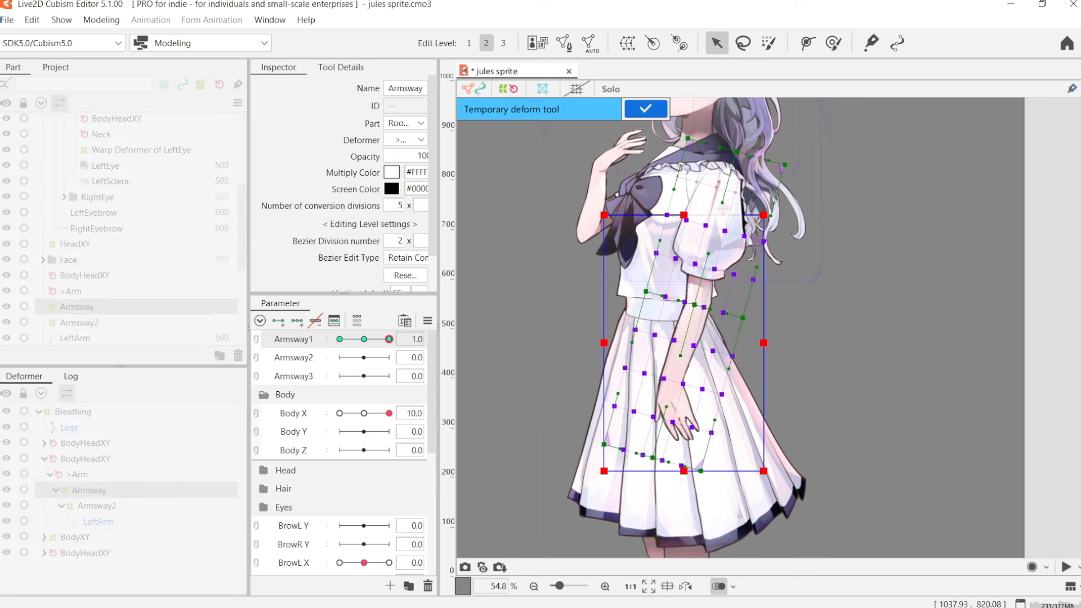
drag(777, 485, 793, 479)
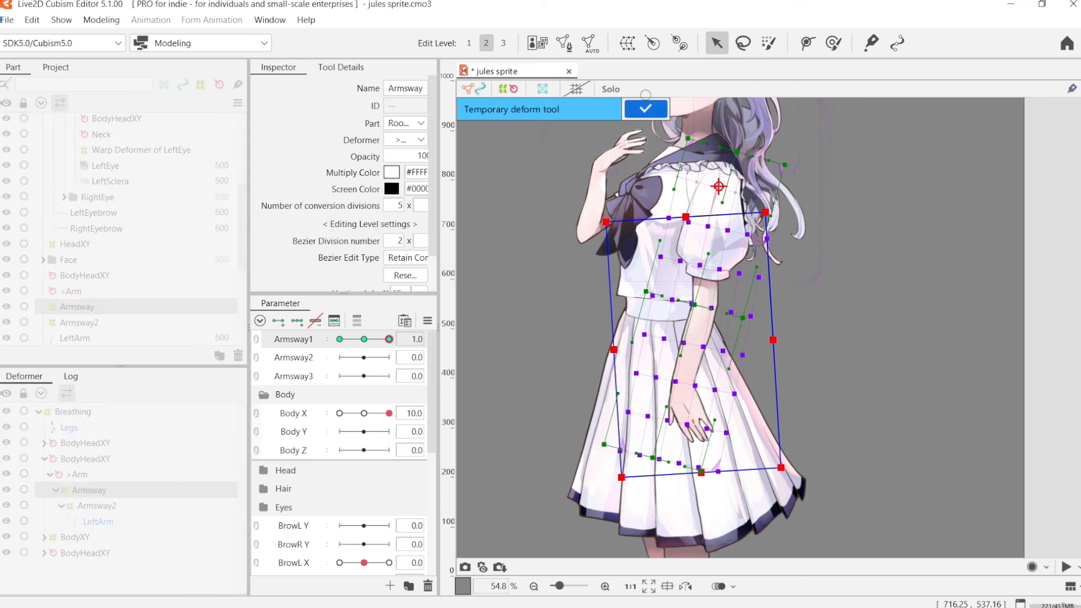
click(645, 109)
Rotate the Armsway deformer's lower points clockwise about the shoulder at Armsway1 -1.0, with onion skin shown for comparison
click(339, 339)
key(ctrl+t)
drag(683, 341, 719, 186)
key(o)
drag(772, 482, 757, 482)
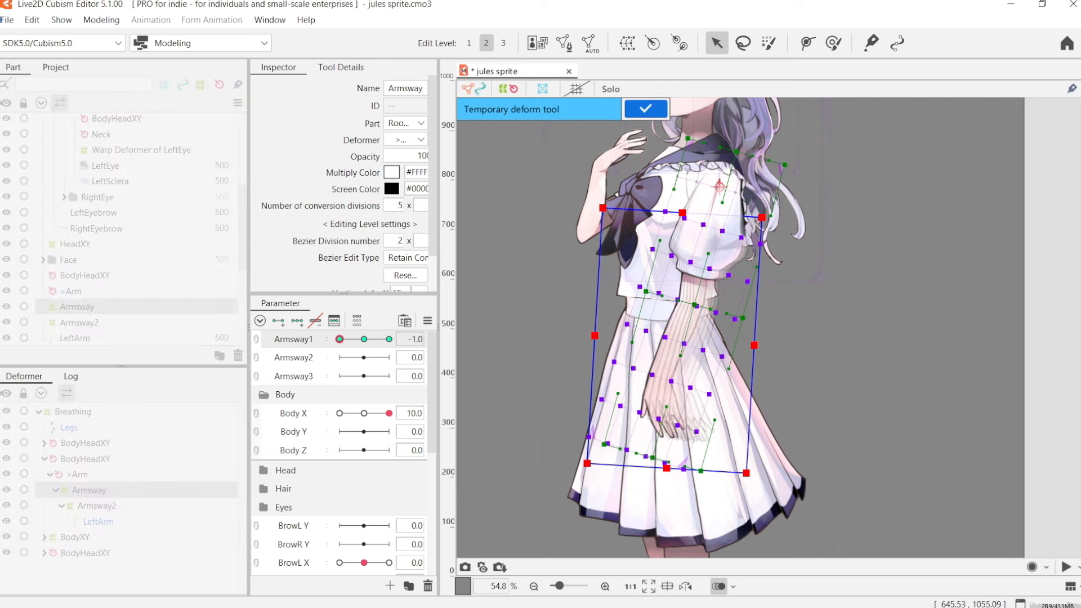
click(645, 109)
Add three keys to Armsway2 and rotate the forearm points of the Armsway2 deformer counterclockwise at 1.0
click(97, 506)
drag(557, 287, 751, 530)
key(l)
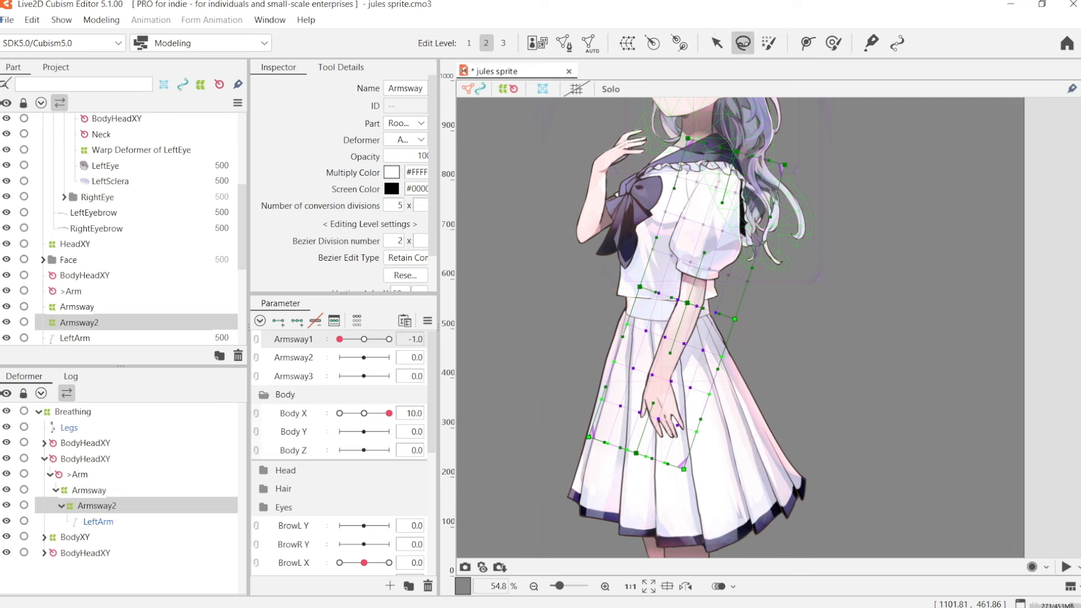
click(293, 357)
click(296, 320)
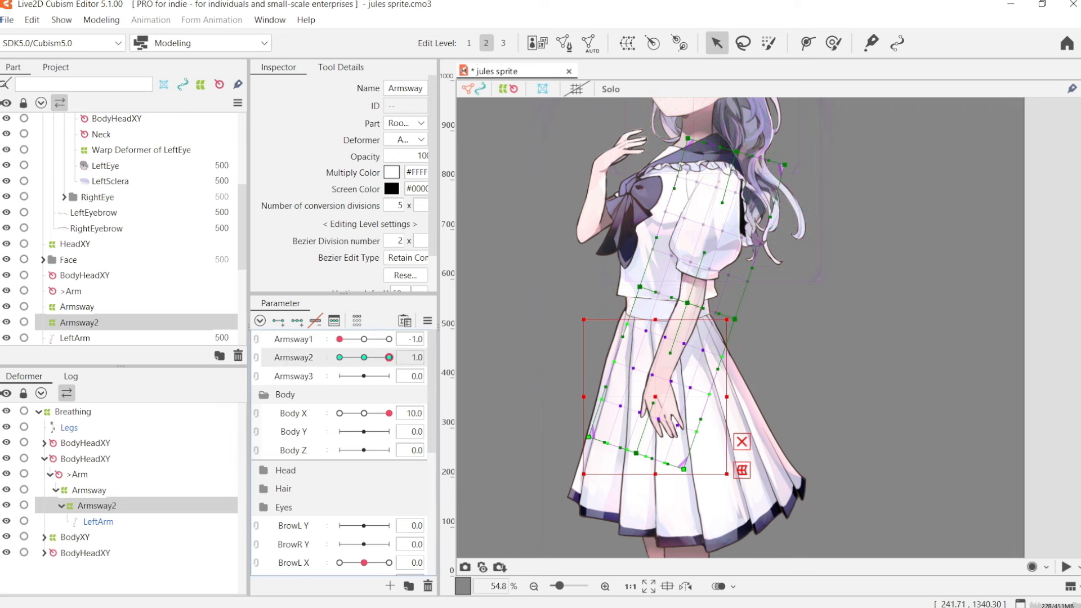
key(ctrl+t)
drag(726, 477, 753, 459)
click(645, 110)
Rotate the forearm points of the Armsway2 deformer clockwise at Armsway2 -1.0
drag(388, 357, 339, 357)
key(ctrl+t)
drag(726, 477, 699, 481)
click(645, 109)
Select the hand vertices of the LeftArm mesh, add three keys to Armsway3 and rotate the hand slightly at 1.0
click(672, 328)
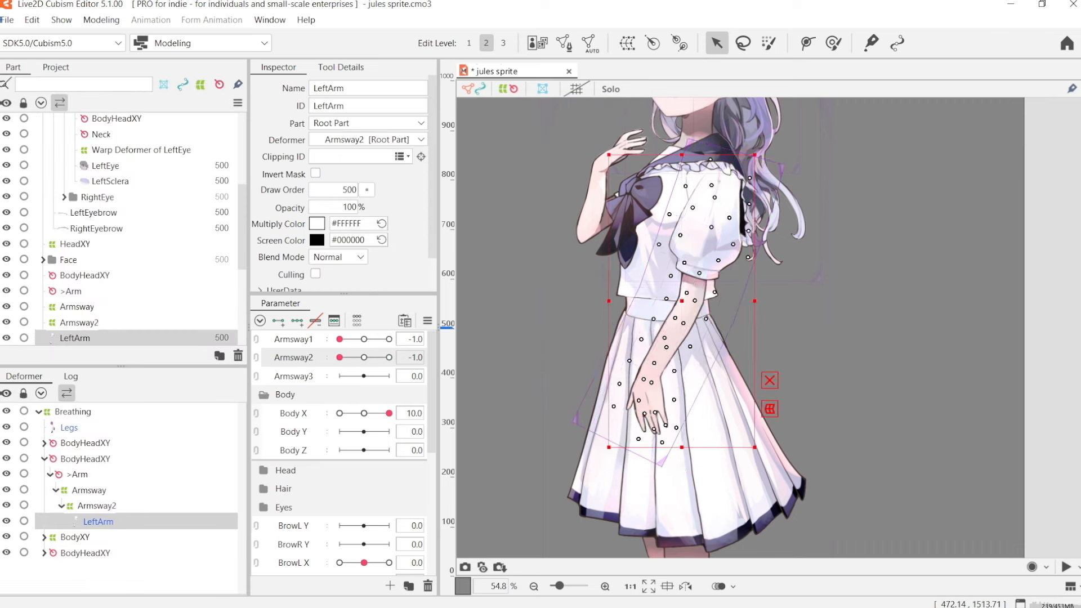
scroll(595, 417, up, 3)
click(743, 43)
drag(684, 355, 710, 360)
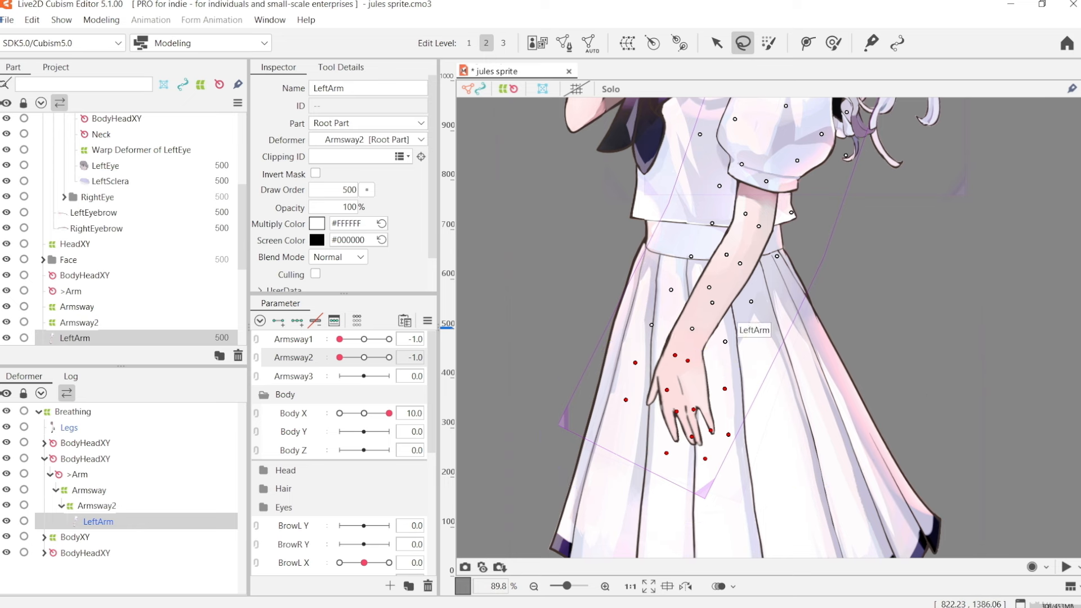
click(716, 43)
click(293, 376)
click(297, 321)
key(ctrl+t)
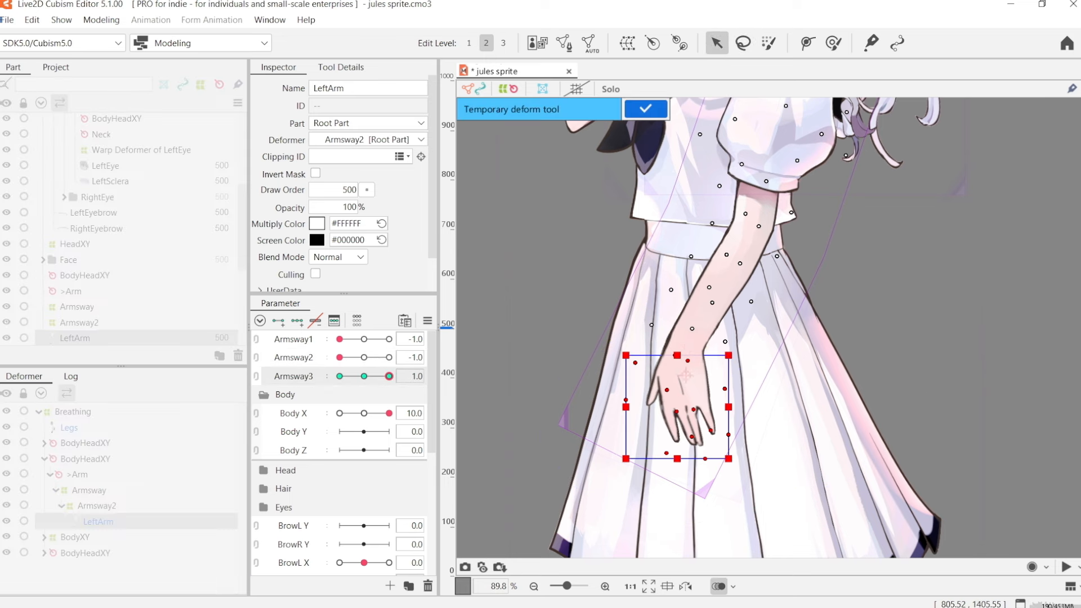
mouse_move(742, 354)
mouse_down()
mouse_move(745, 332)
mouse_move(738, 372)
mouse_up()
click(645, 109)
Adjust the LeftArm hand vertices at Armsway3 -1.0 with the Temporary deform tool
click(339, 376)
key(ctrl+t)
key(o)
key(Return)
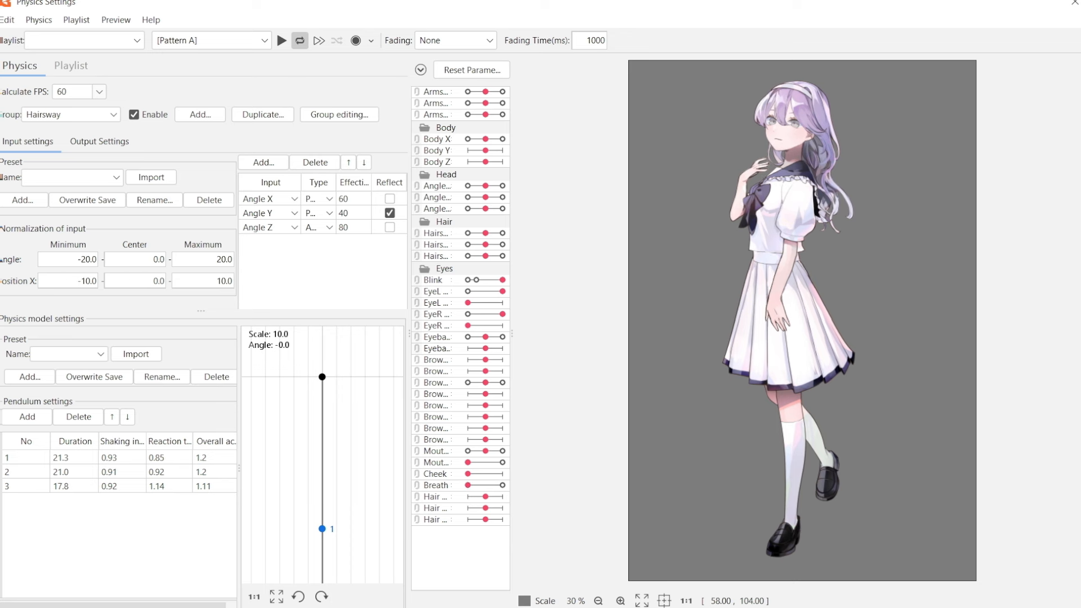
Duplicate the Hairsway physics group as Armsway and switch its outputs to Armsway1, Armsway2 and Armsway3
click(263, 115)
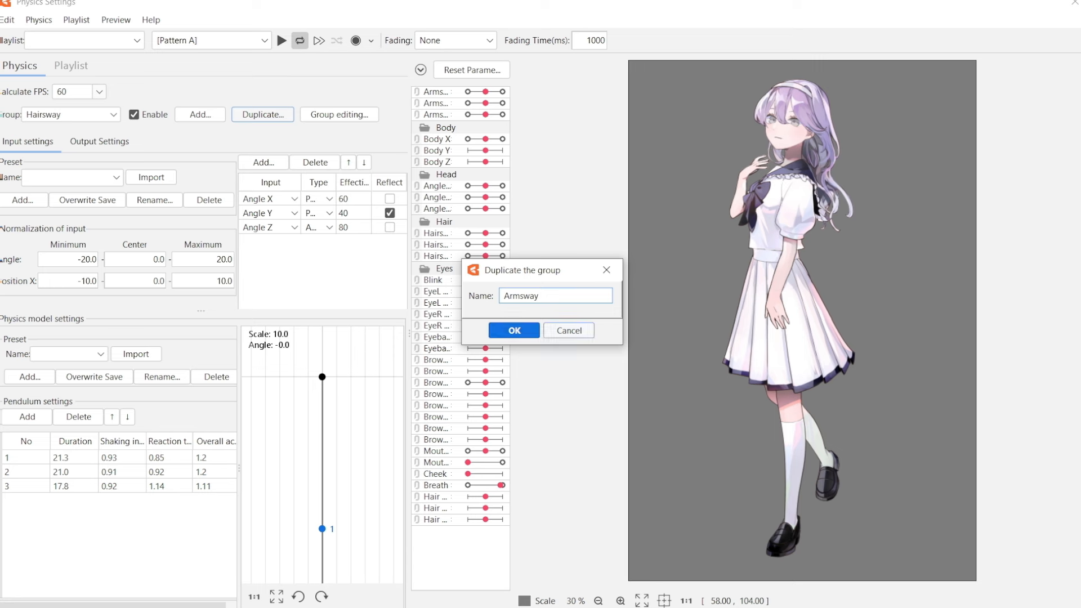
key(Return)
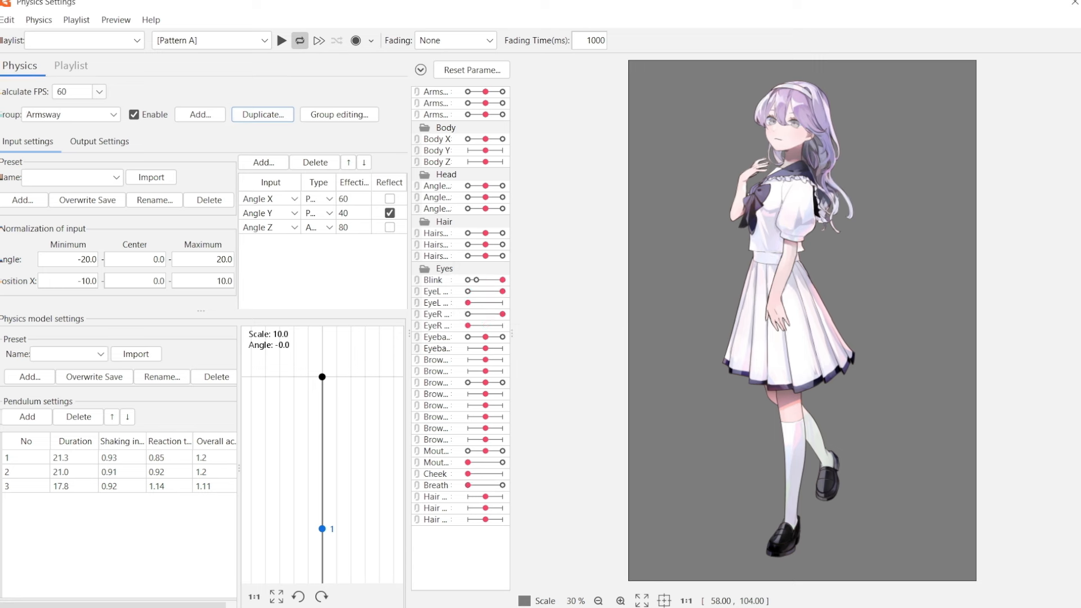
click(99, 141)
click(66, 202)
click(62, 217)
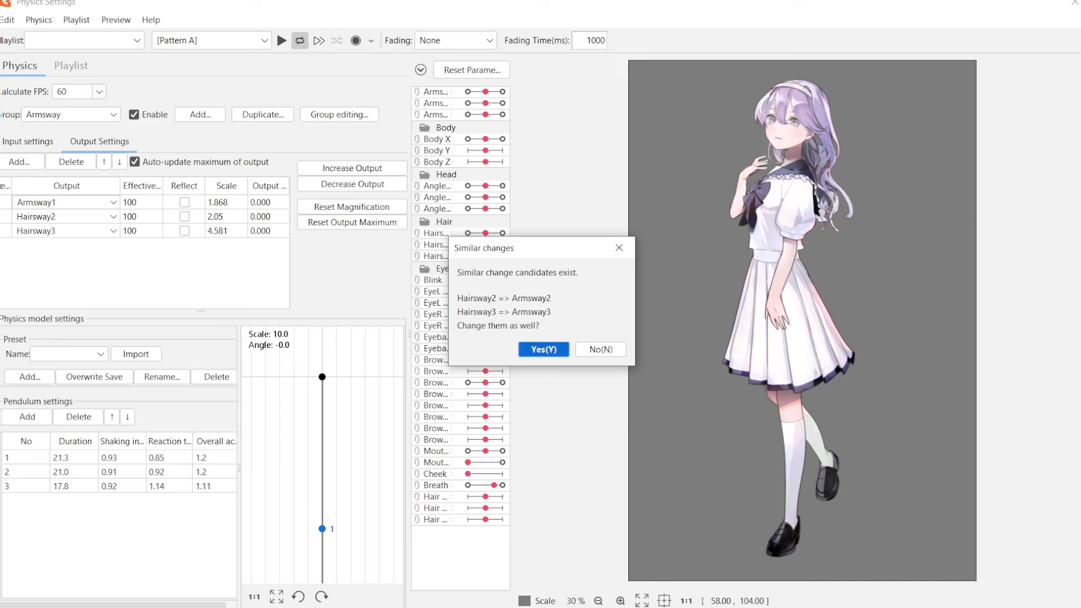
key(Return)
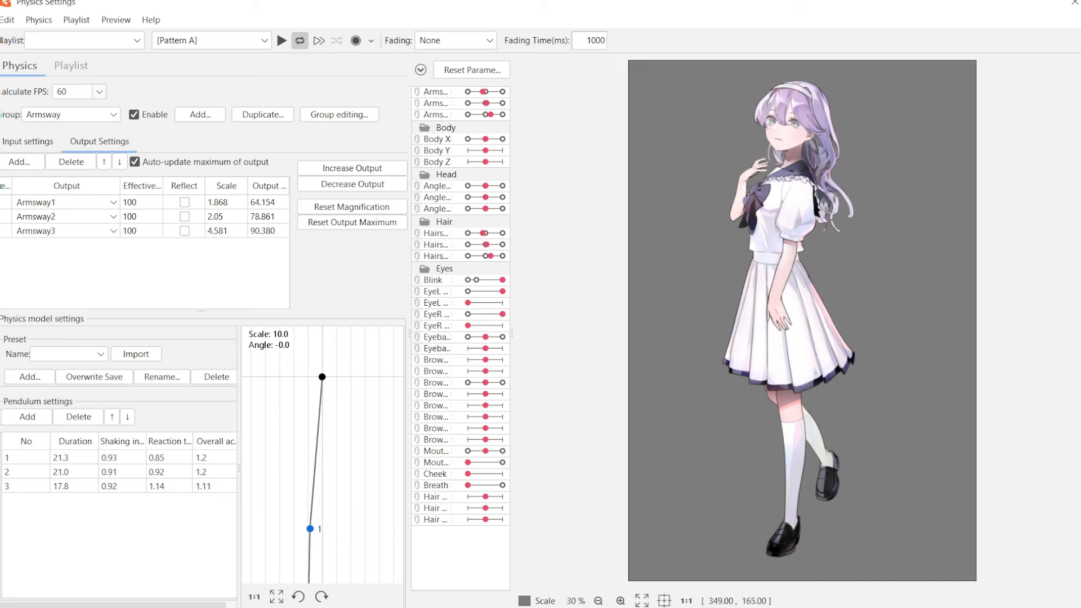
Set the Duration of all three Armsway pendulums to 15 and increase the group's output
scroll(780, 183, up, 3)
right_click(75, 440)
click(135, 450)
text(15)
key(Return)
click(351, 168)
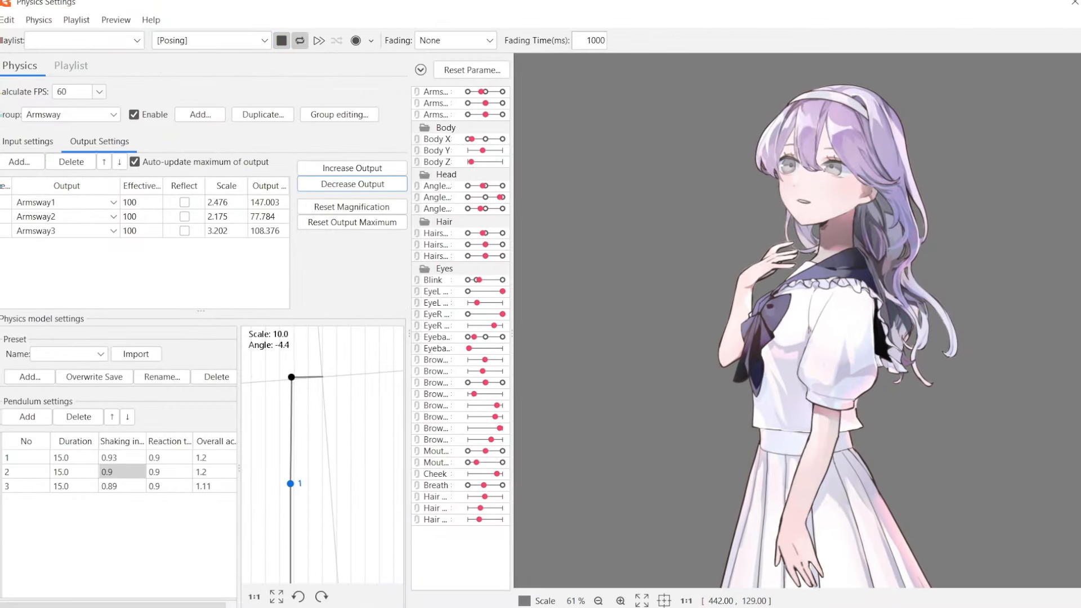
Set the shaking influence of the first Armsway pendulum to 0.91
double_click(122, 457)
key(BackSpace)
text(1)
key(Return)
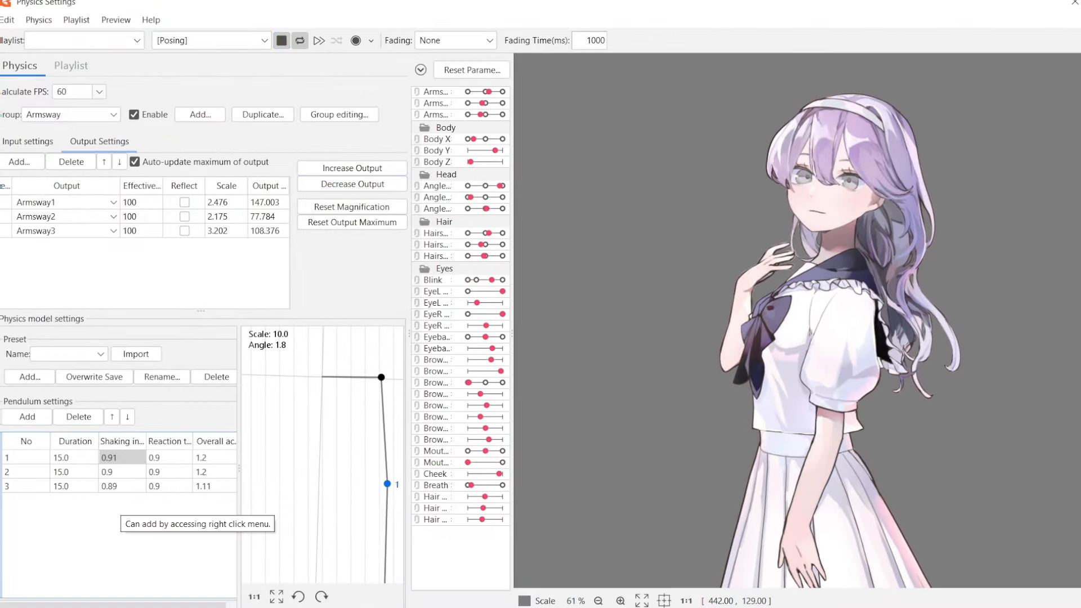
scroll(845, 146, up, 4)
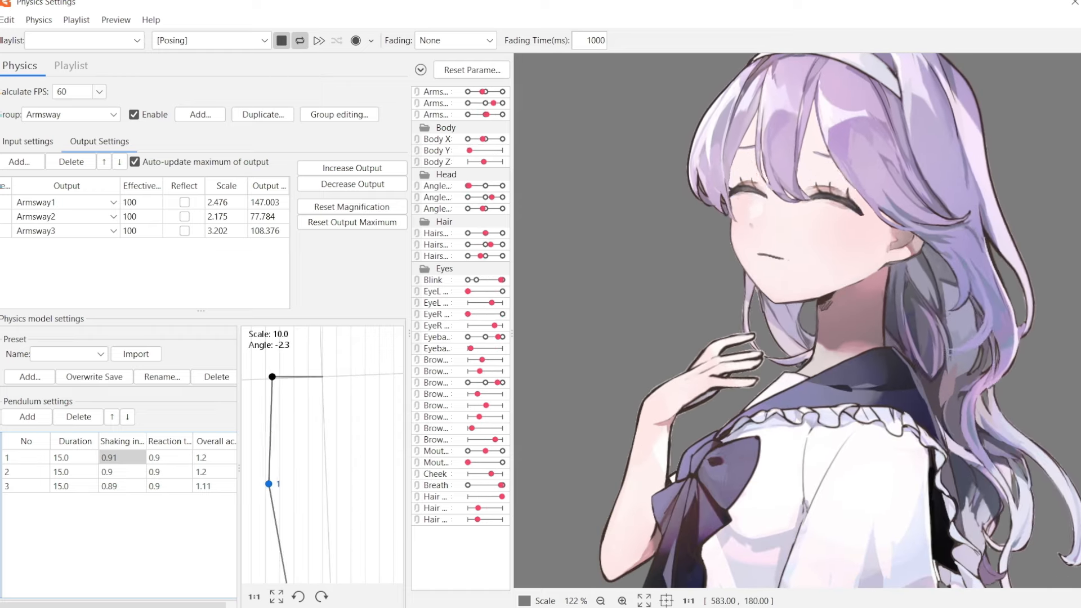
click(351, 183)
click(593, 328)
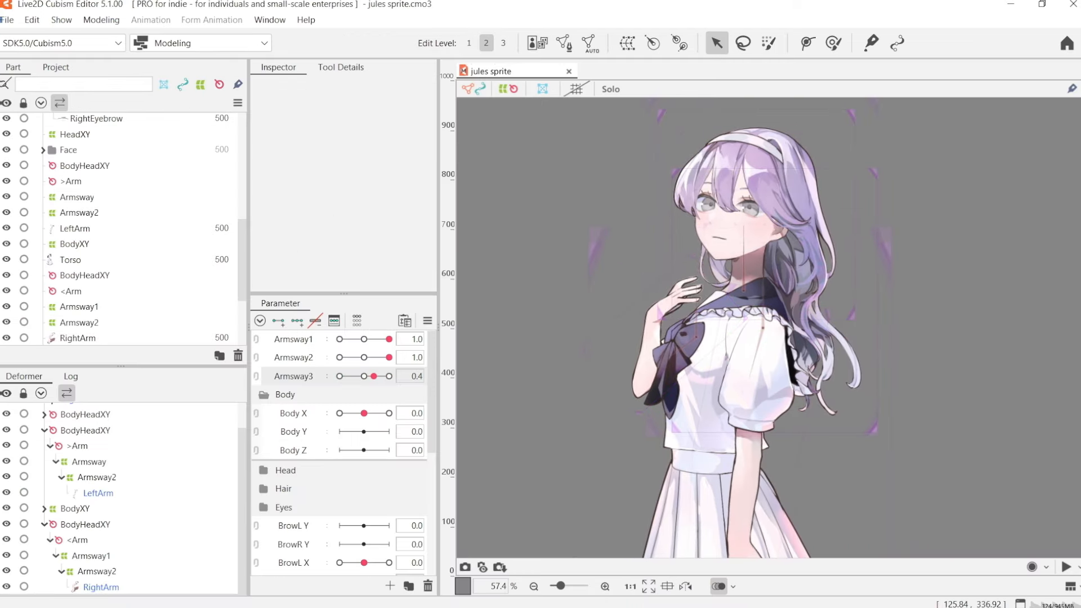
Create a new texture atlas for the model with a width and height of 2048 px
click(103, 20)
mouse_move(112, 53)
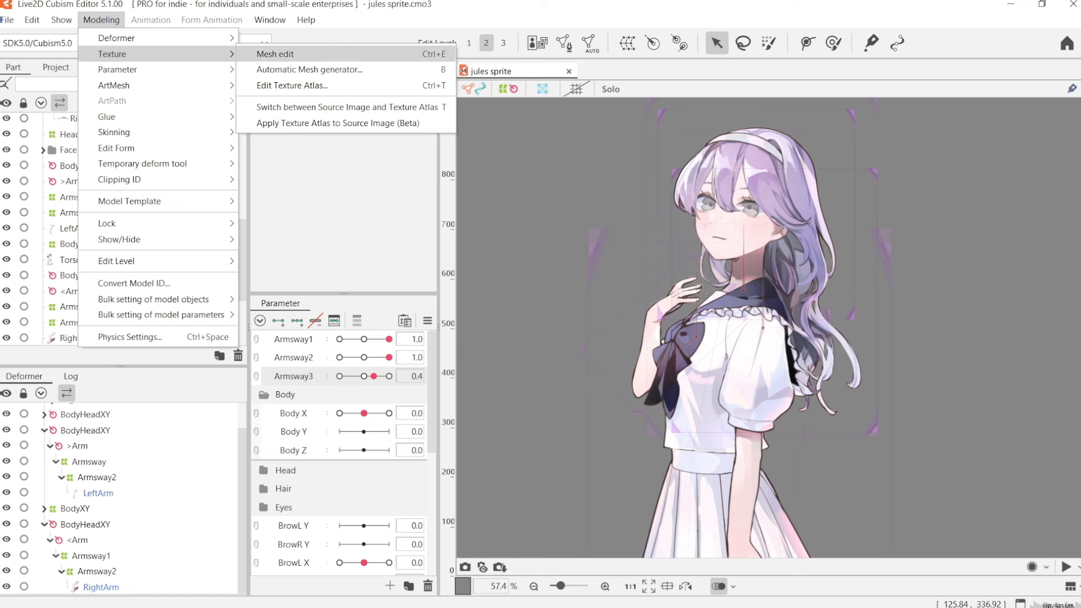
click(292, 85)
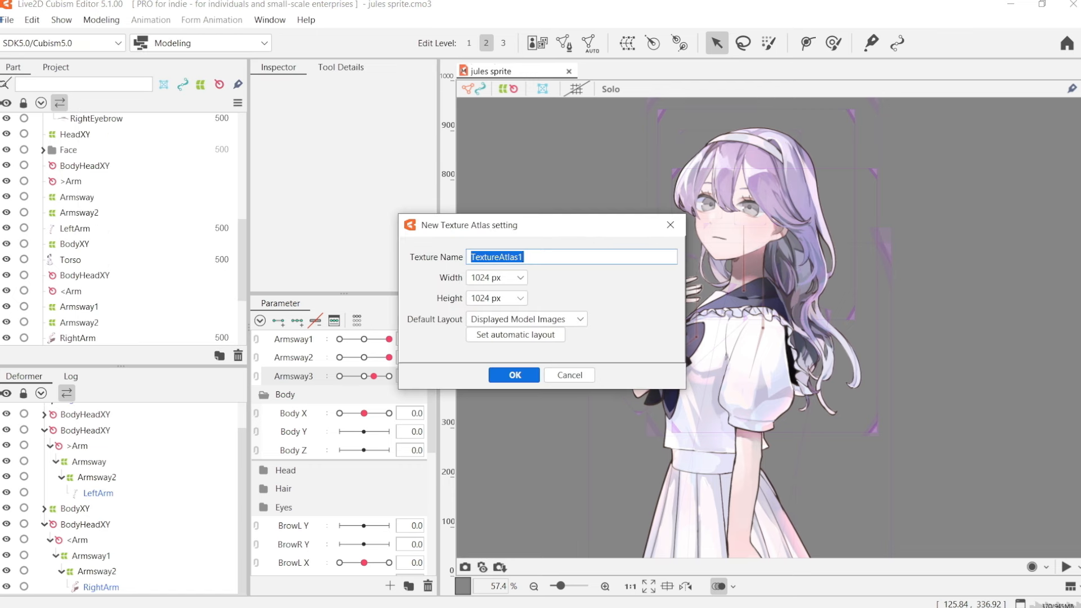
click(495, 298)
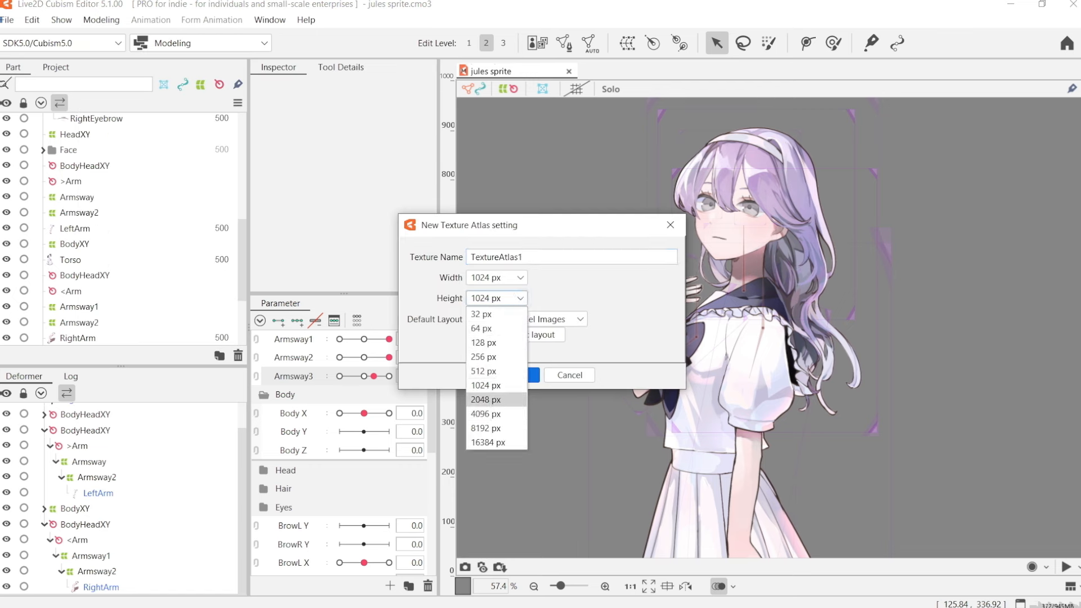
click(485, 399)
click(495, 278)
click(499, 379)
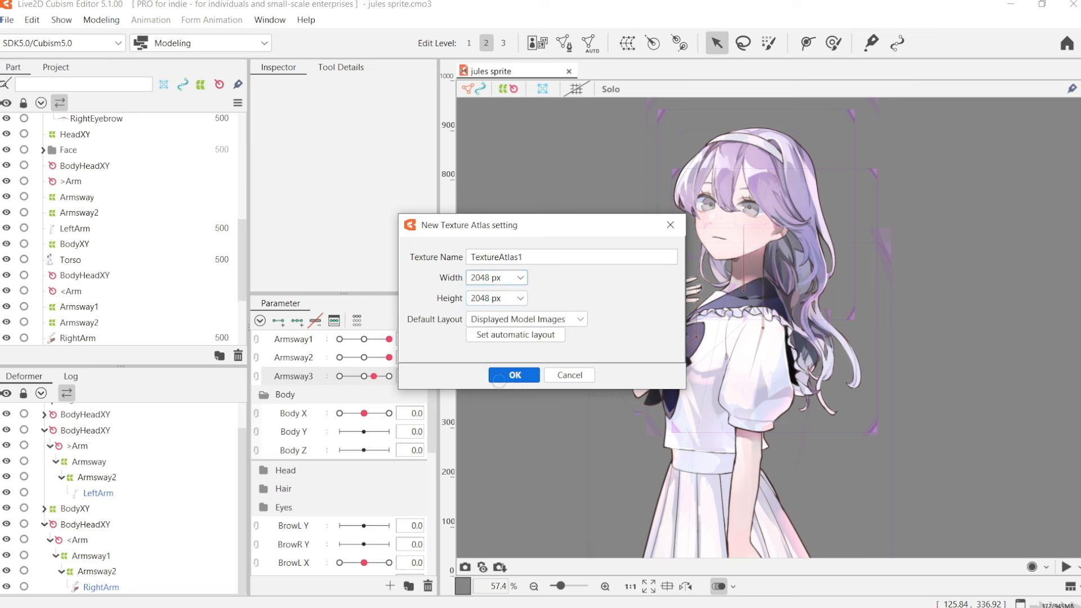
click(496, 298)
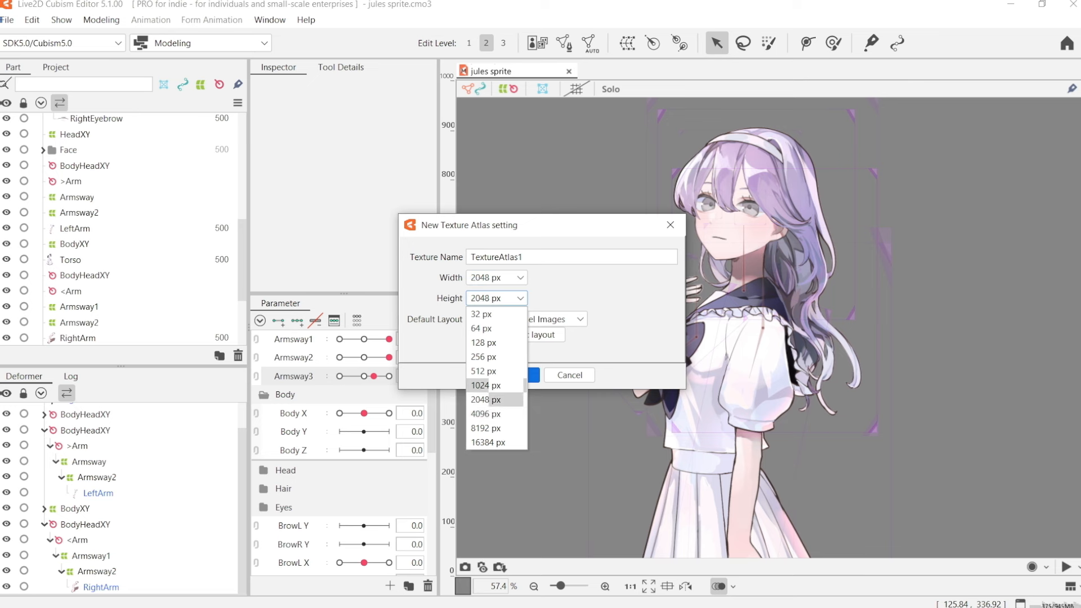
click(559, 287)
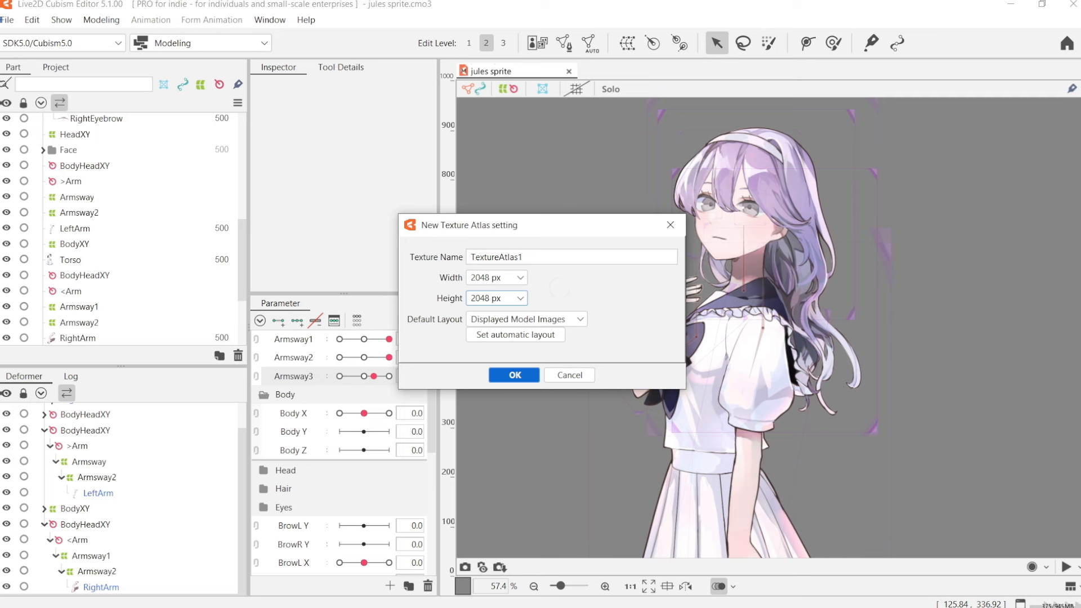
key(Return)
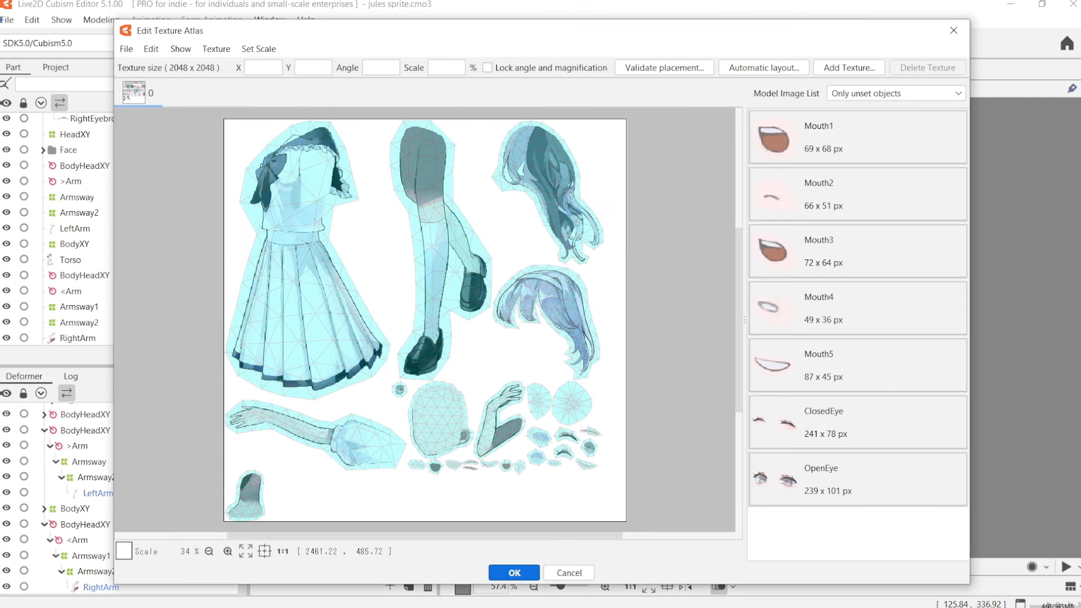
Place all unset model images, Mouth1 to Mouth5, ClosedEye and OpenEye, on the texture atlas
double_click(858, 137)
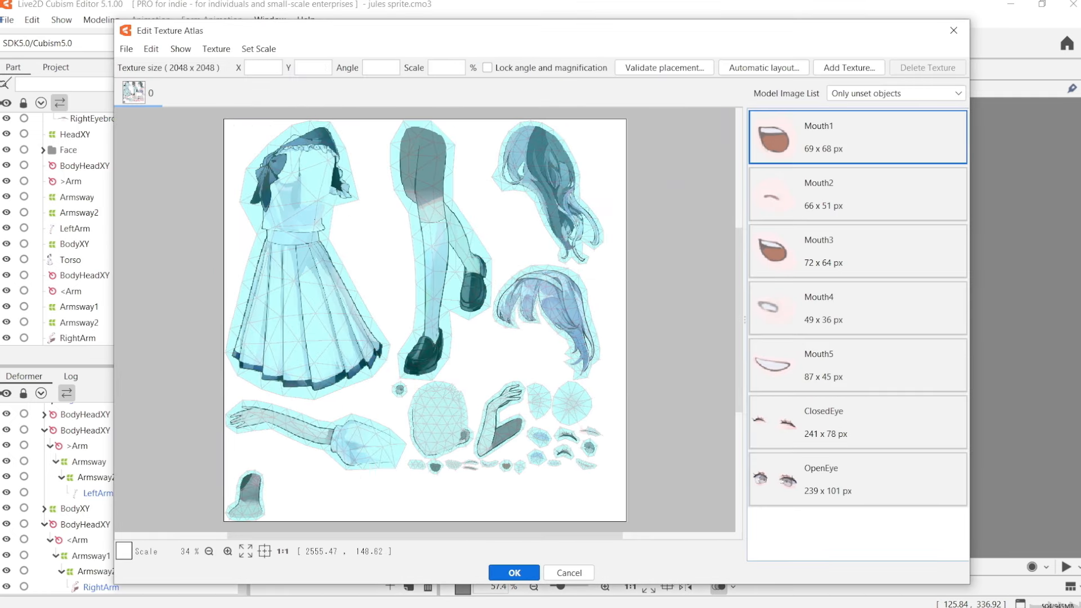
double_click(857, 137)
click(857, 193)
double_click(857, 194)
click(857, 137)
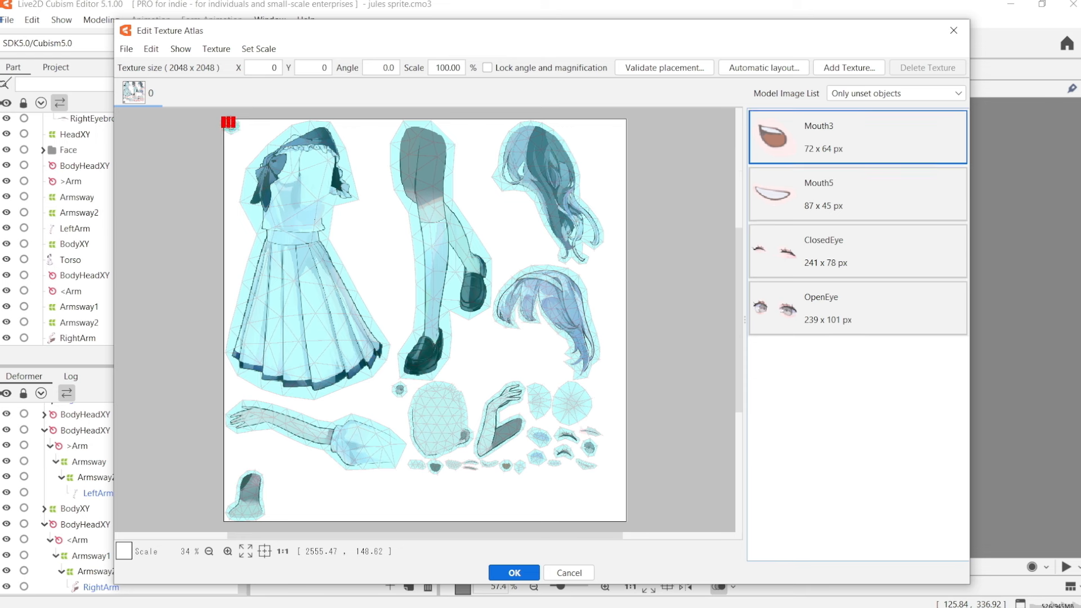
shift+click(895, 305)
right_click(896, 305)
click(957, 317)
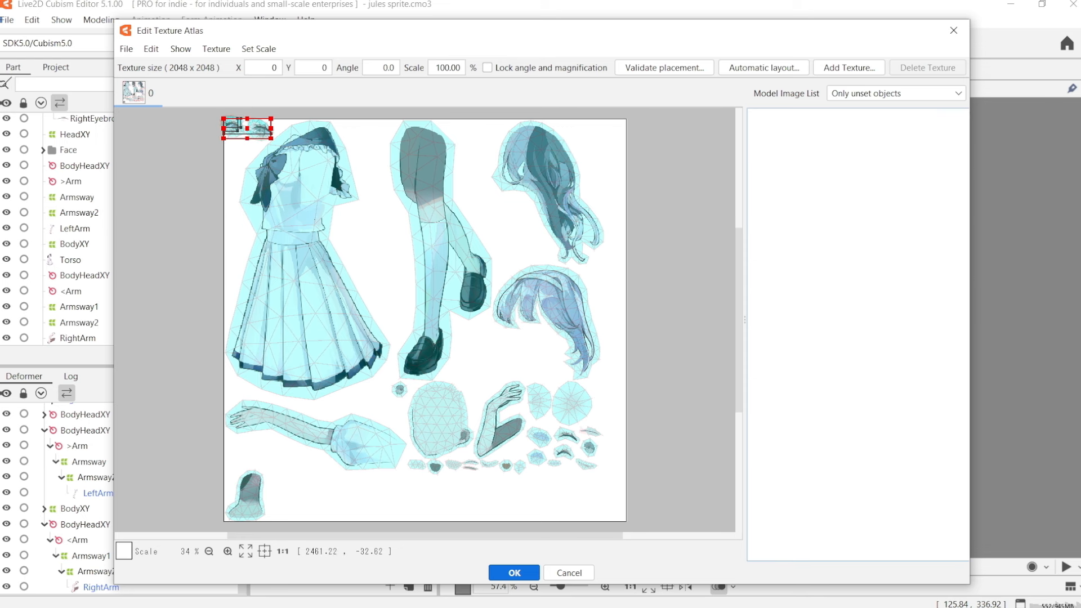
Arrange the atlas with automatic layout by mesh at 100% scale, 0 px margin and rotations allowed, and apply the atlas
click(763, 67)
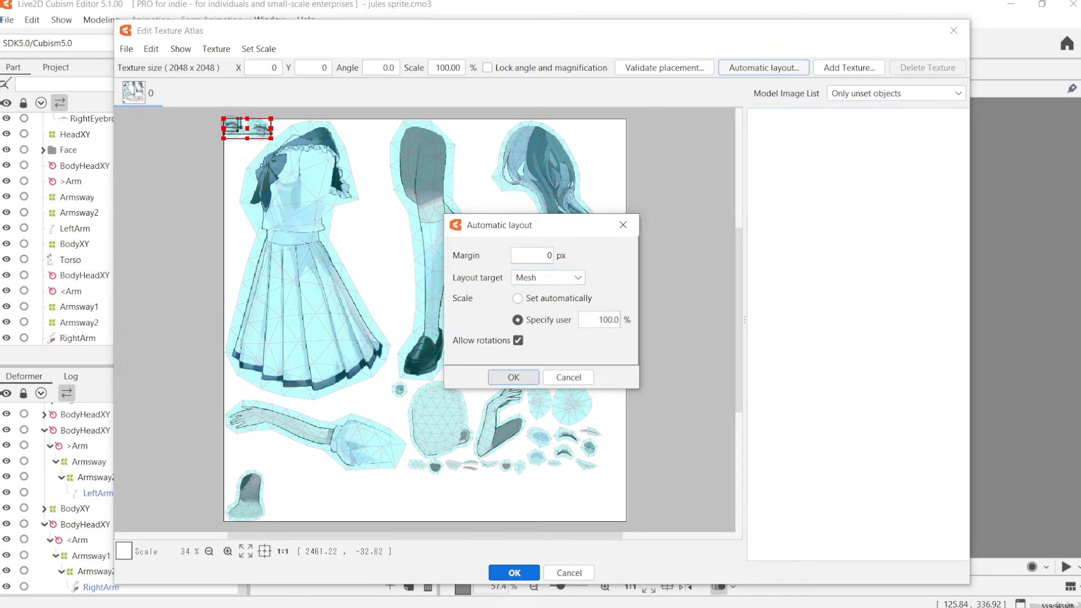
click(512, 376)
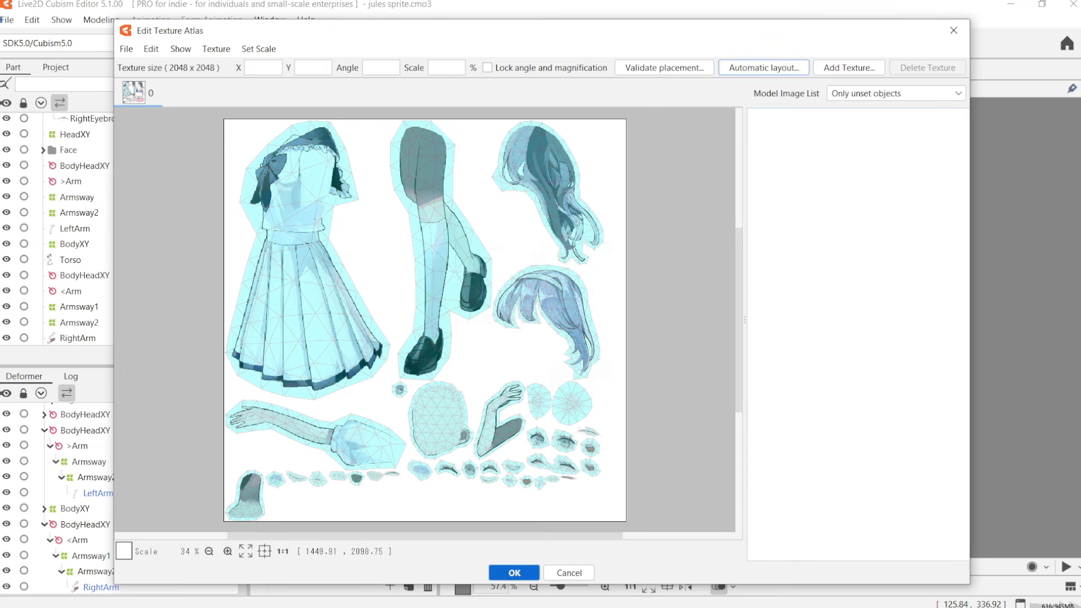
click(515, 572)
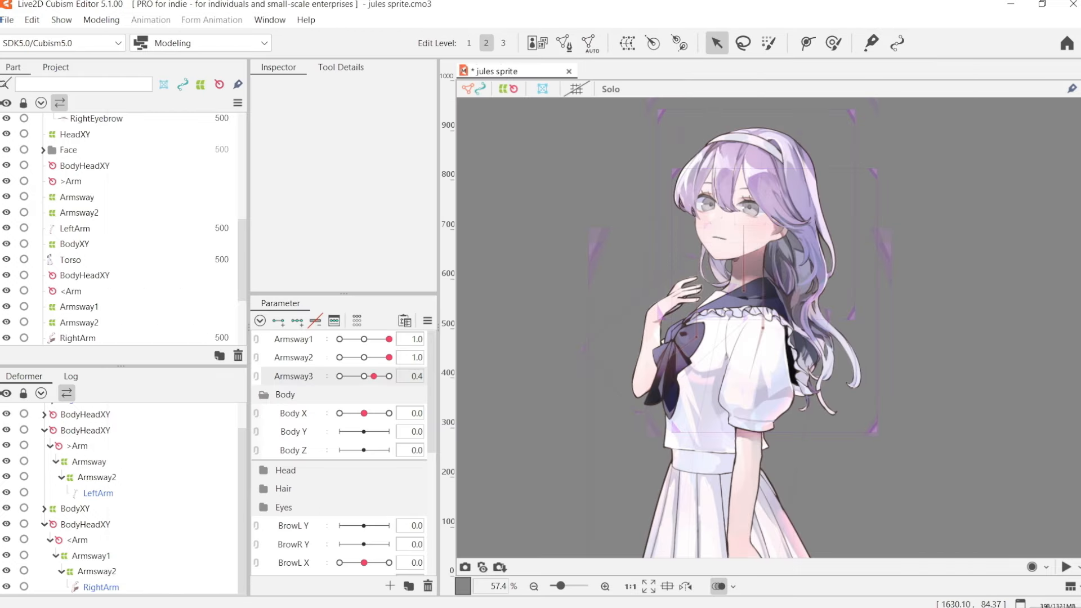
Open the eye blinking and lip-sync settings and enable eye blinking for EyeL Open and EyeR Open
click(427, 320)
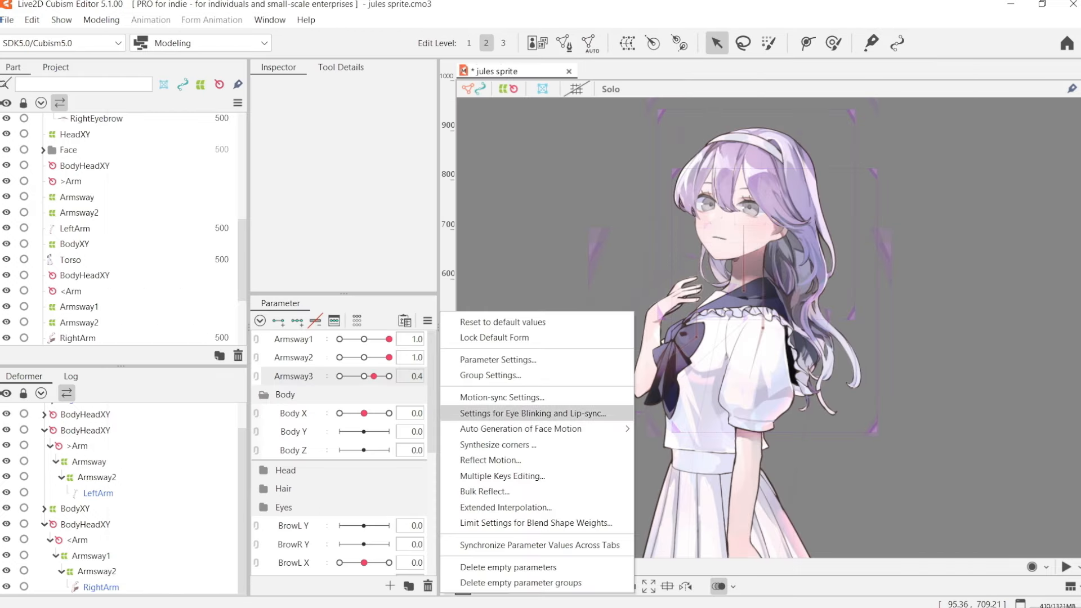
click(540, 412)
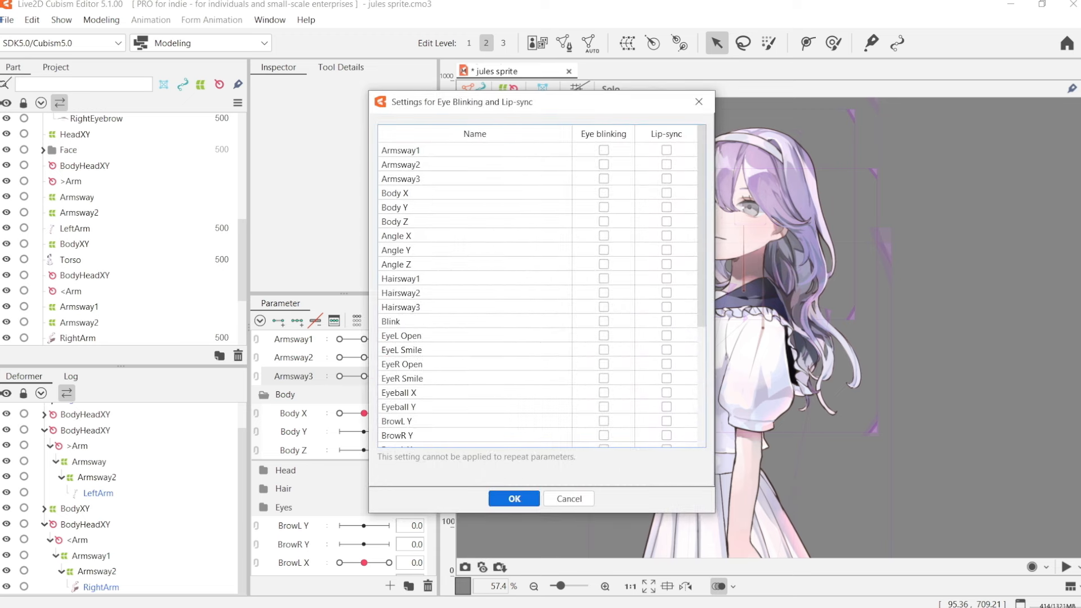
scroll(538, 293, down, 1)
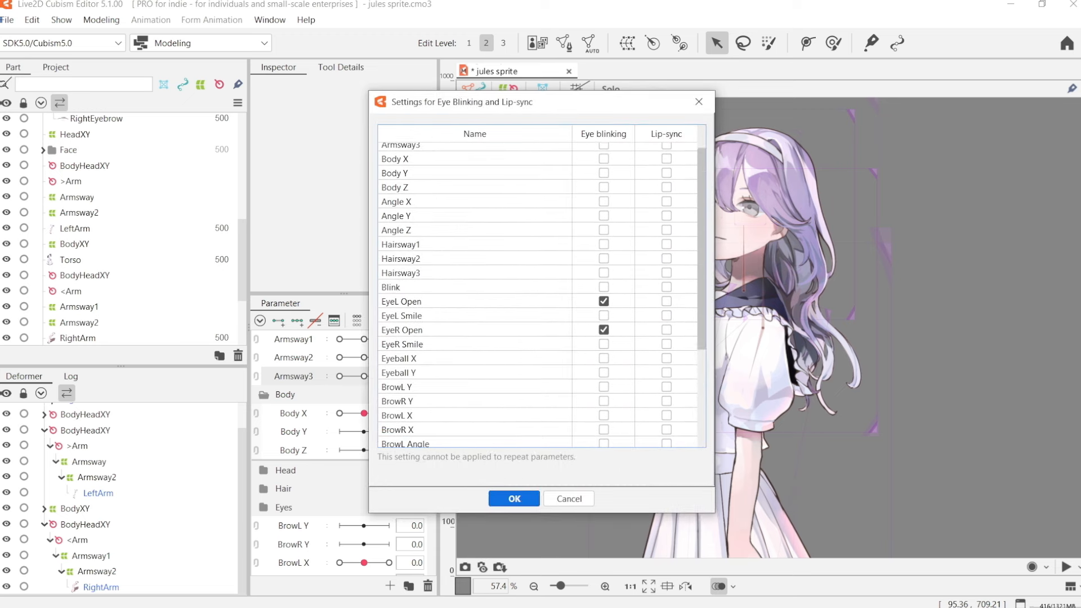
scroll(538, 293, down, 4)
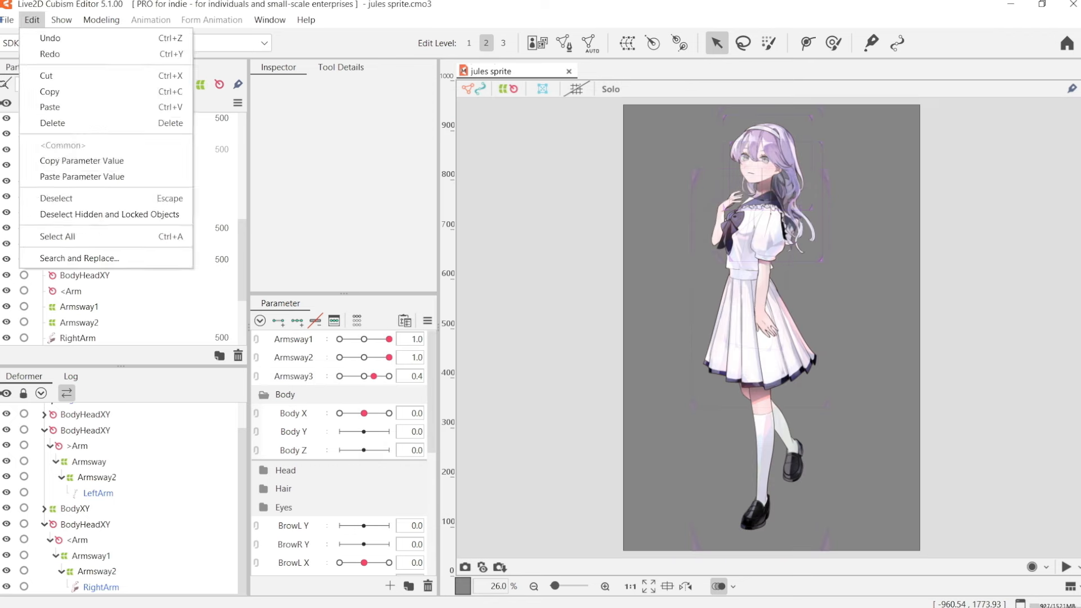
Create an image for collision detection sized to enclose the whole character from head to shoes, and save the model
mouse_move(101, 20)
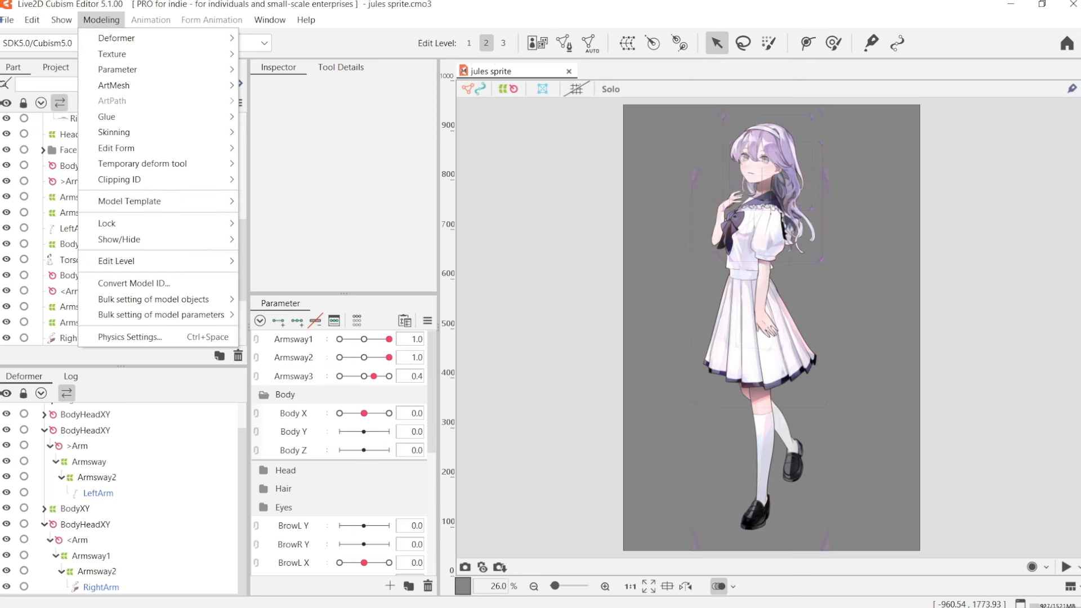
mouse_move(114, 85)
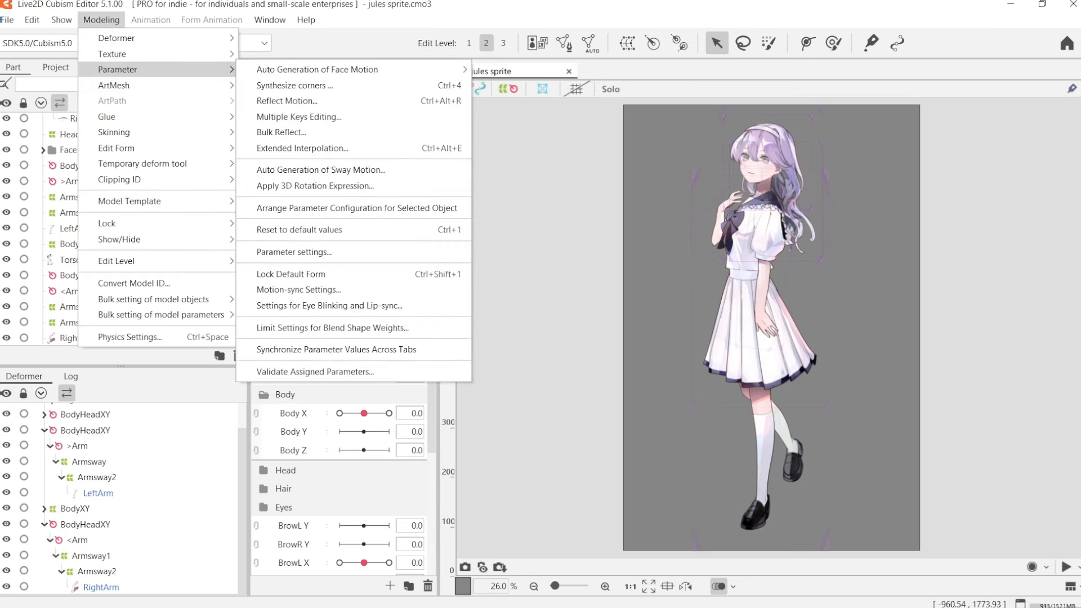
click(327, 85)
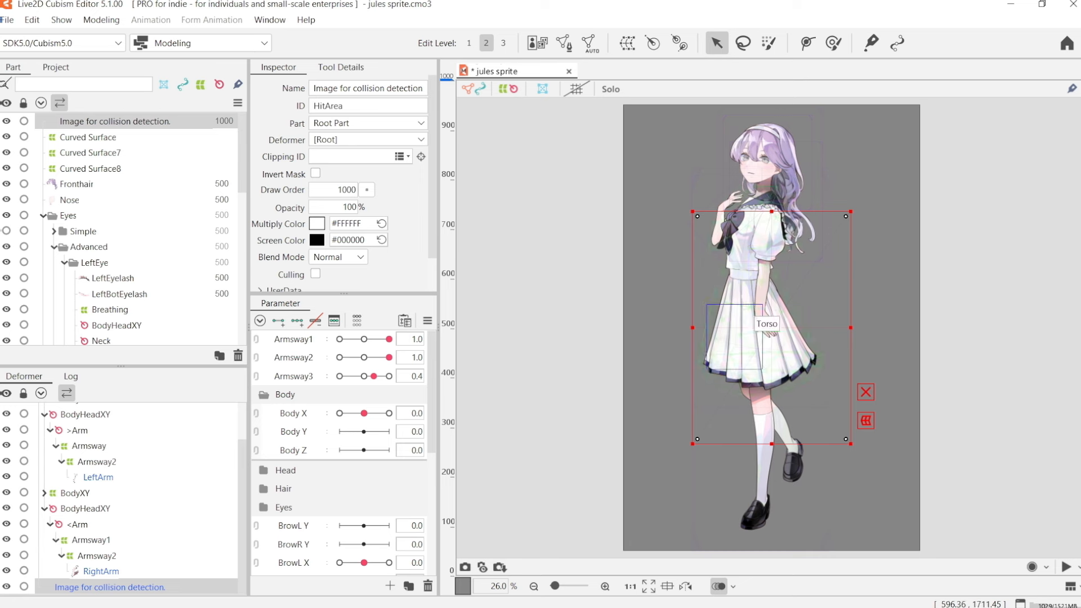
drag(771, 328, 761, 234)
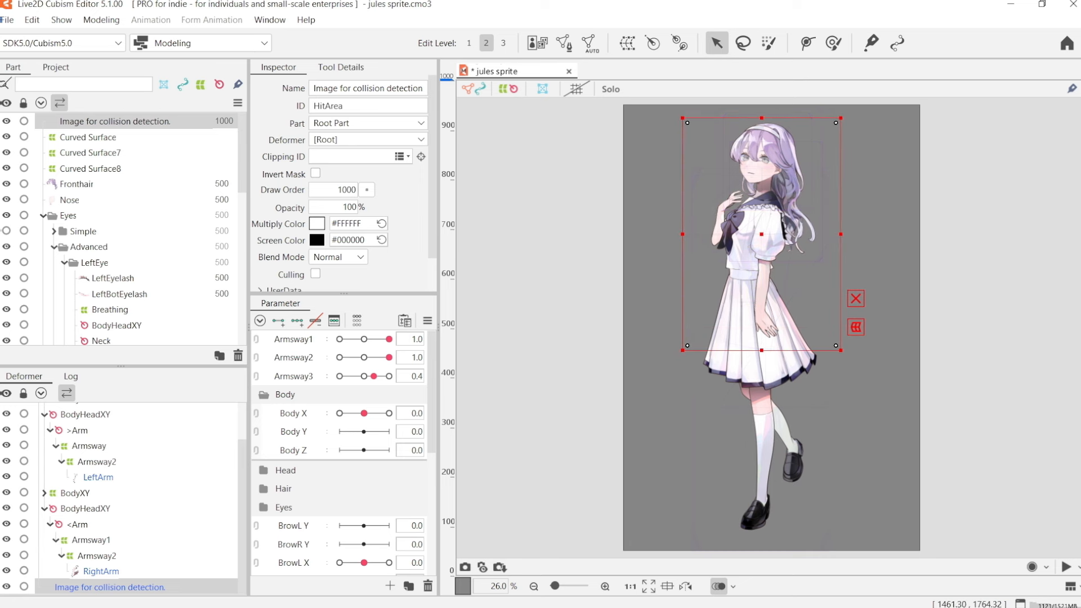
drag(761, 350, 761, 535)
drag(840, 327, 831, 328)
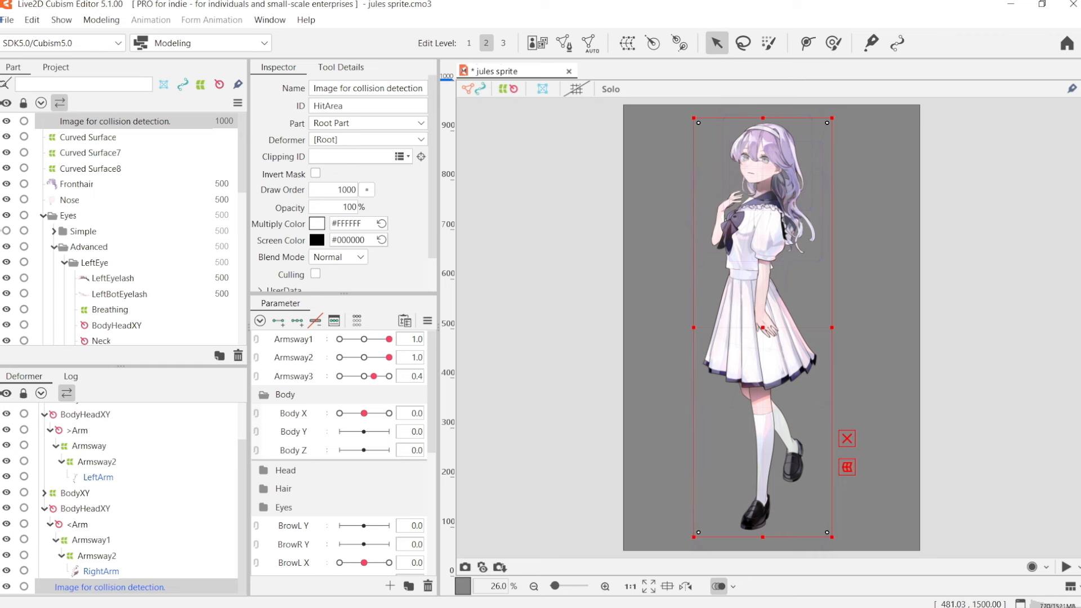
click(569, 340)
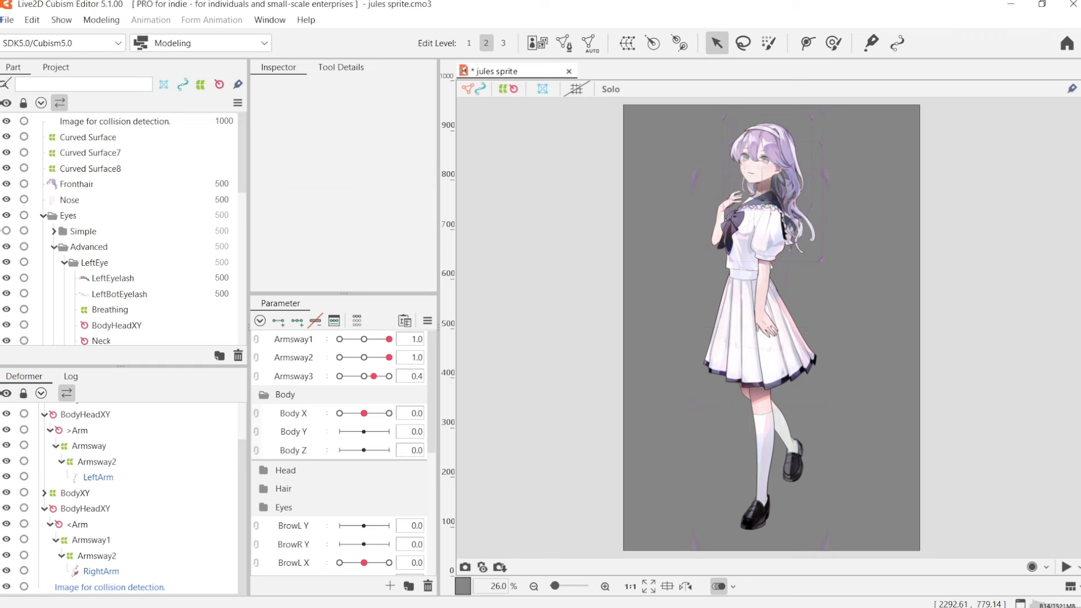
key(ctrl+s)
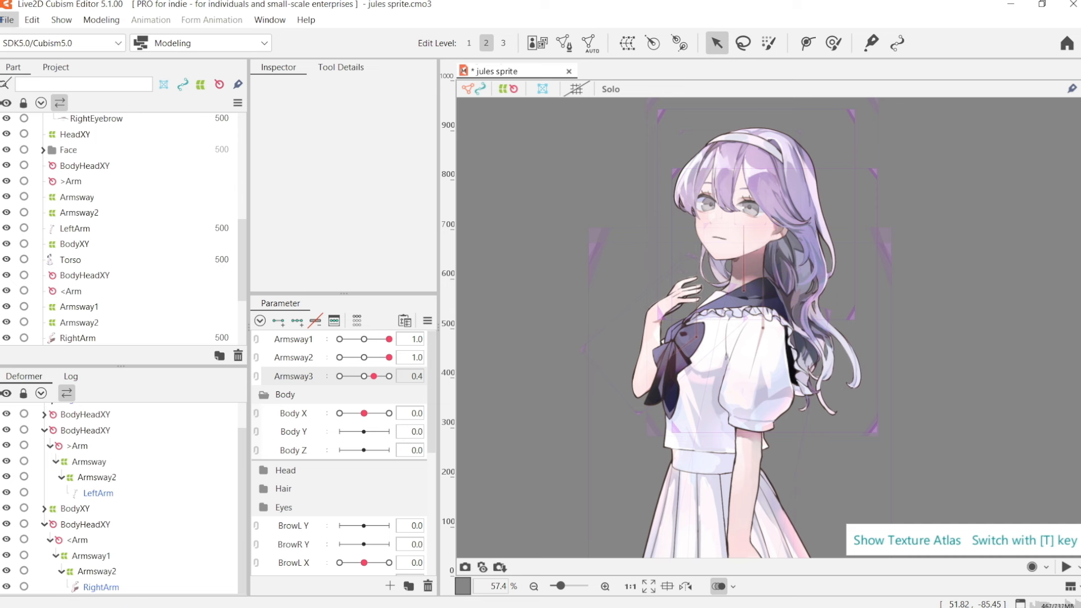
Export the model for runtime as a moc3 file named Jules
click(7, 20)
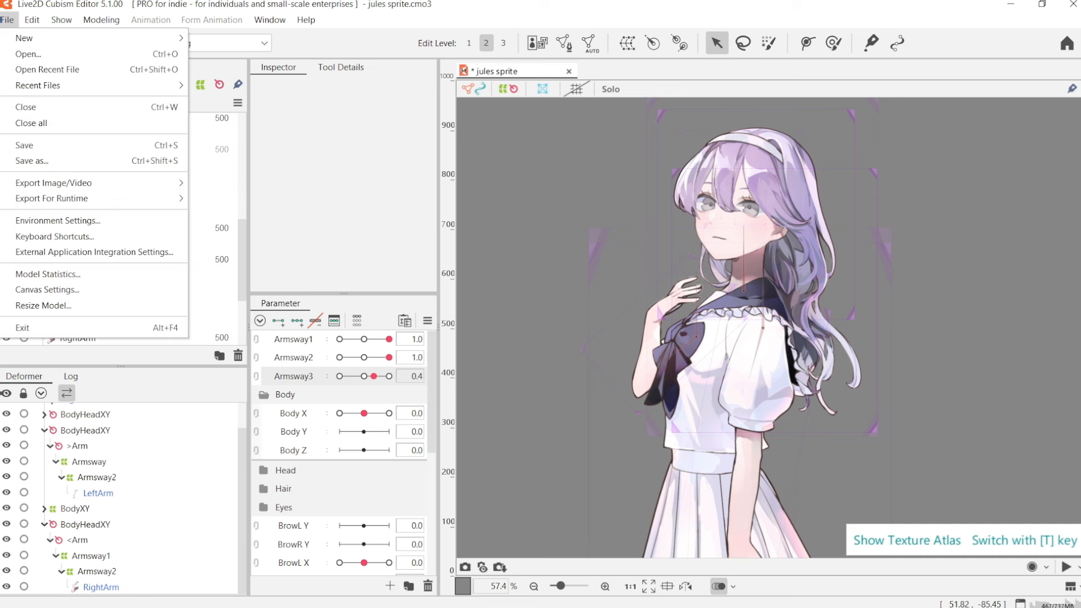
mouse_move(51, 198)
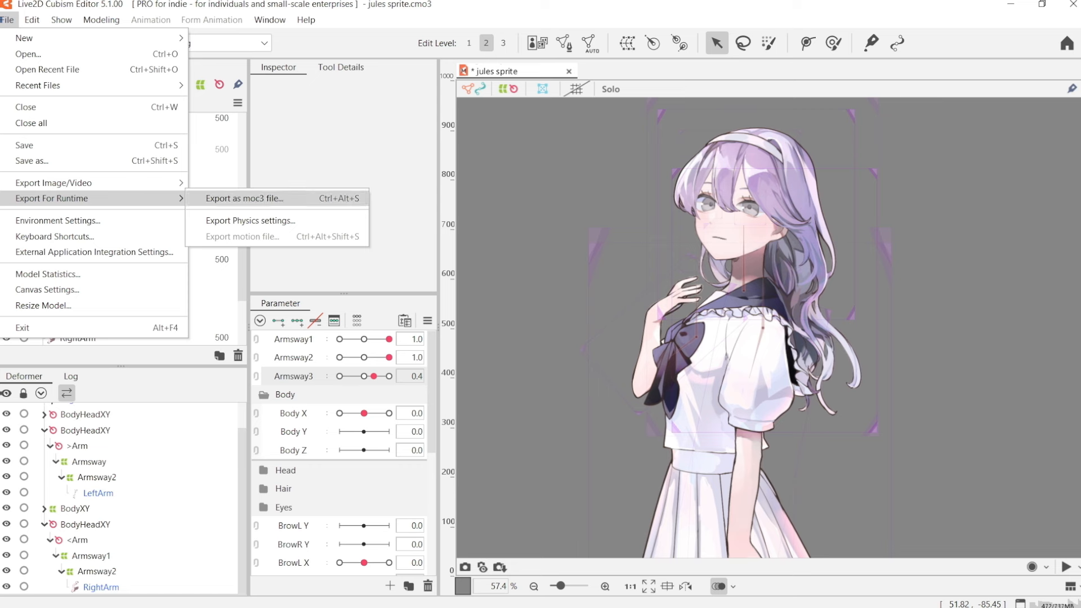
click(244, 198)
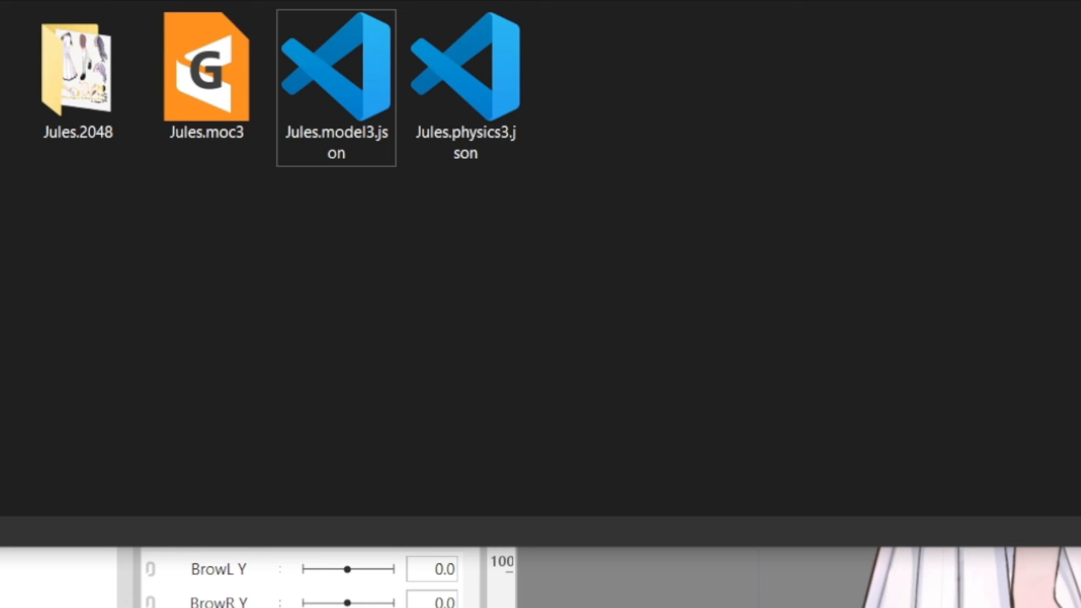
scroll(311, 89, up, 1)
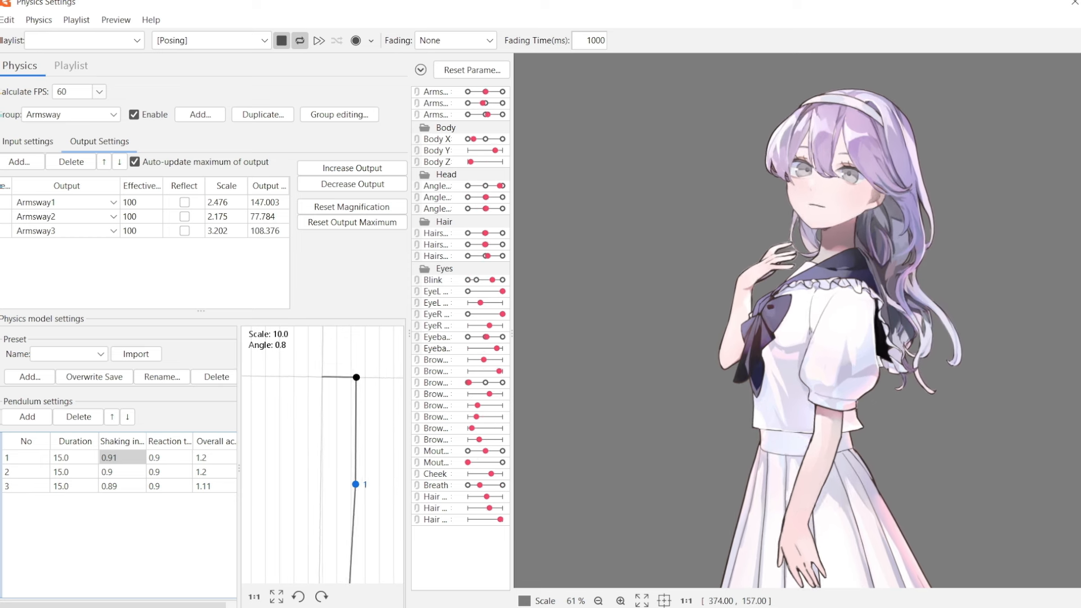
scroll(838, 152, up, 3)
click(352, 207)
Import emoticons.psd into the existing jules sprite model, adding all its layers as new ArtMeshes
key(Return)
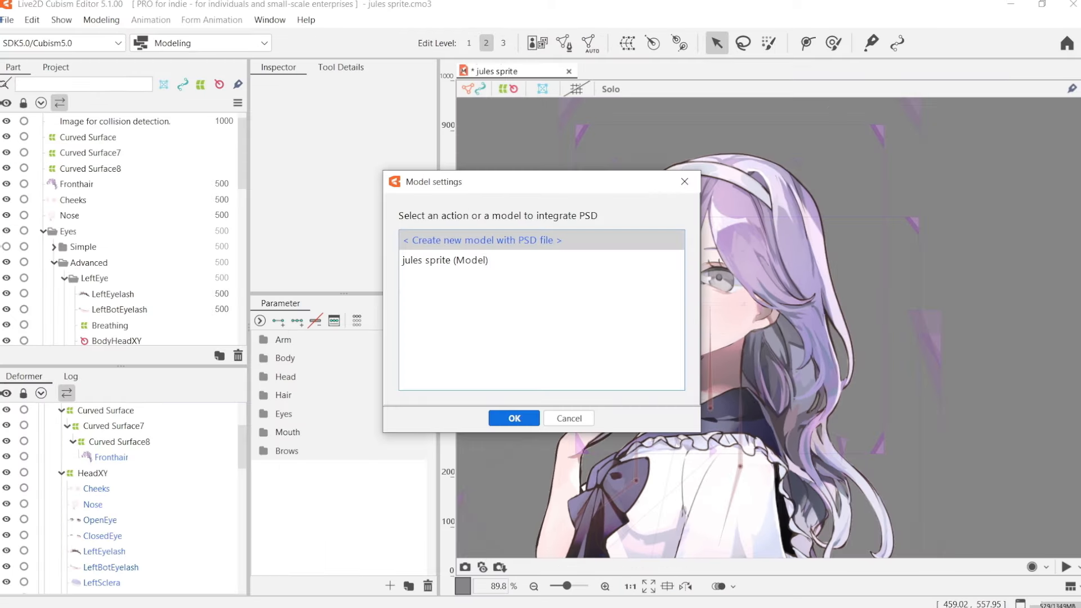
click(518, 261)
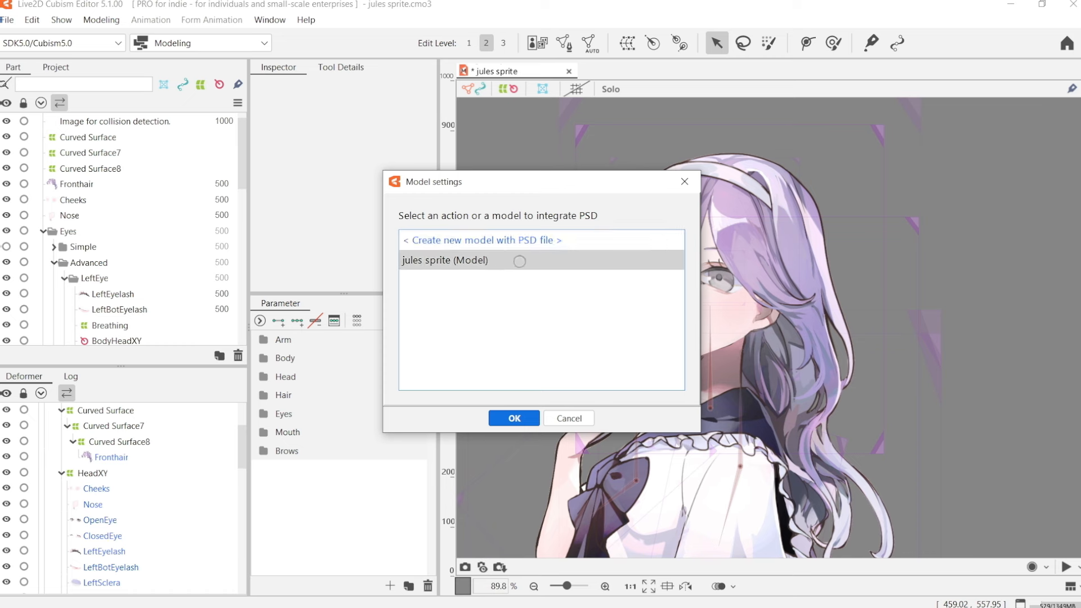
key(Return)
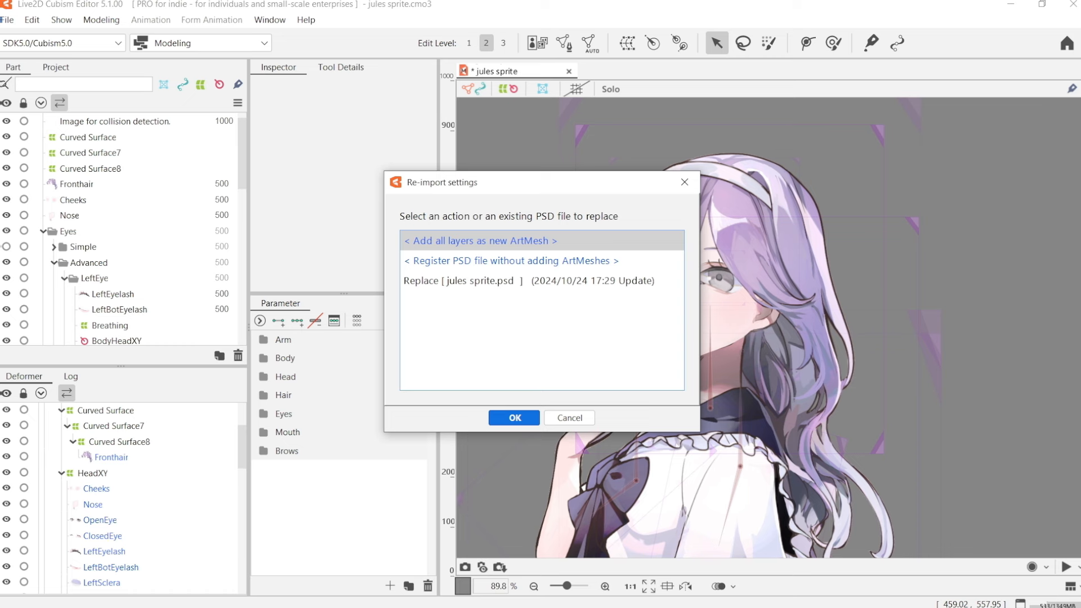
key(Return)
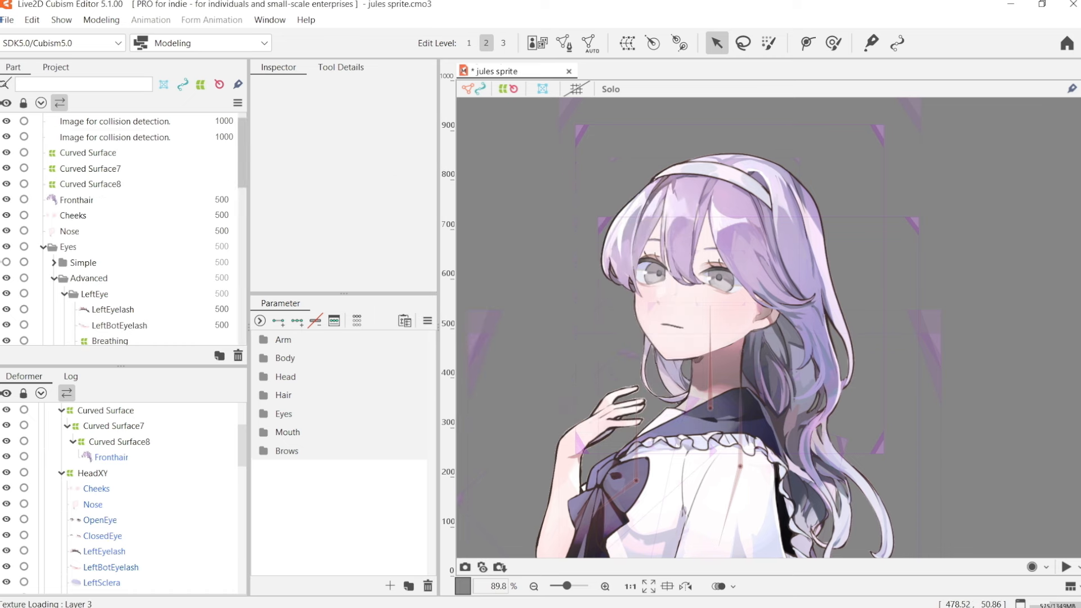
scroll(914, 299, down, 3)
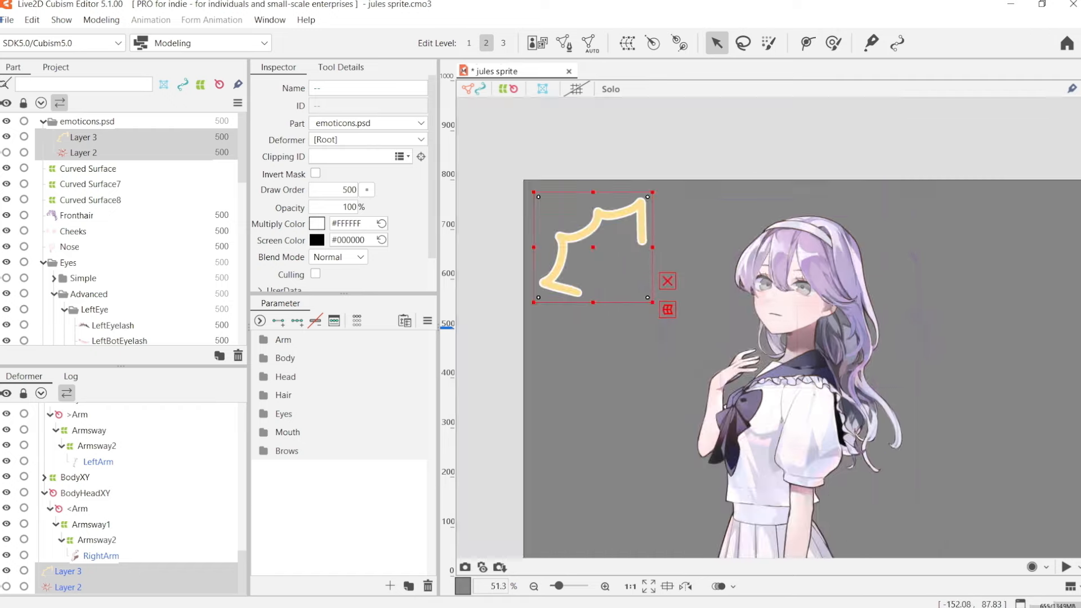
Scale down the yellow shock mark and place it beside the head, and place the red anger mark over the hair
drag(651, 297, 594, 252)
drag(564, 224, 742, 228)
scroll(898, 248, up, 3)
drag(676, 176, 673, 163)
scroll(768, 328, up, 1)
click(74, 584)
drag(589, 193, 767, 243)
Create a separate rotation deformer for each emoticon, one at Layer 3 and one at Layer 2
click(83, 137)
click(678, 43)
click(599, 206)
scroll(116, 587, down, 10)
click(116, 587)
click(716, 42)
scroll(121, 498, up, 2)
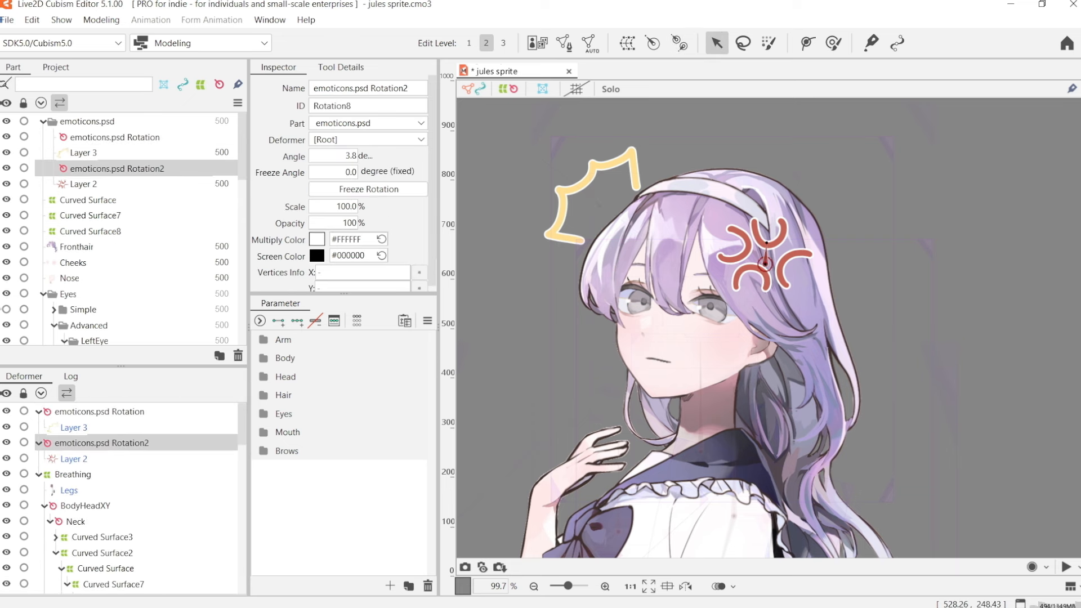
Rename the Curved Surface deformer as HairXY and Curved Surface7 and Curved Surface8 as Hairsway
double_click(105, 568)
text(HairXY)
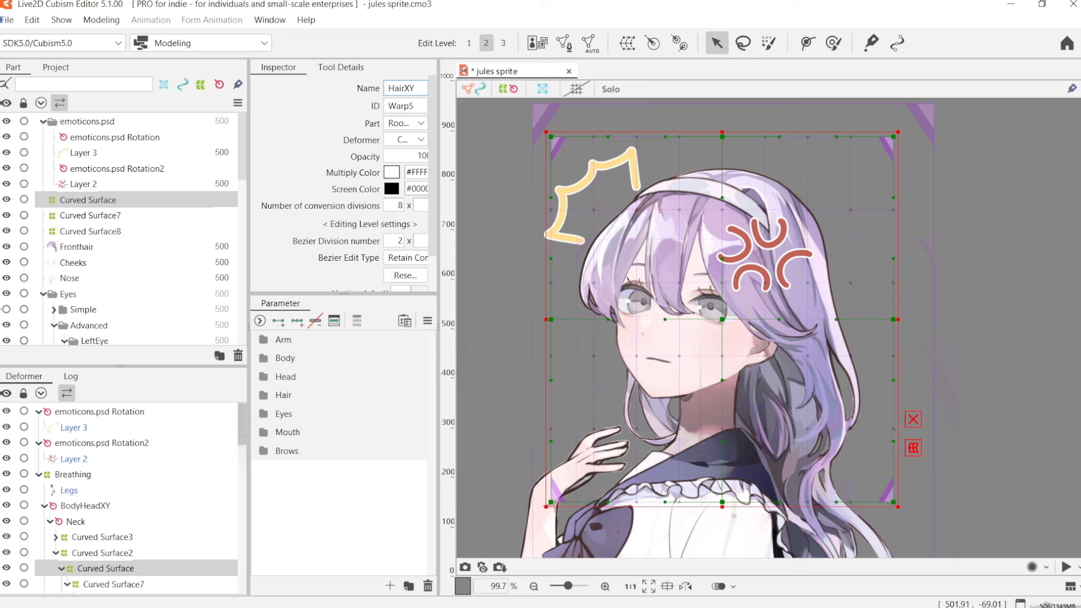
scroll(113, 536, down, 1)
key(Return)
click(114, 536)
ctrl+click(118, 551)
click(405, 88)
text(H)
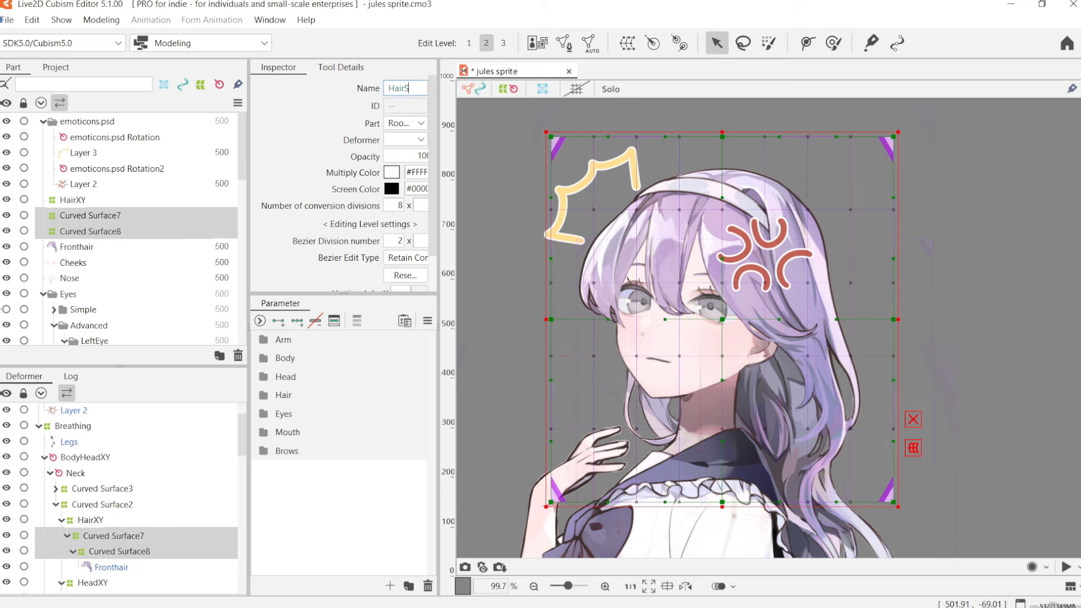
key(Return)
Parent both emoticon rotation deformers to the HairXY deformer
scroll(107, 490, up, 1)
click(99, 411)
click(101, 442)
click(377, 140)
click(360, 268)
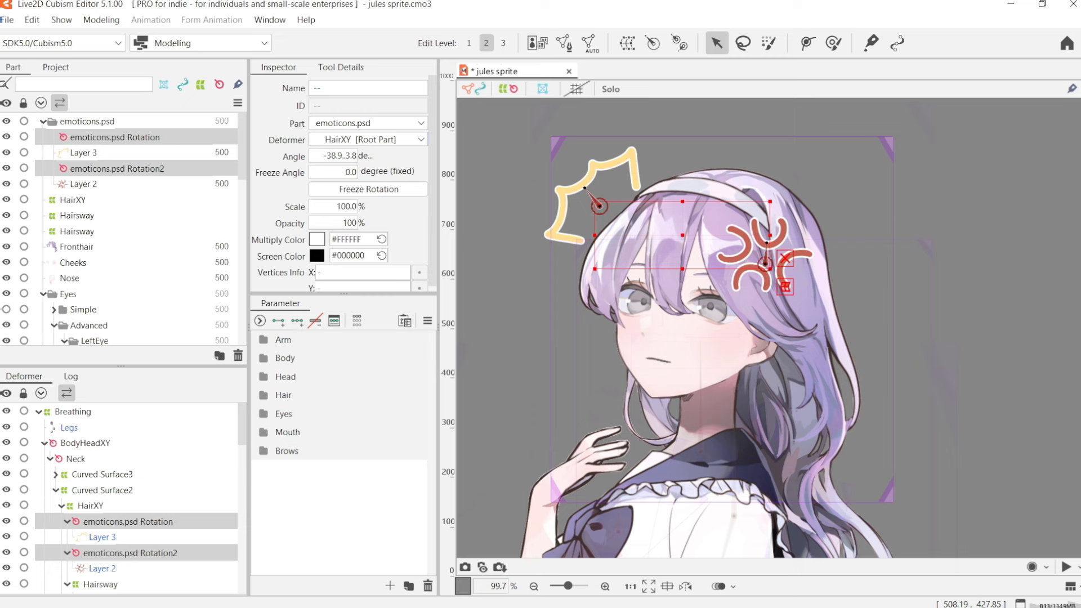
Create a new parameter named Angry, adding Angry to its ID
click(389, 585)
text(Angry)
click(552, 251)
text(Angry)
key(Return)
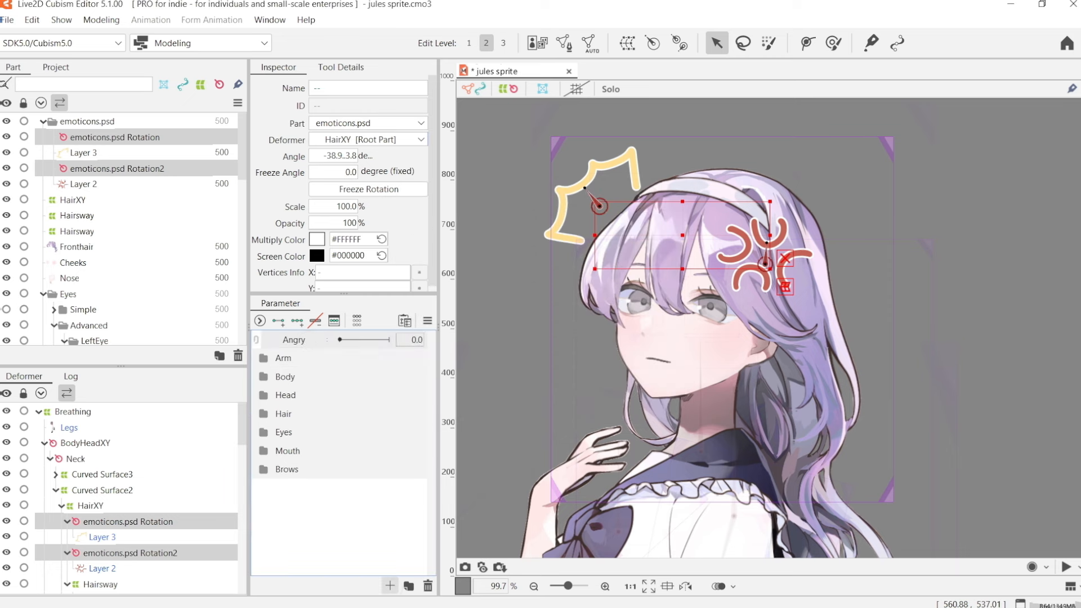
Create a new parameter named Shock with the ID ParamShock
click(389, 585)
text(Shock)
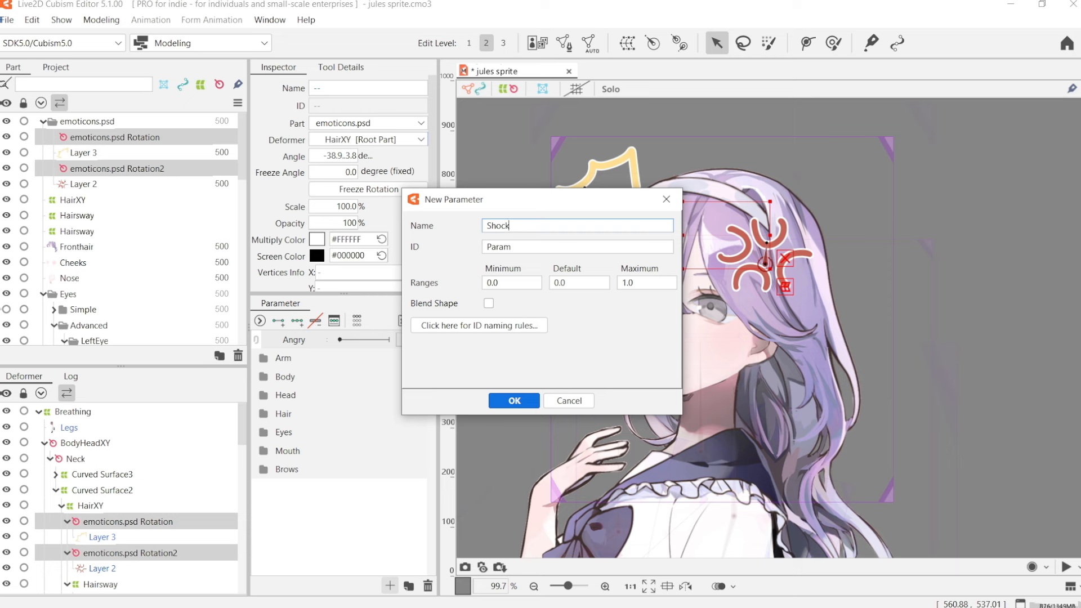
key(Tab)
text(Shock)
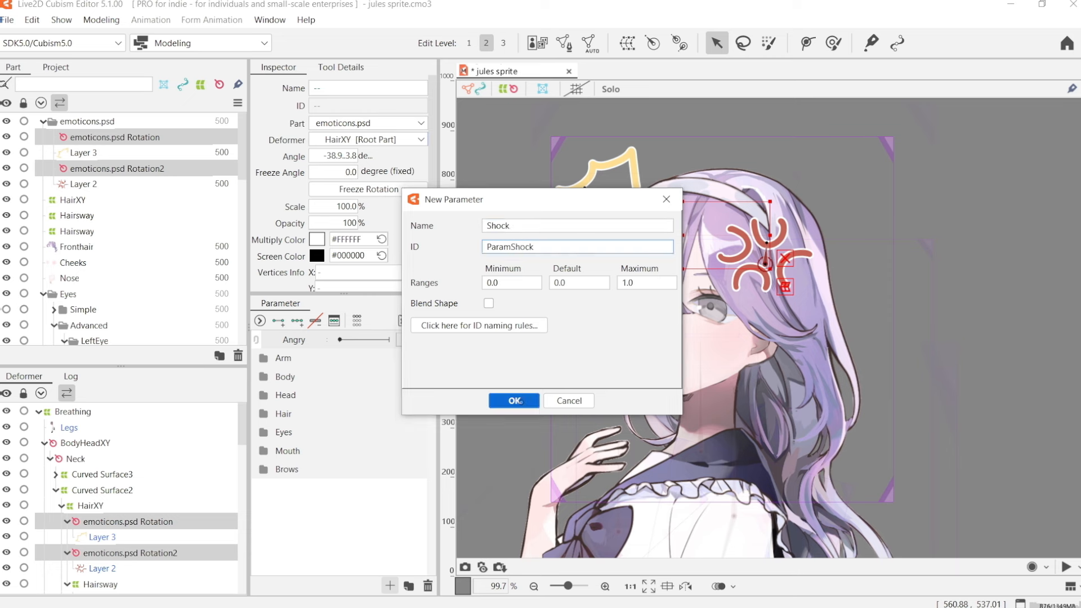
key(Return)
Add two keys on Shock for Layer 3 and on Angry for Layer 2, setting each emoticon's opacity to 0% at value 0
click(135, 536)
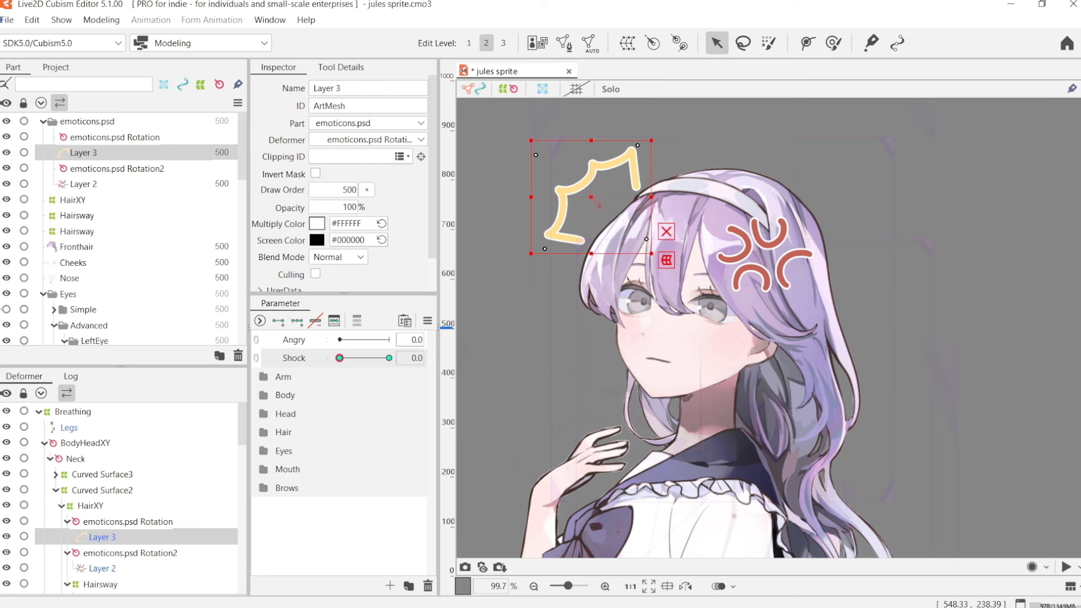
drag(338, 207, 281, 208)
click(83, 184)
click(305, 341)
click(278, 321)
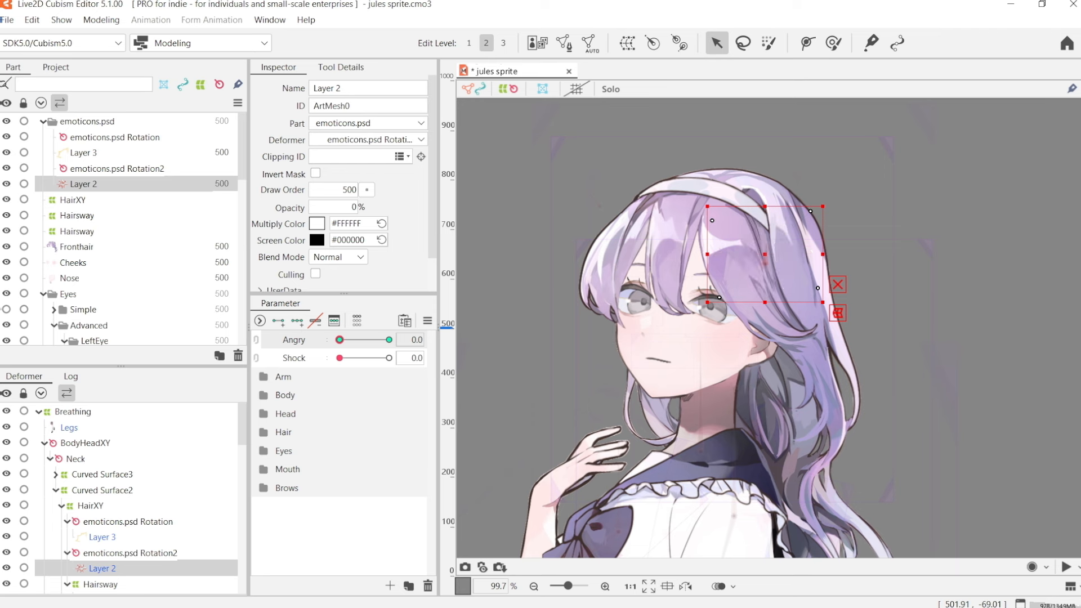
mouse_move(339, 340)
mouse_down()
mouse_move(389, 339)
mouse_move(339, 339)
mouse_move(389, 339)
mouse_move(339, 339)
mouse_move(389, 357)
mouse_move(339, 357)
mouse_up()
Open the texture atlas for editing and add the unset collision detection image, Layer 3 and Layer 2 to it
scroll(712, 181, down, 5)
click(977, 257)
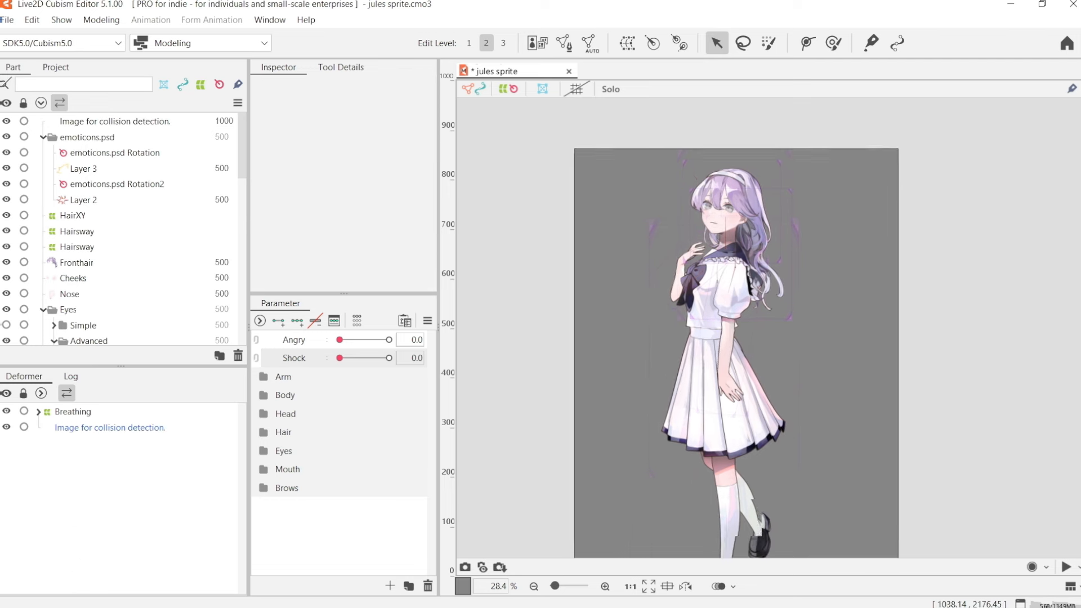
drag(715, 193, 717, 220)
scroll(708, 198, up, 5)
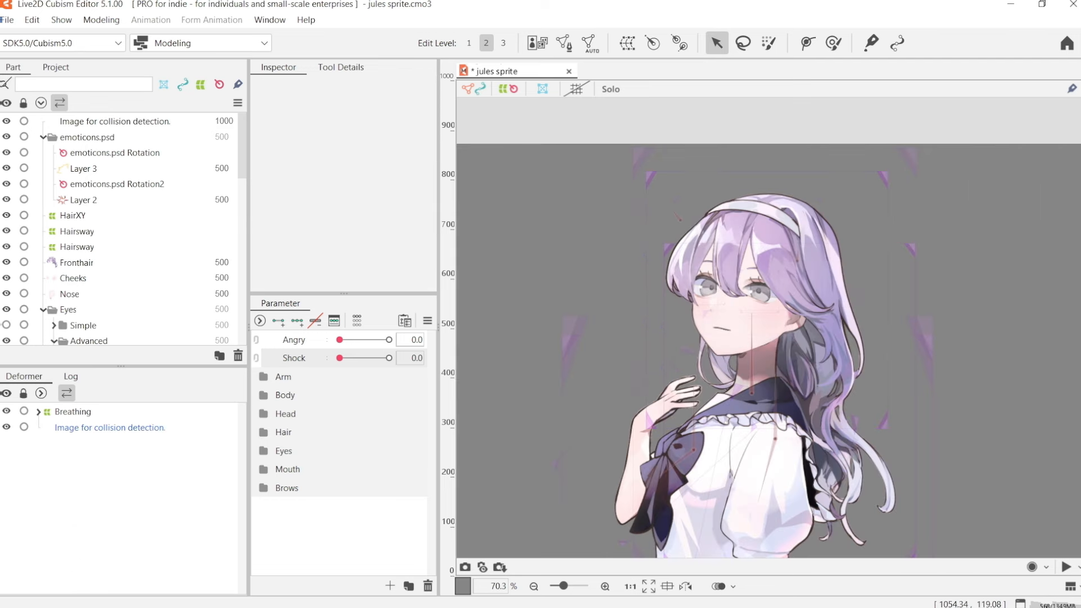
click(101, 19)
mouse_move(112, 53)
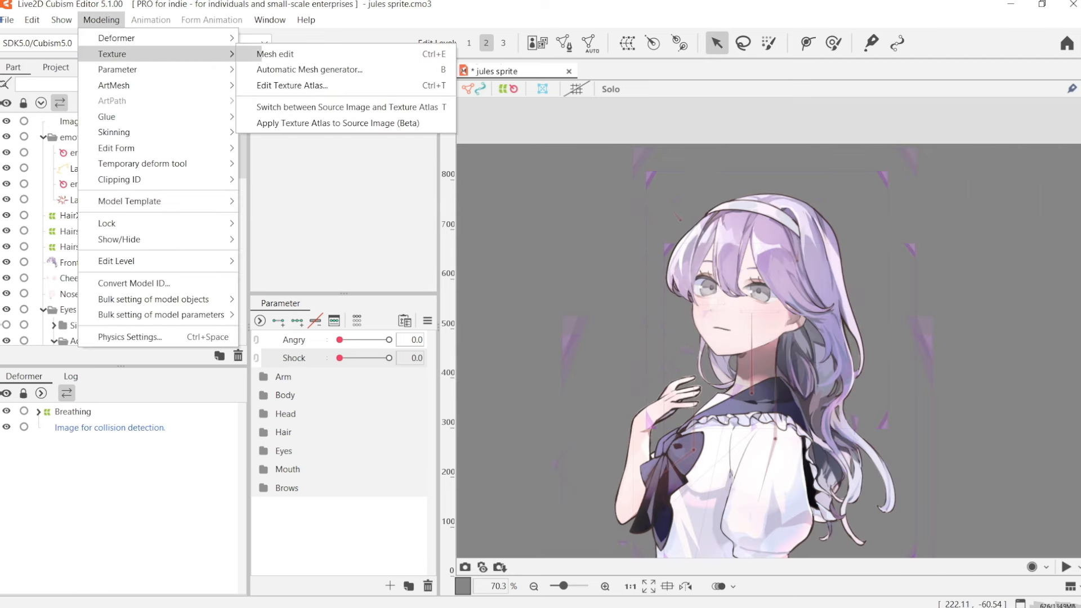
click(351, 86)
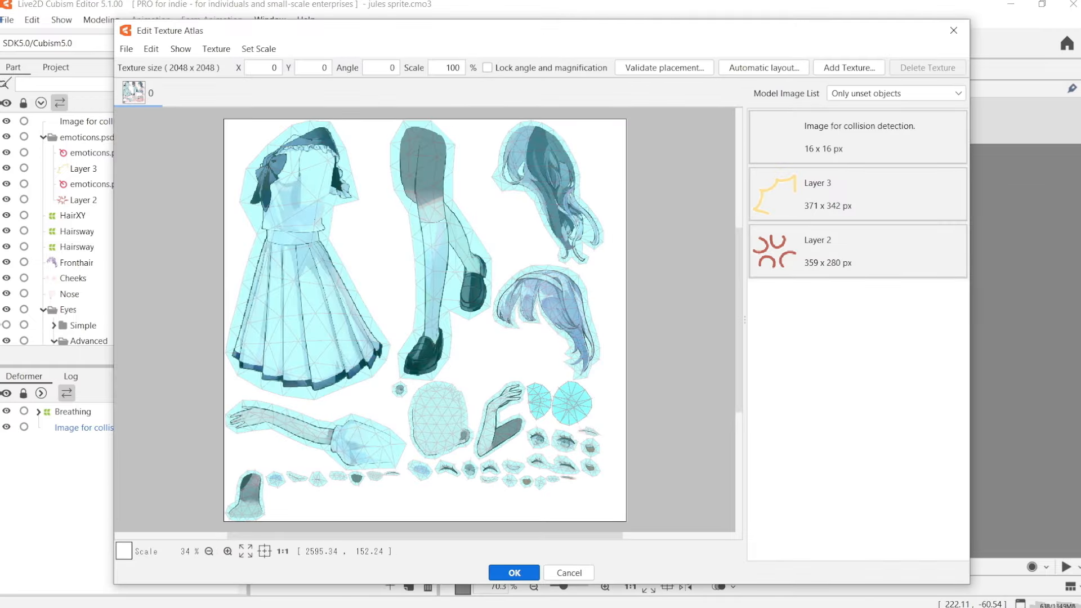
click(857, 137)
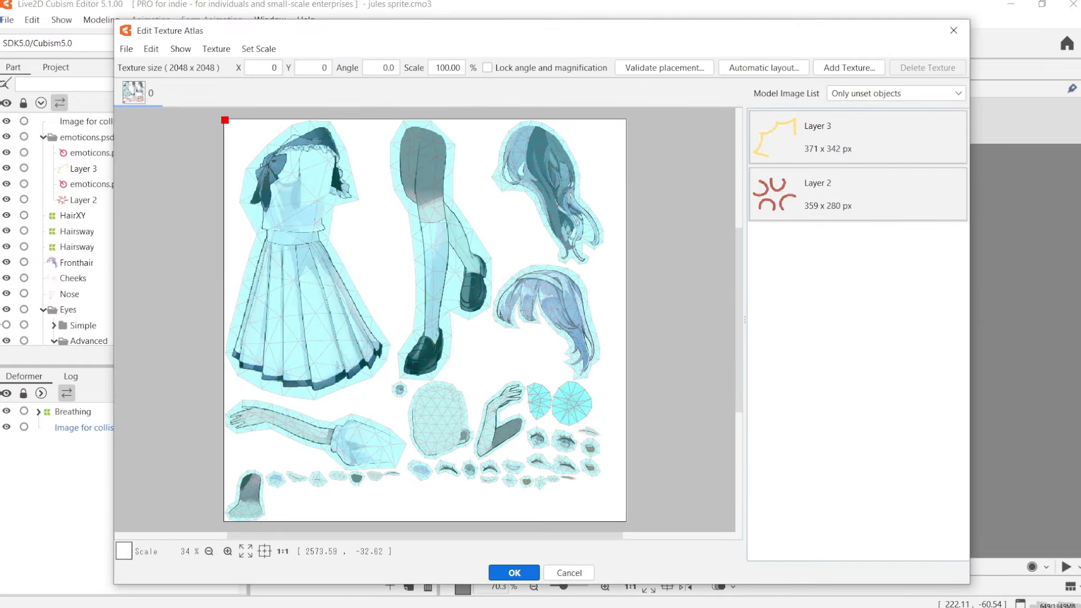
click(858, 137)
click(857, 137)
Scale the emoticon images to 50%, place them in the free space between the dress and legs, and apply the atlas
drag(195, 154, 241, 179)
click(456, 67)
text(50)
key(Return)
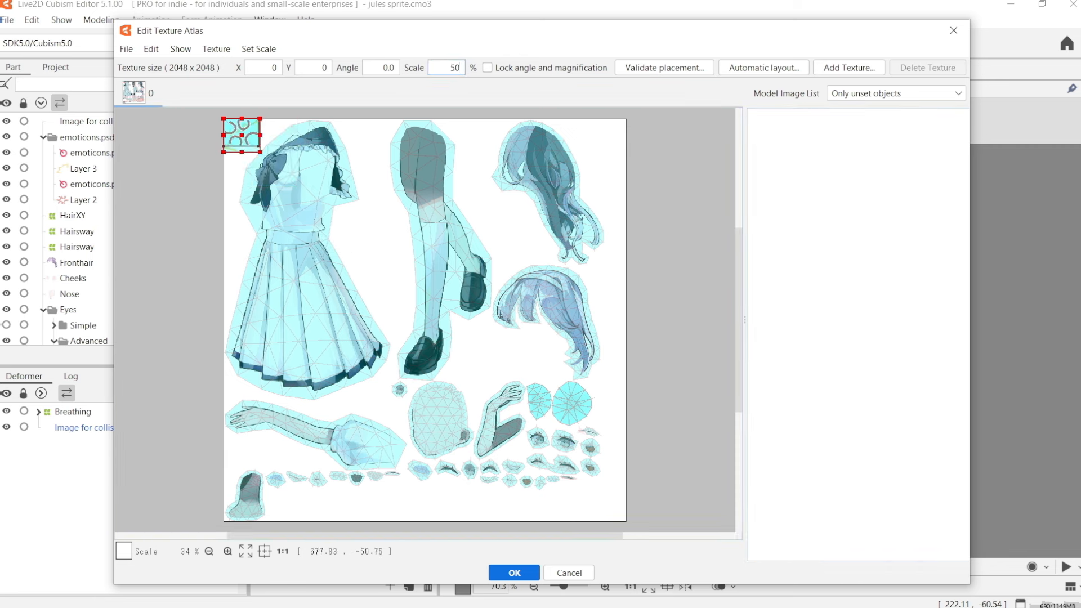
drag(242, 134, 376, 246)
click(390, 318)
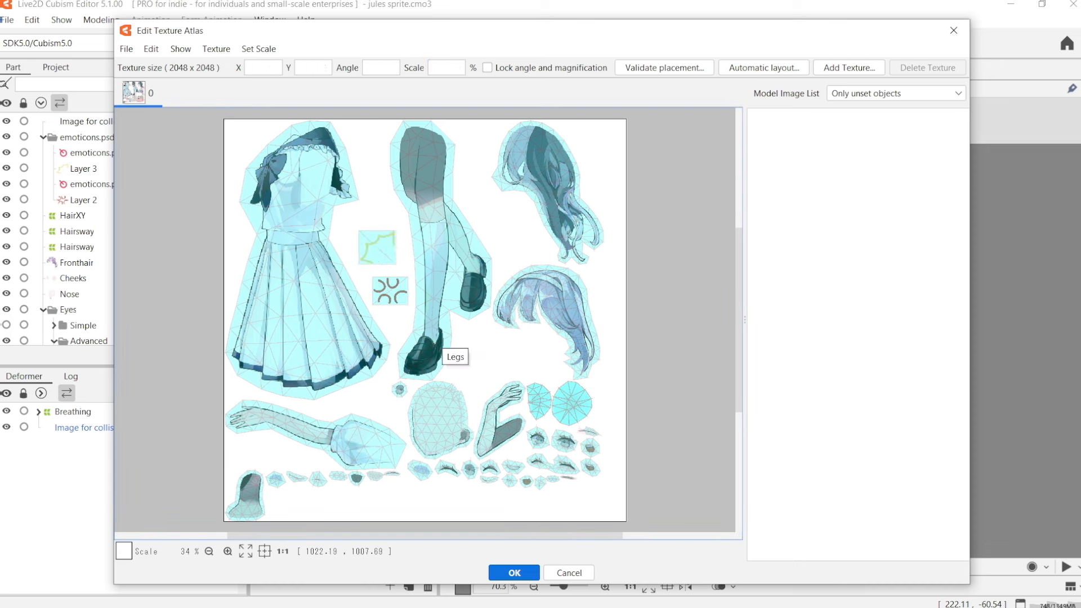
click(514, 573)
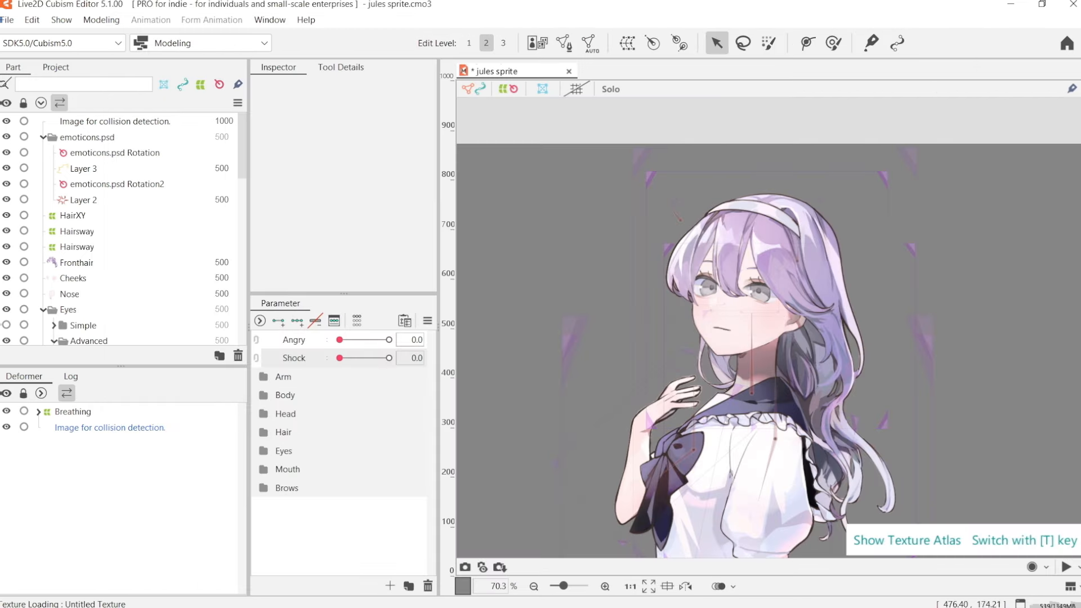
Open the physics settings and preview the model's motion with the Posing pattern
drag(566, 231, 553, 204)
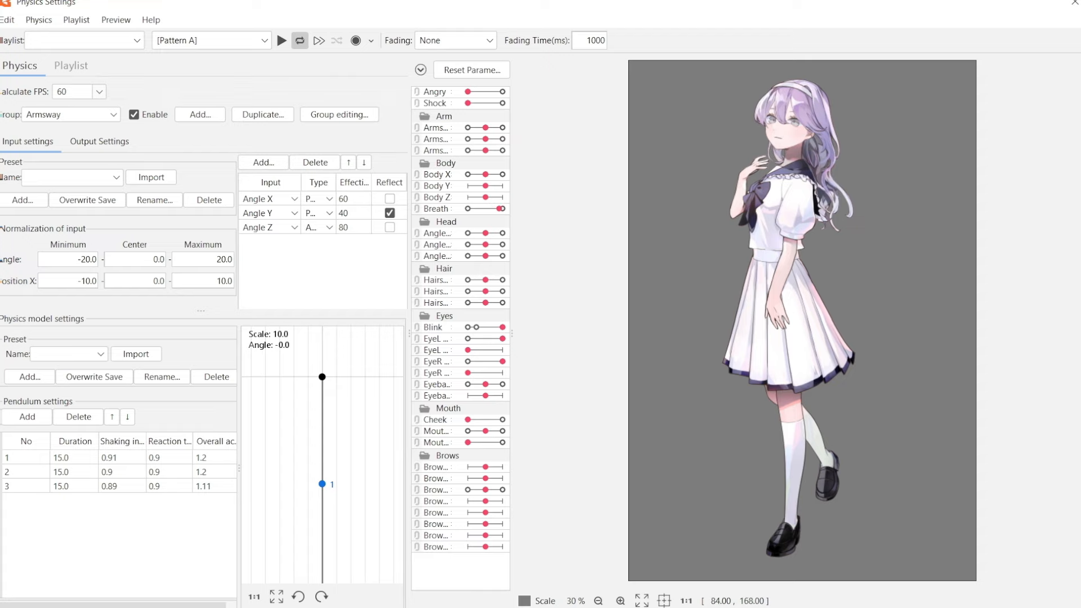
click(225, 40)
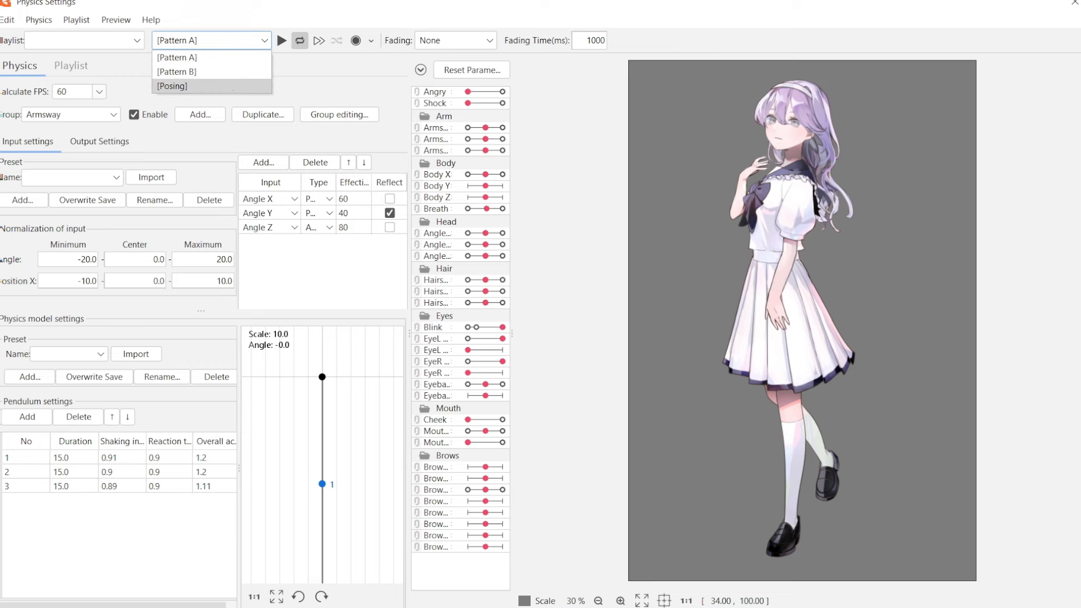
click(115, 20)
click(151, 135)
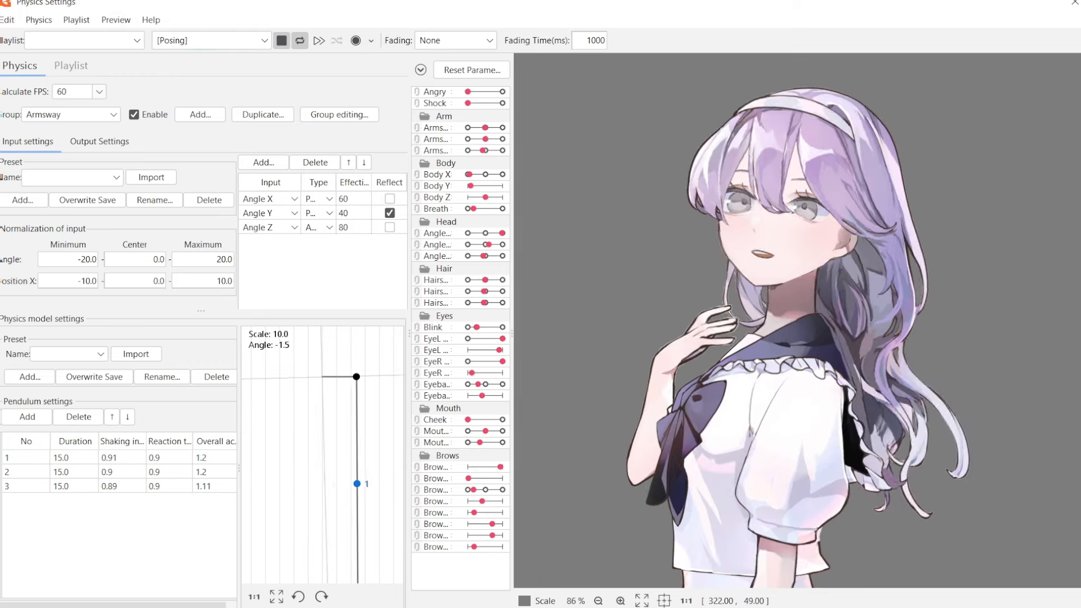